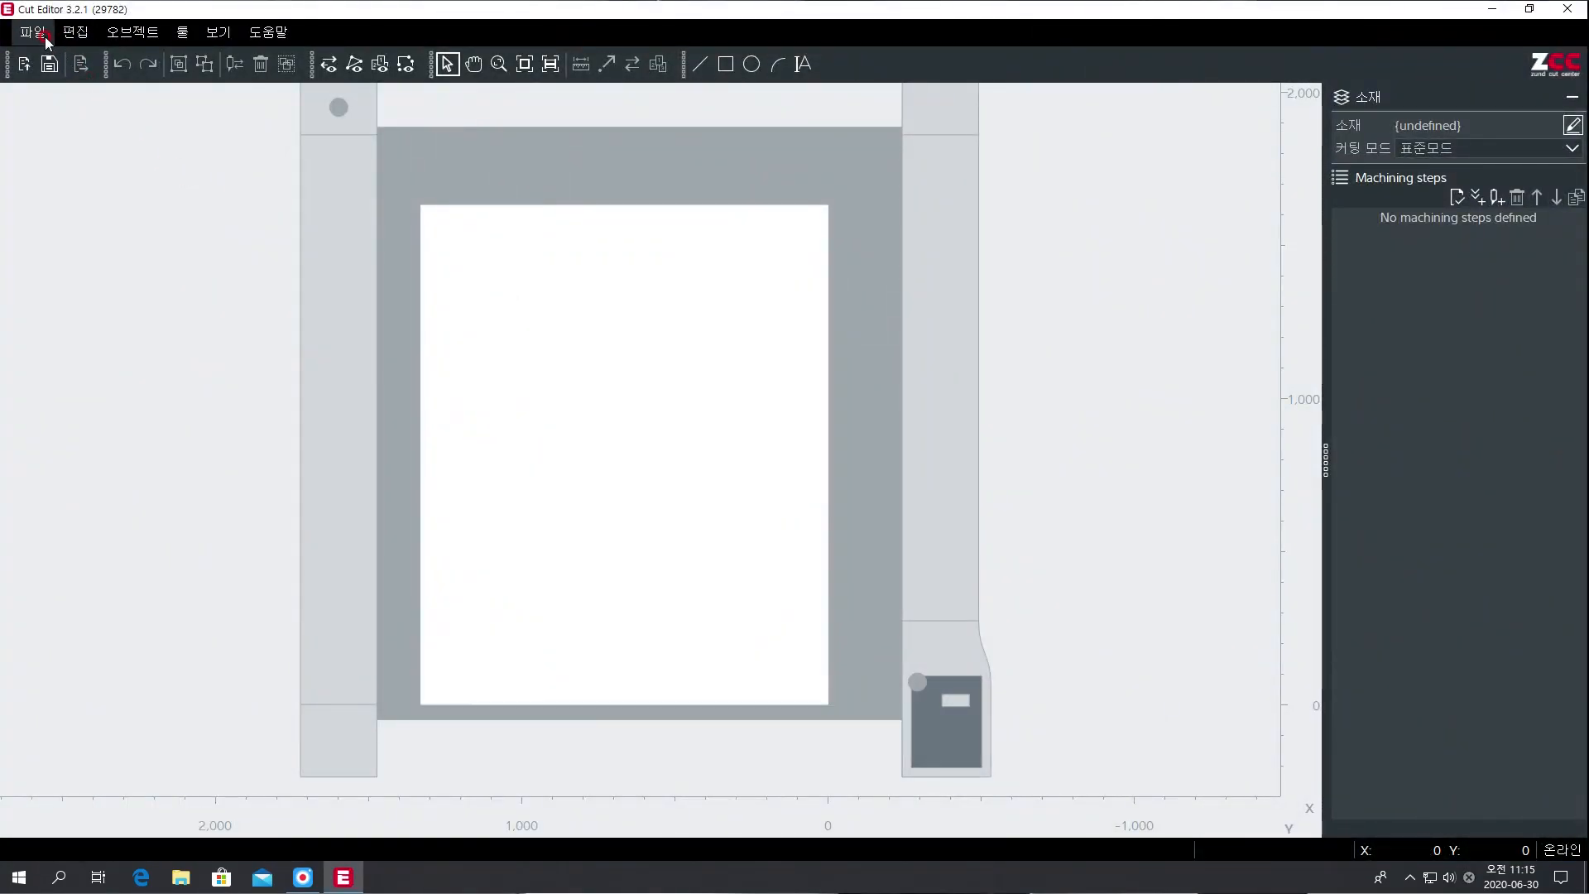
Import the cut-line file 미키마우스-칼선.ai.
left_click(28, 35)
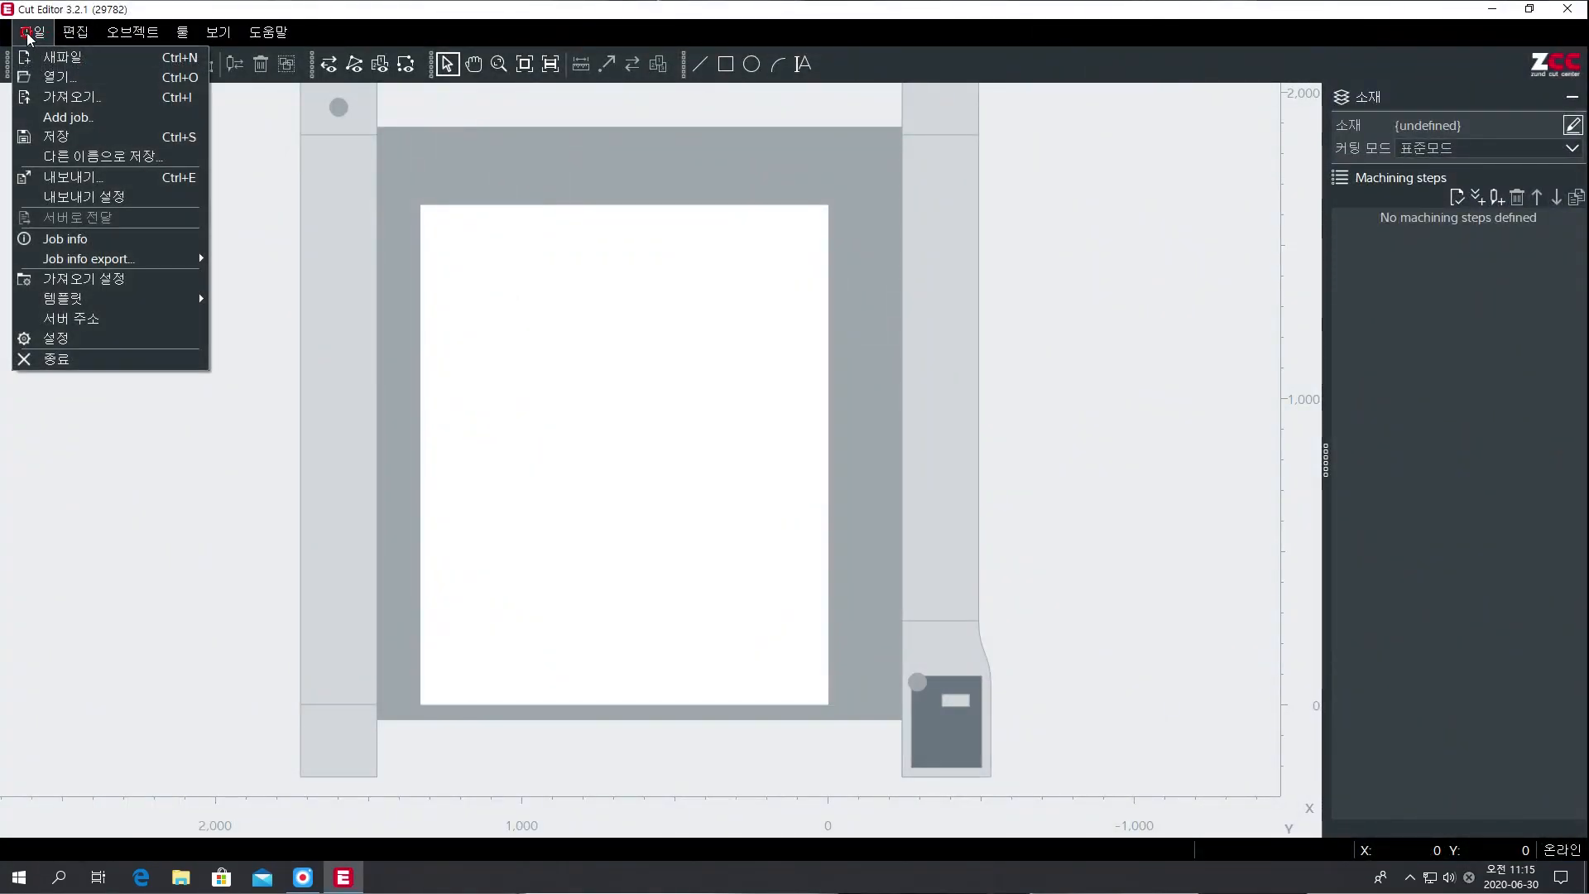
left_click(60, 100)
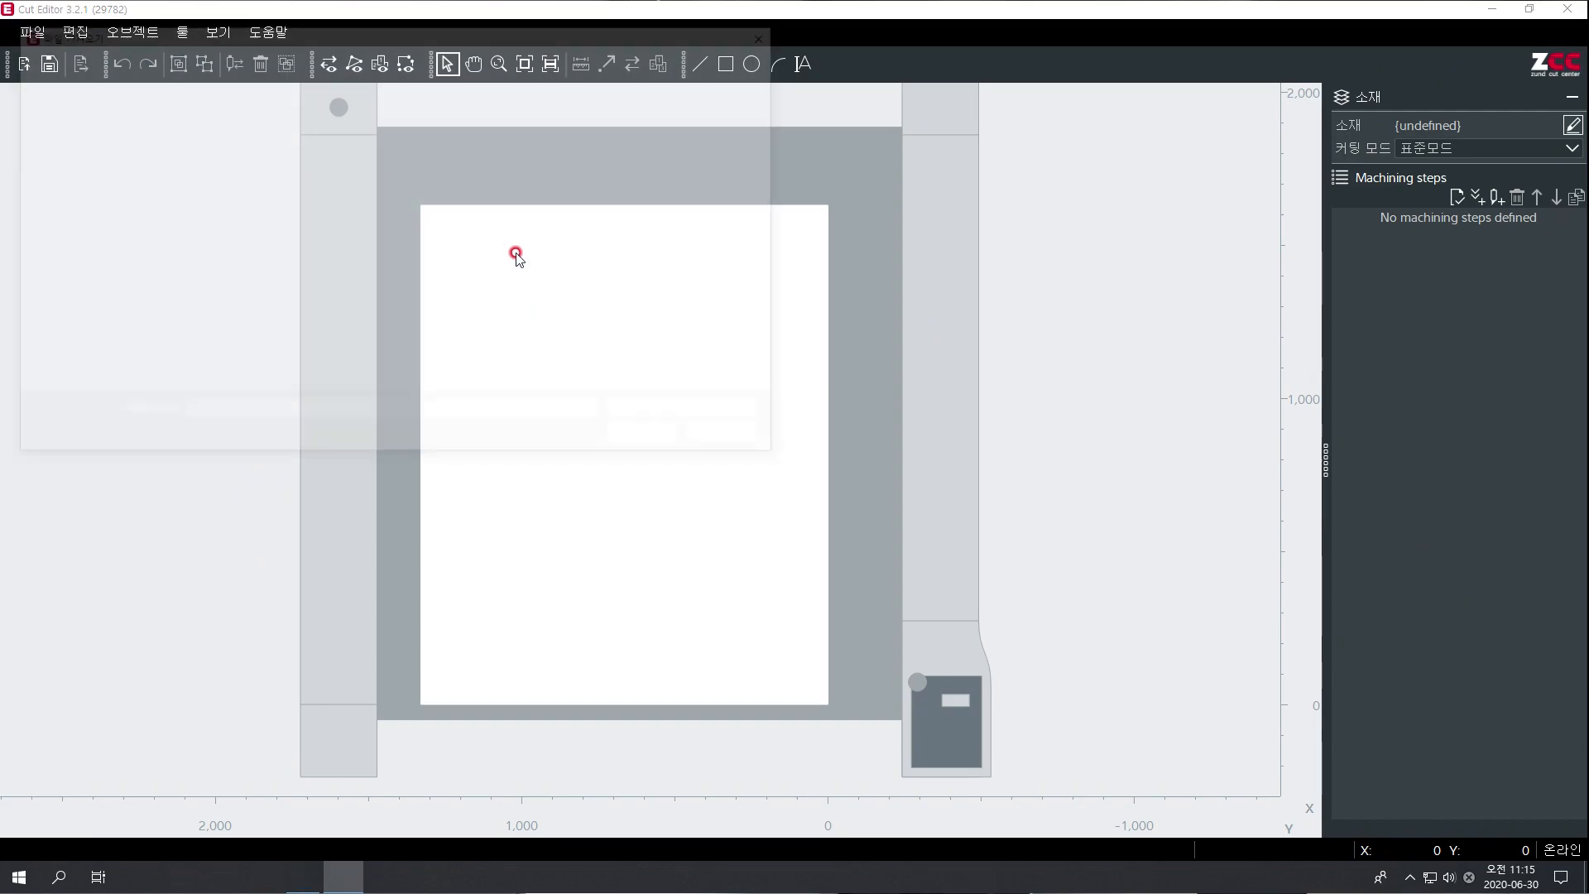
left_click(190, 307)
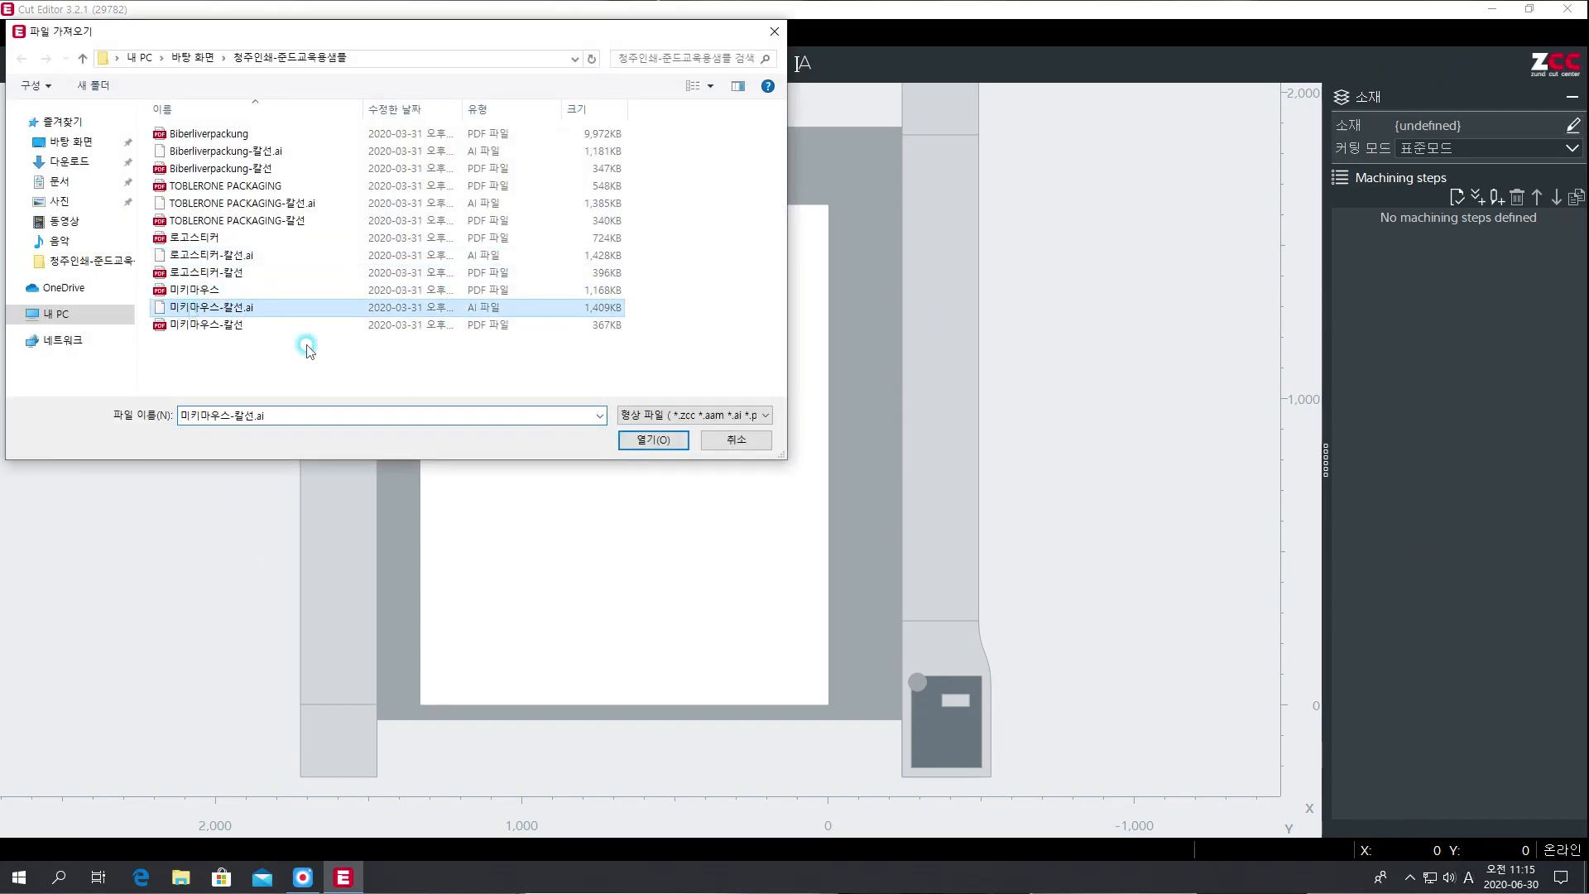
left_click(660, 441)
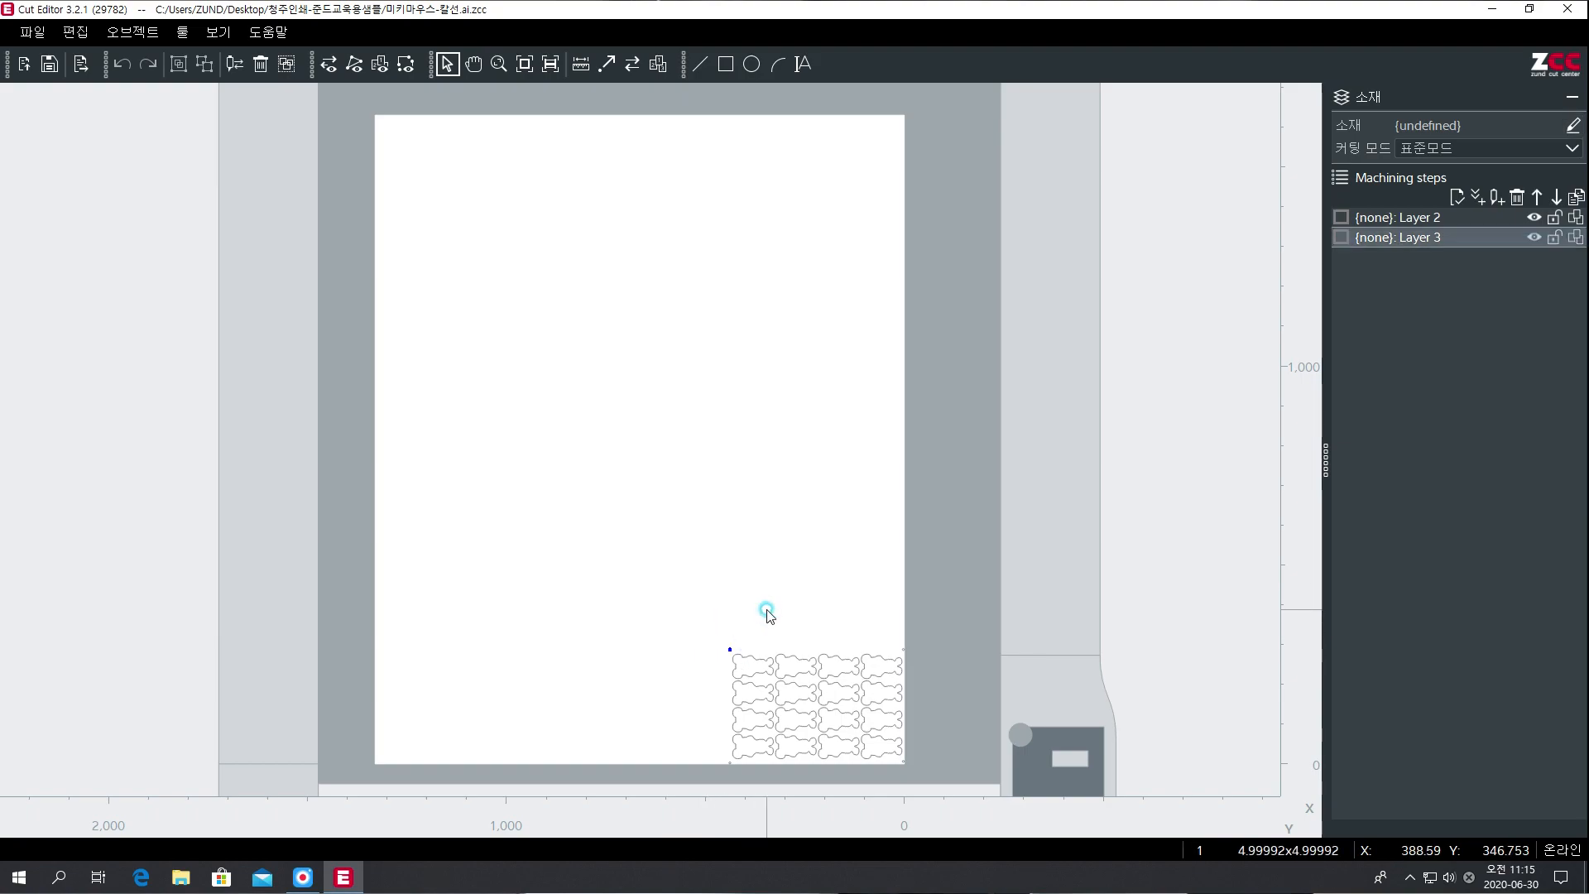
Search for circular registration marks of 5.00 mm diameter with 0.20 mm tolerance and convert them without keeping the originals.
left_click(182, 33)
mouse_move(239, 199)
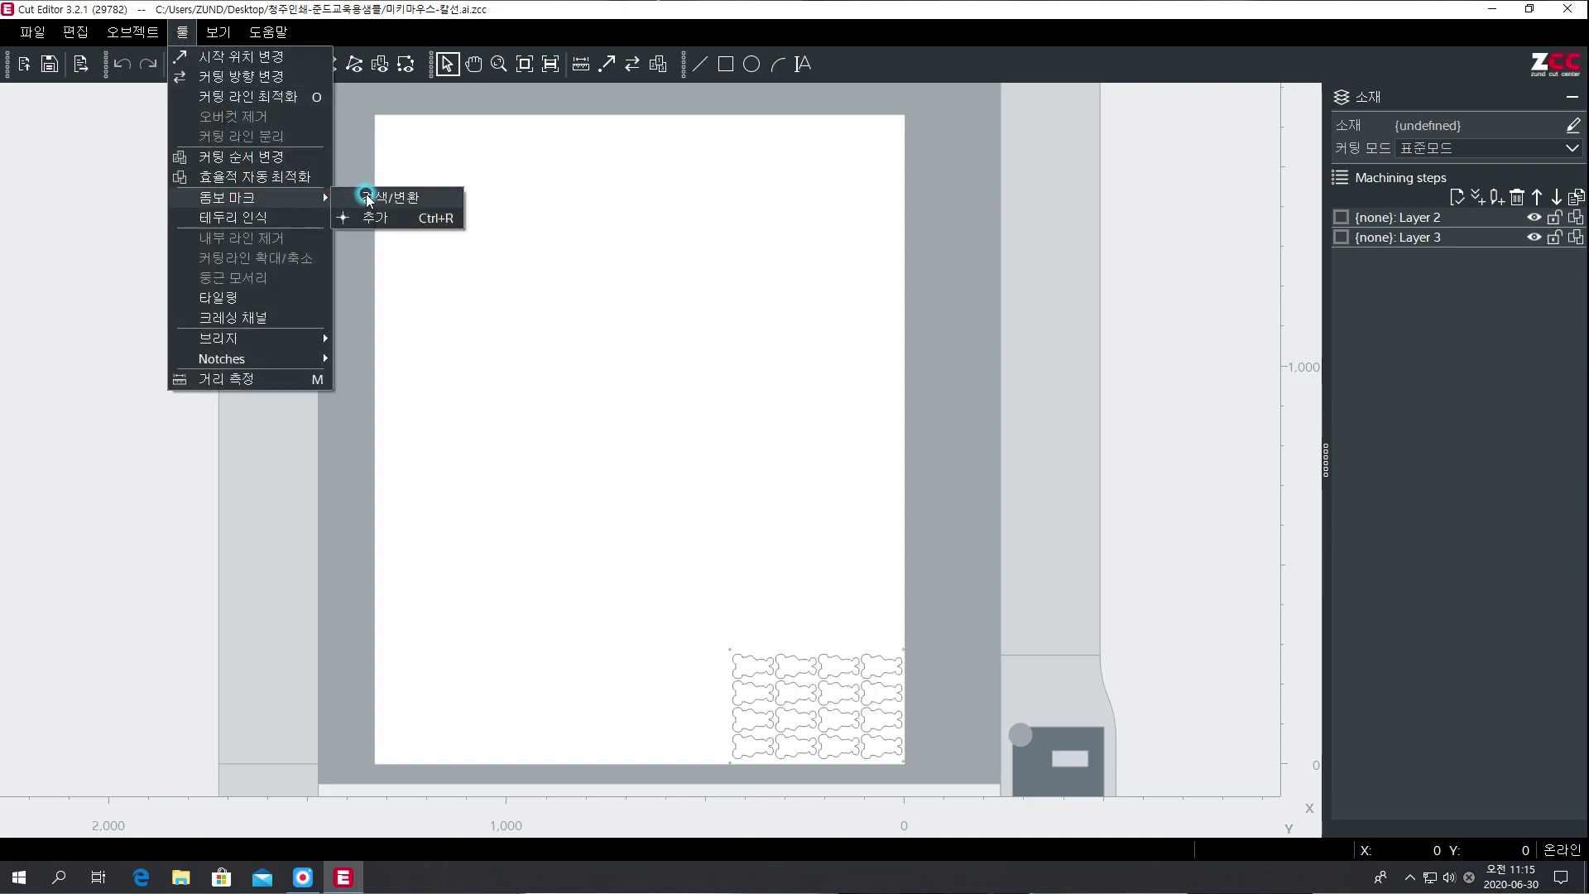
left_click(368, 198)
left_click(867, 377)
left_click(790, 467)
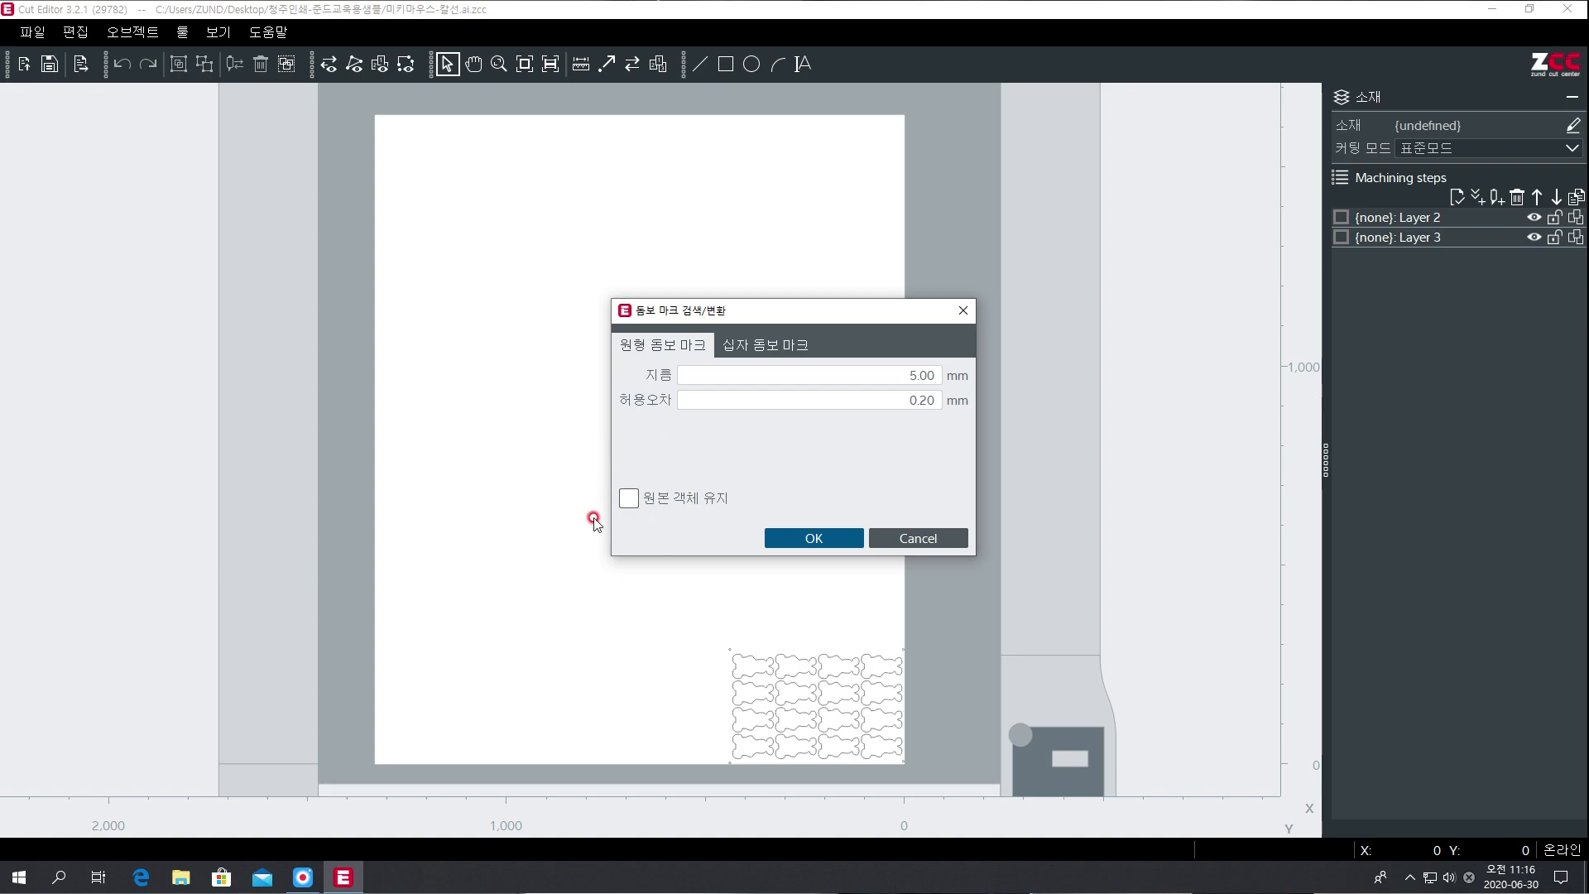
left_click(815, 539)
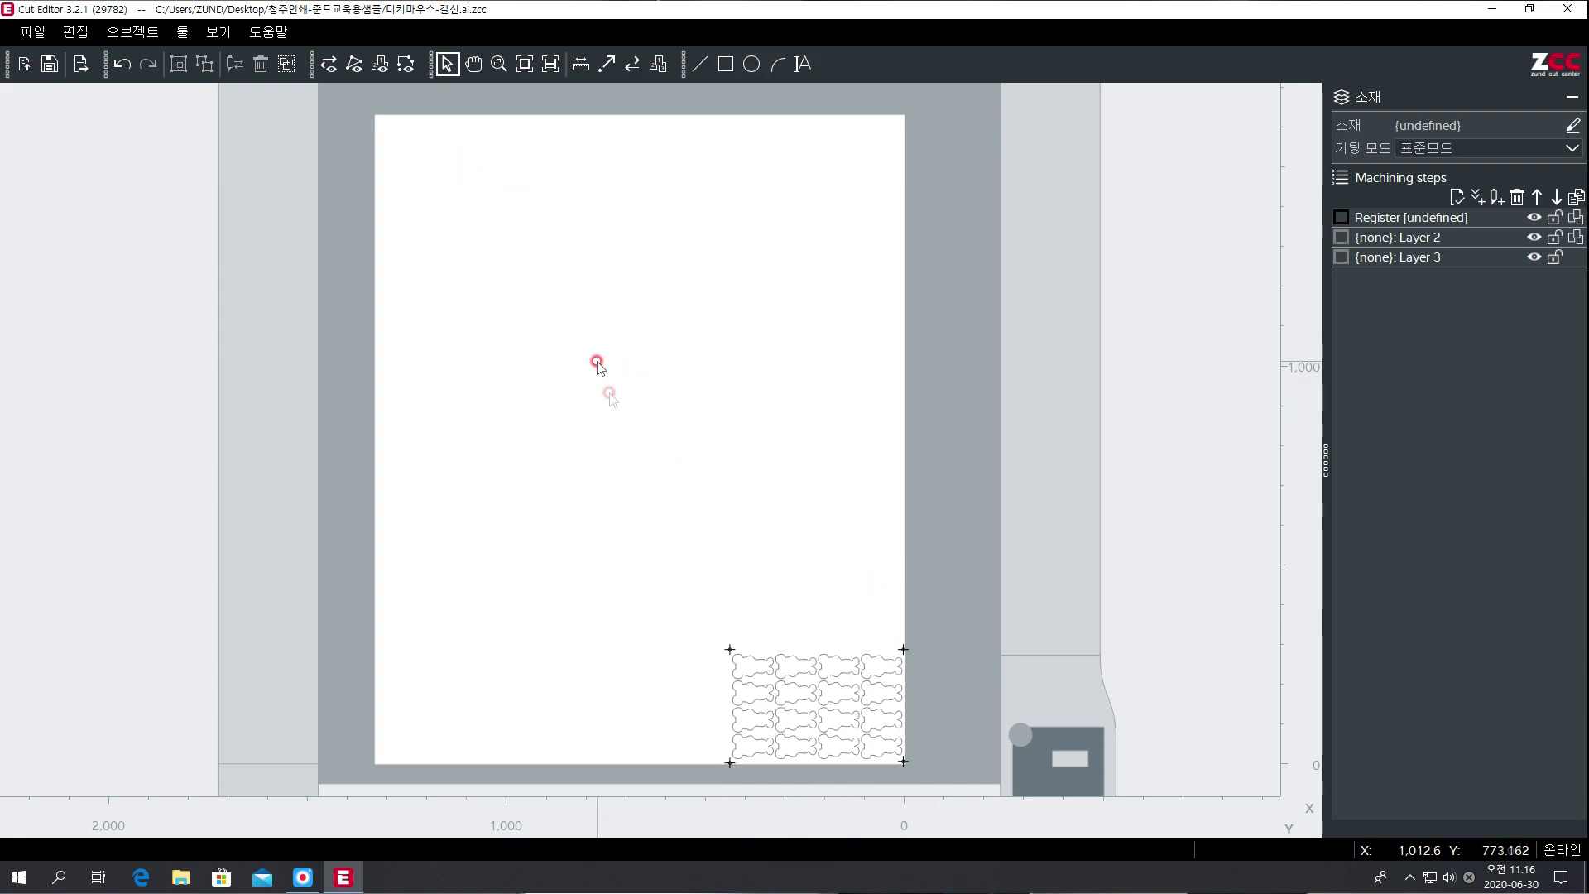
Copy the whole layout once along the X axis and once along the Y axis.
left_click(75, 32)
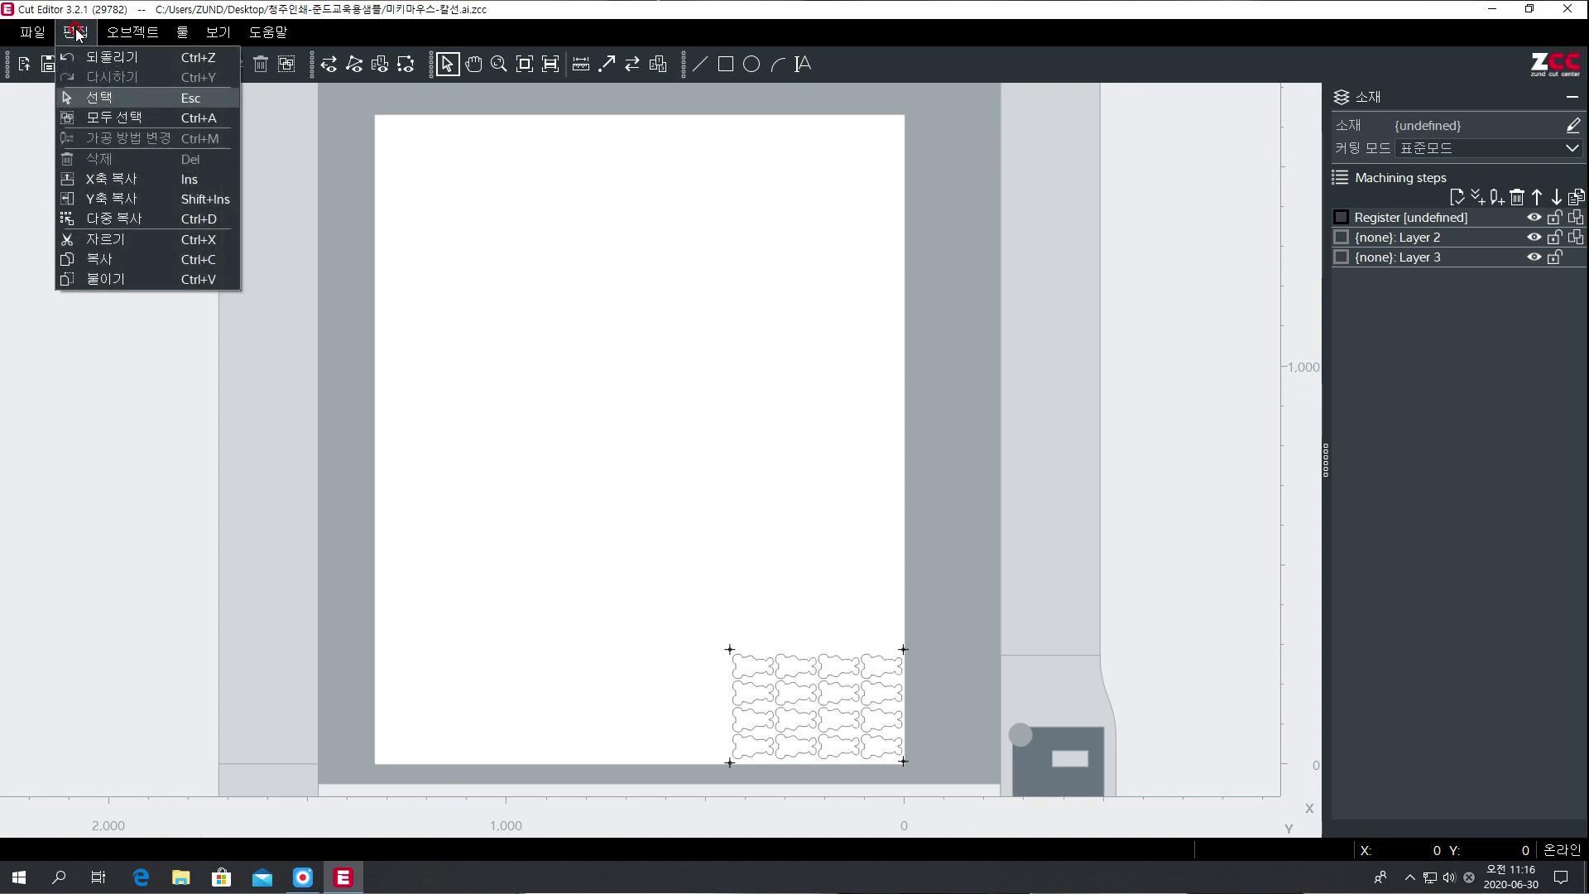
left_click(102, 180)
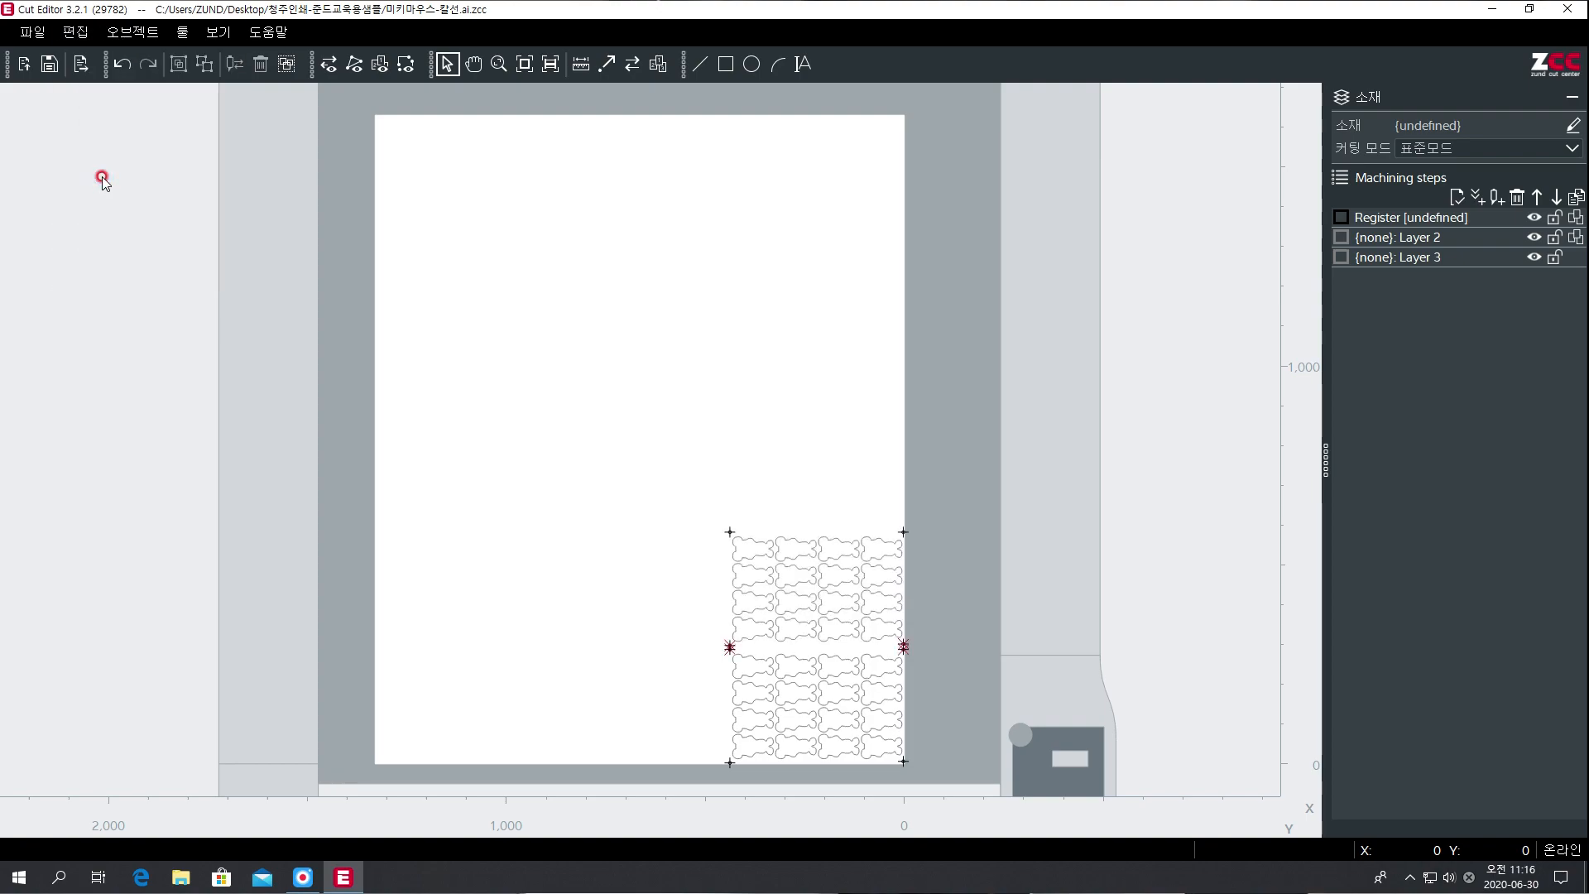
left_click(75, 31)
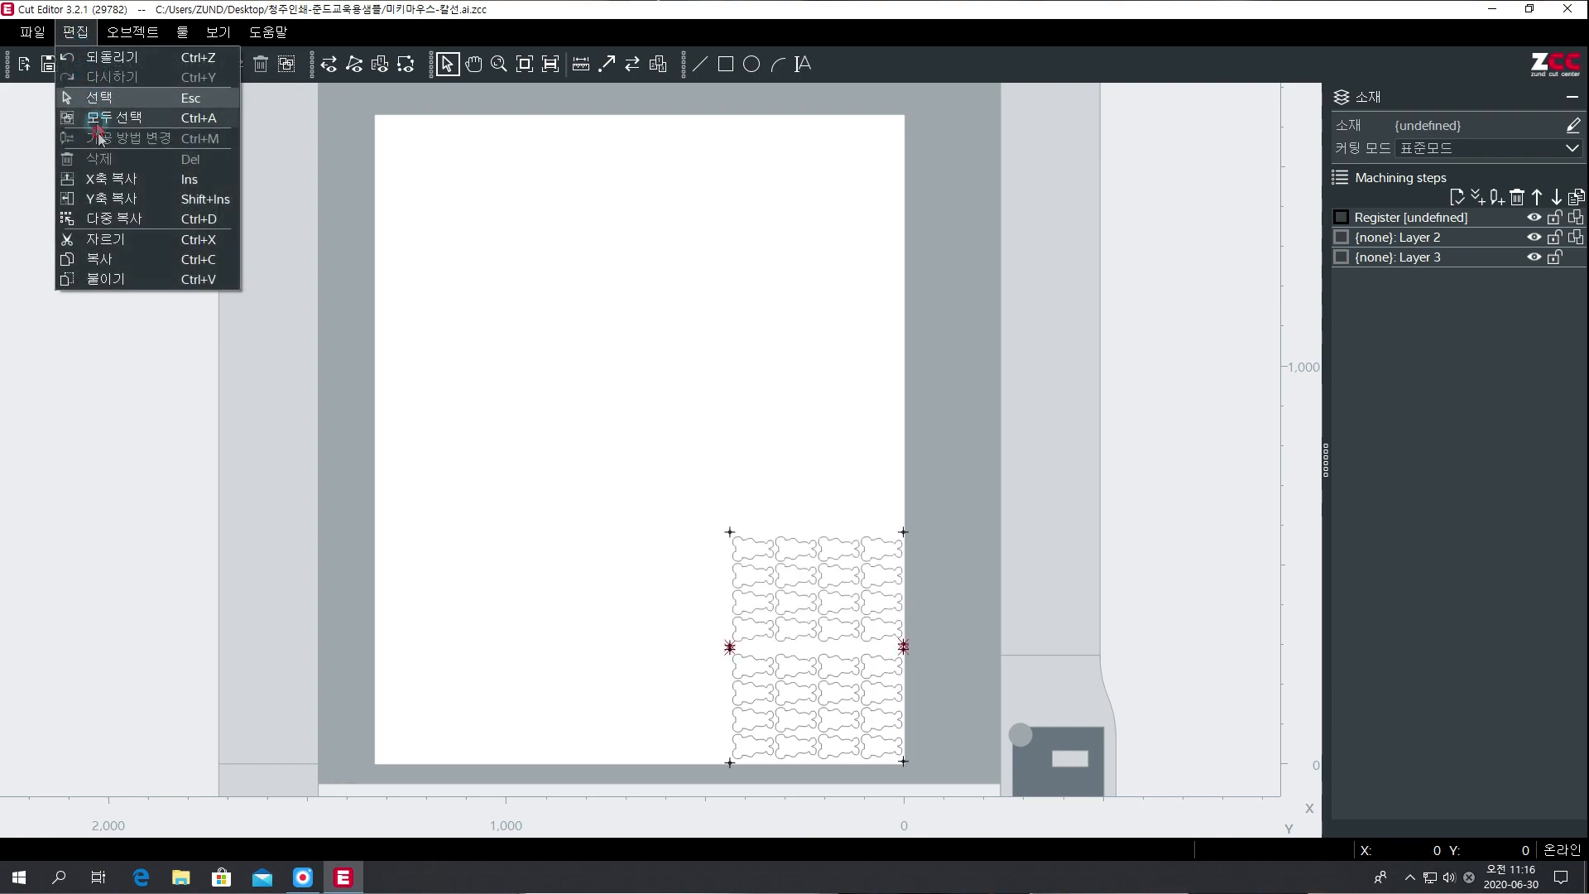
left_click(100, 200)
Undo the X-axis and Y-axis copies, leaving only the original layout.
left_click(73, 35)
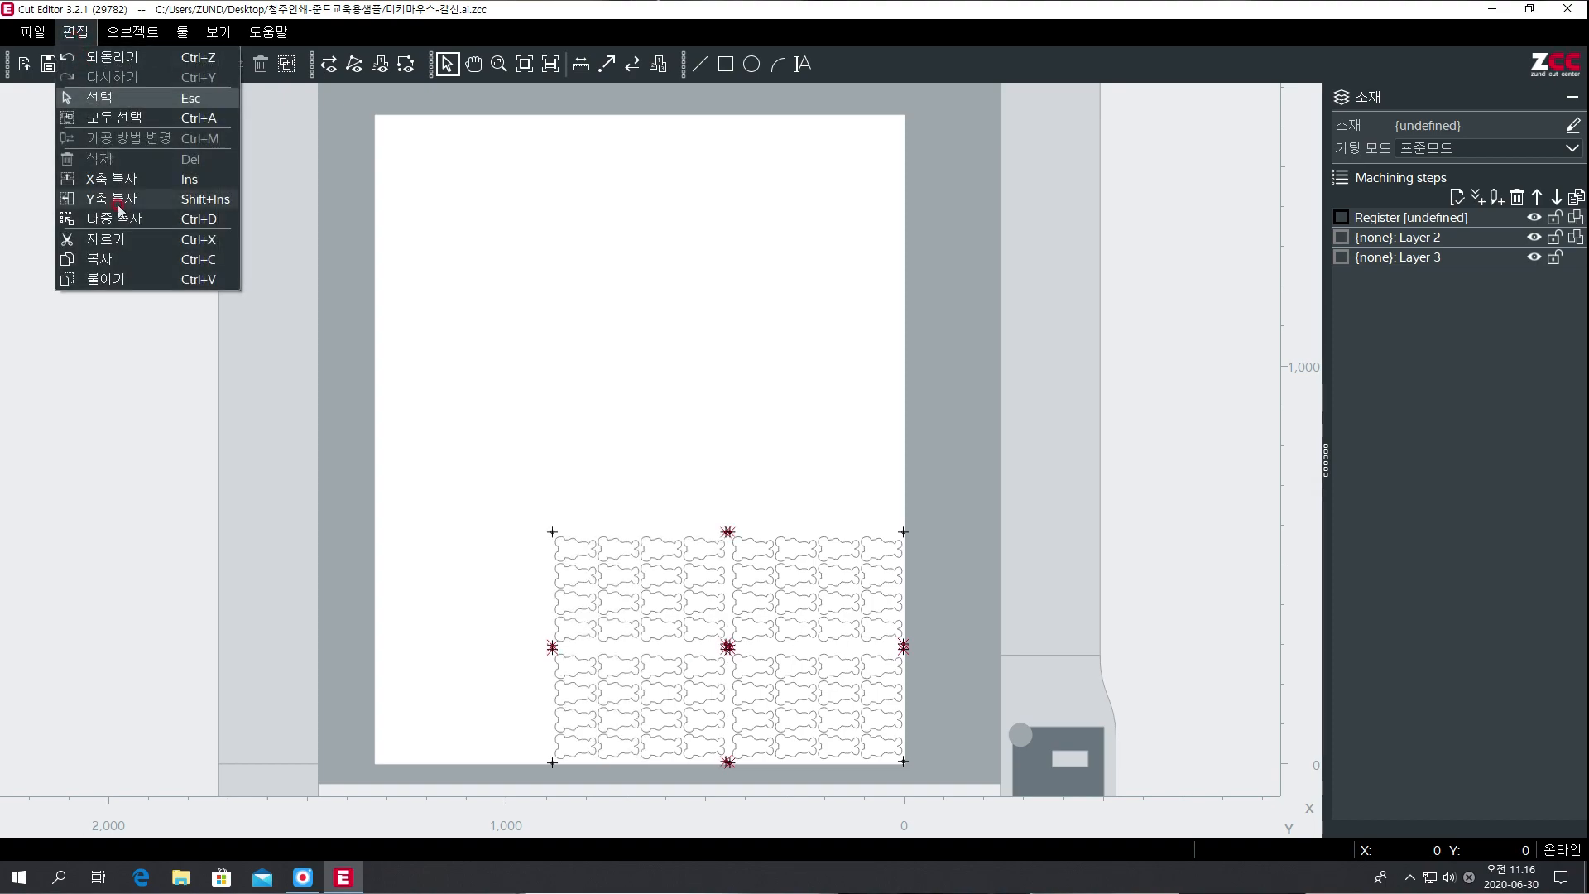
left_click(446, 395)
key("Delete")
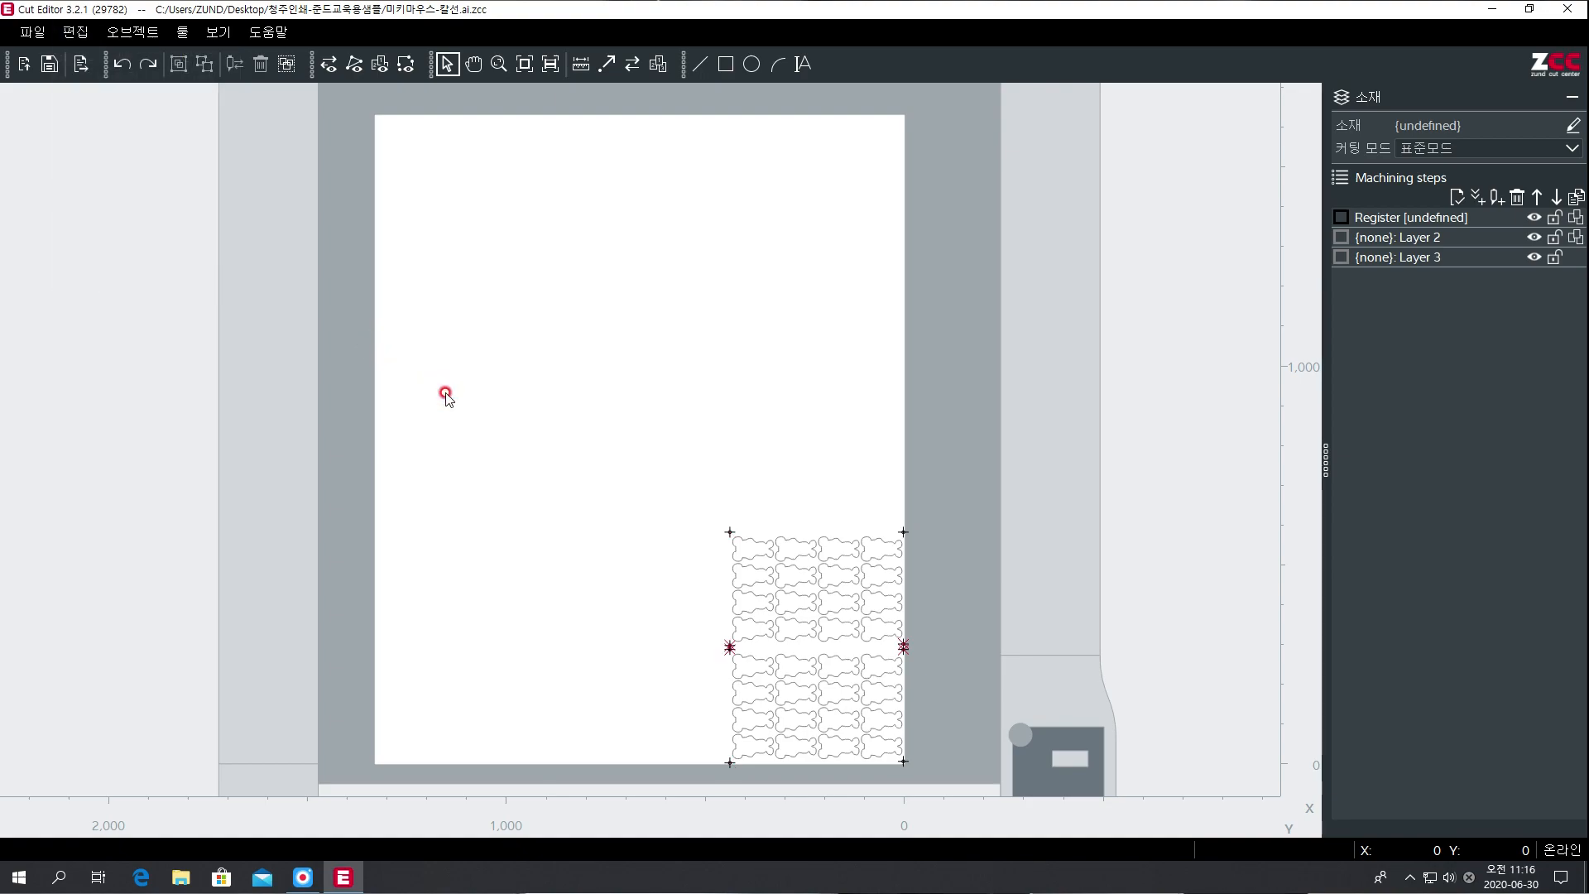
Set up a multiple copy of the layout with 5 copies along X and 3 along Y.
left_click(75, 32)
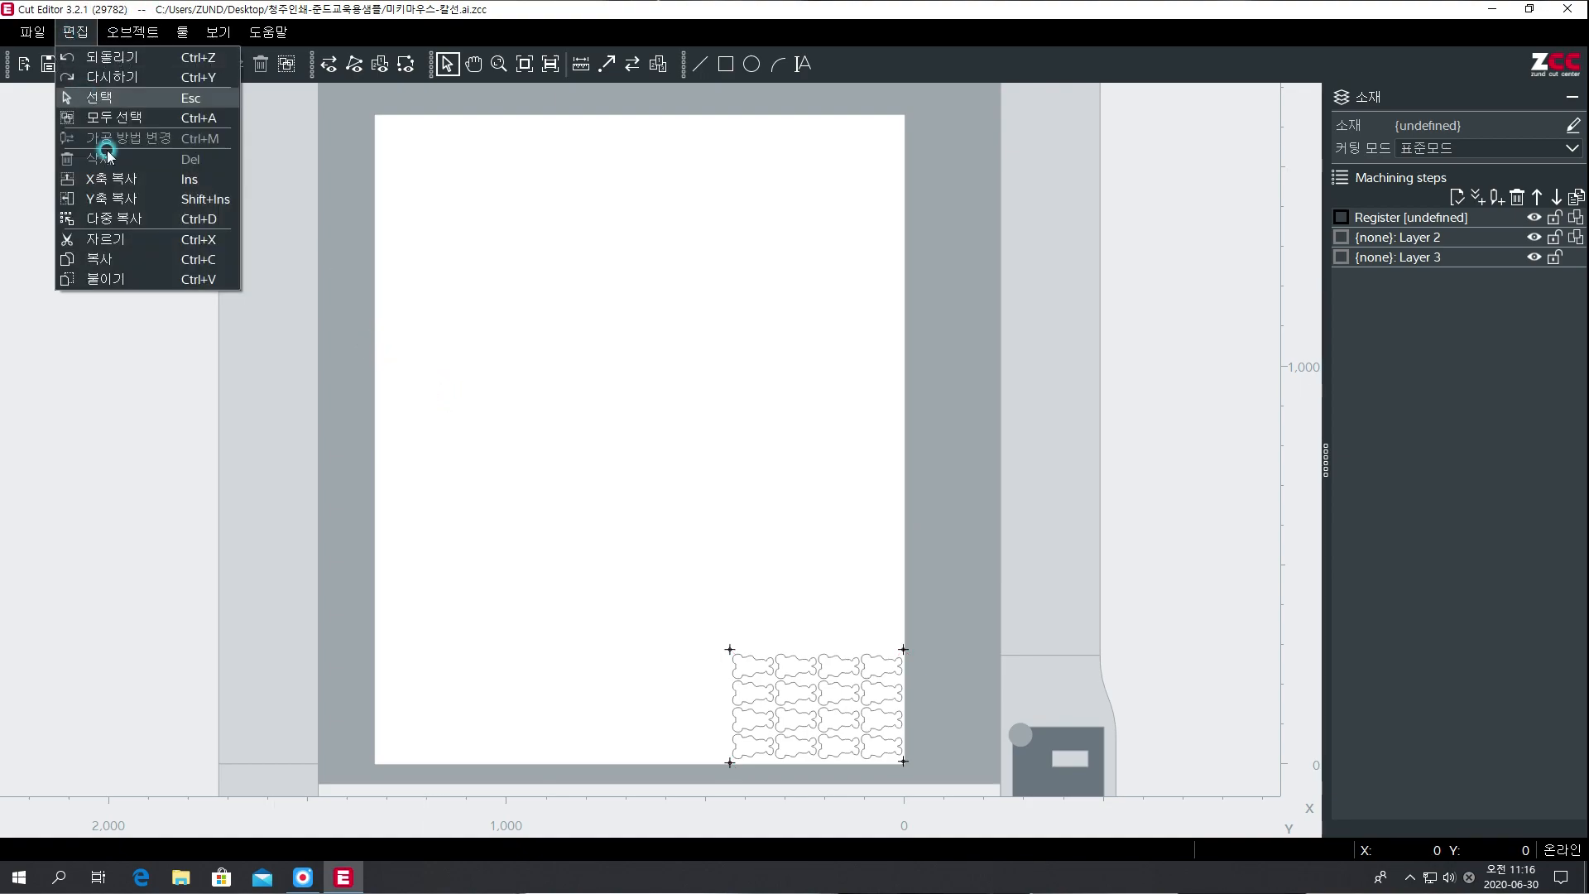
left_click(107, 218)
left_click(778, 321)
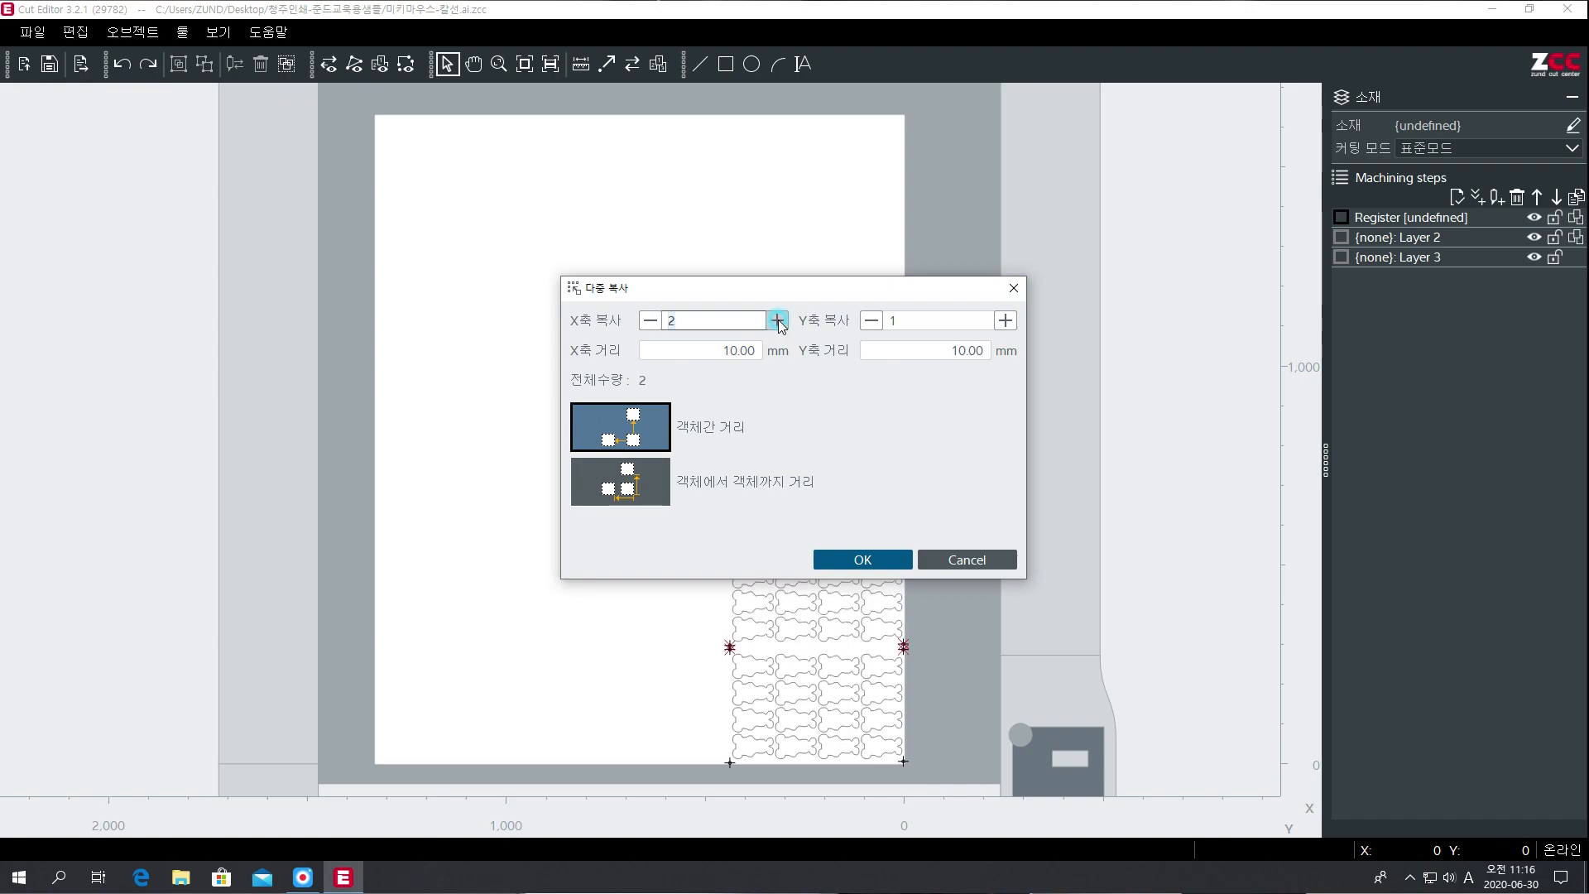
left_click(778, 321)
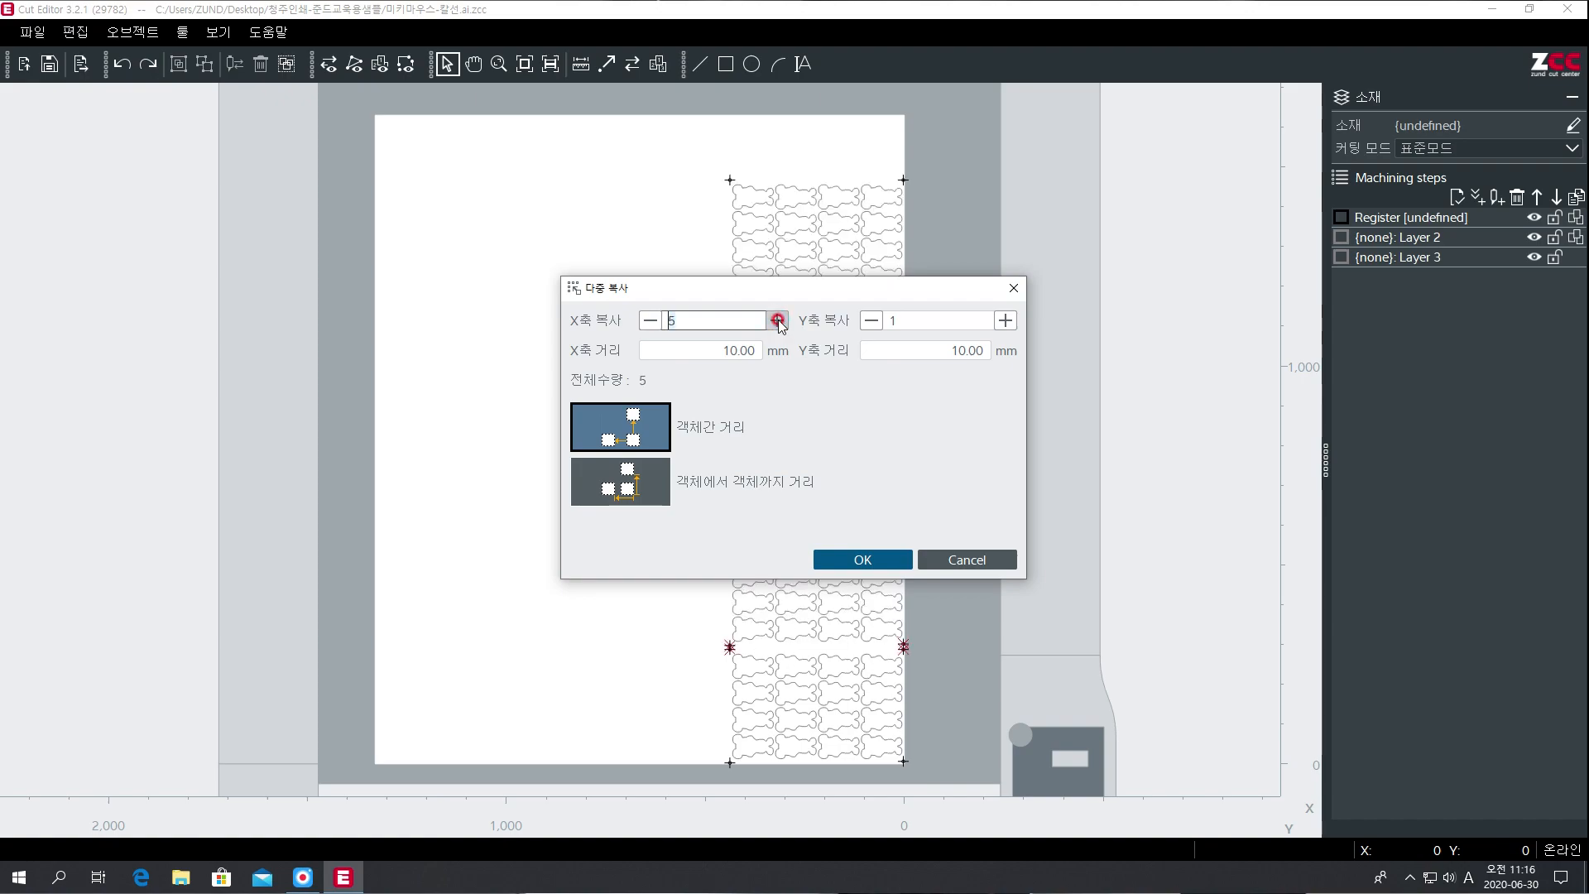
left_click(982, 320)
left_click(1006, 322)
left_click(1006, 323)
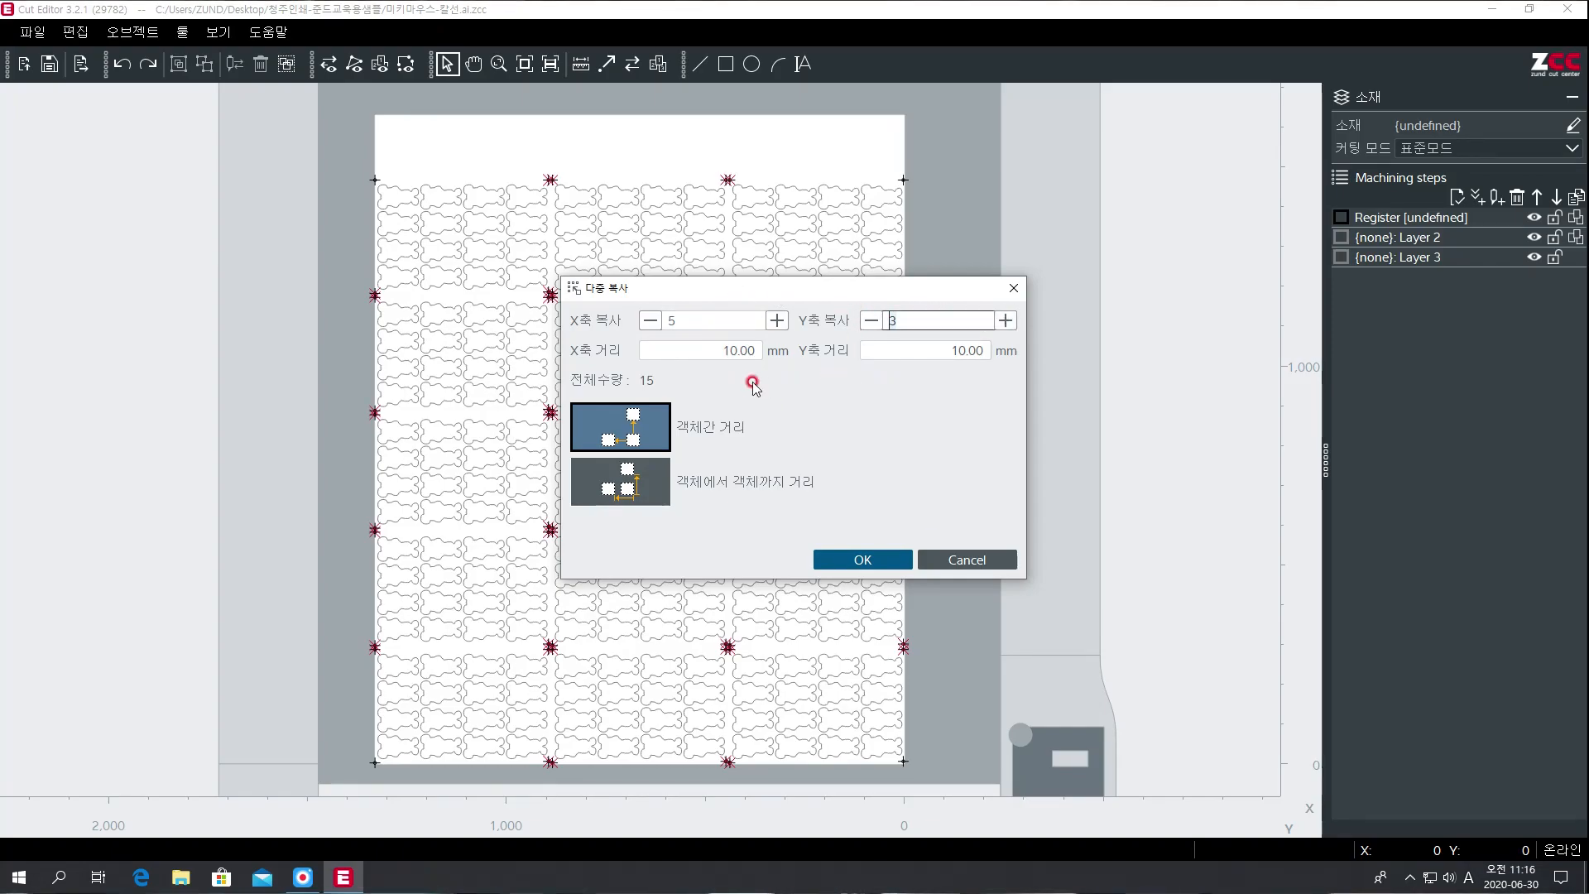
Apply the multiple copy with 0 mm X spacing and 10 mm Y spacing, and undo it.
left_click(710, 349)
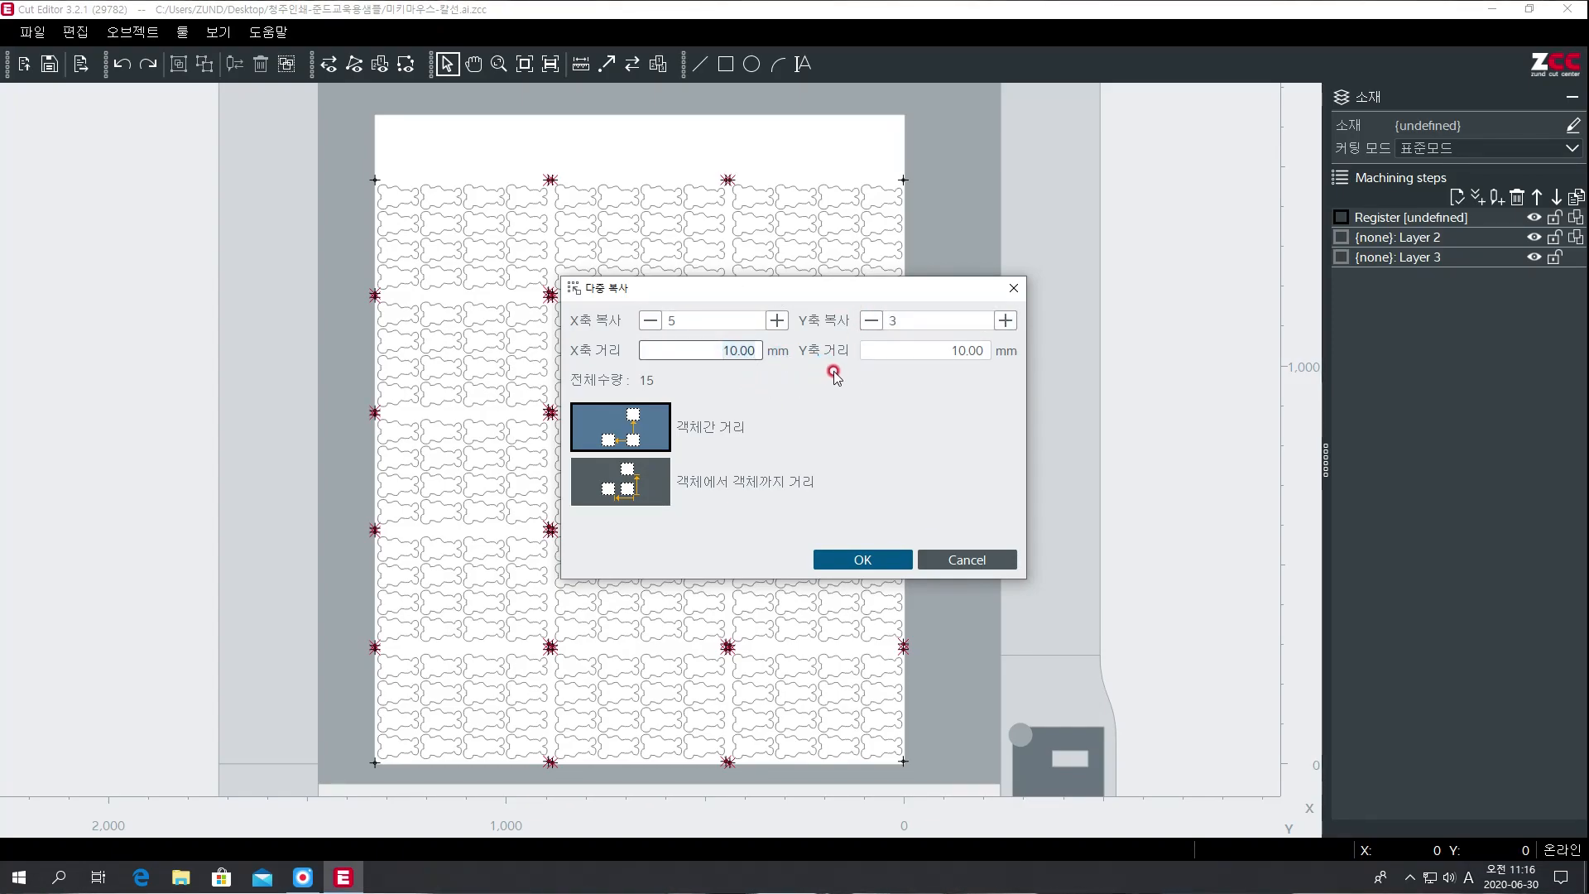
type("0")
left_click(911, 346)
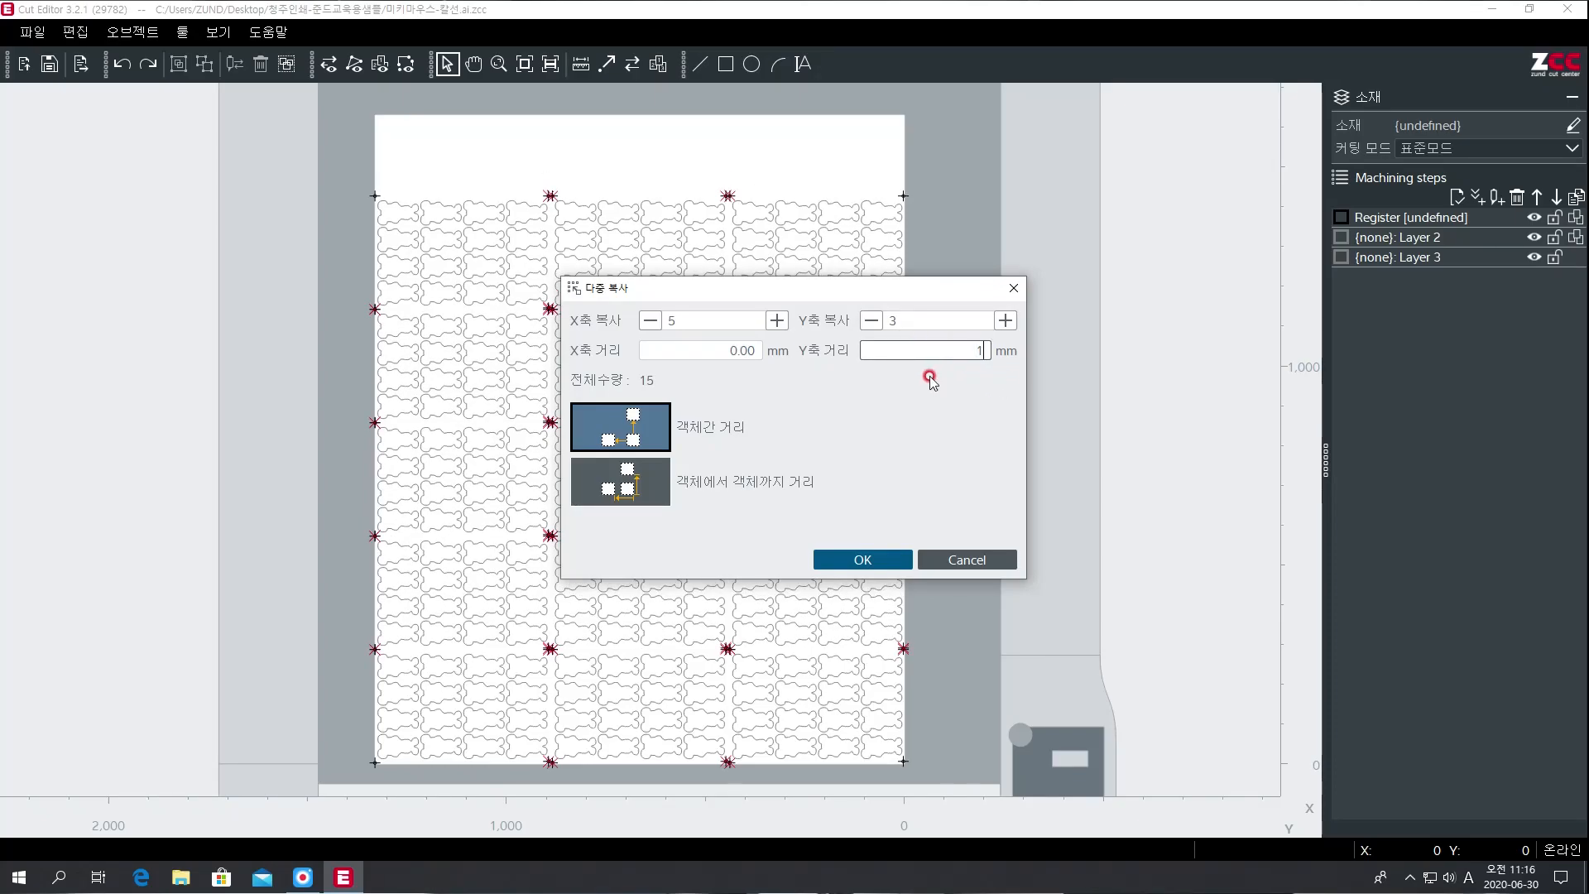
left_click(928, 318)
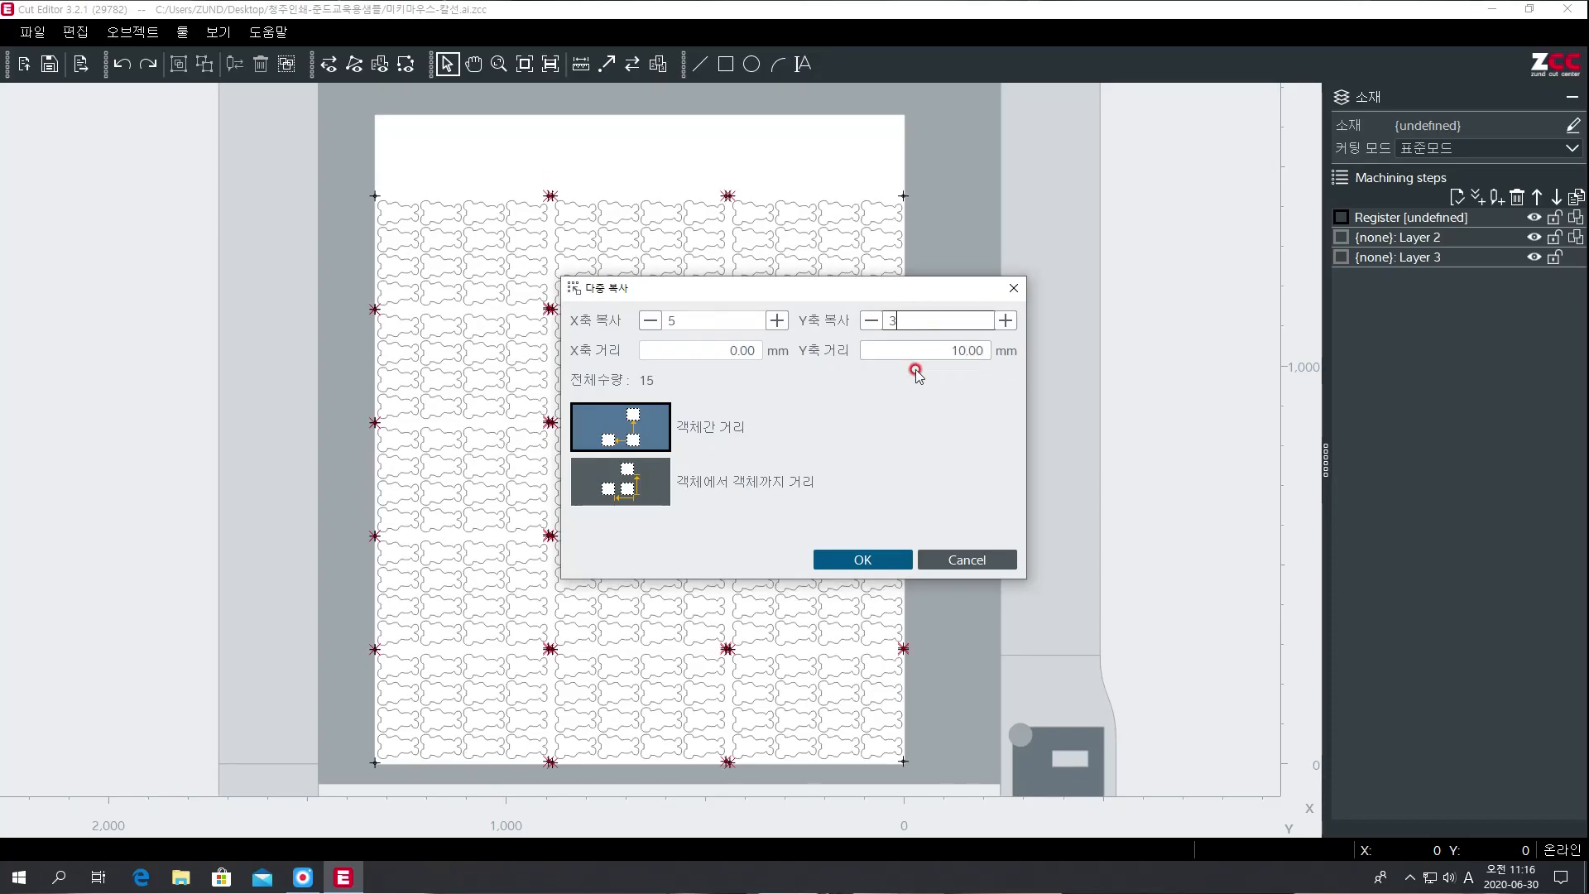
left_click(862, 561)
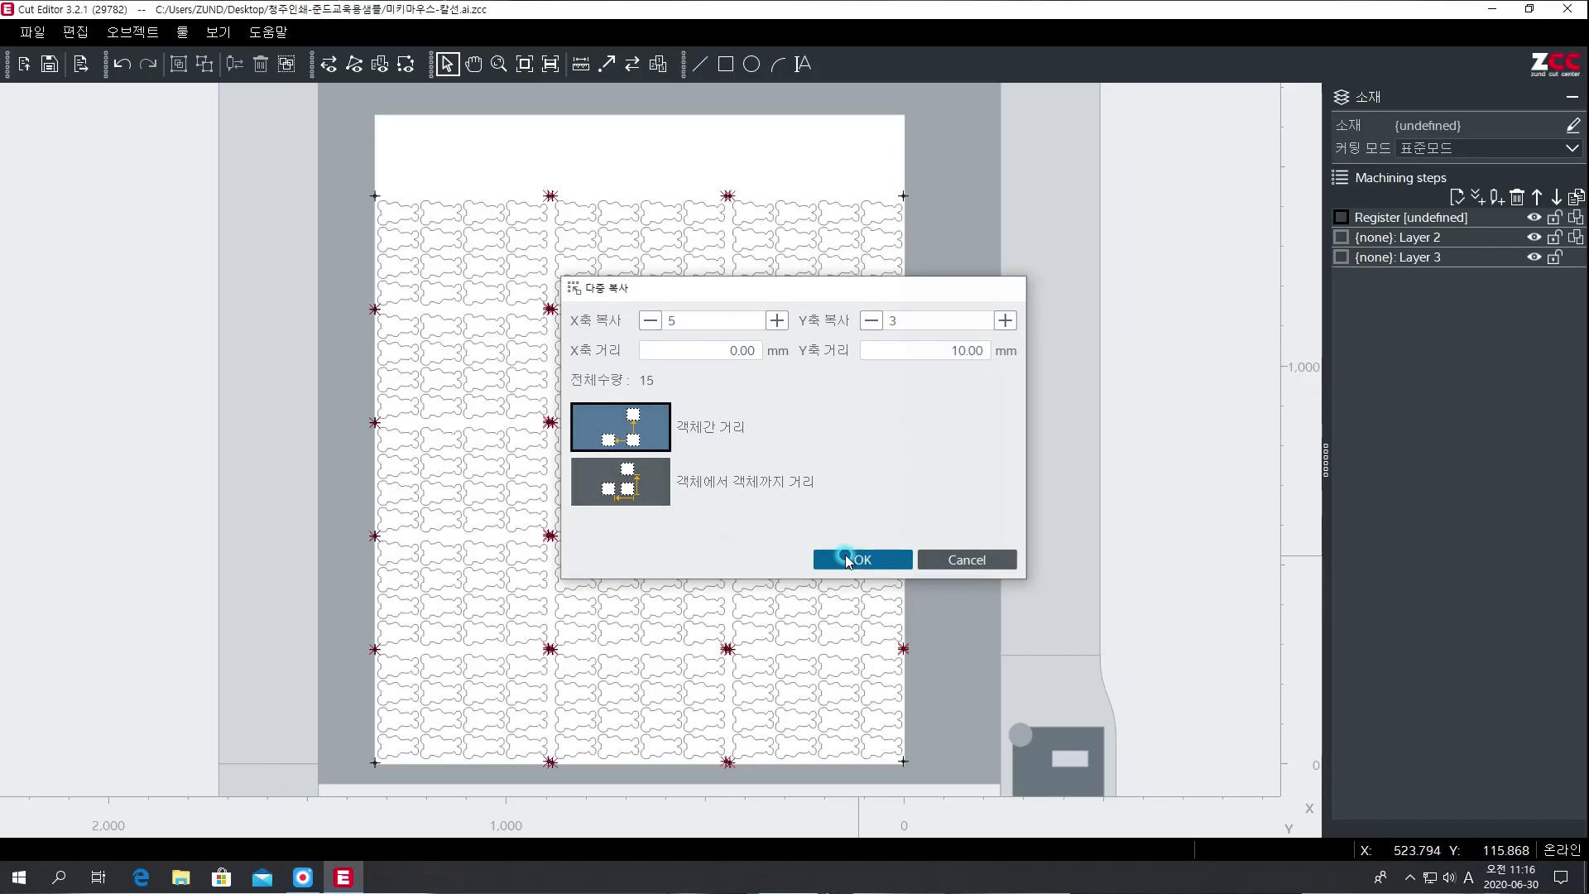
key("ctrl+z")
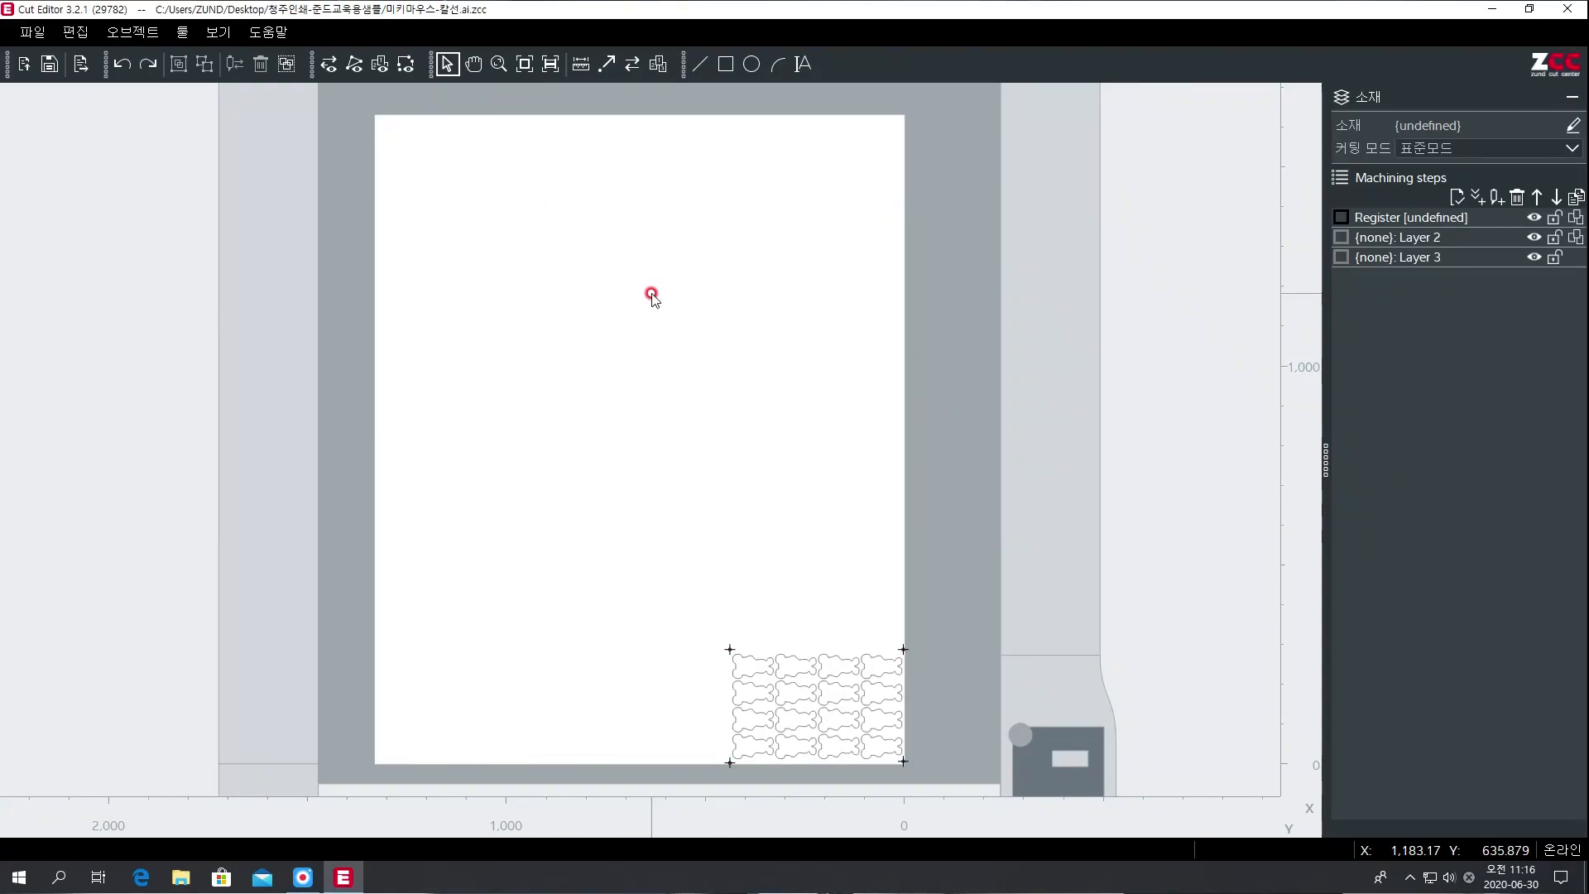
Move the whole layout away from the origin so the cut outlines start at about X 61 mm, Y 50 mm.
left_click(74, 33)
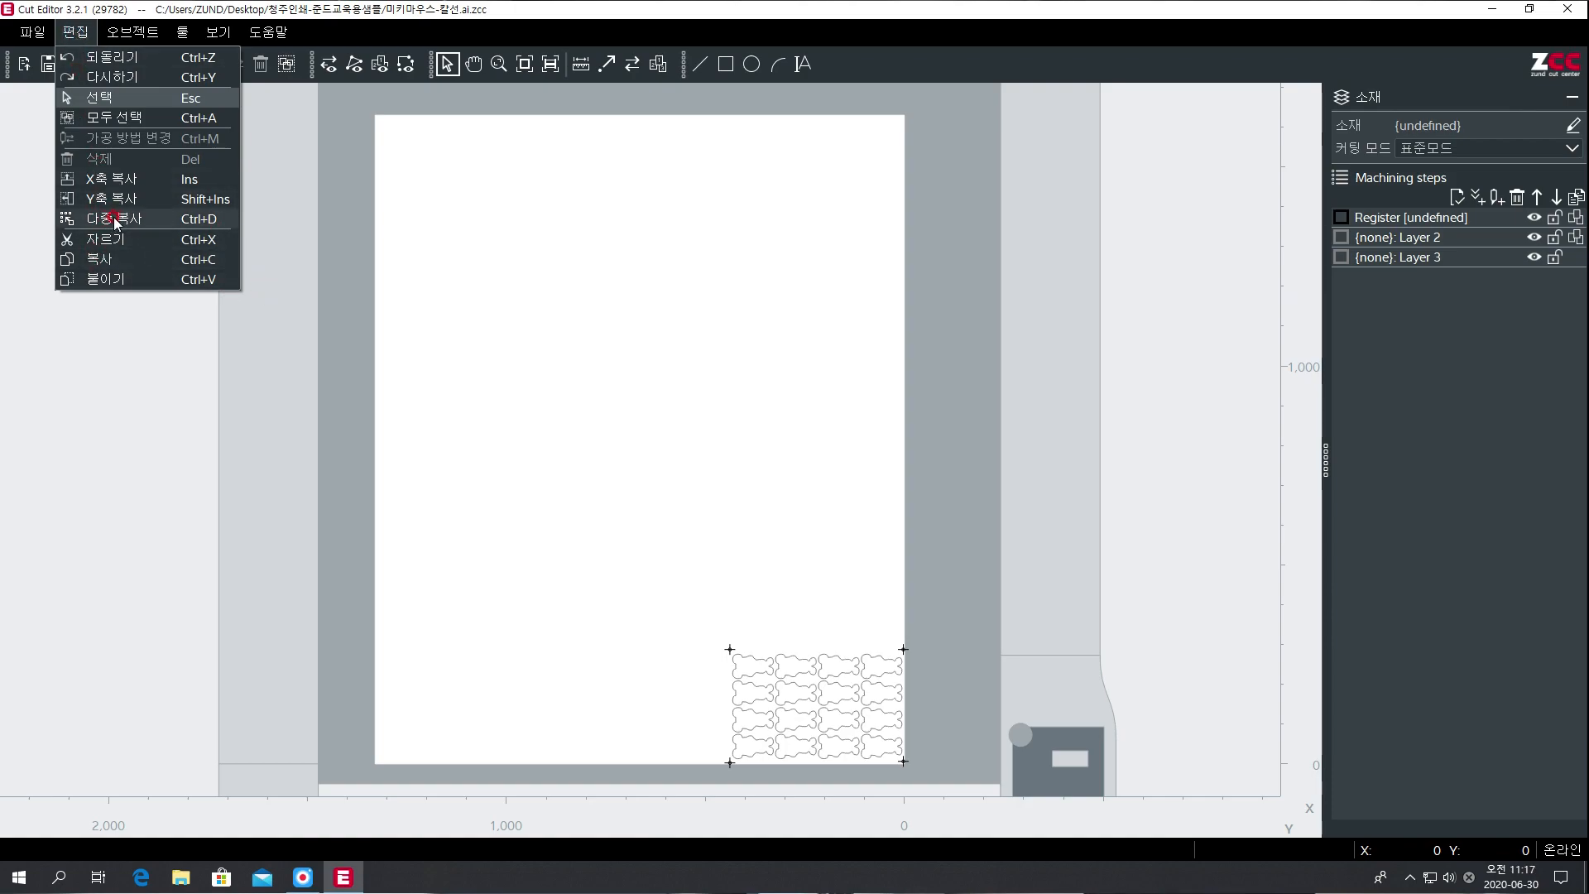
mouse_move(125, 42)
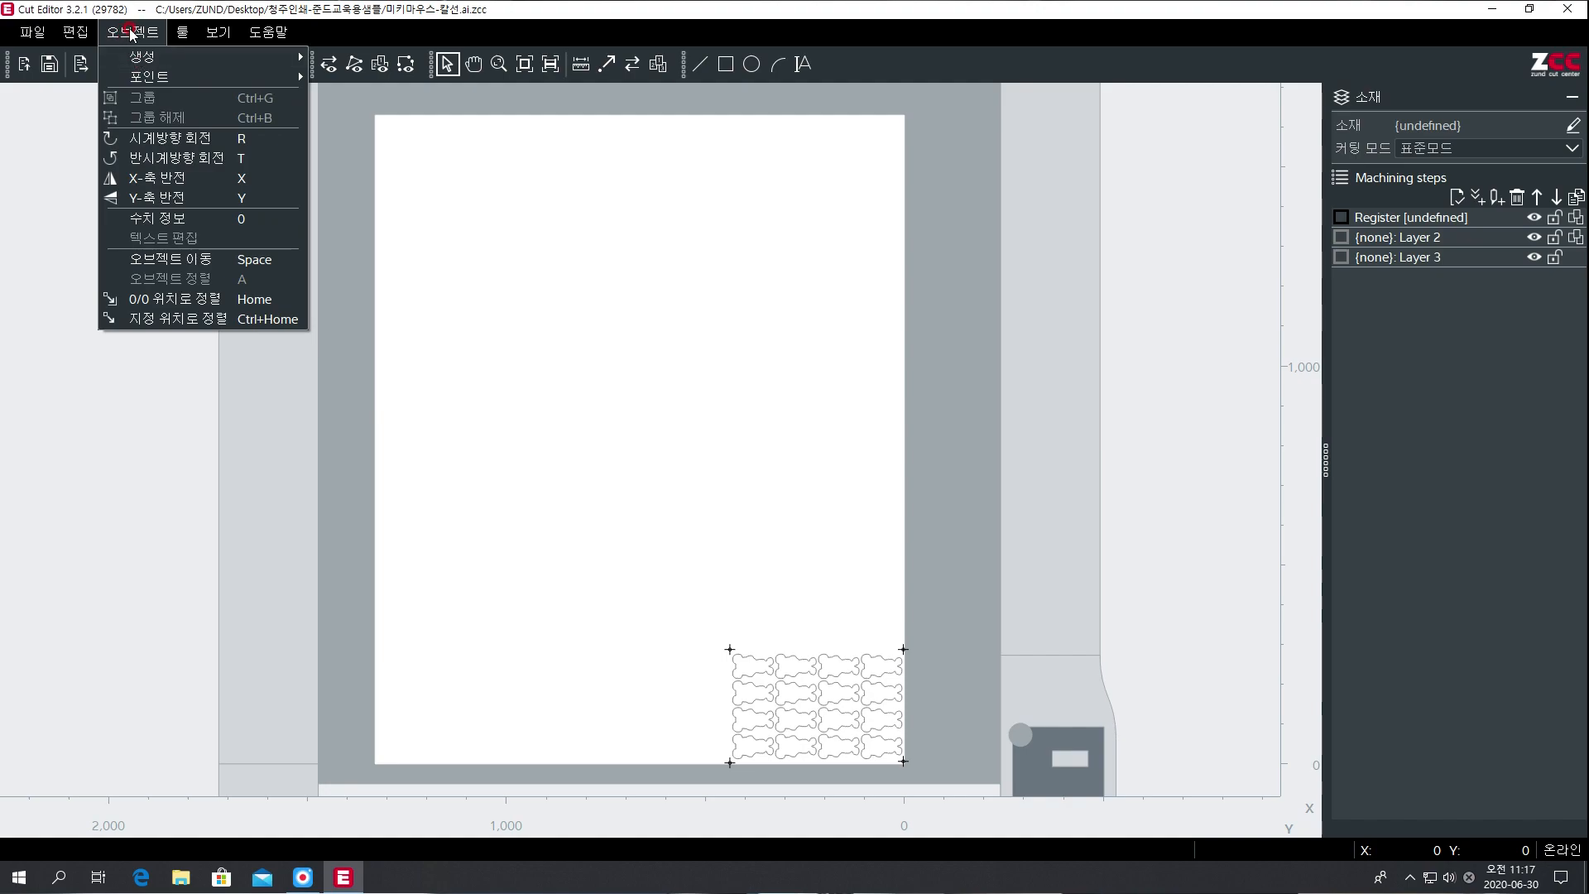
left_click(169, 263)
left_click(823, 711)
left_click_drag(823, 710, 798, 665)
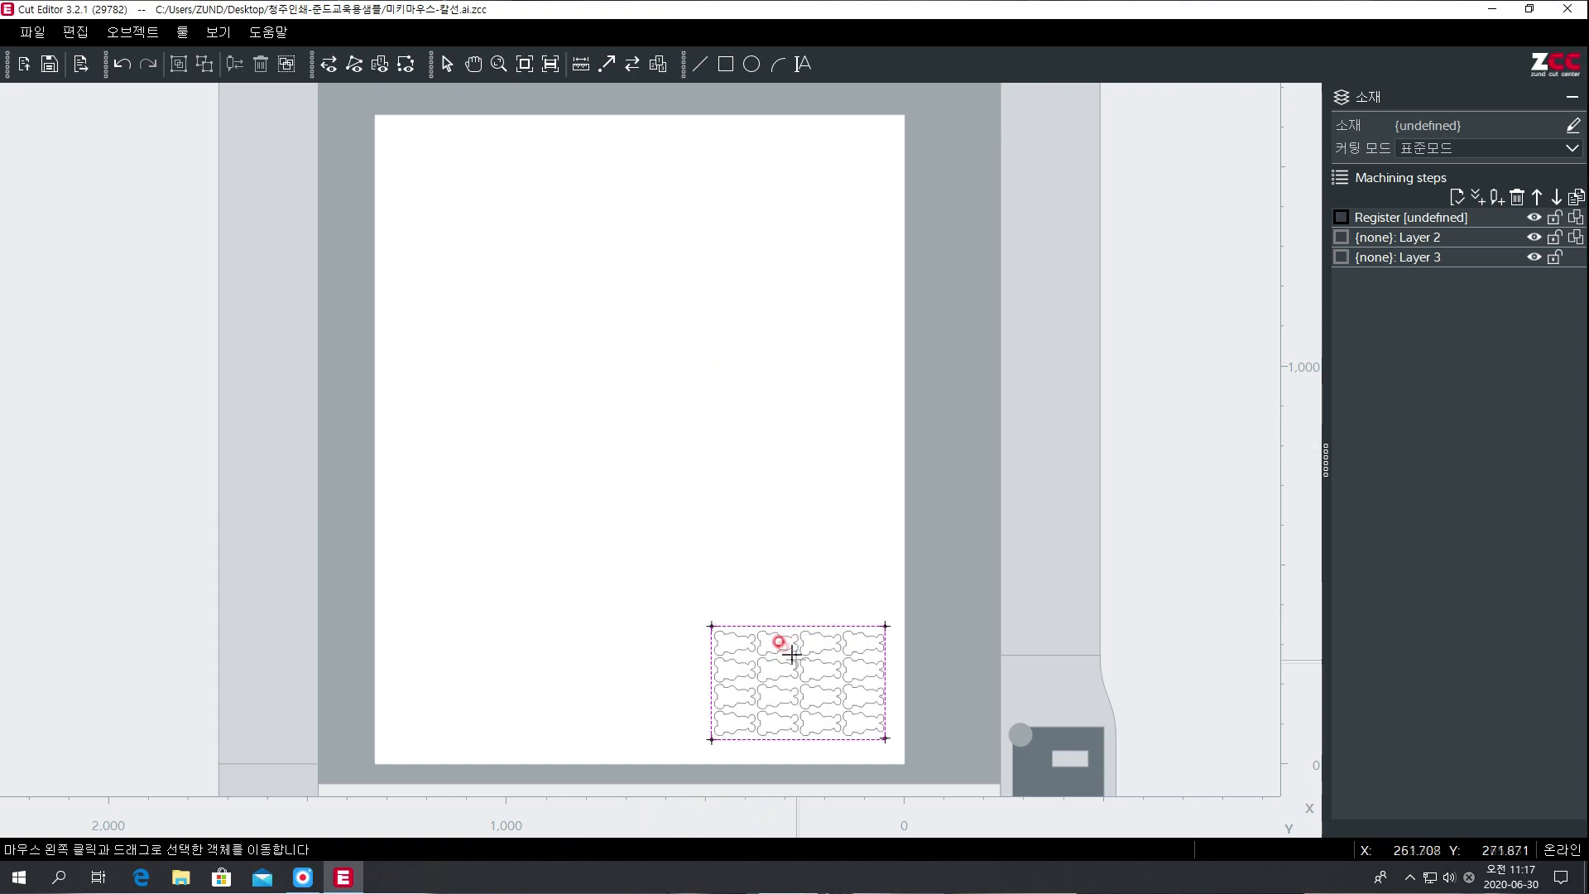
left_click(727, 593)
left_click_drag(637, 553, 942, 799)
left_click_drag(823, 713, 741, 580)
left_click_drag(710, 546, 784, 680)
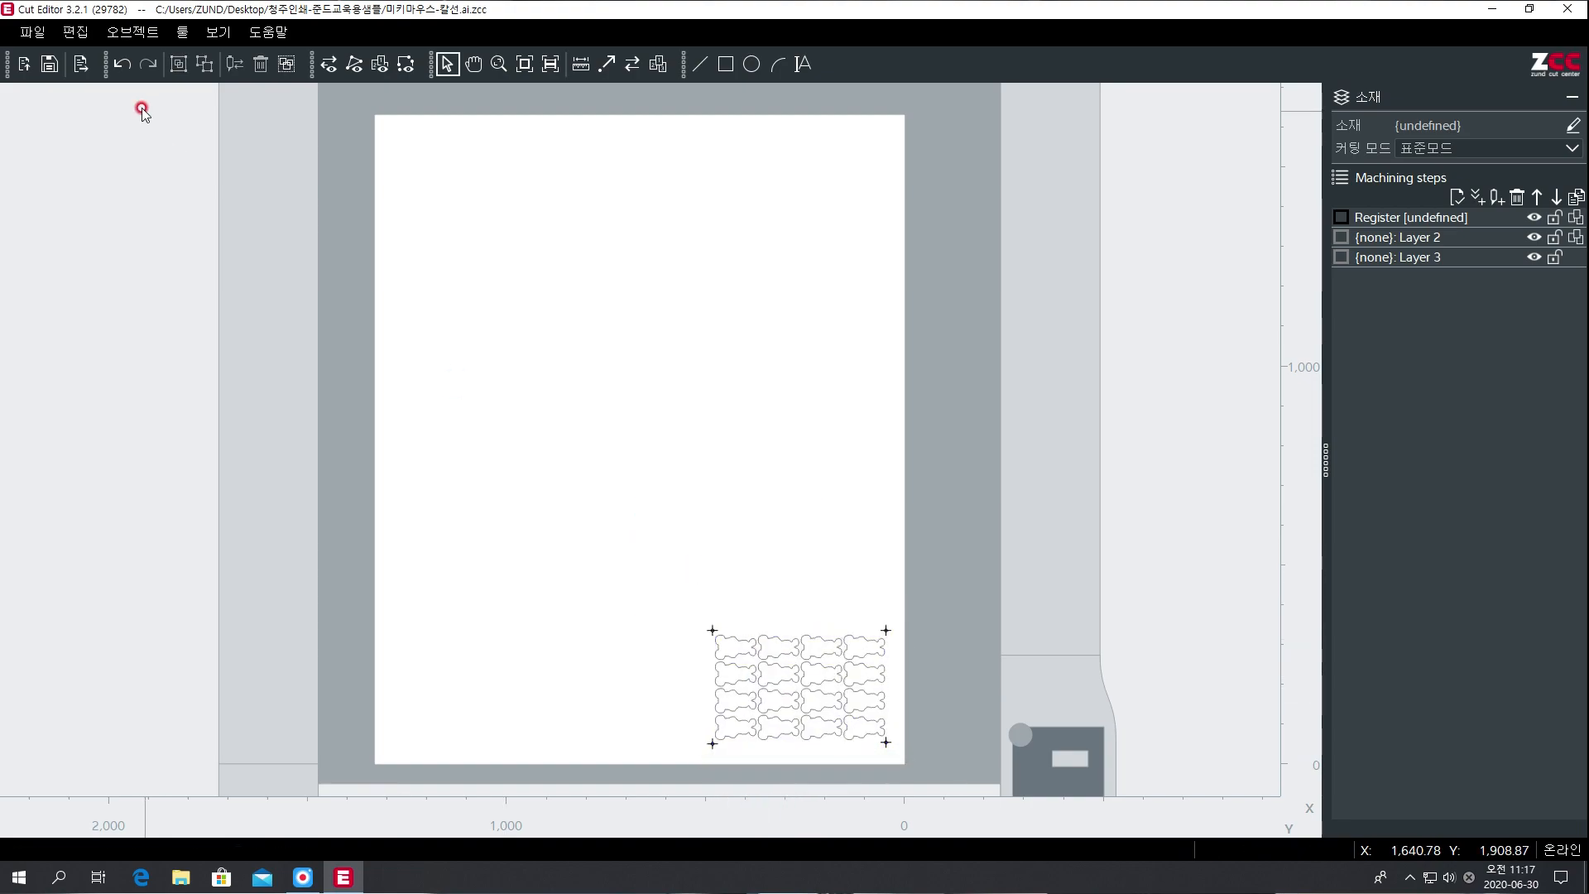
Hide the Register layer that holds the registration marks.
left_click(133, 31)
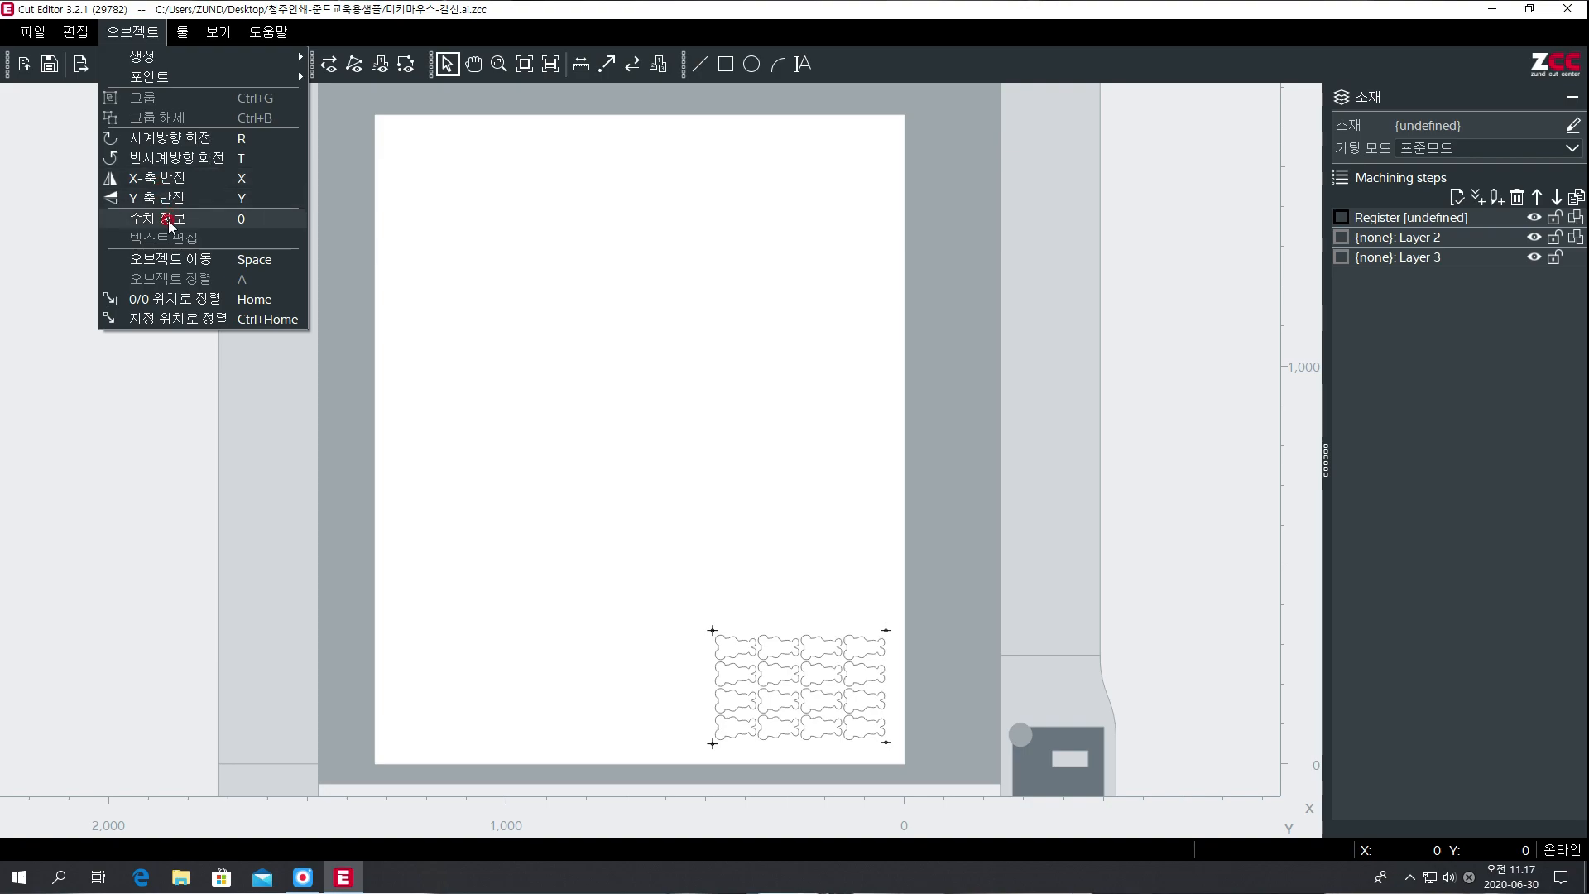
left_click(455, 300)
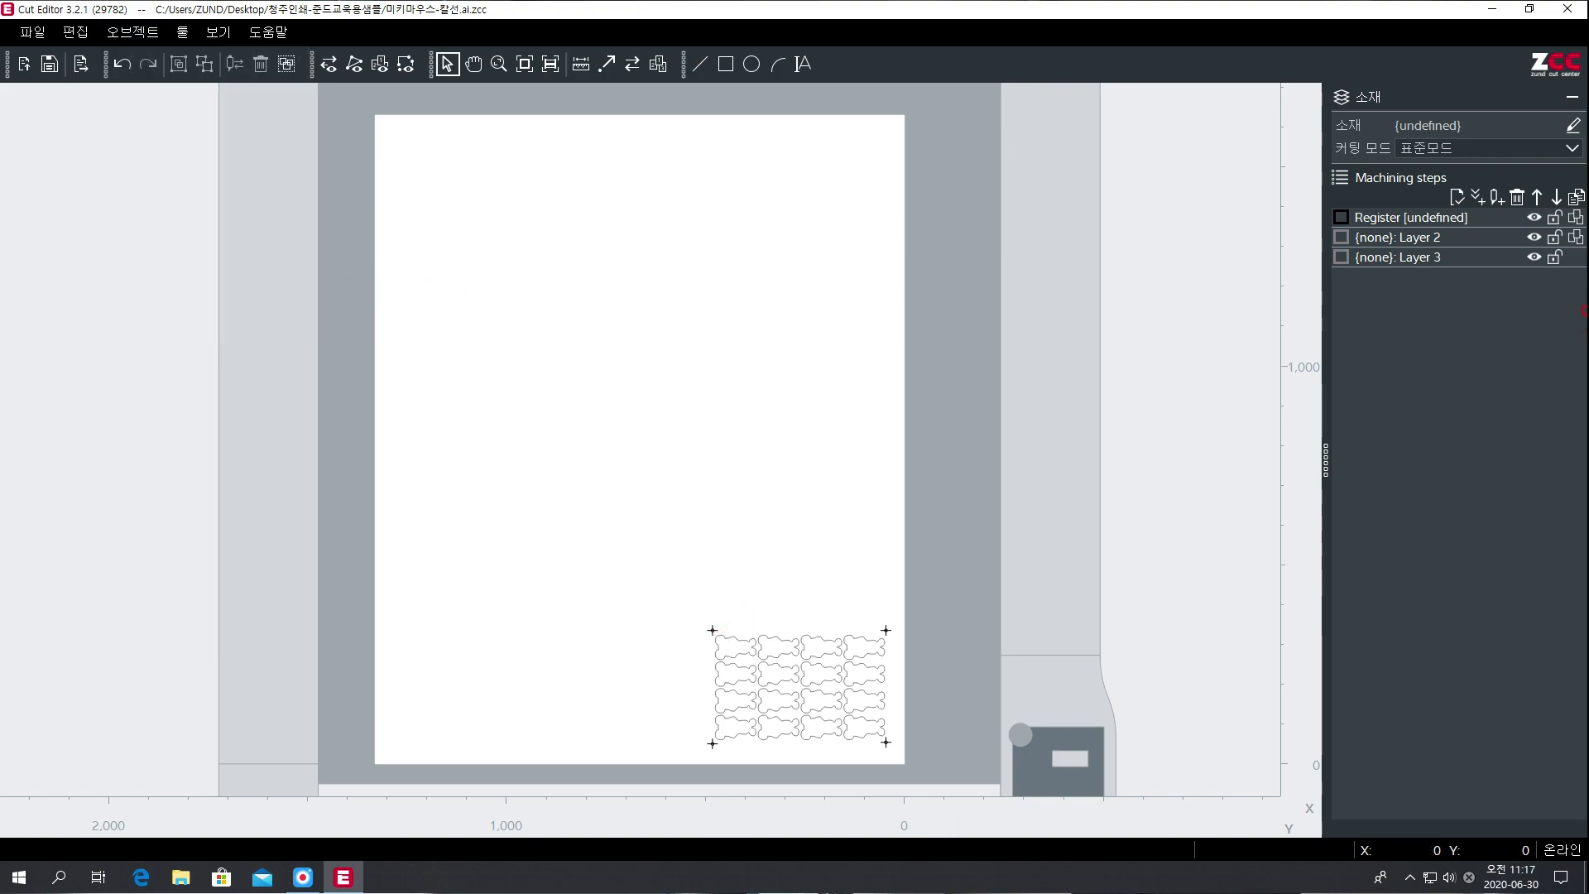
left_click(1535, 217)
Select all the cut outlines and examine their position, size and rotation in the numeric information.
left_click_drag(622, 543, 936, 783)
left_click(130, 33)
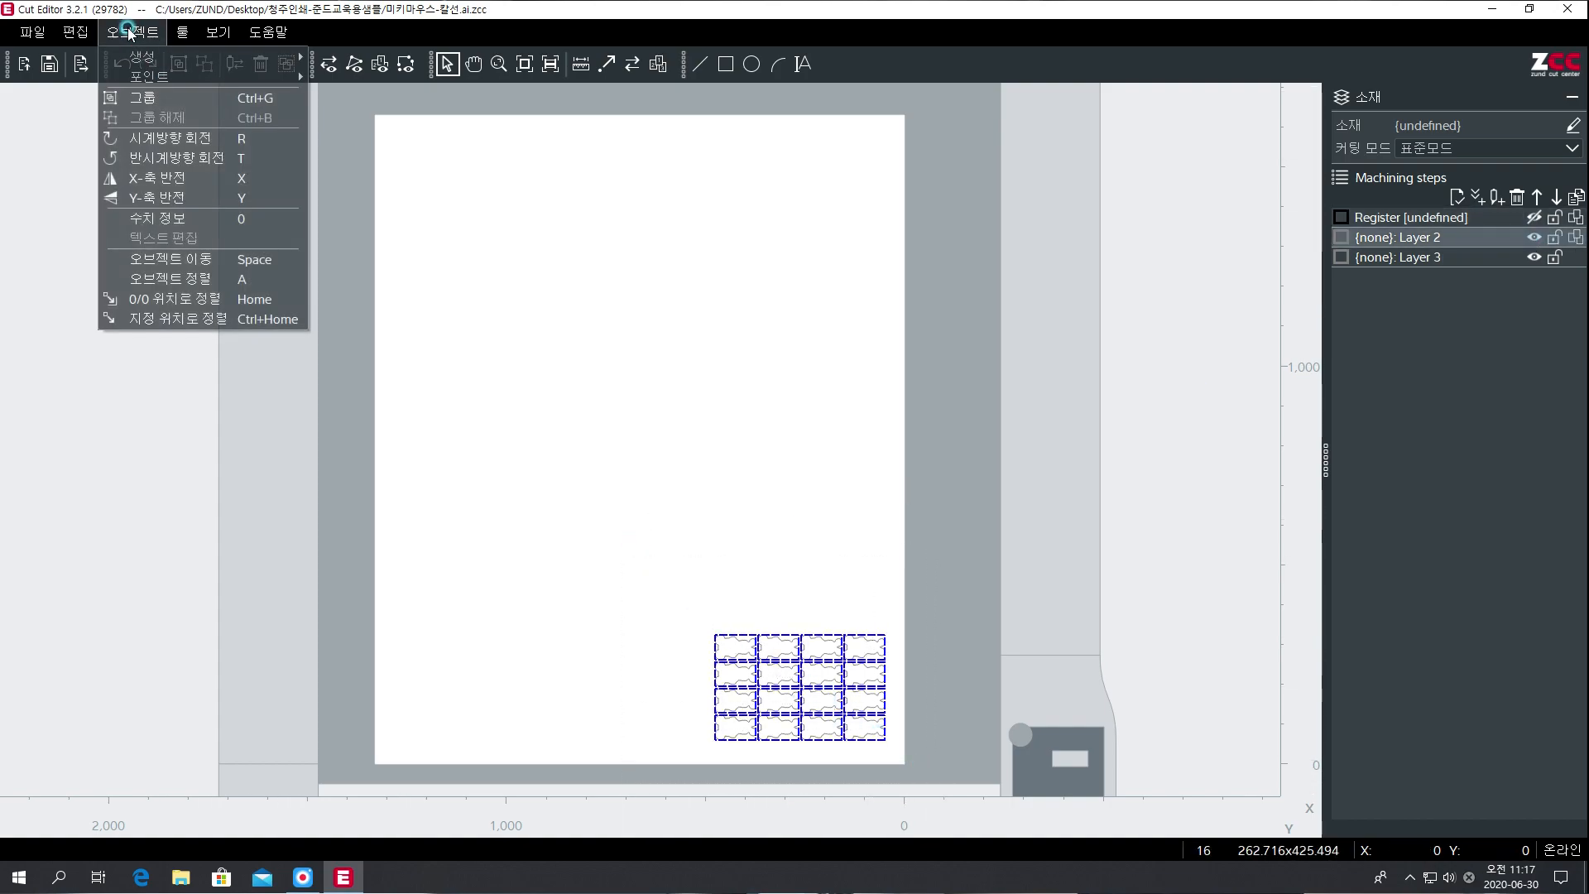
left_click(168, 220)
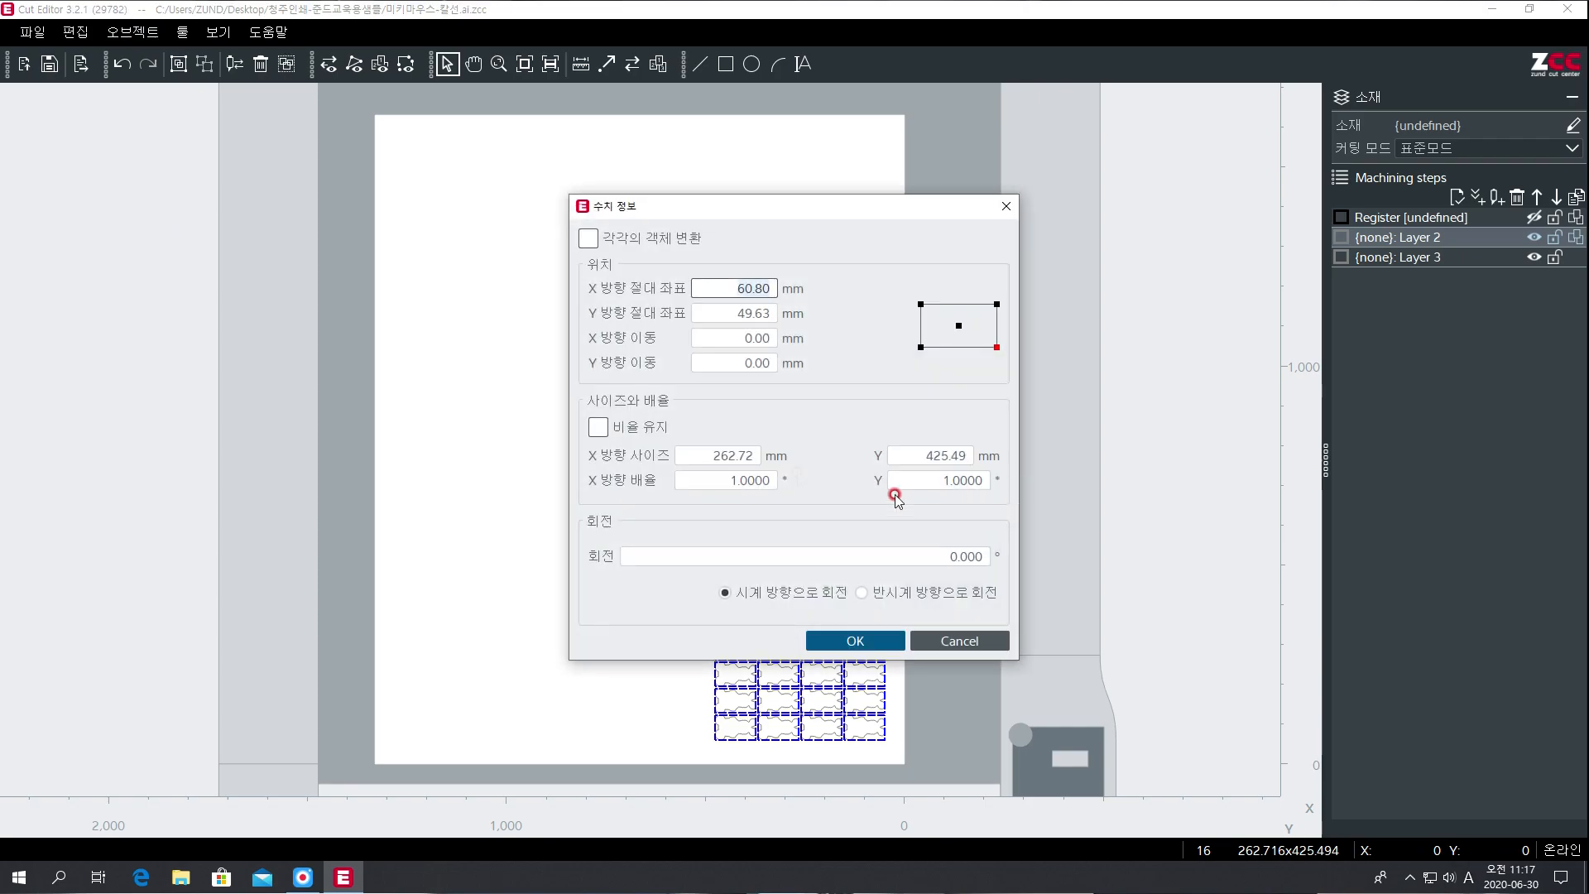
left_click(919, 455)
left_click(853, 640)
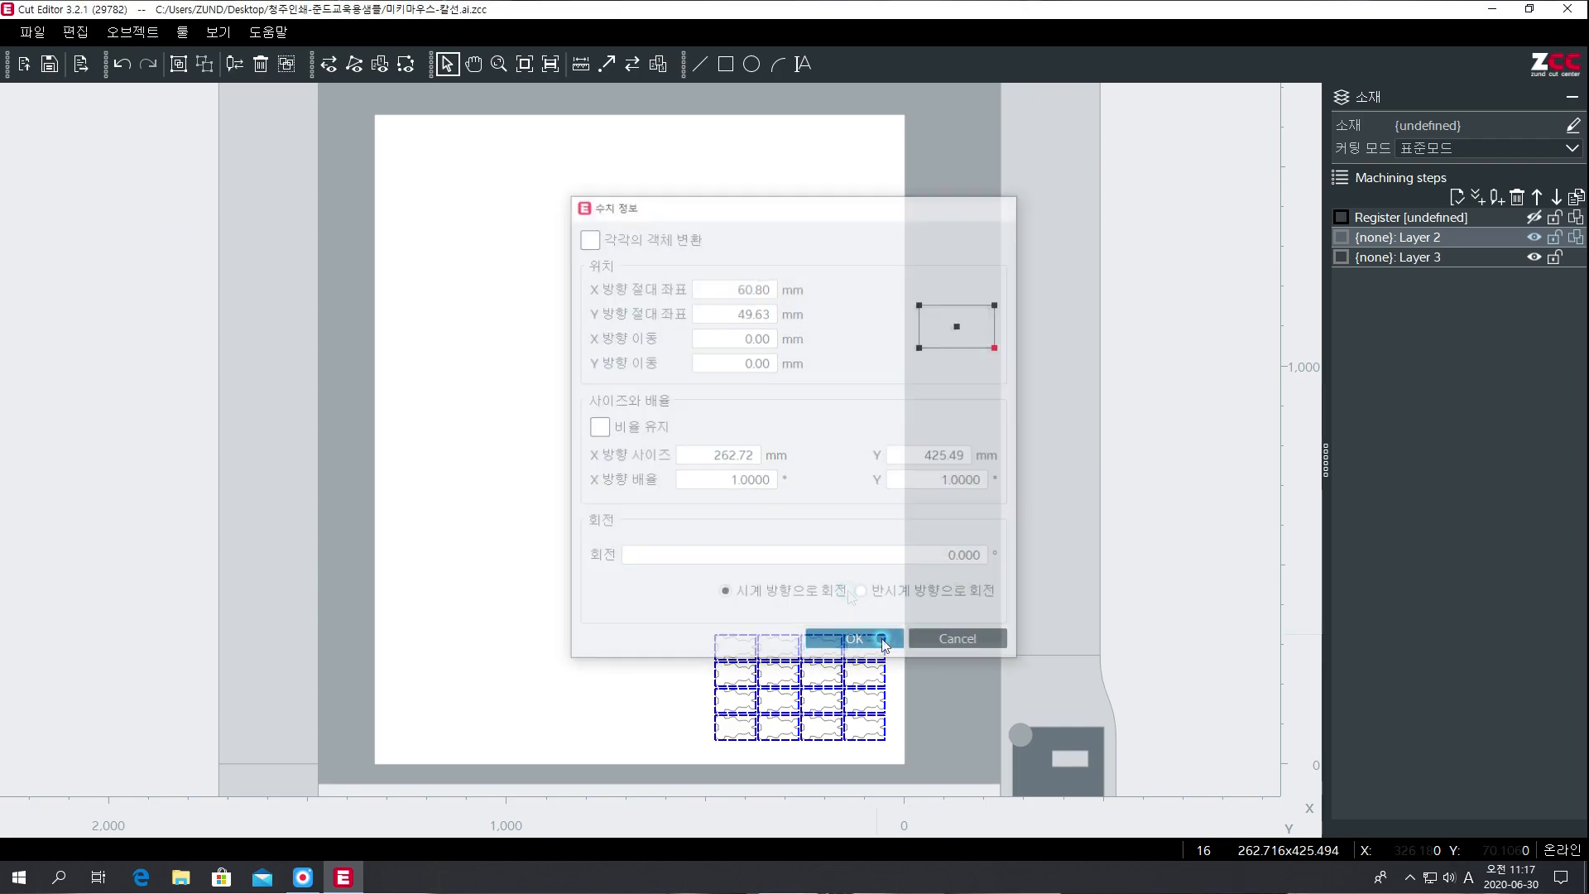
left_click_drag(652, 550, 977, 777)
left_click(750, 643)
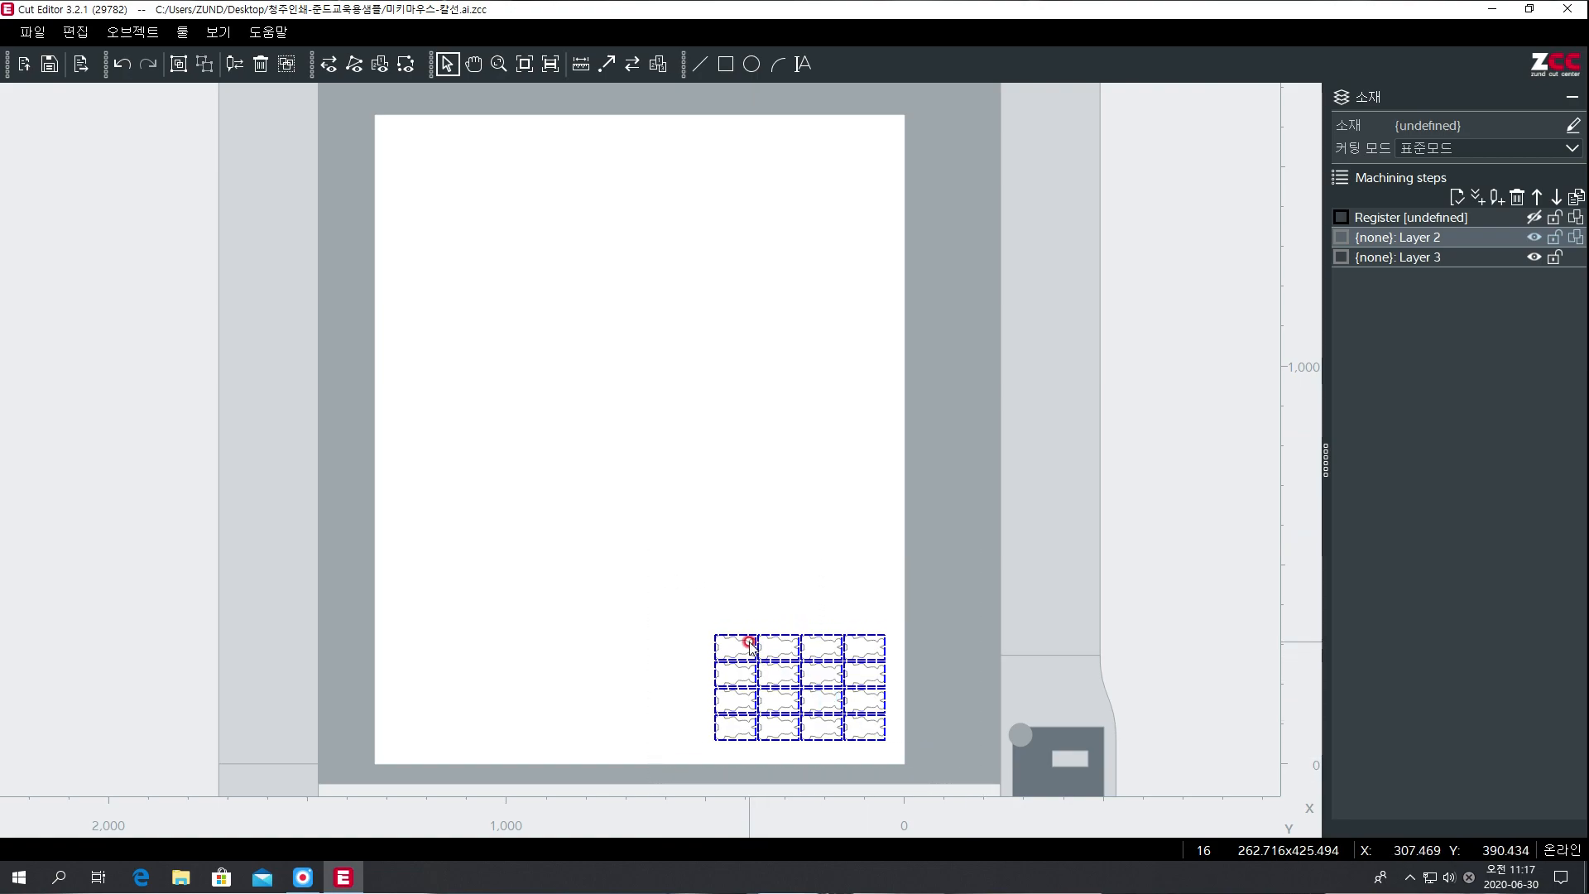
right_click(750, 644)
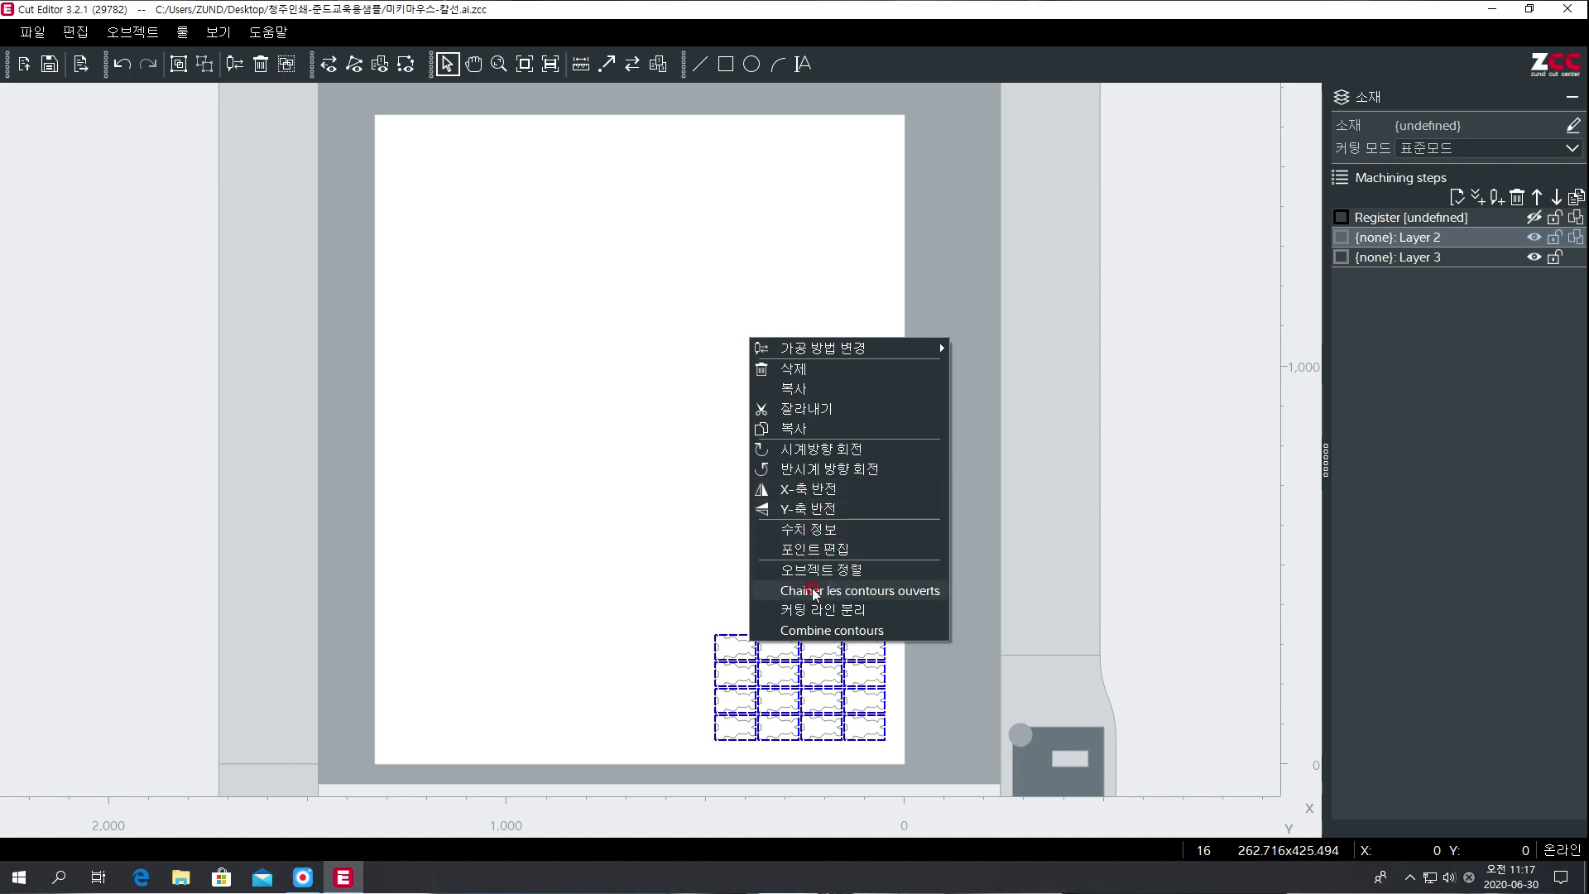
left_click(807, 550)
Align all the selected cut outlines to the 0/0 position.
left_click_drag(631, 513, 970, 772)
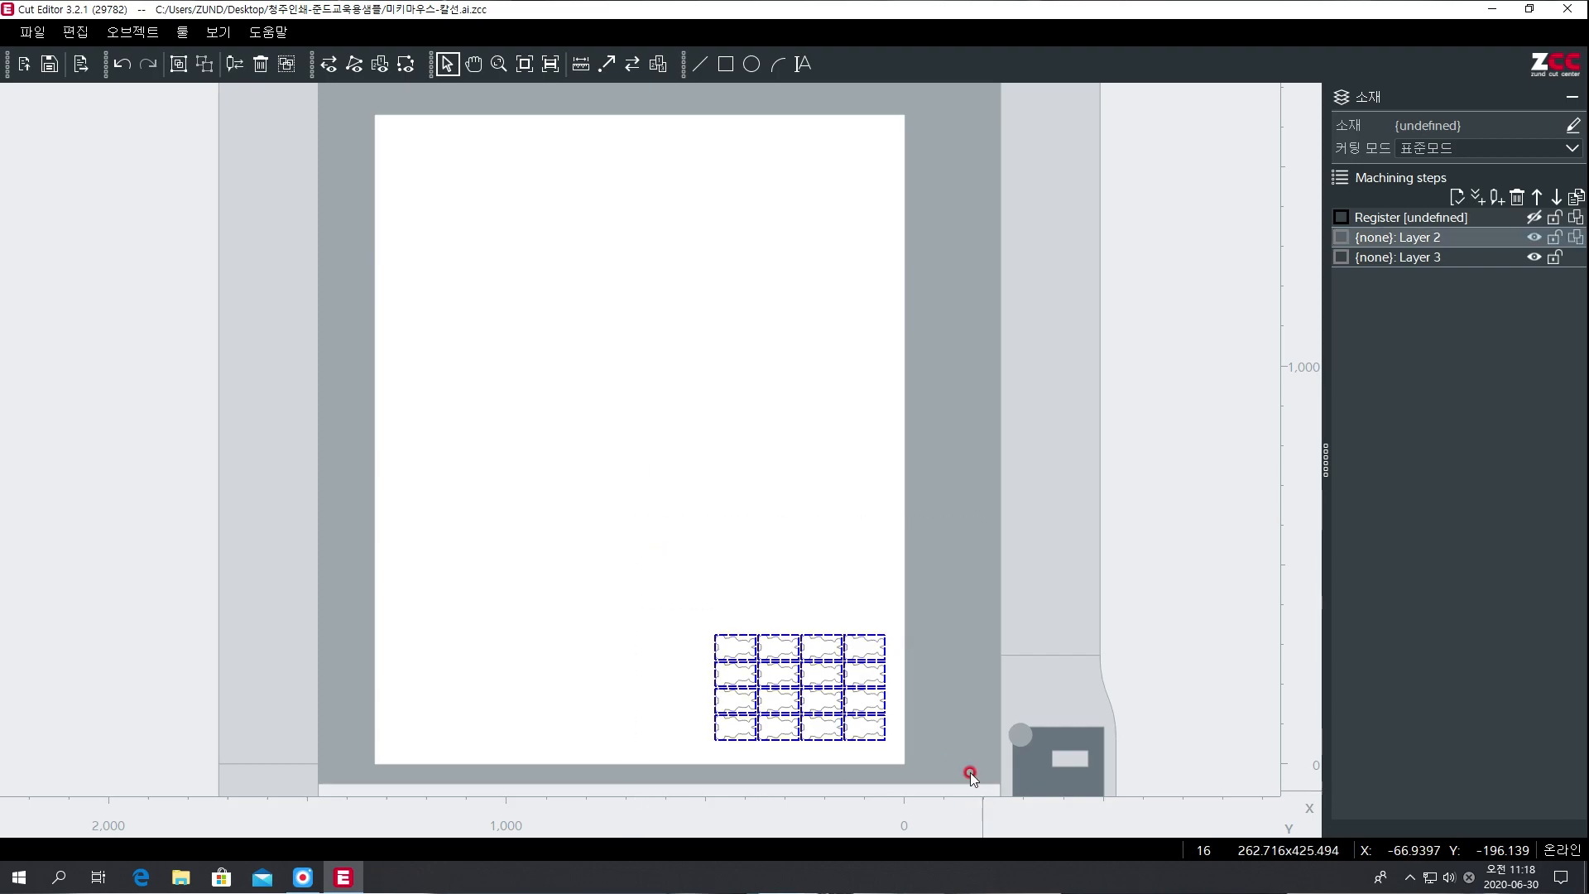
left_click(142, 33)
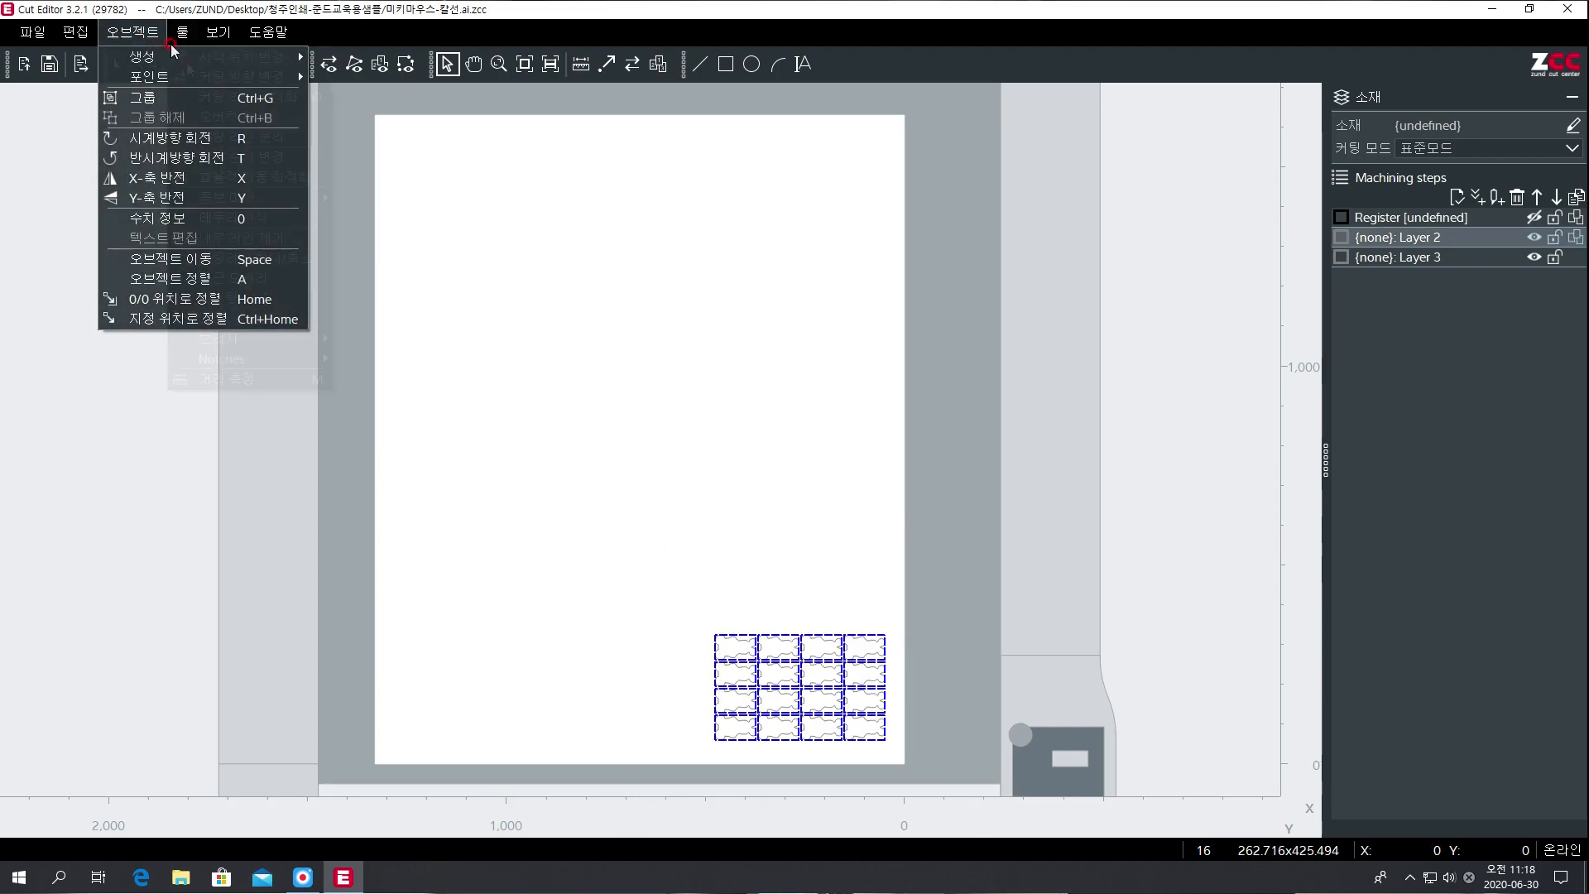
left_click(152, 300)
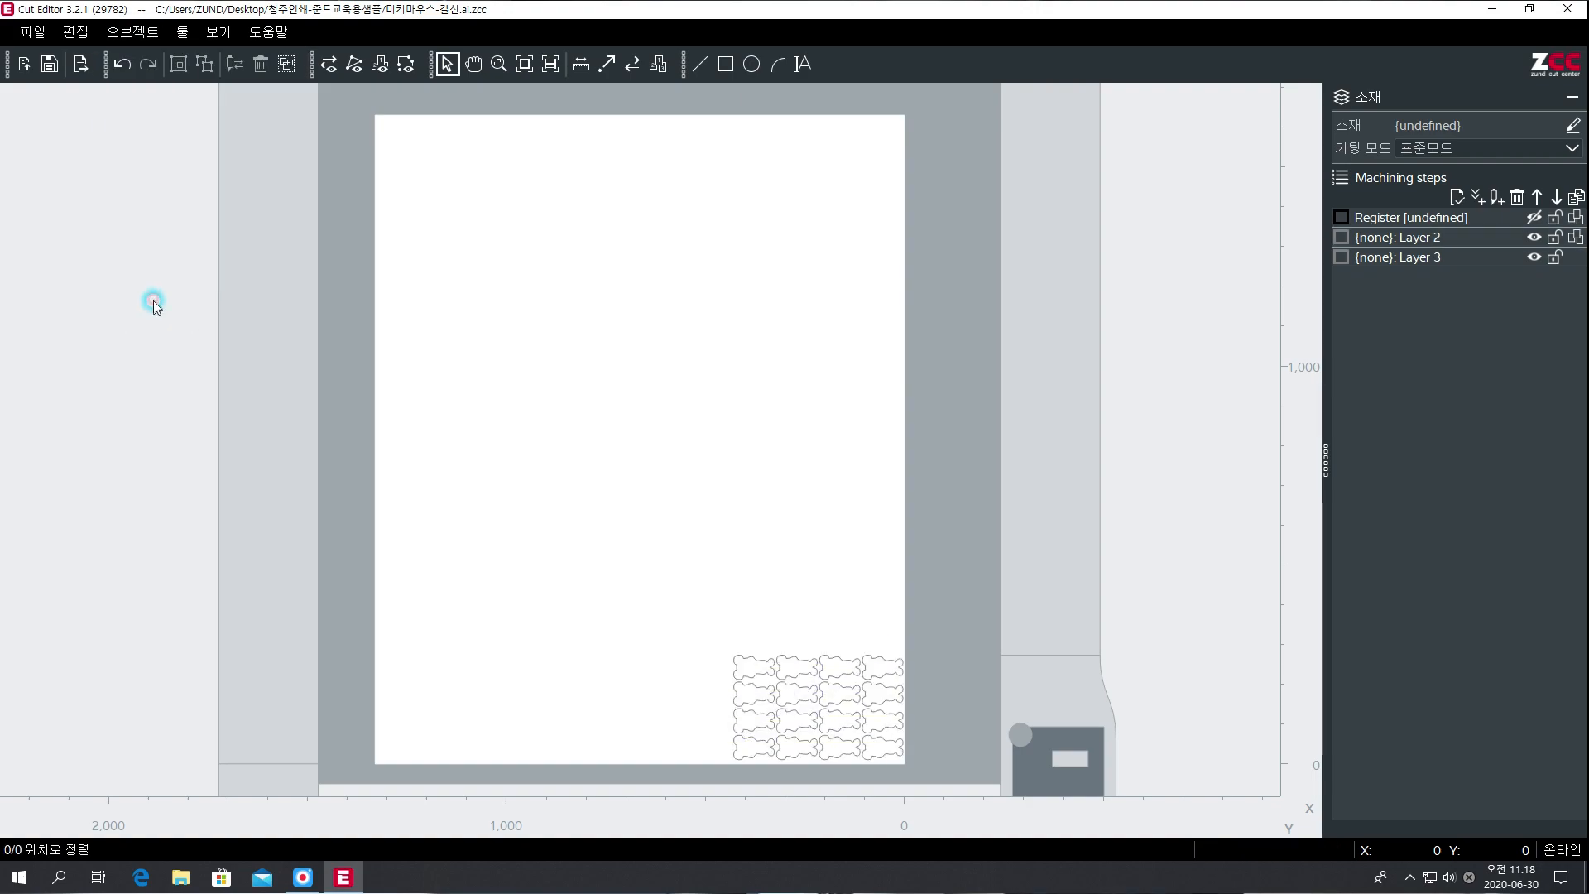
Select all the cut outlines and align them to the specified position X 20 mm, Y 20 mm.
left_click_drag(654, 592, 950, 776)
left_click(965, 752)
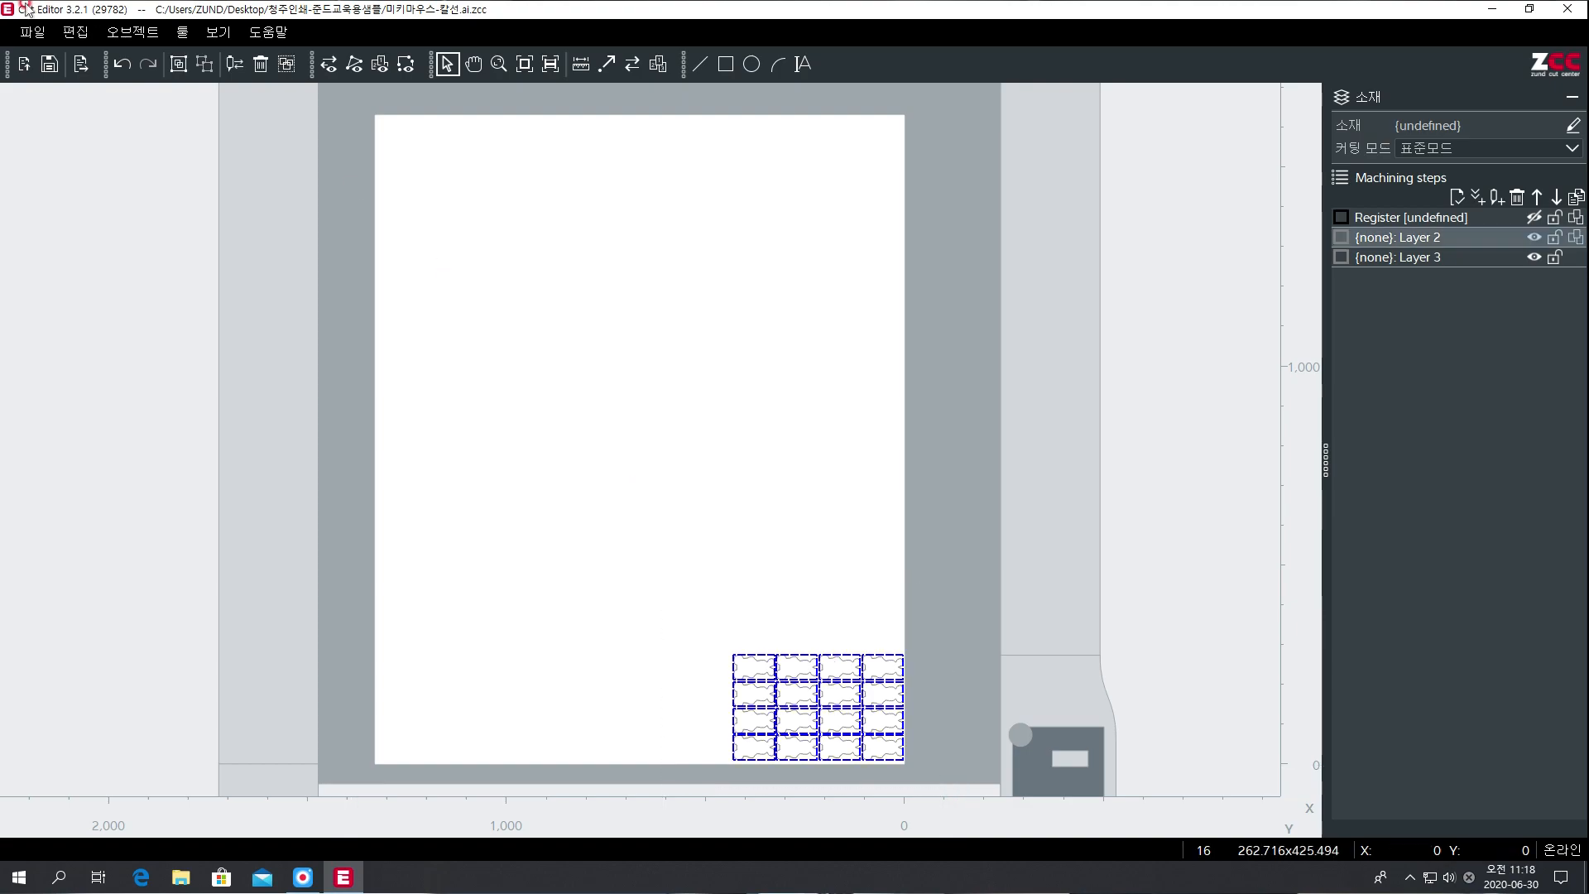
left_click(132, 31)
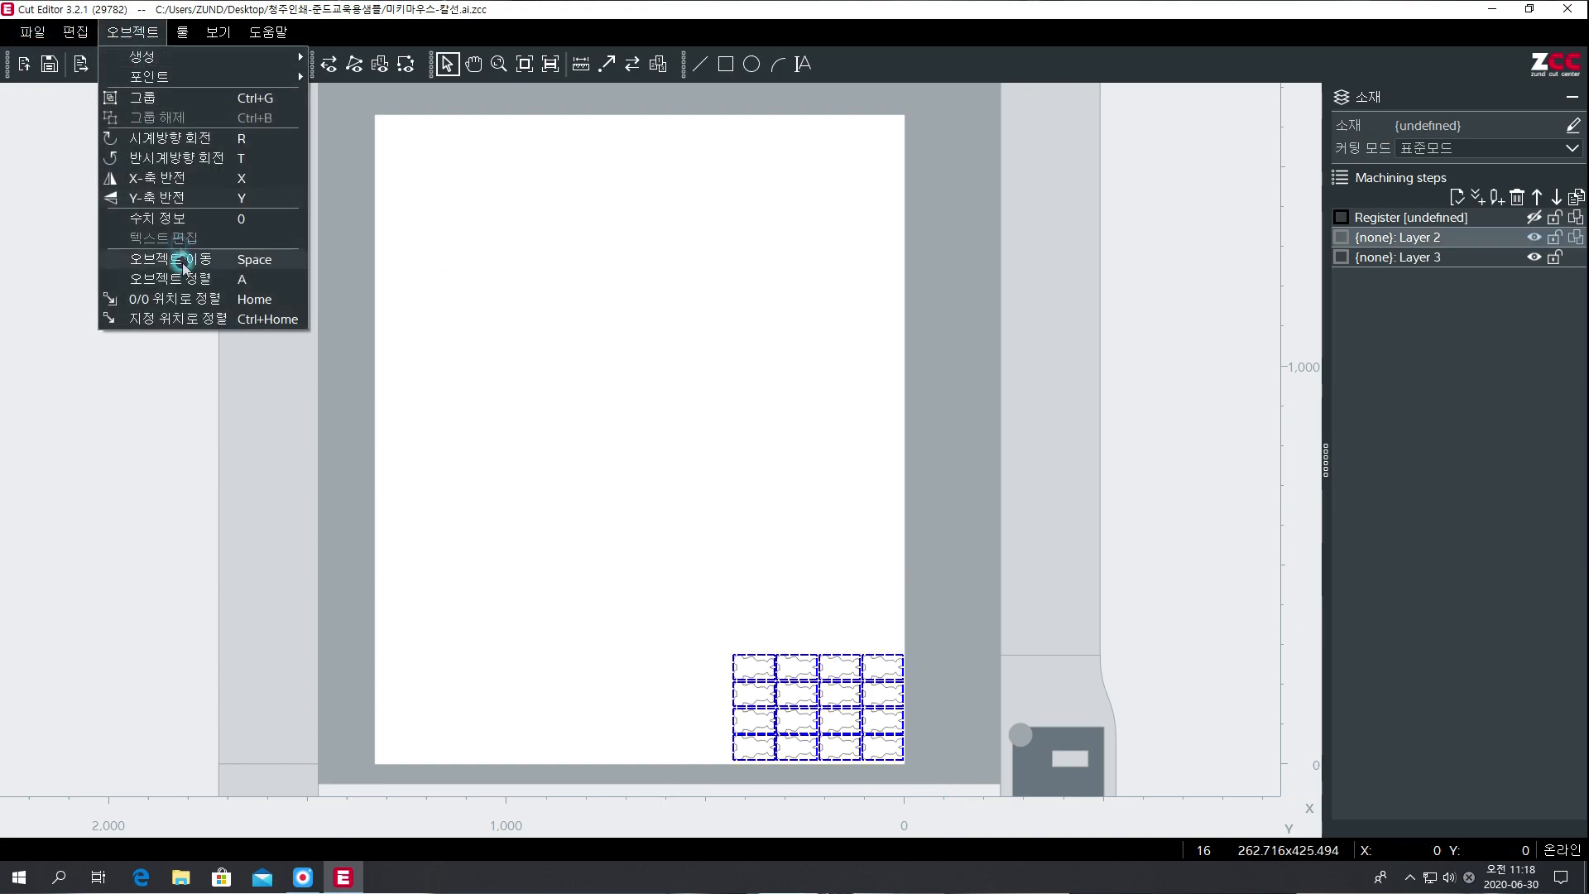
left_click(161, 319)
key("BackSpace")
type("20")
left_click(739, 464)
key("Tab")
type("20")
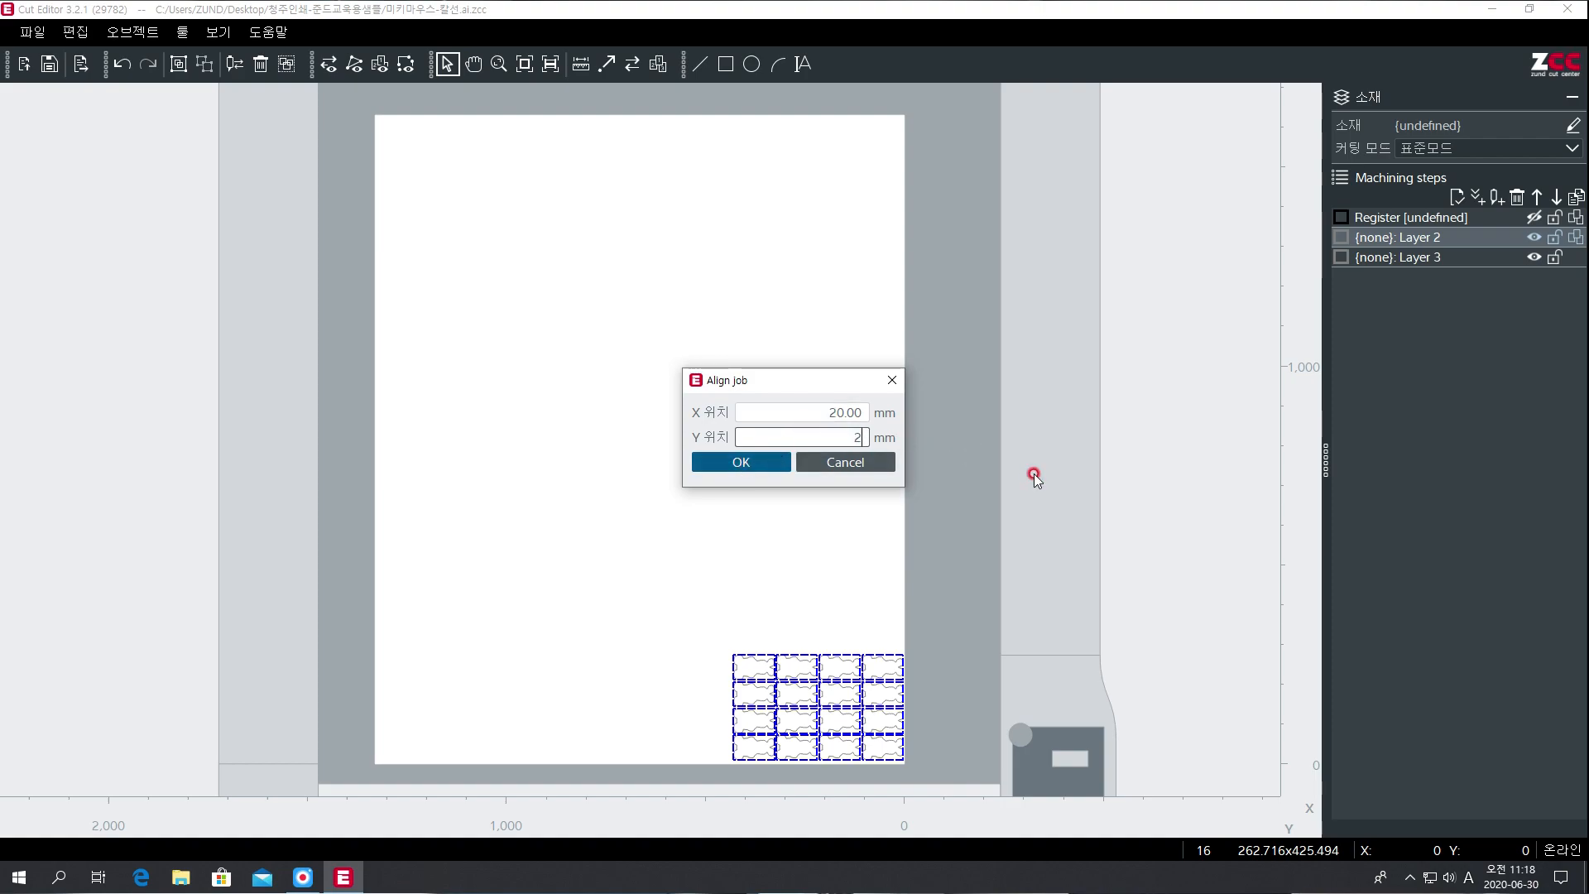
left_click(752, 462)
left_click_drag(651, 657, 955, 760)
left_click(955, 762)
left_click(143, 37)
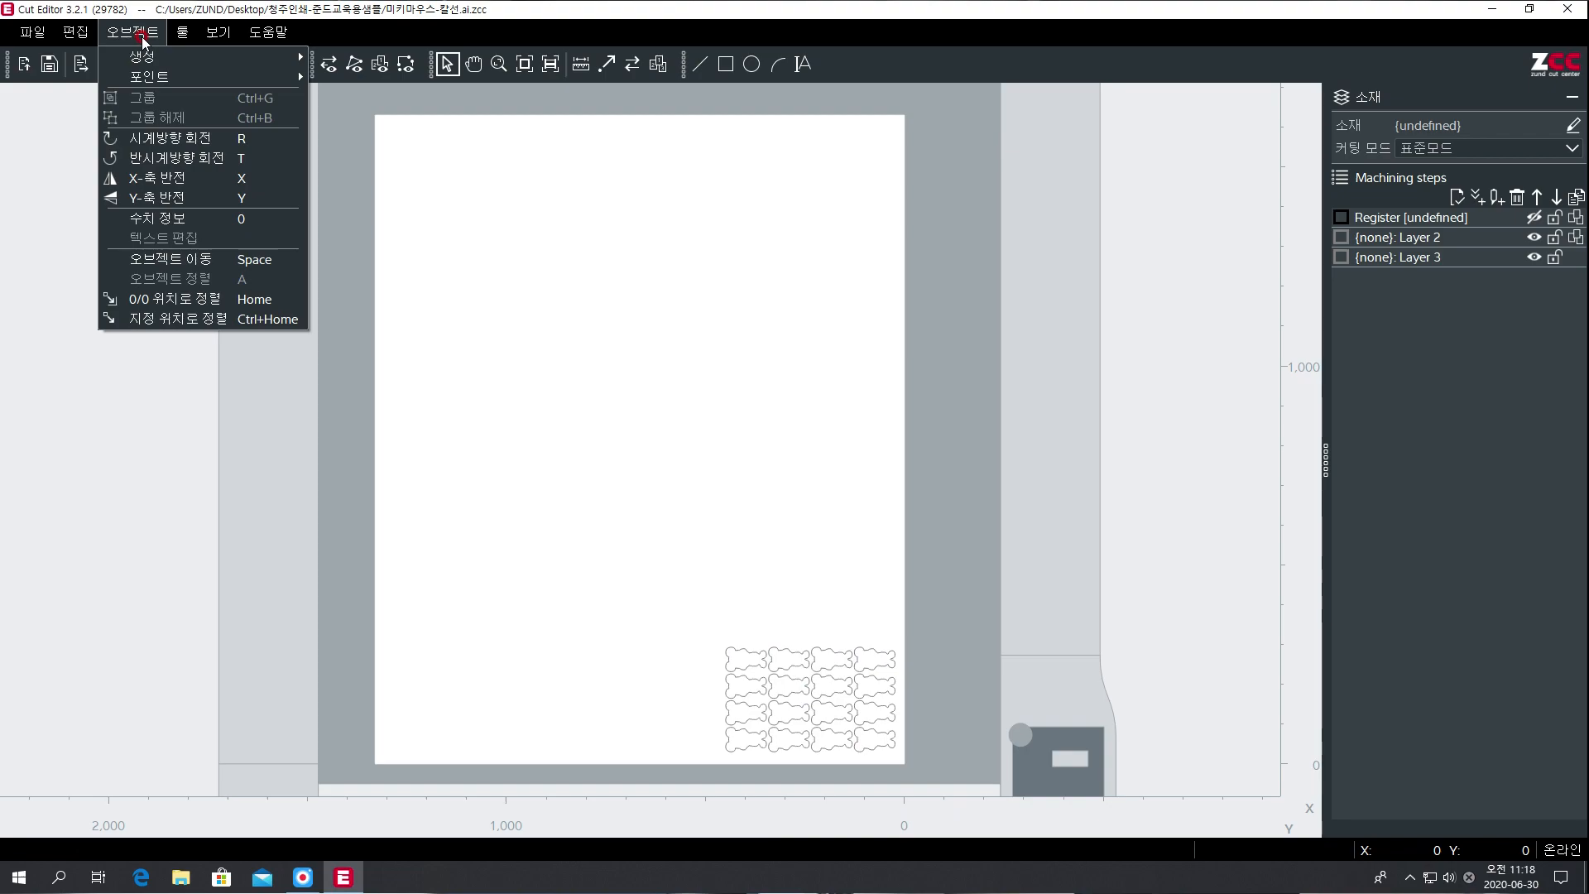
mouse_move(180, 31)
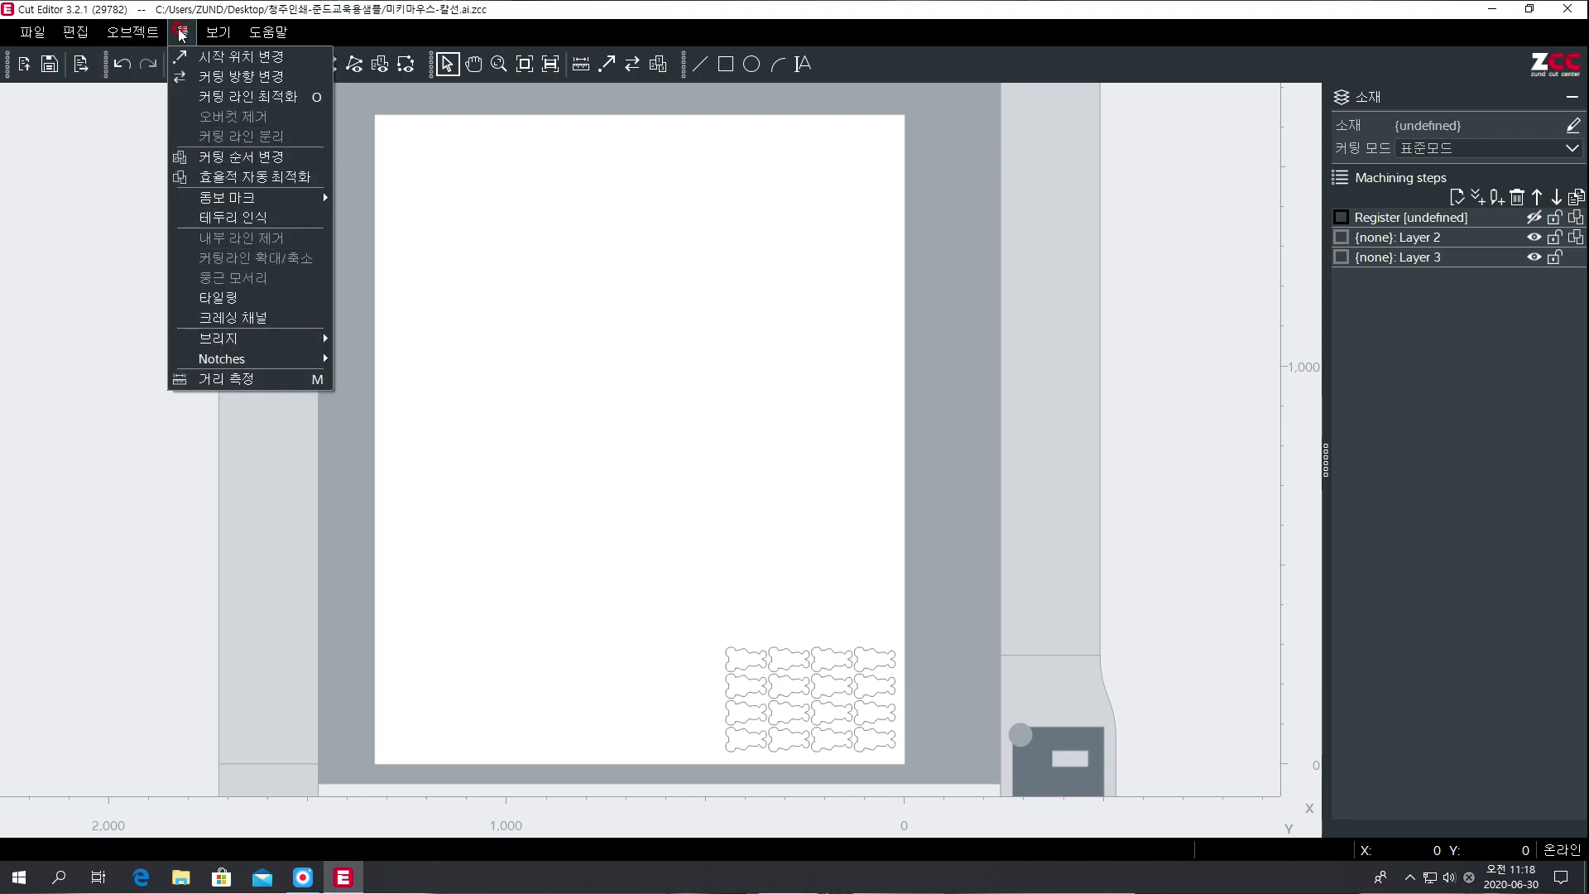
left_click(681, 444)
Draw a rectangle of about 268 by 266 mm near the middle of the material sheet.
left_click(728, 64)
left_click_drag(615, 426, 721, 532)
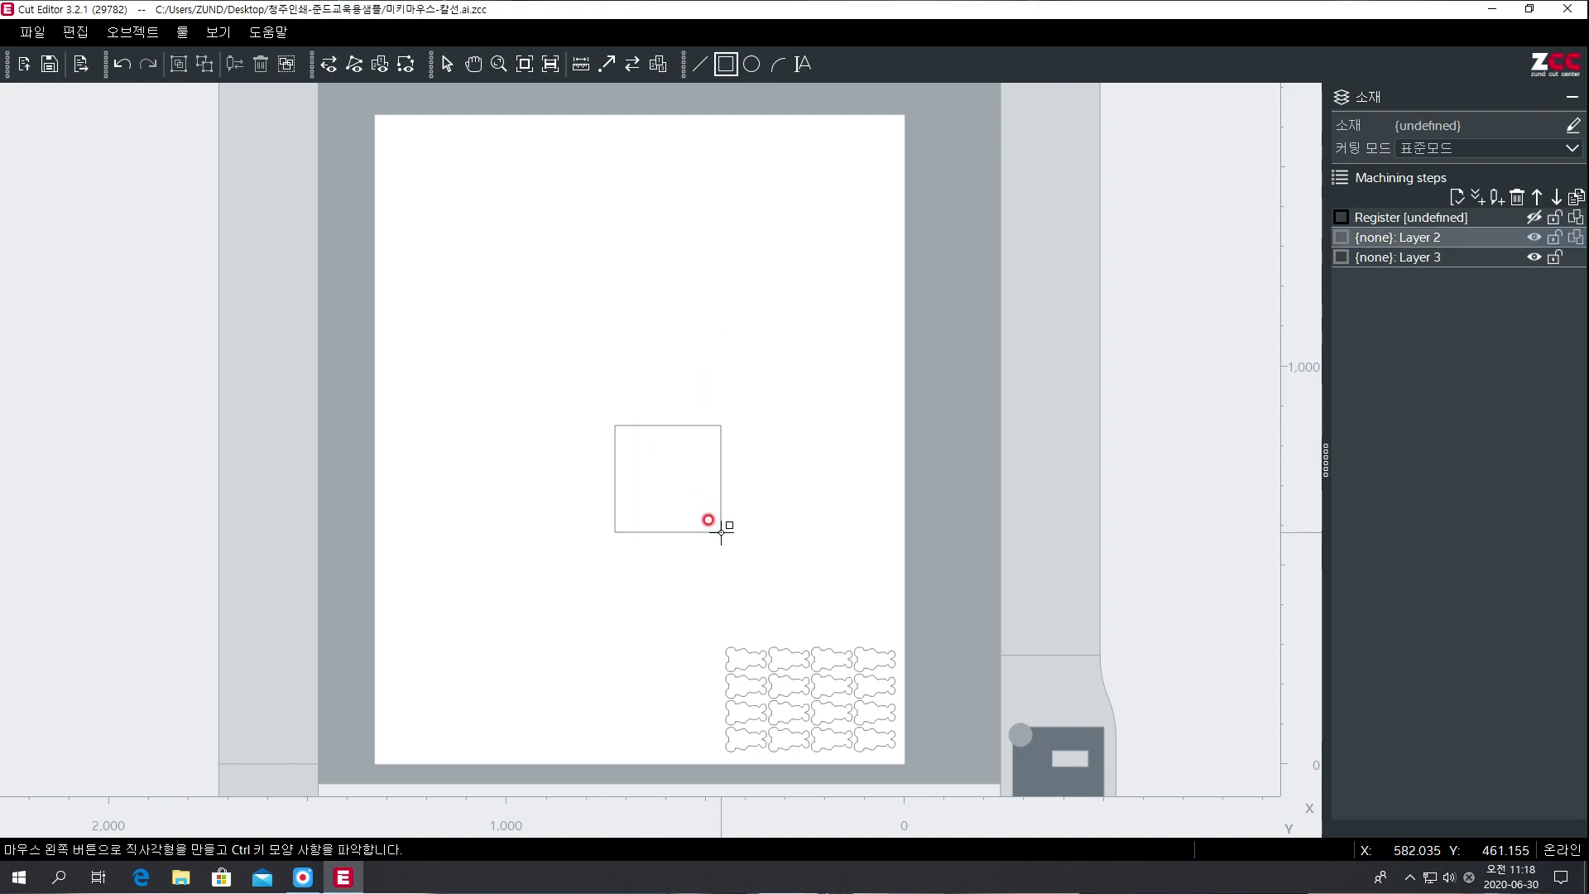
right_click(561, 369)
Multi-copy the rectangle into a grid of 2 in X and 2 in Y with 0 mm distance between the copies.
left_click_drag(561, 369, 752, 530)
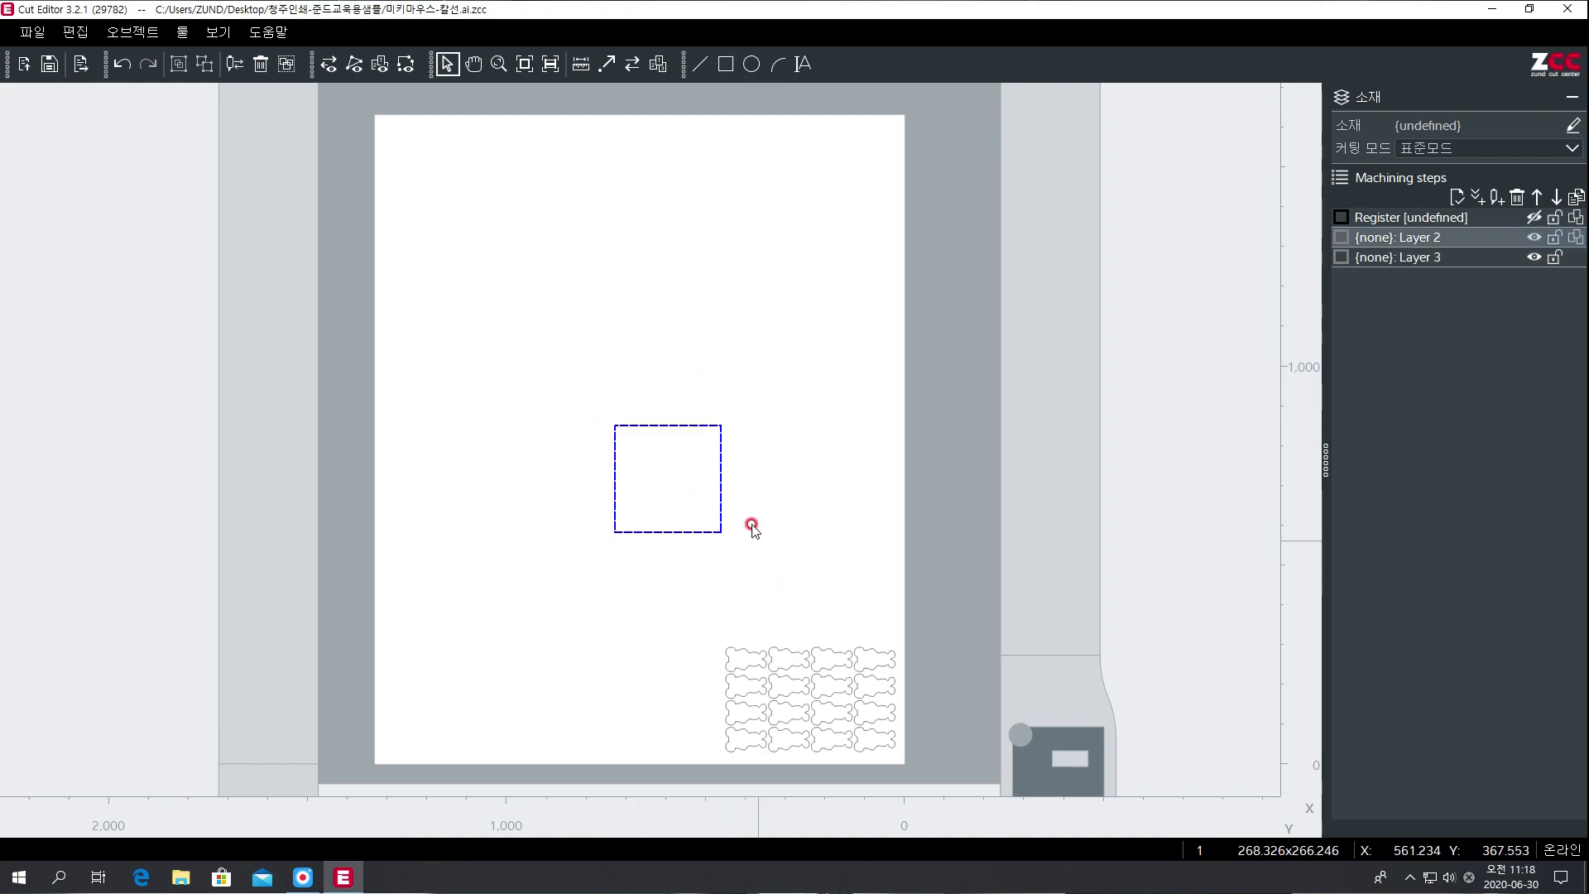
left_click(85, 33)
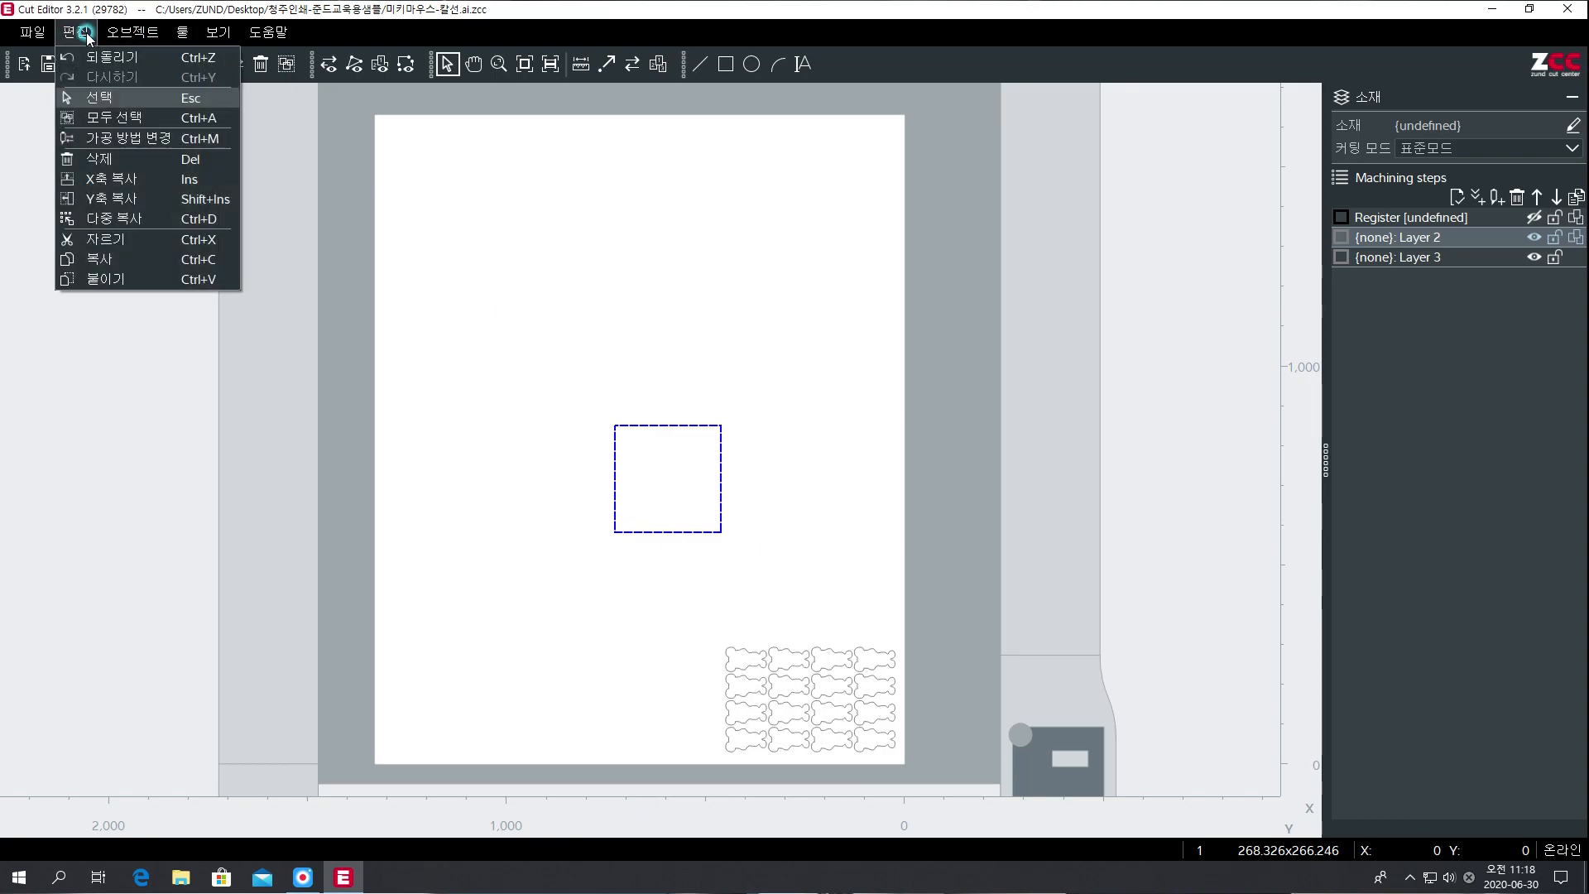
left_click(105, 219)
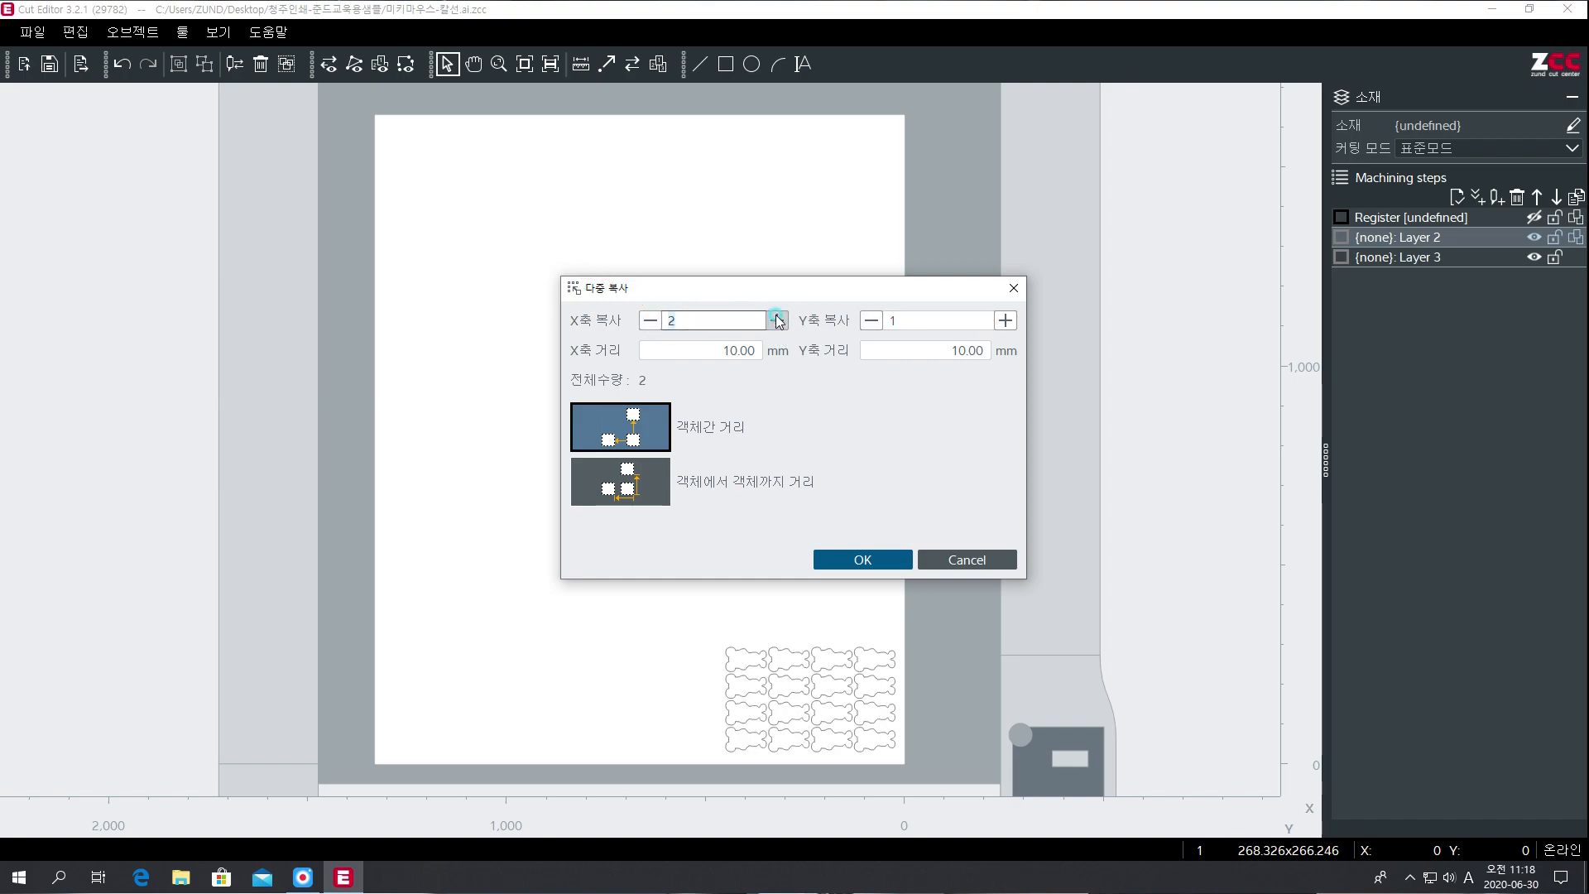
left_click(1005, 320)
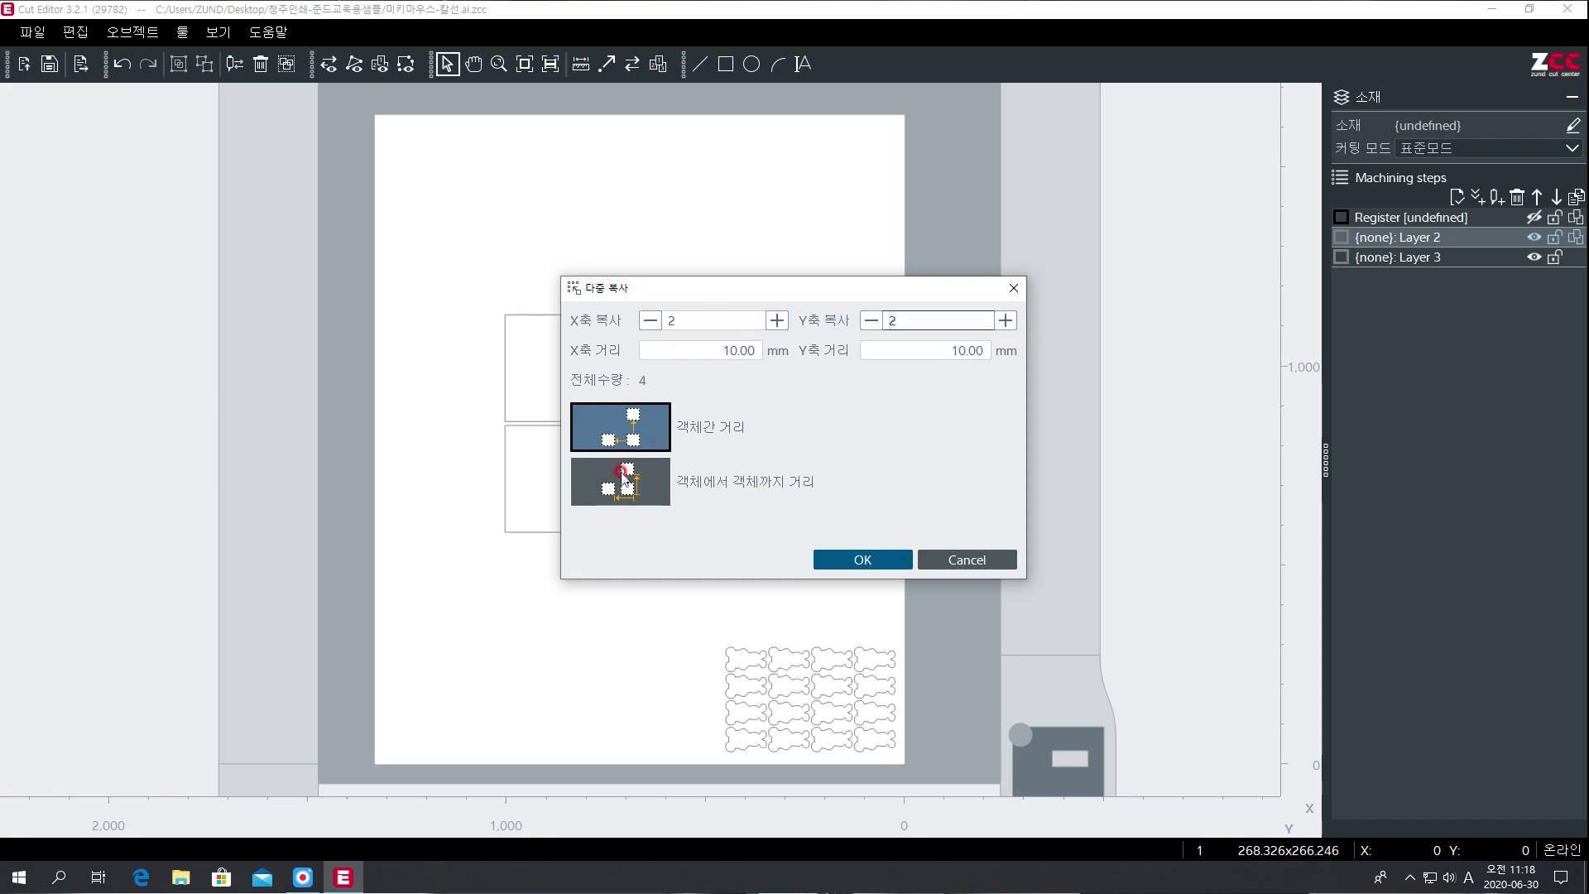
left_click_drag(666, 288, 954, 289)
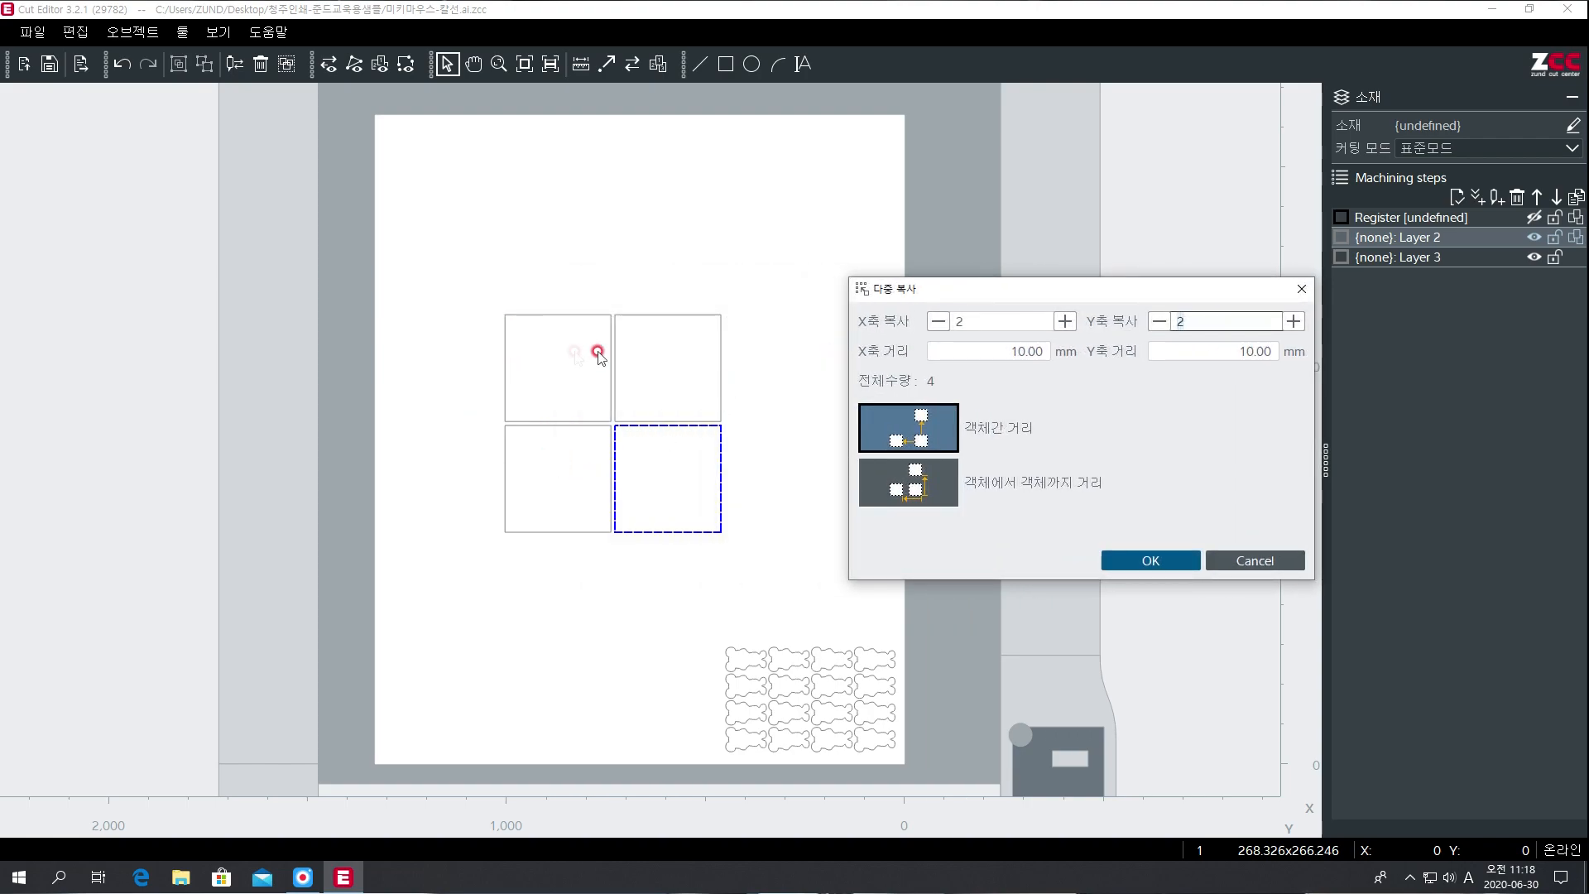
left_click(989, 351)
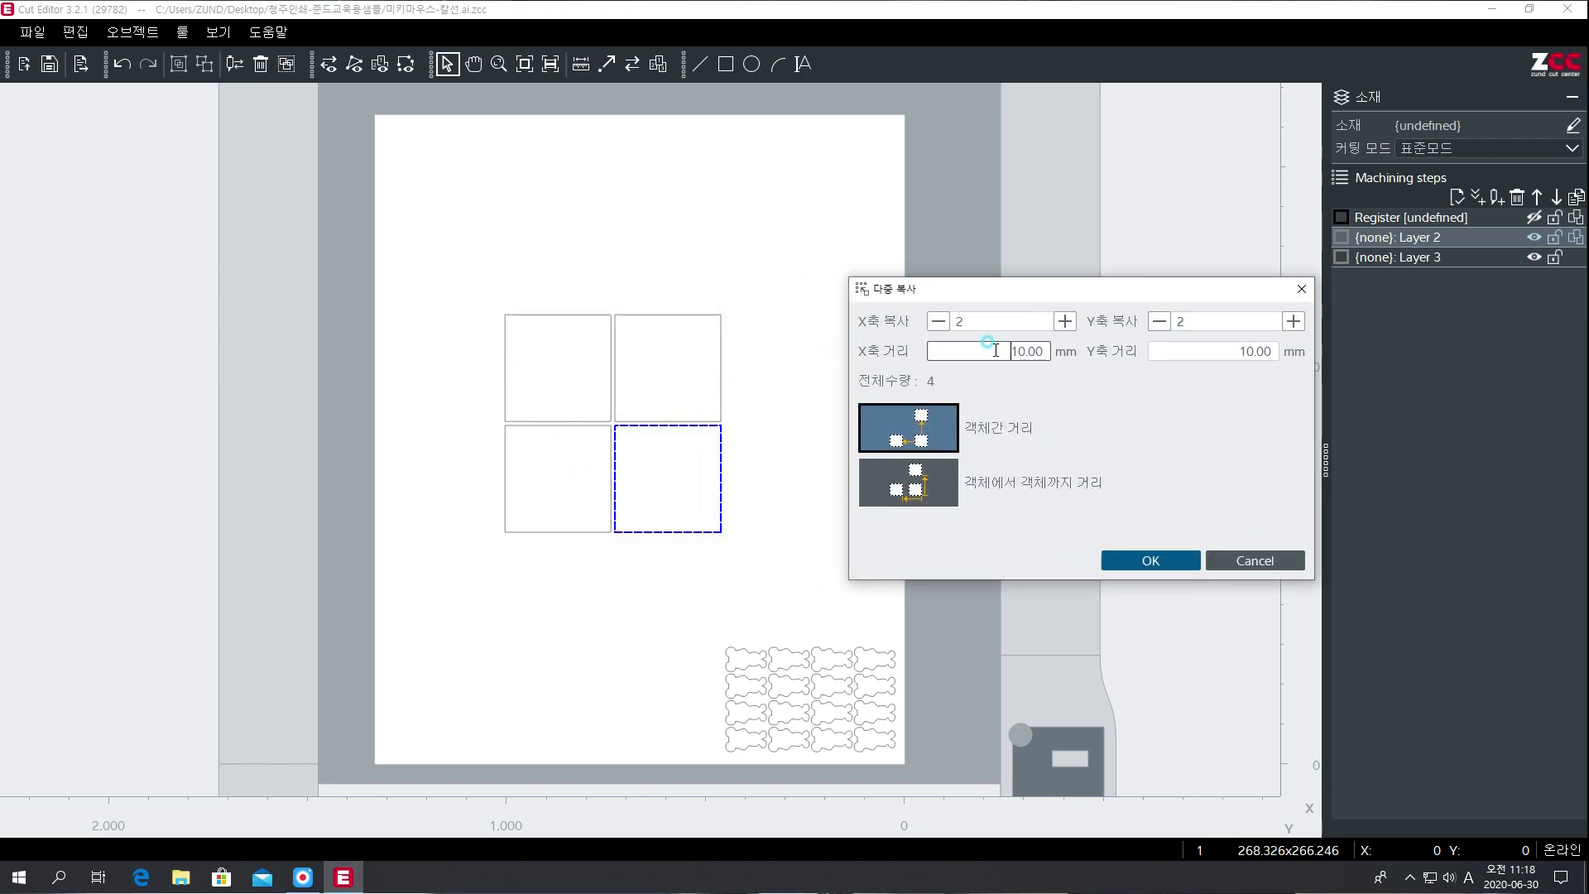
type("0")
key("Tab")
type("0")
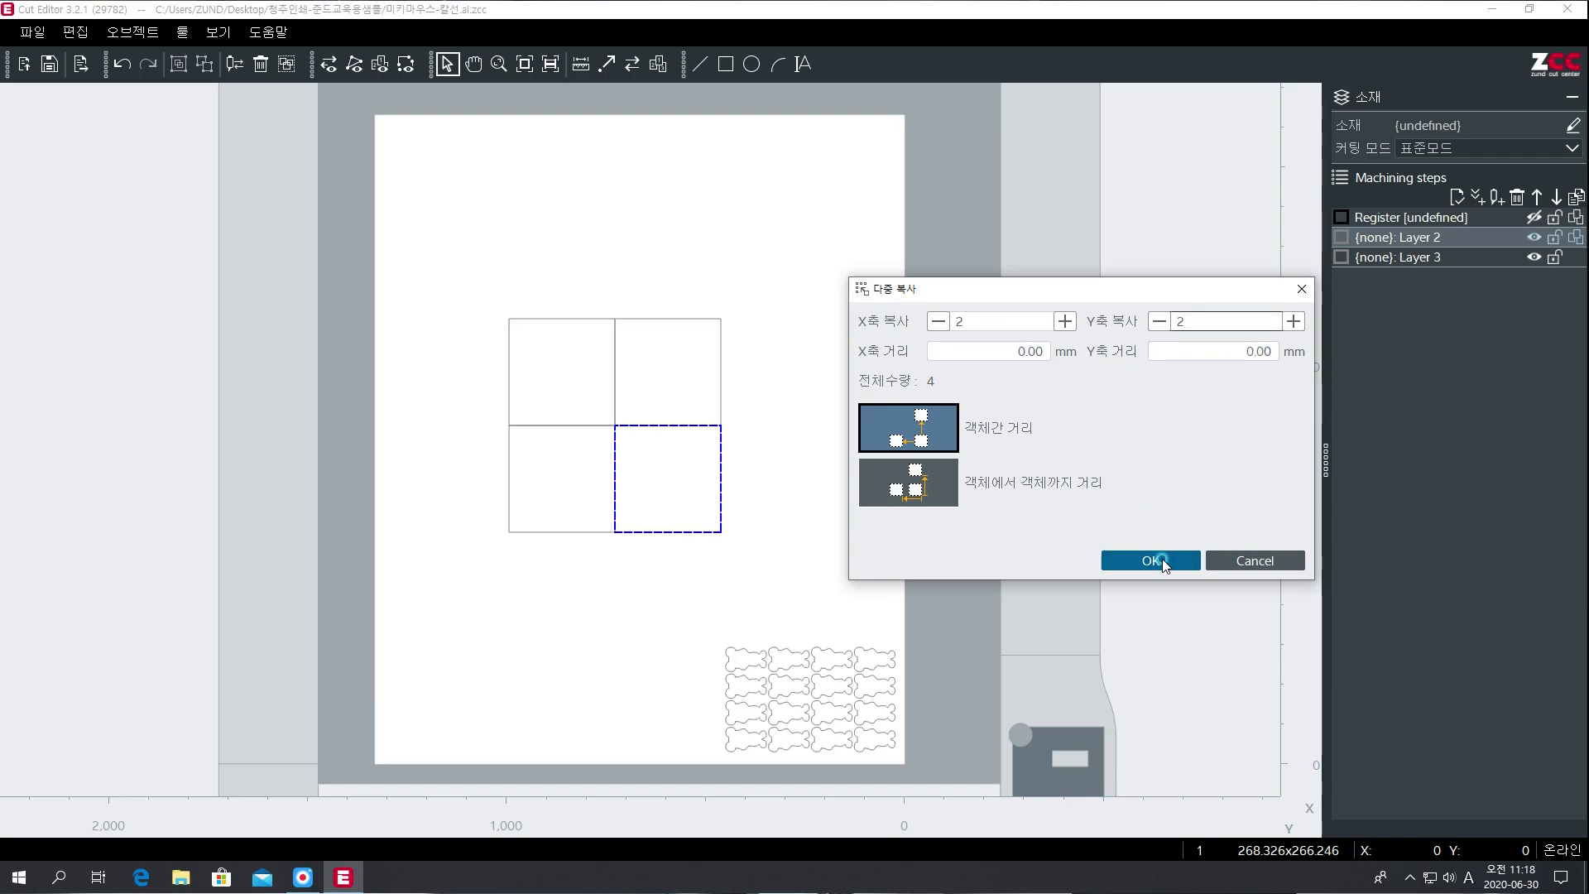
left_click(1162, 562)
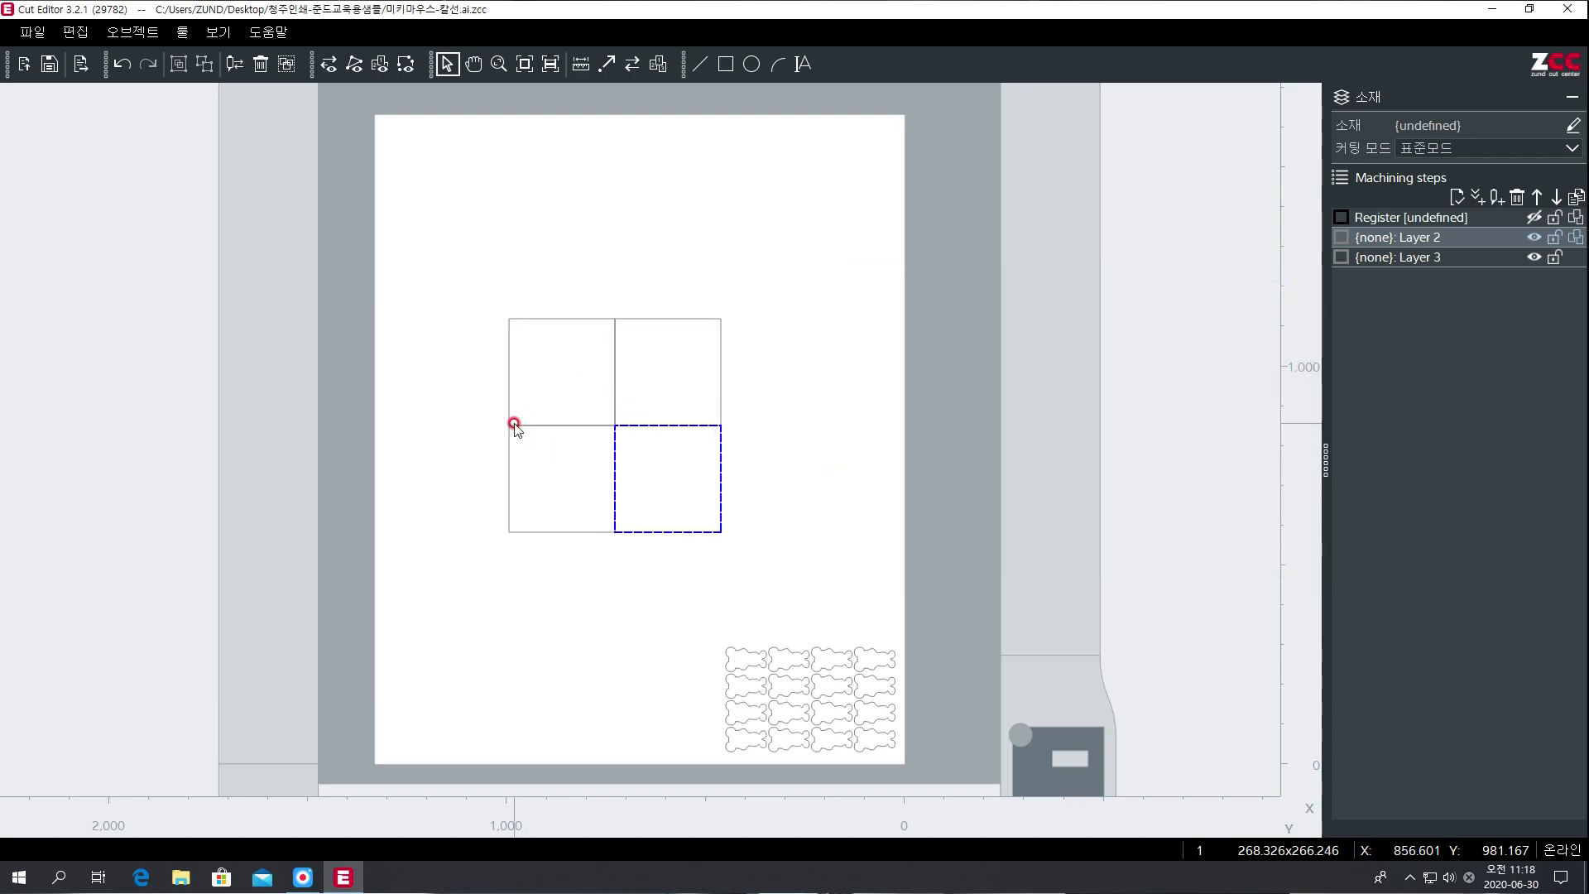
left_click(728, 394)
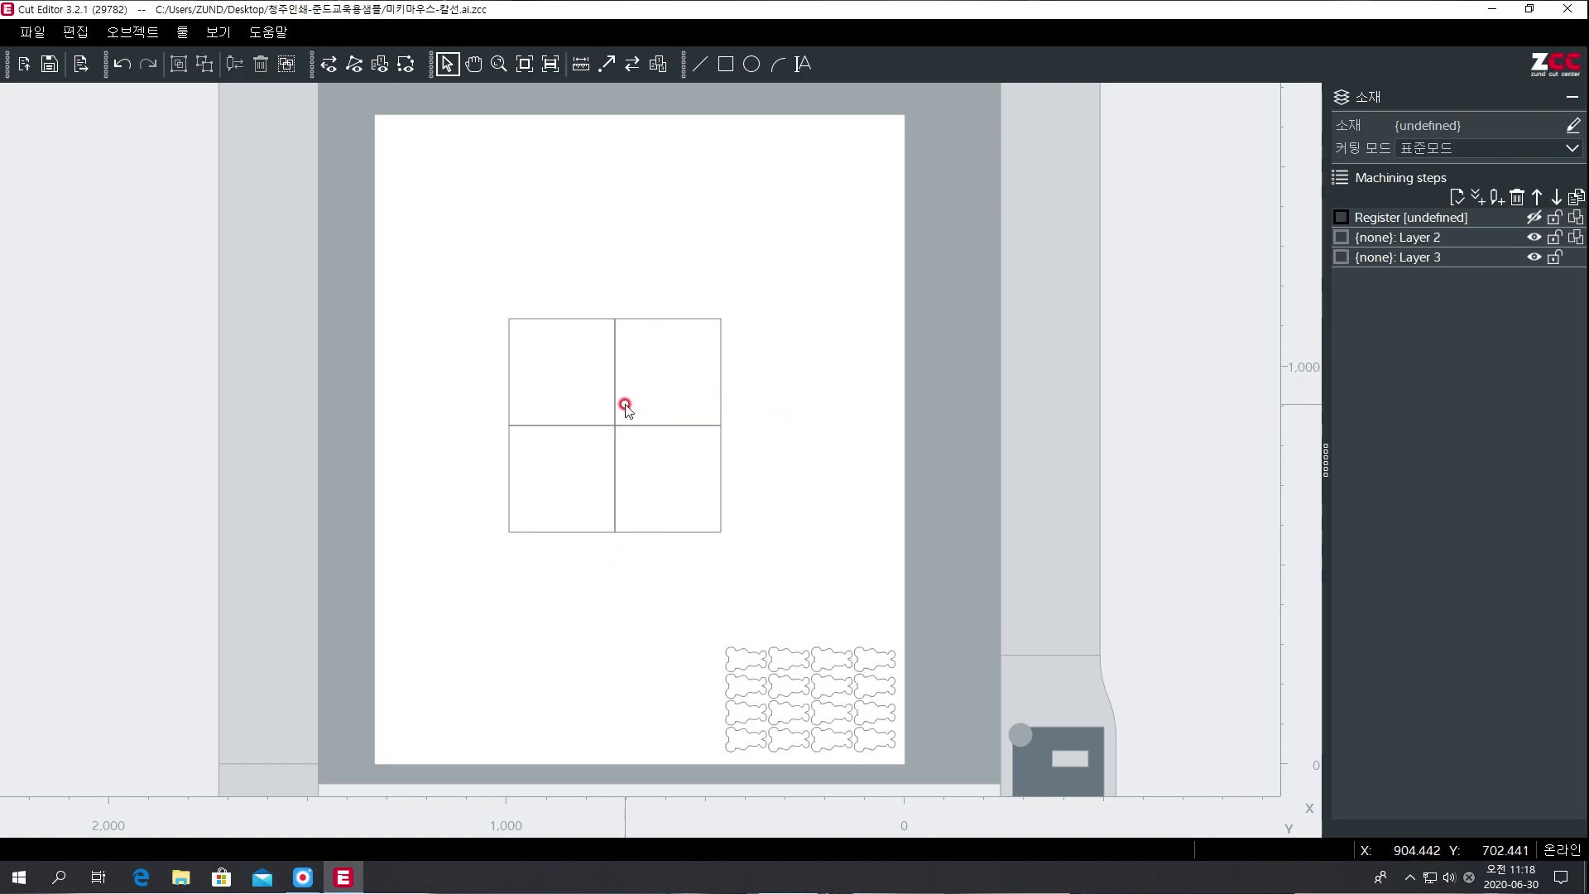
Optimize the four squares' cut lines with 0.10 mm line joining and 0.00 mm duplicate-line removal, and check the shared inner lines.
left_click_drag(439, 271, 774, 595)
left_click(834, 557)
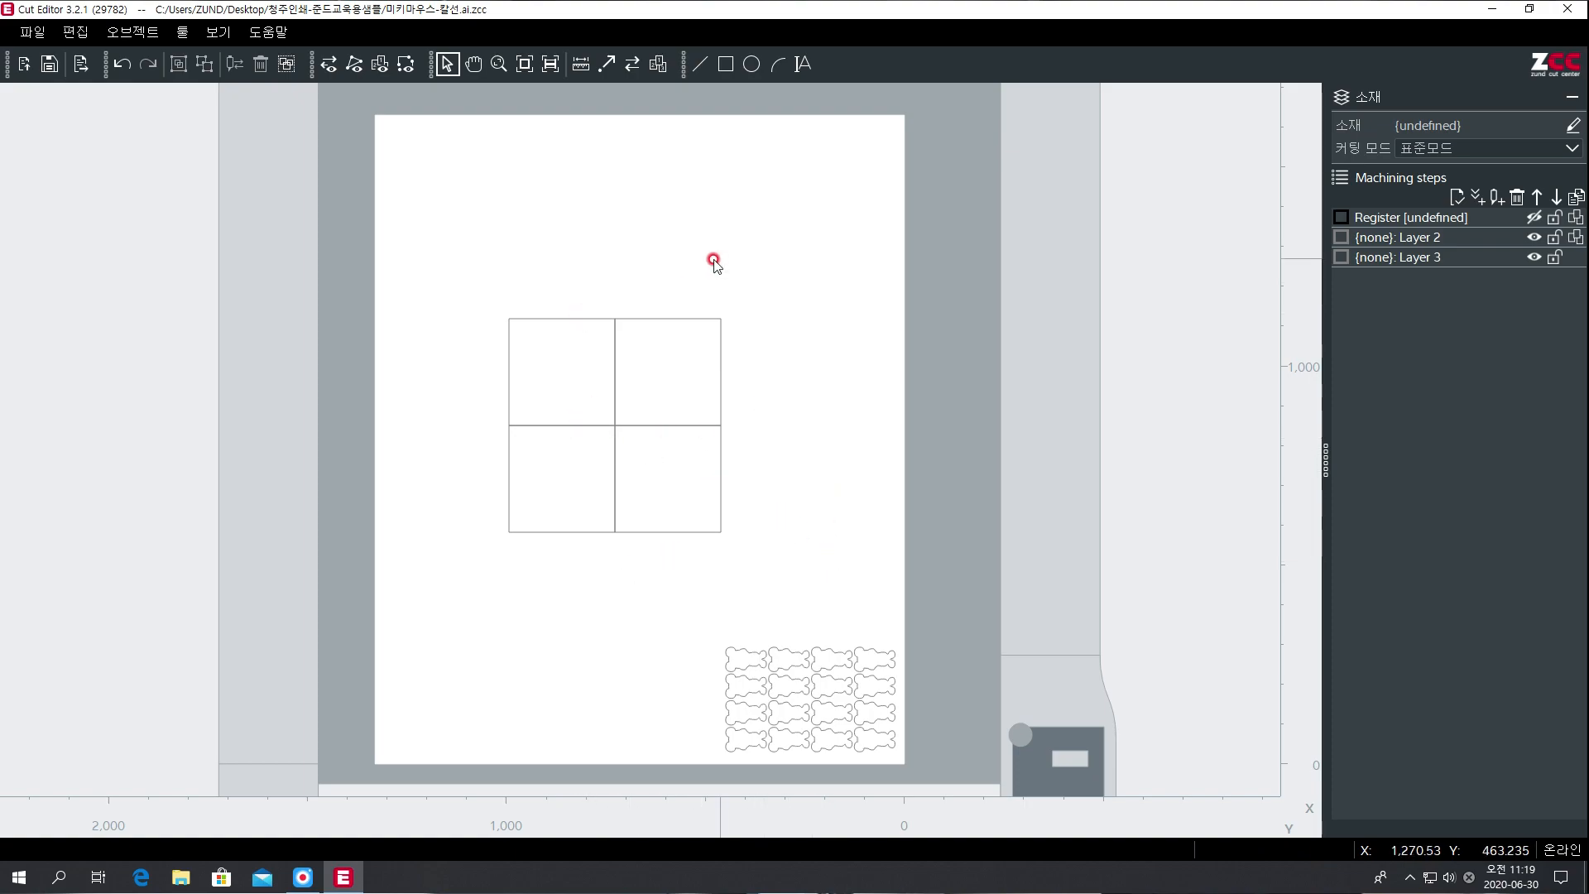
left_click_drag(419, 276, 782, 603)
left_click(183, 33)
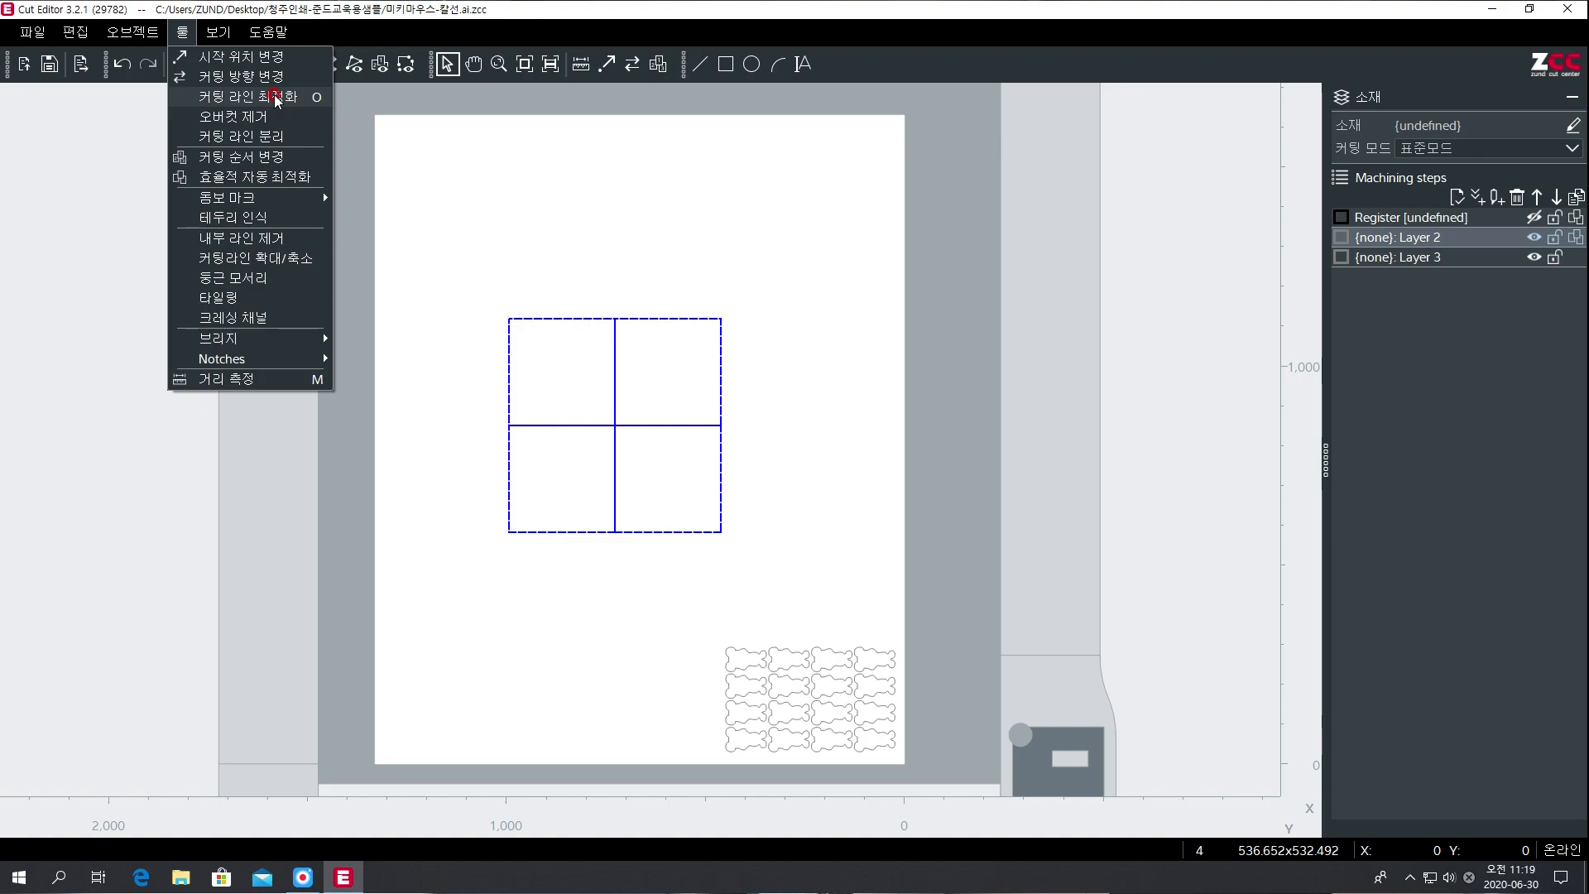
left_click(276, 97)
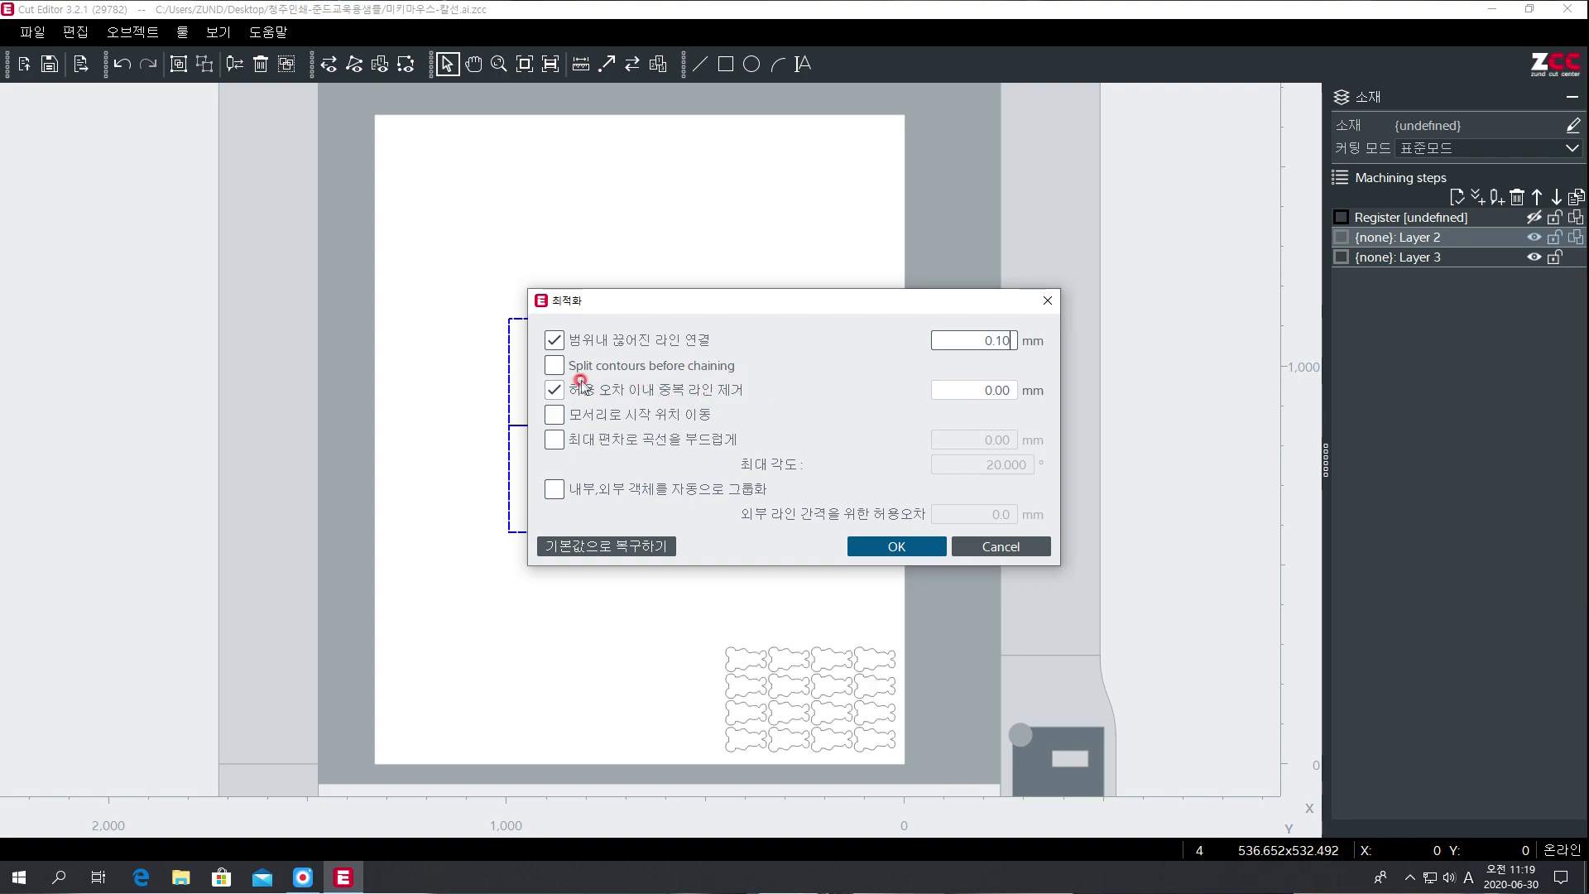
left_click(980, 390)
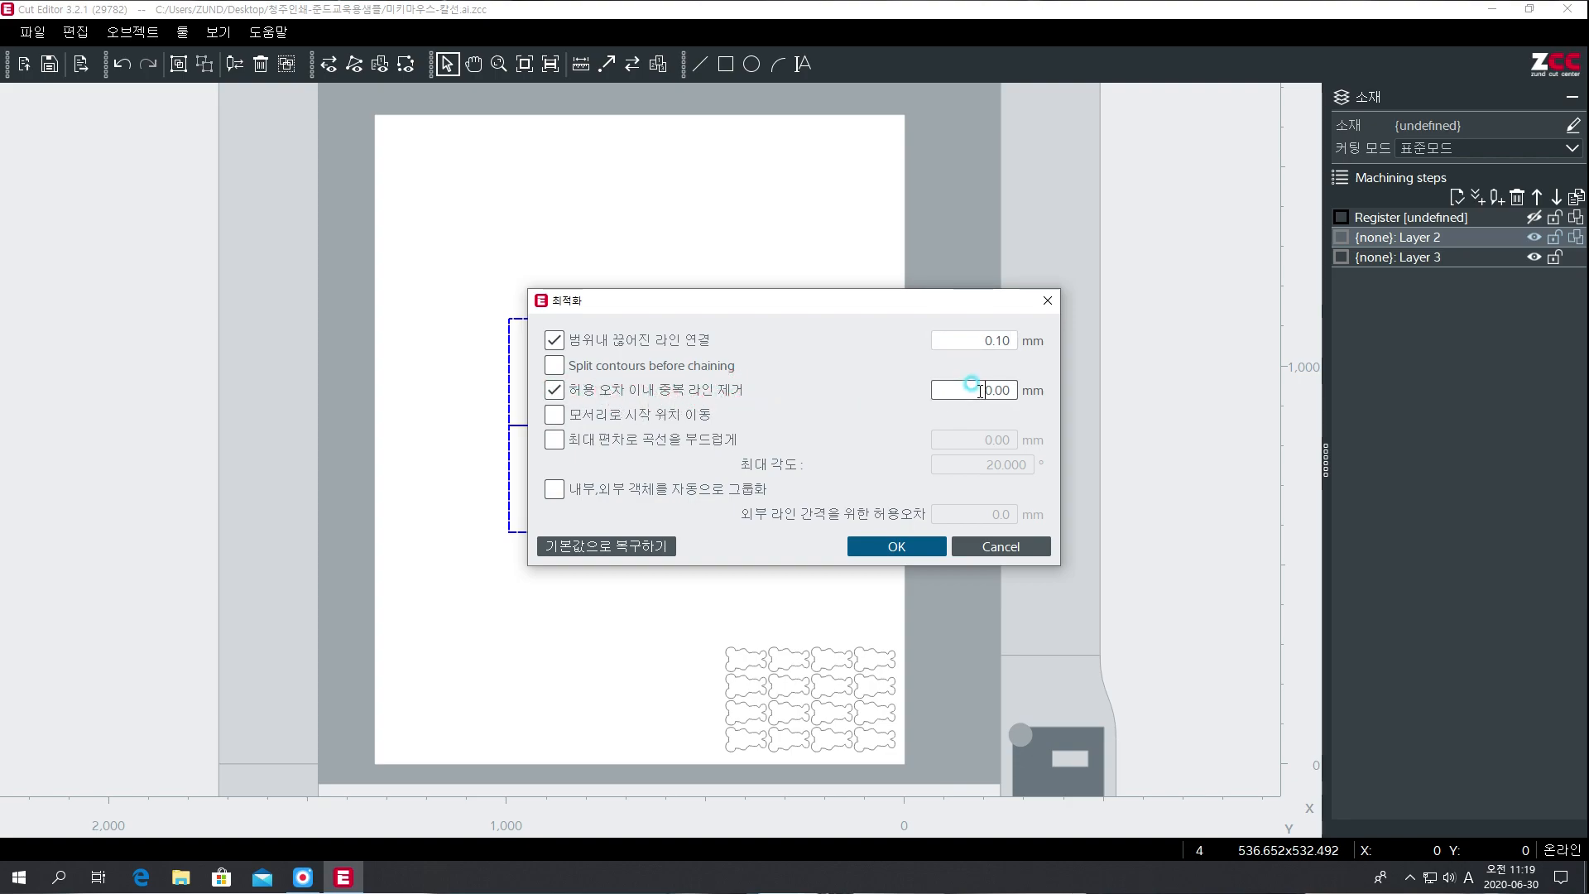
left_click(897, 546)
left_click(611, 425)
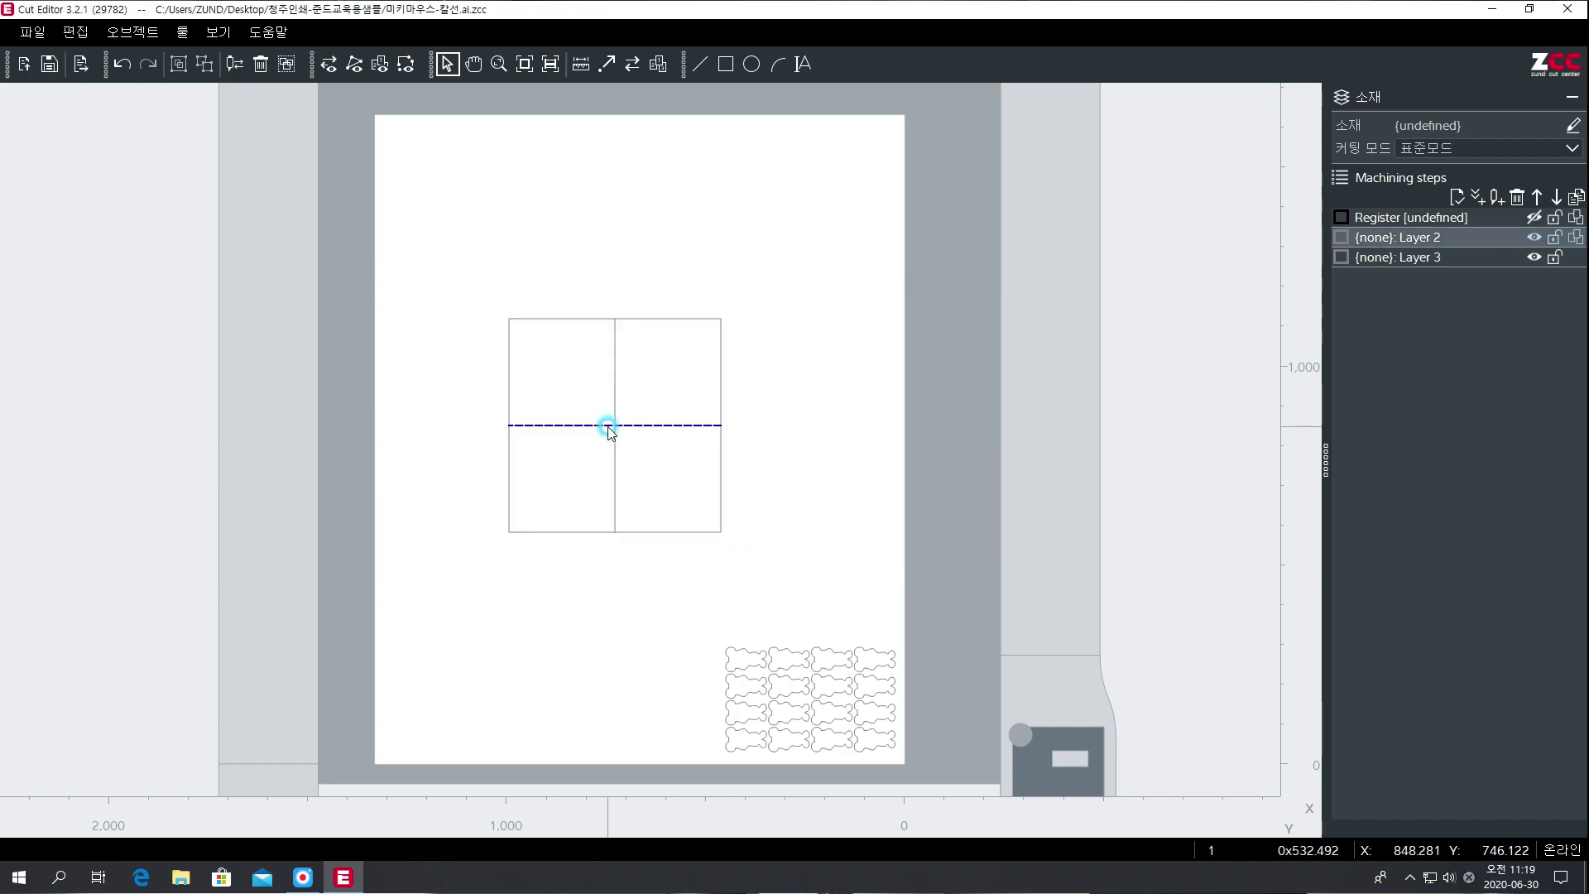
left_click(614, 403)
left_click(412, 252)
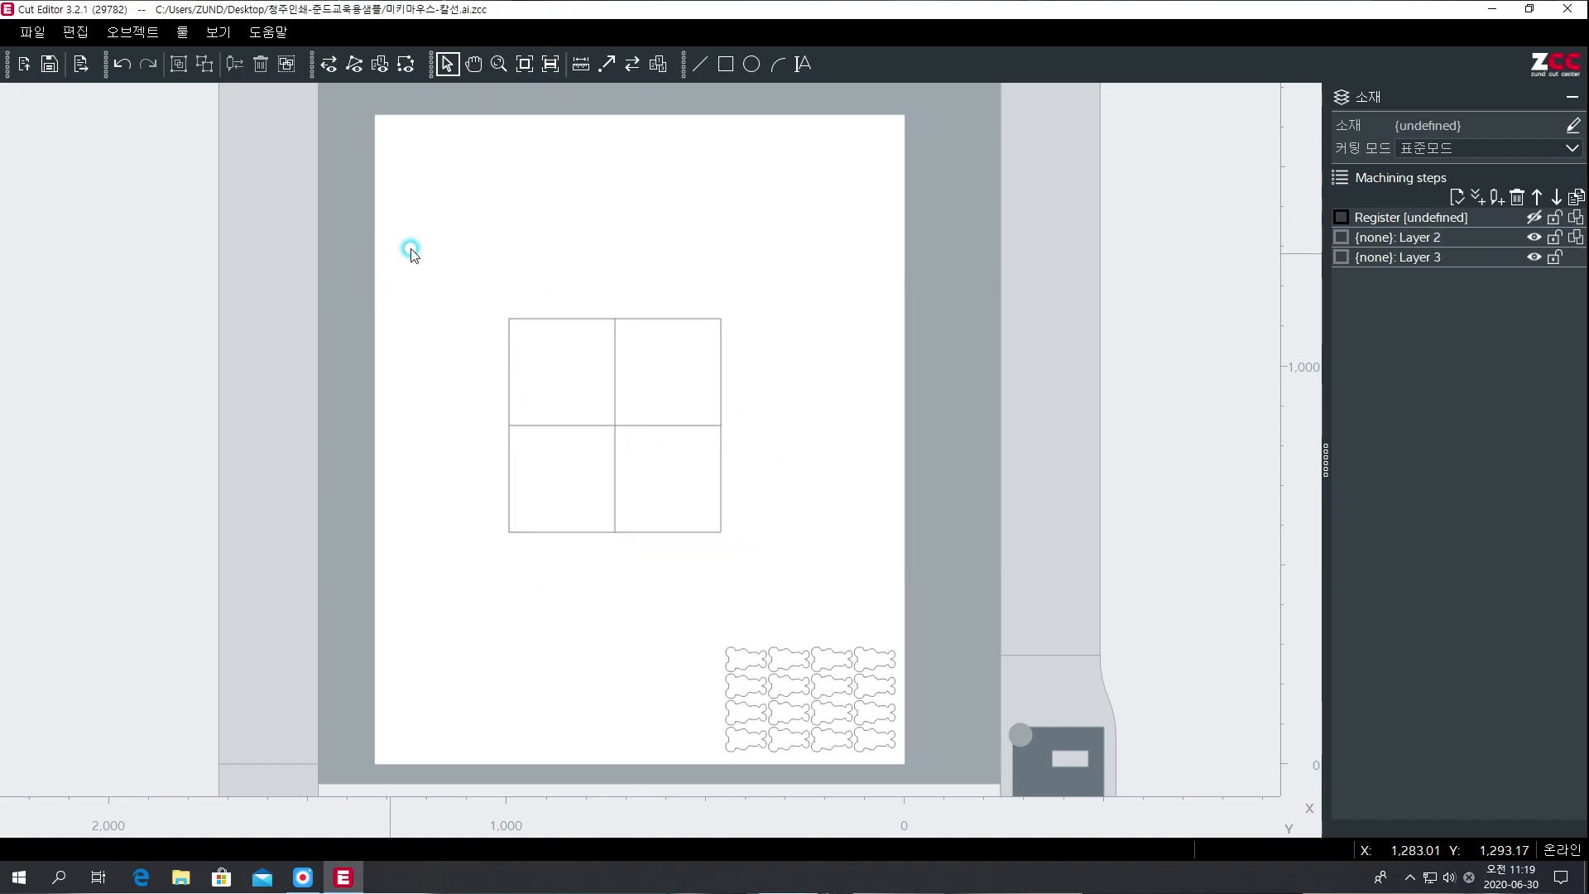
Undo the cut-line optimization and inspect the overlapping edges of the separate squares.
left_click_drag(433, 245, 749, 565)
left_click(769, 571)
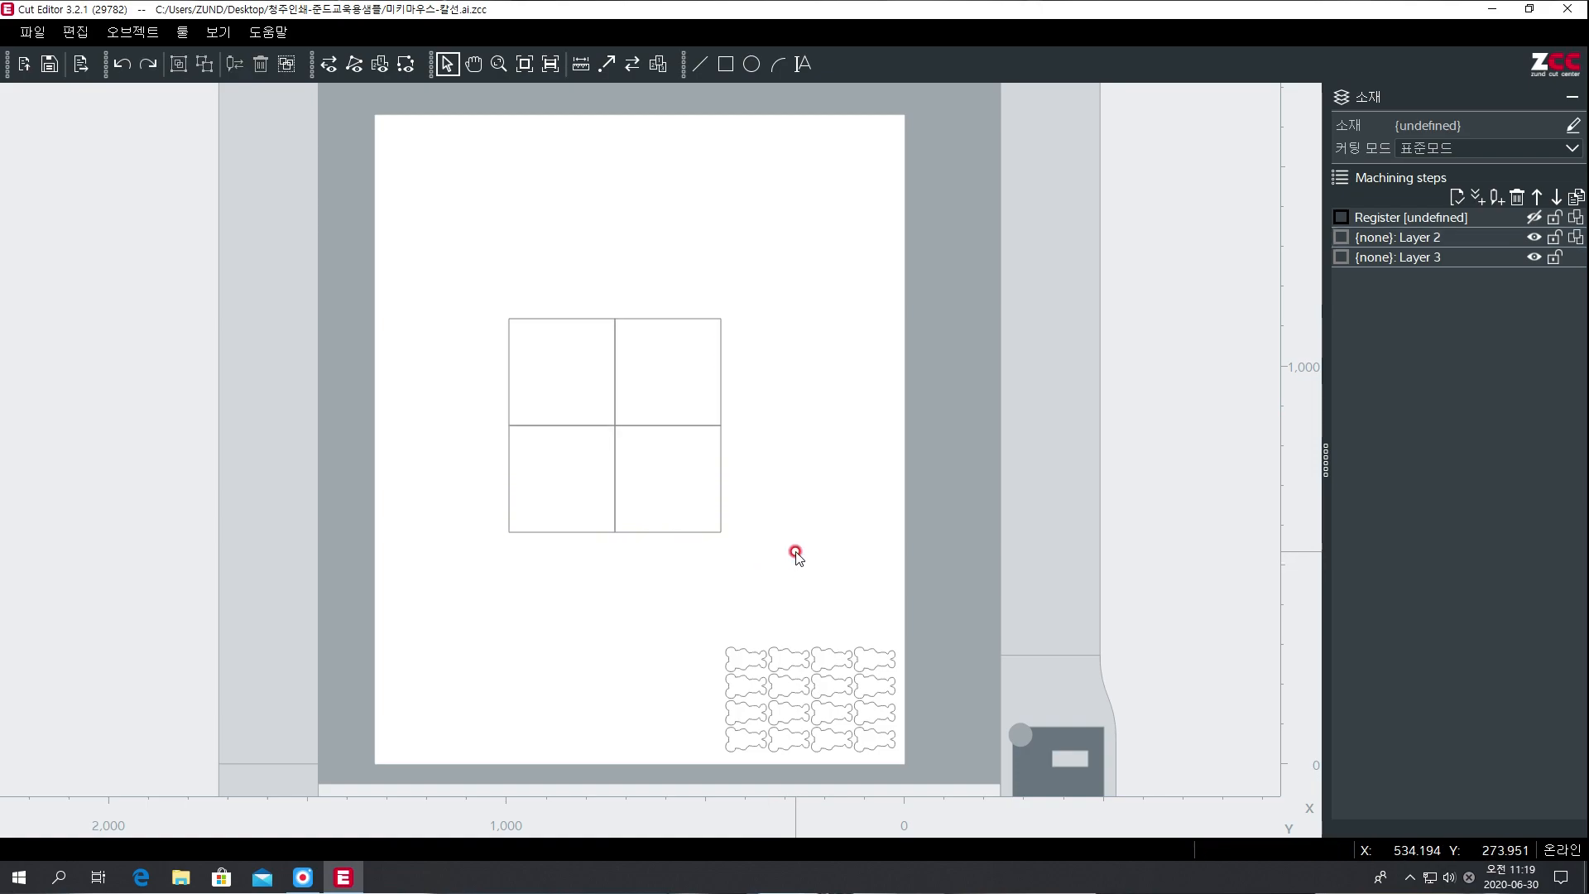
left_click(562, 427)
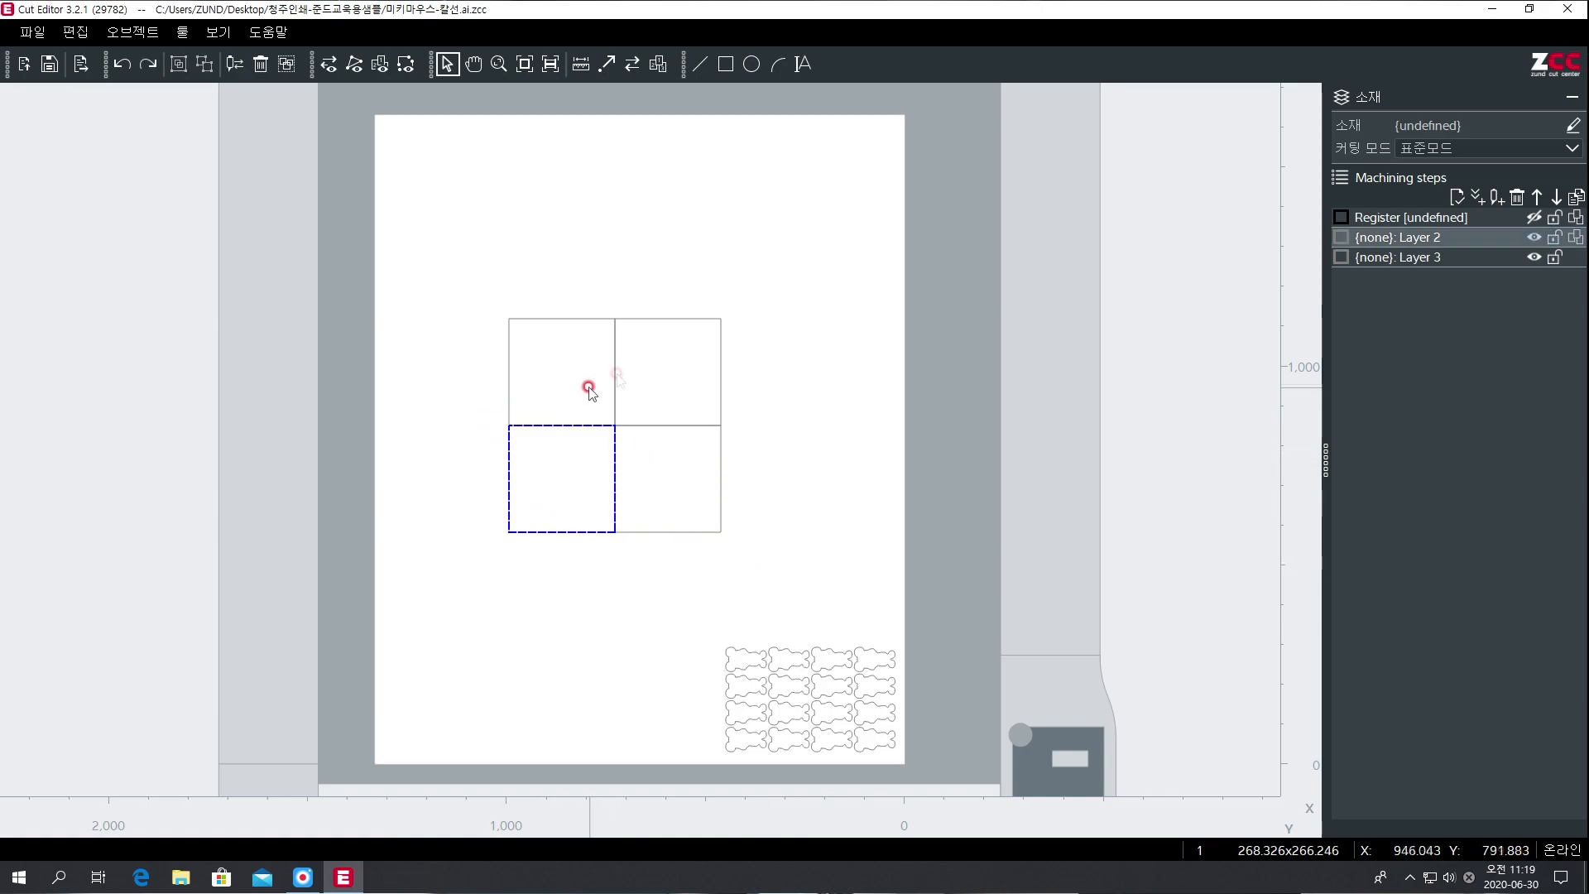
left_click(616, 427)
Optimize the four squares again with the same joining and duplicate-removal settings, and select the resulting lines to check them.
left_click_drag(430, 266, 798, 580)
left_click(183, 31)
left_click(241, 97)
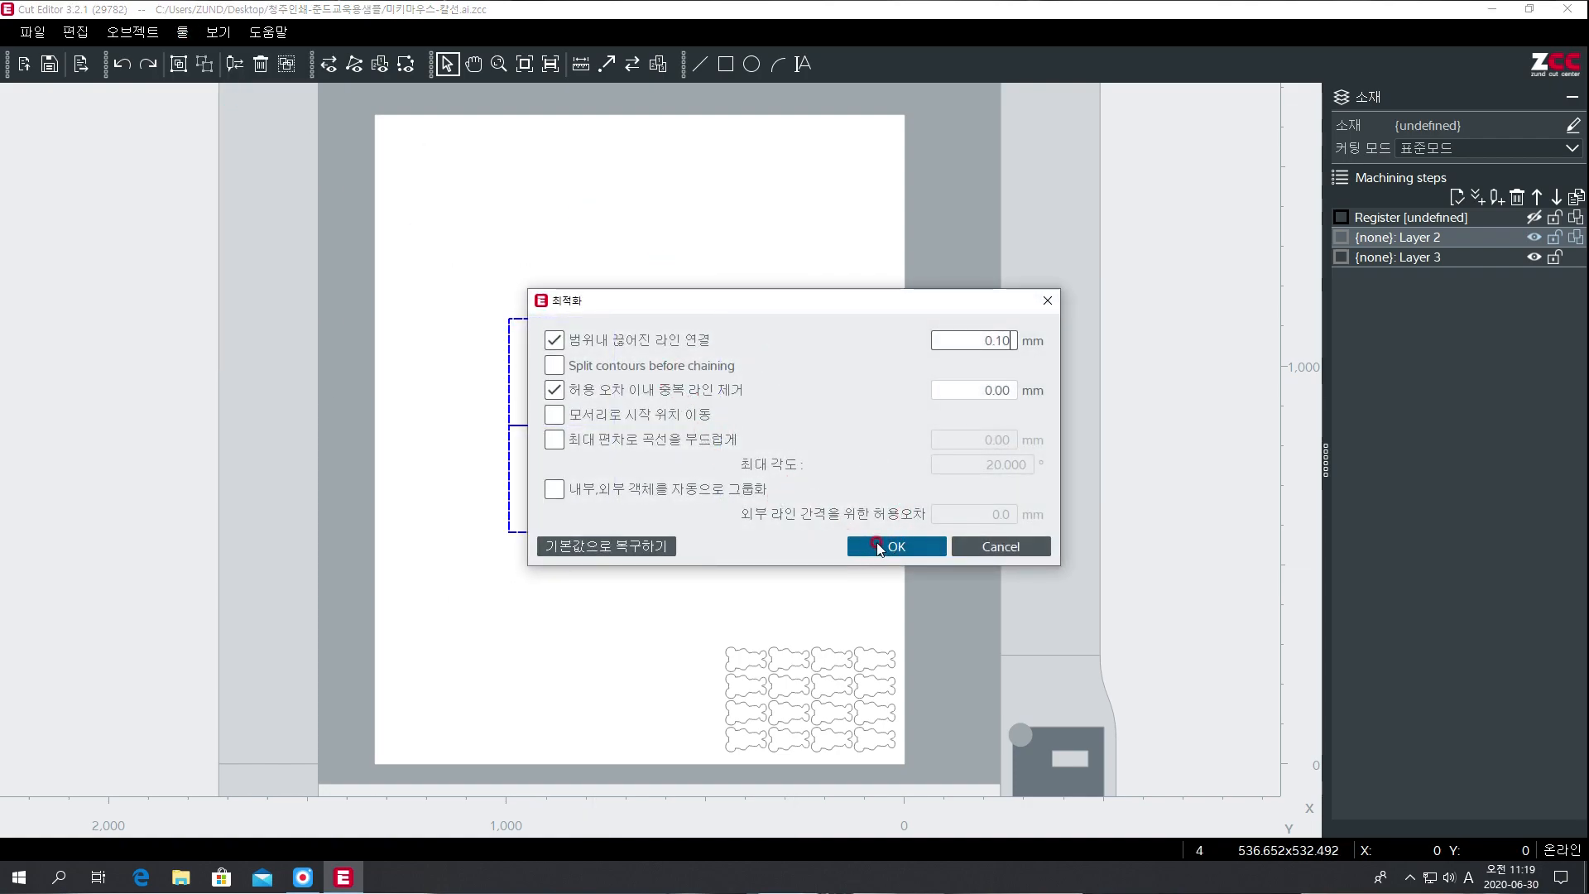
left_click(879, 548)
left_click(637, 425)
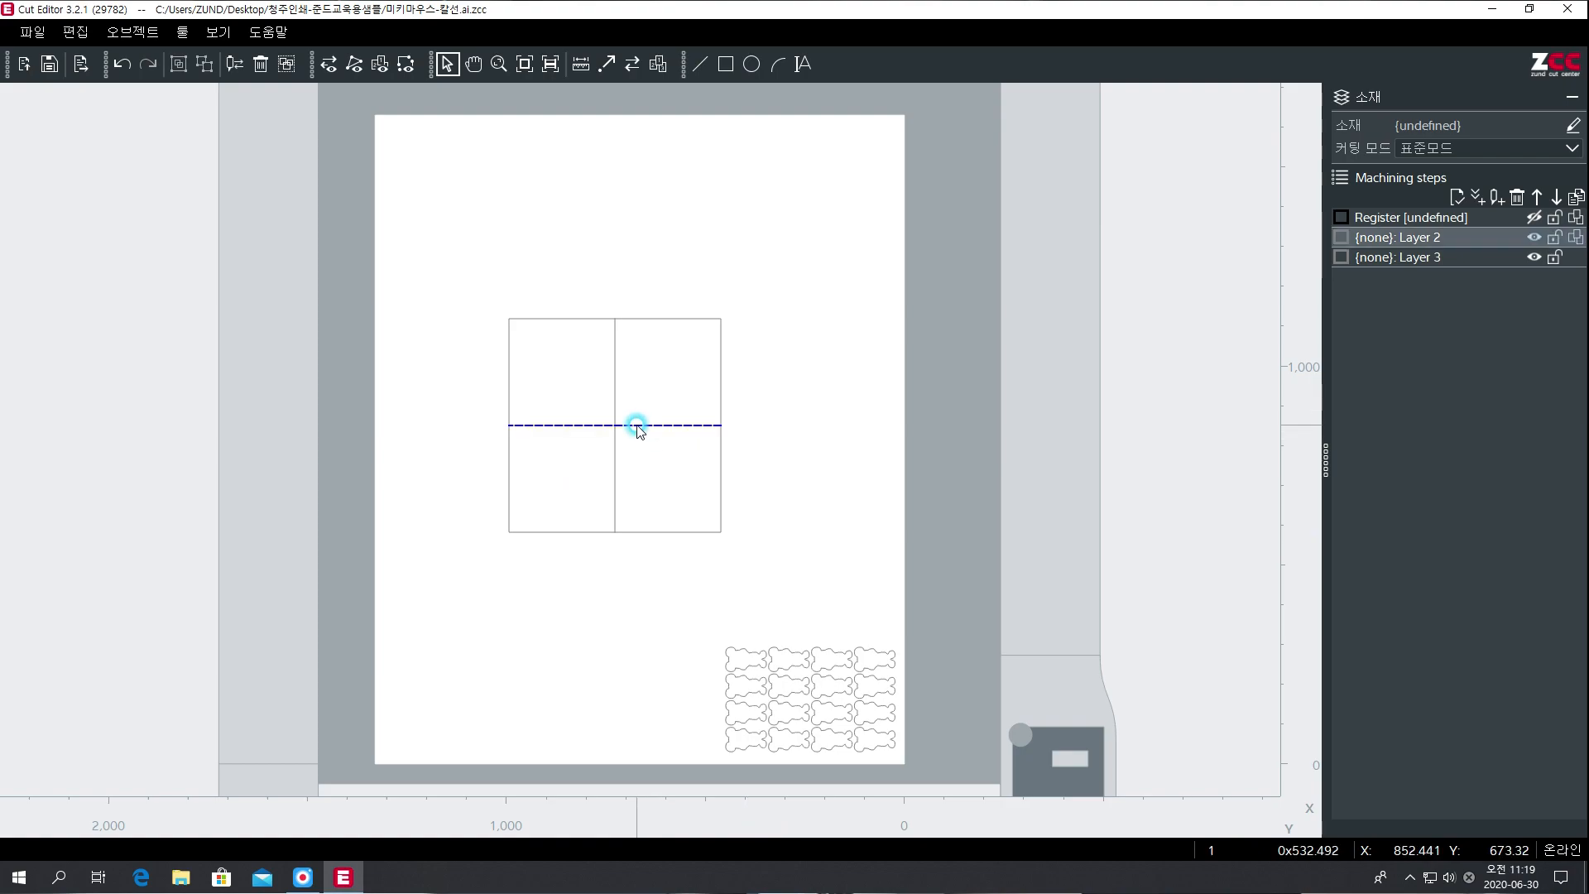
left_click_drag(618, 408, 565, 354)
left_click(554, 322)
Examine the optimized grid's outlines and review the cutting-order and automatic optimization tools available for them.
left_click_drag(447, 266, 795, 619)
left_click(500, 354)
left_click_drag(455, 287, 774, 611)
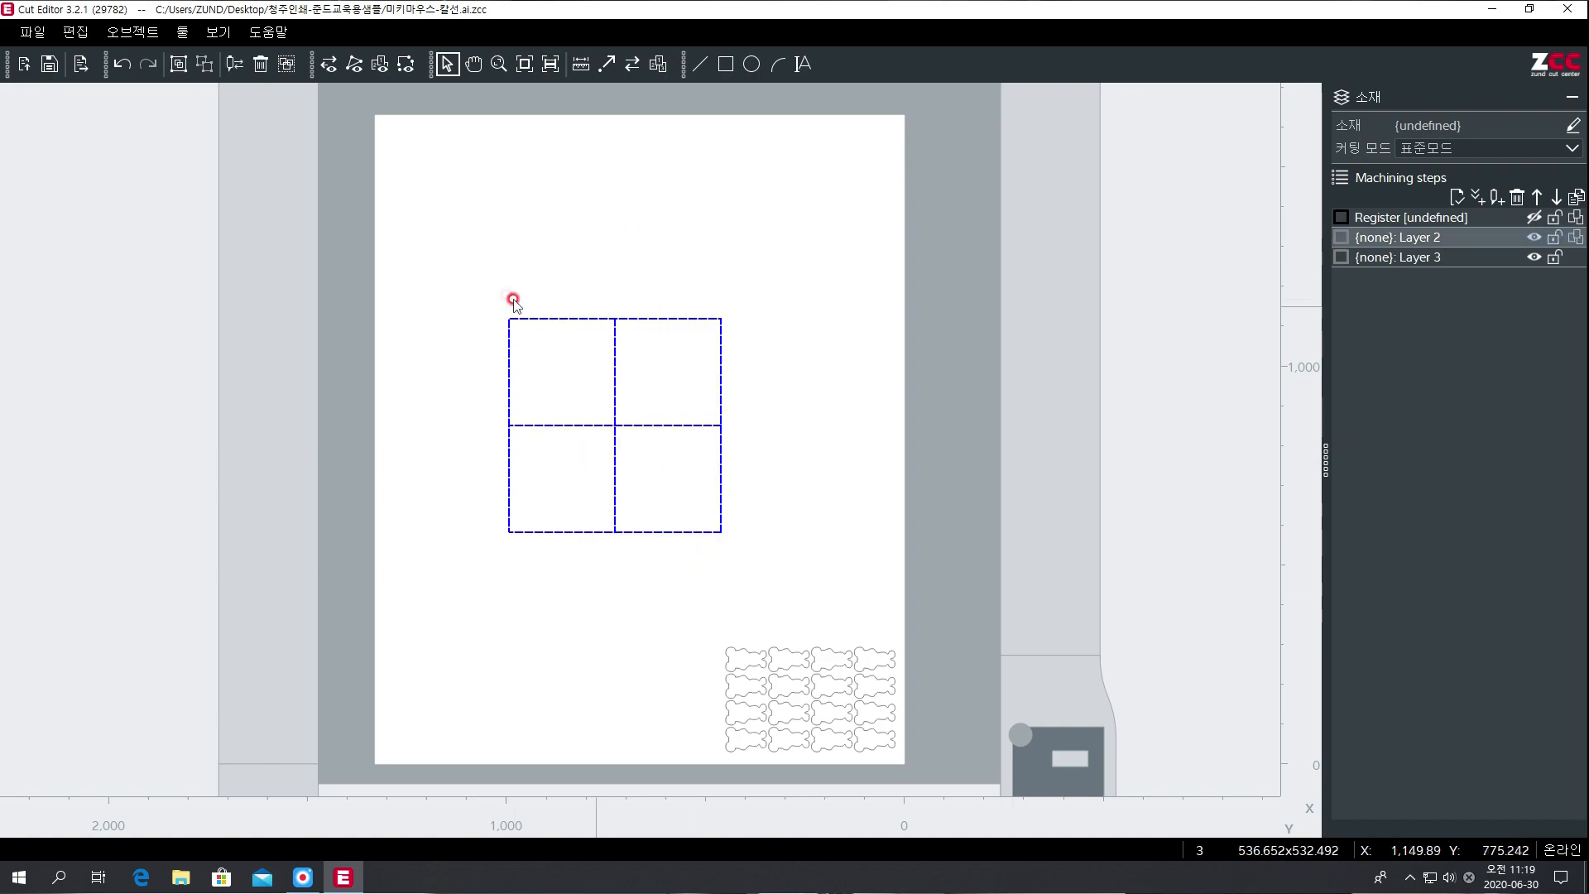
left_click(468, 308)
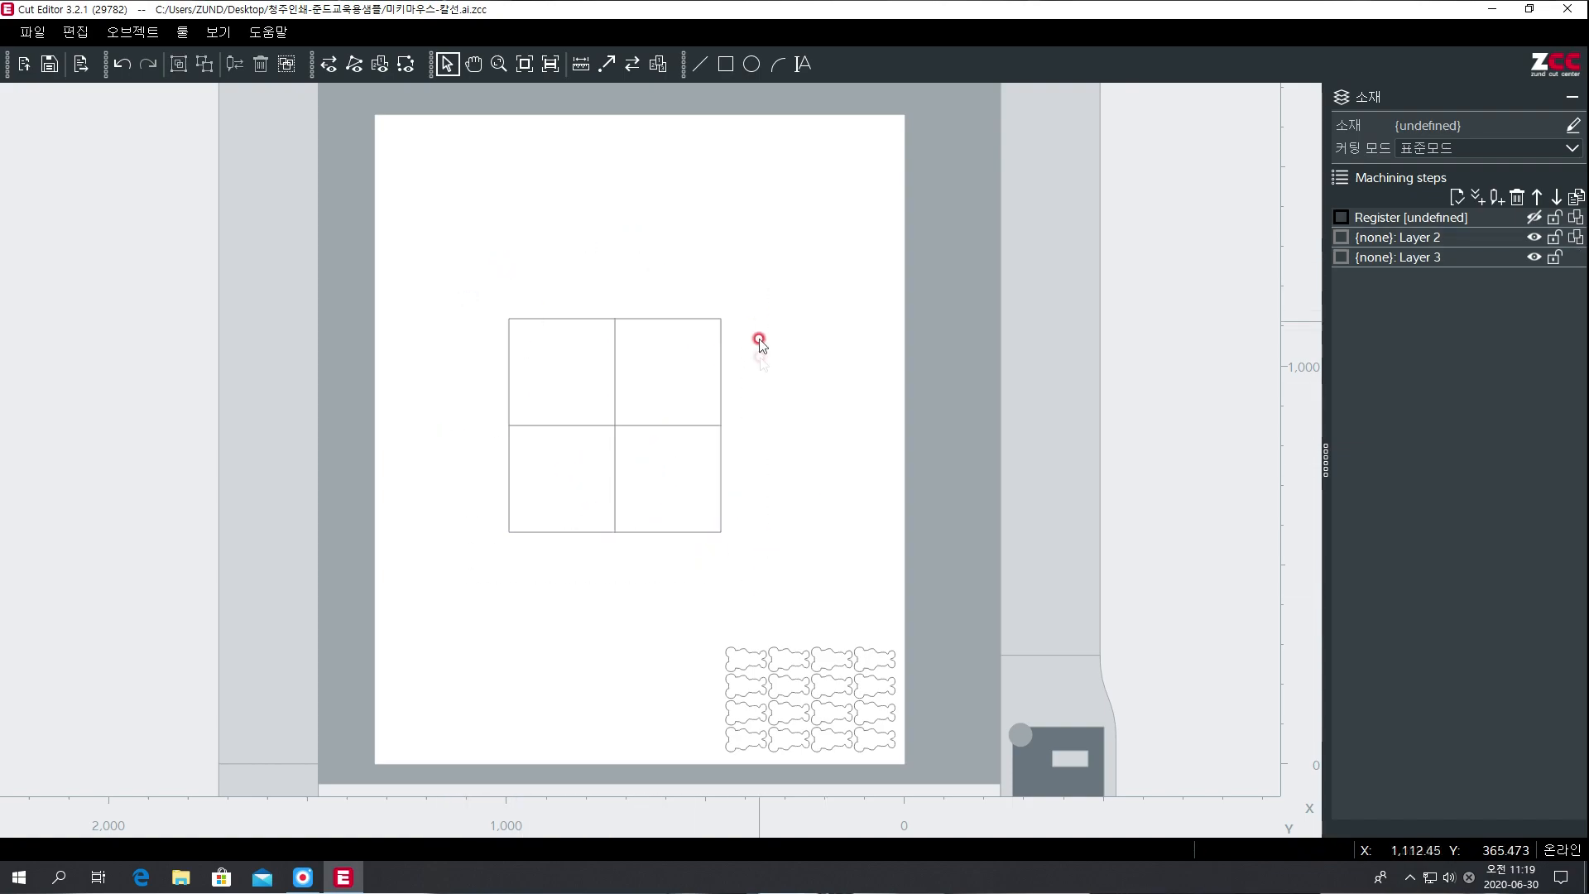
left_click_drag(454, 246, 807, 600)
left_click(778, 534)
left_click(506, 269)
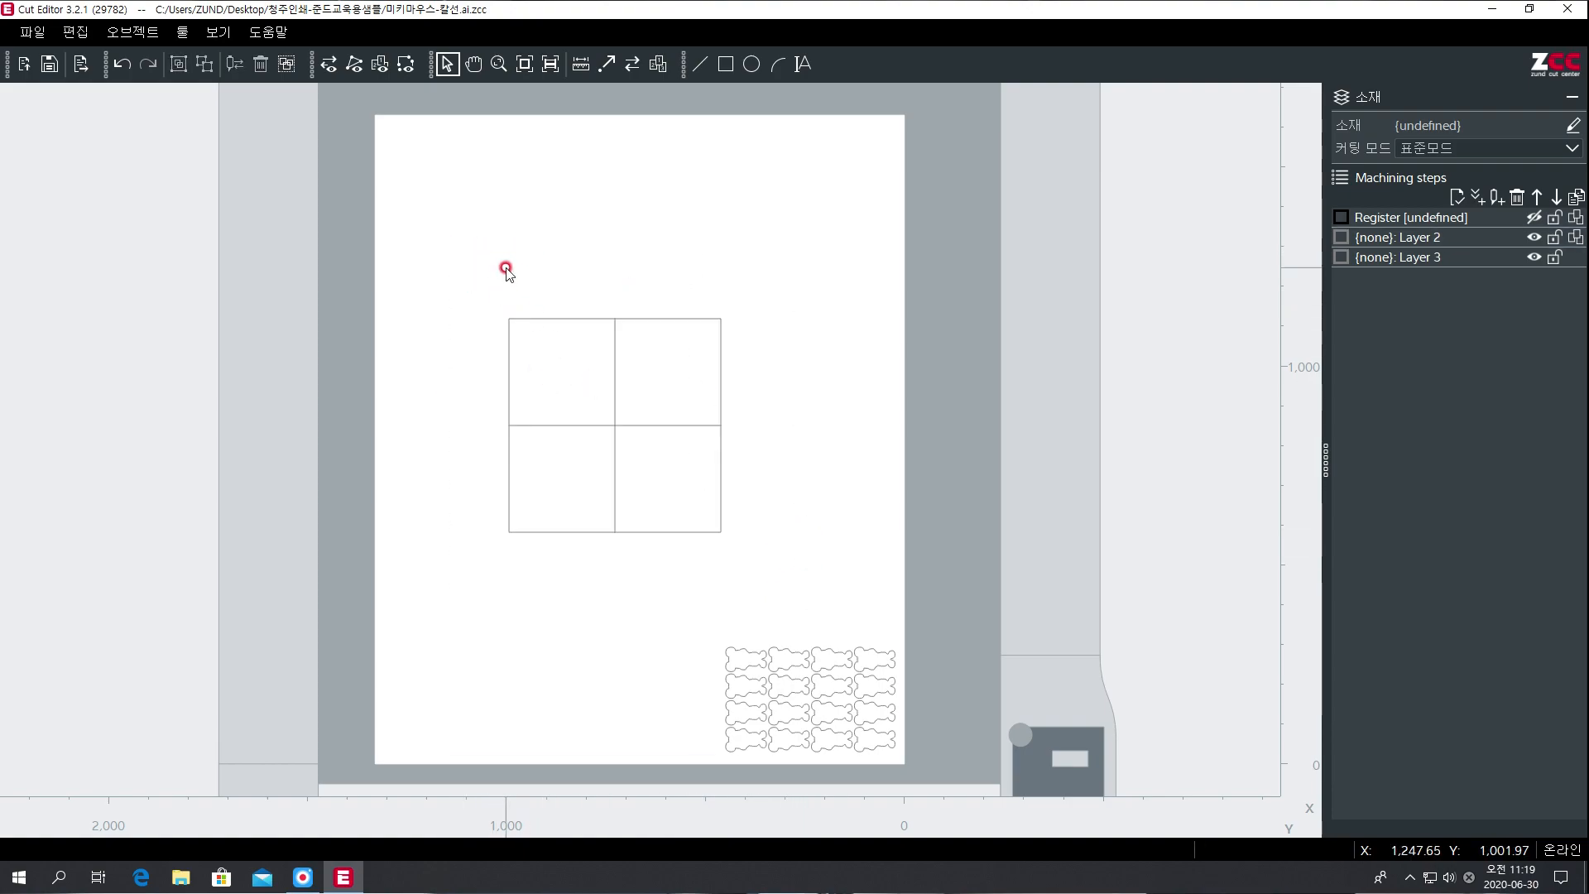
left_click_drag(413, 238, 831, 603)
left_click_drag(458, 298, 775, 616)
left_click(182, 32)
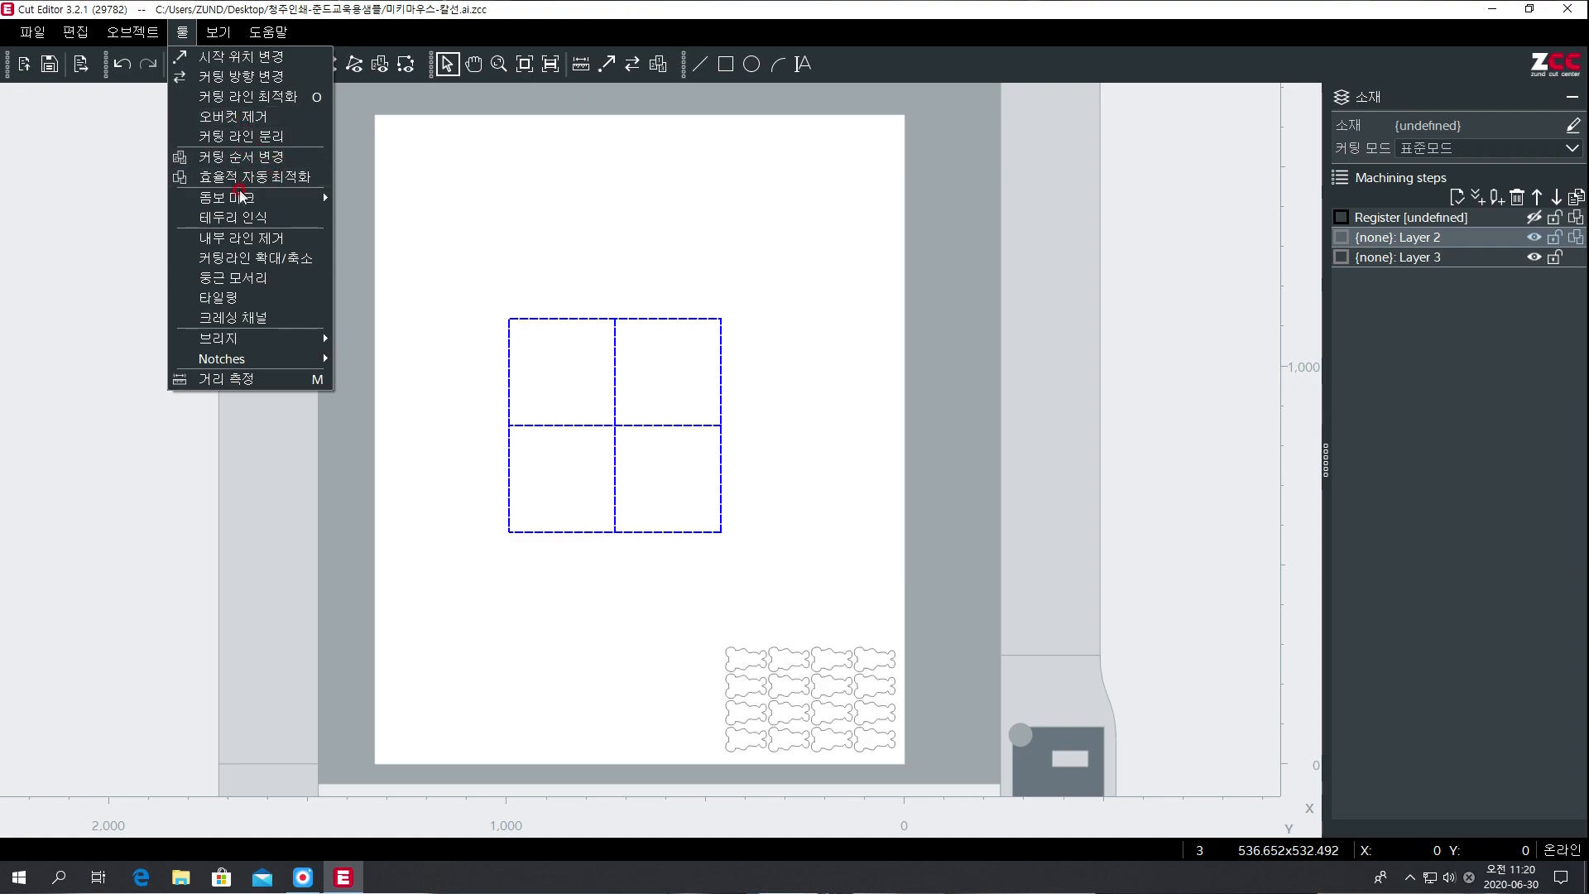
mouse_move(237, 201)
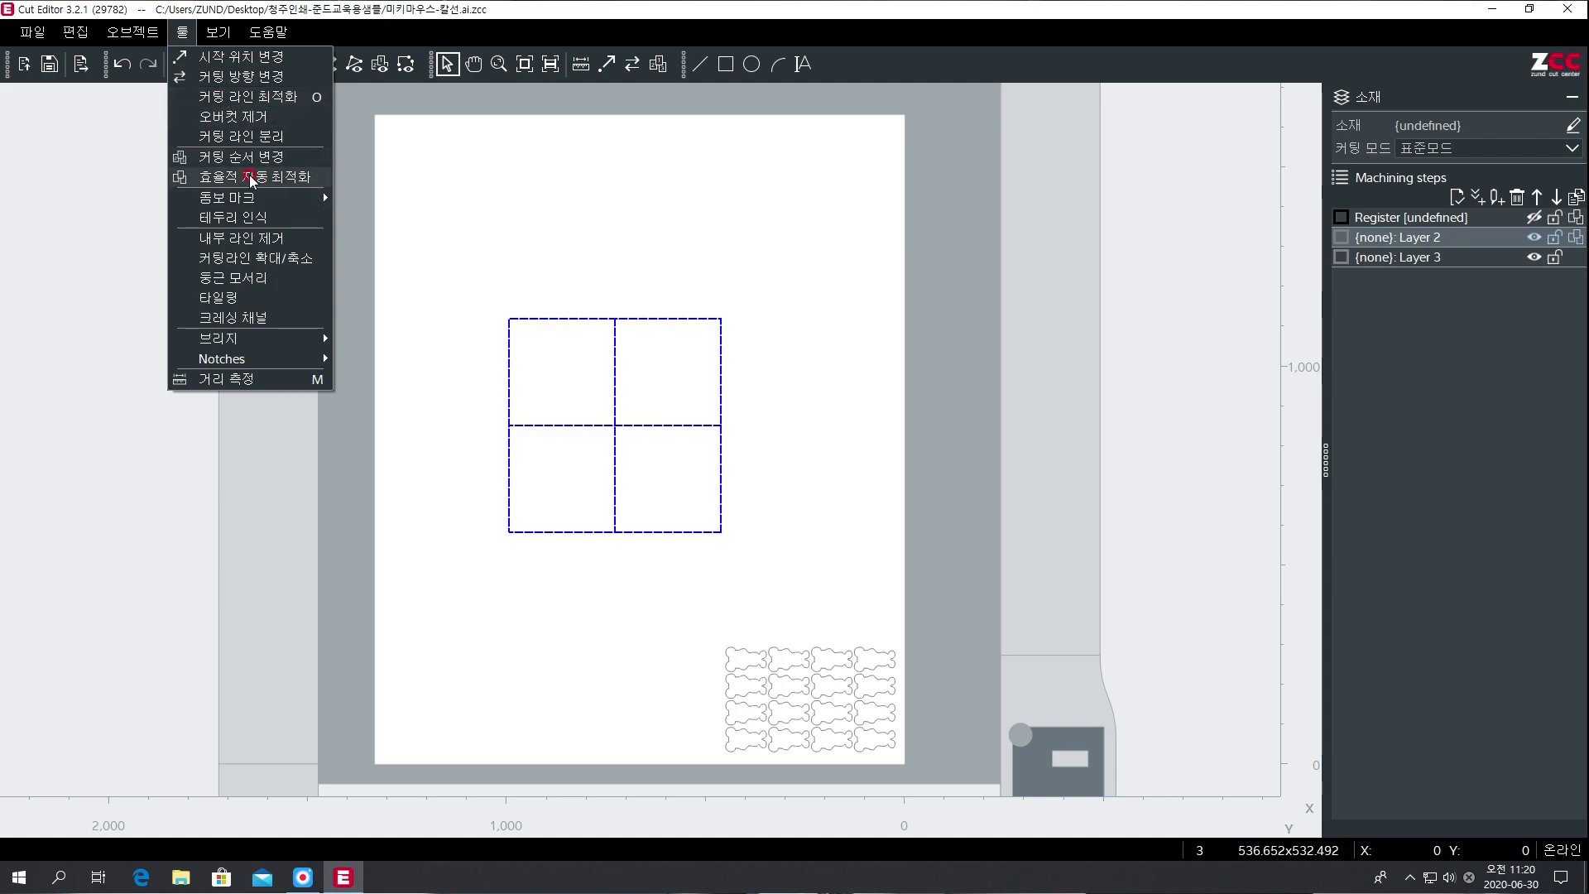
left_click(475, 209)
Undo the optimization and the multi-copy of the squares, back to the single original rectangle.
left_click_drag(443, 248, 804, 568)
left_click(768, 541)
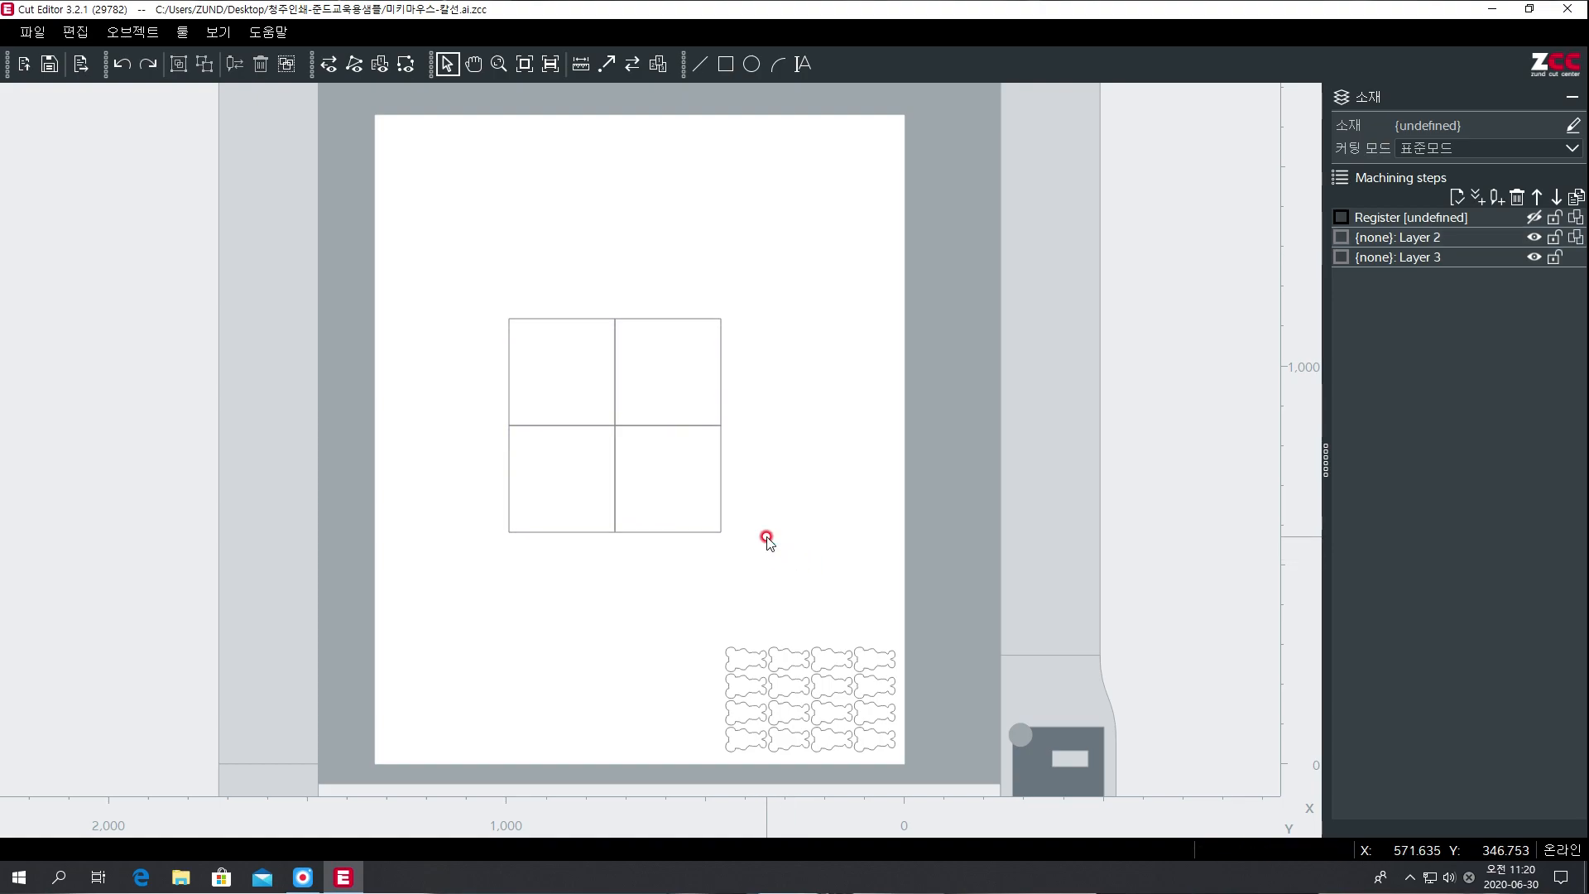
left_click(632, 433)
left_click(147, 111)
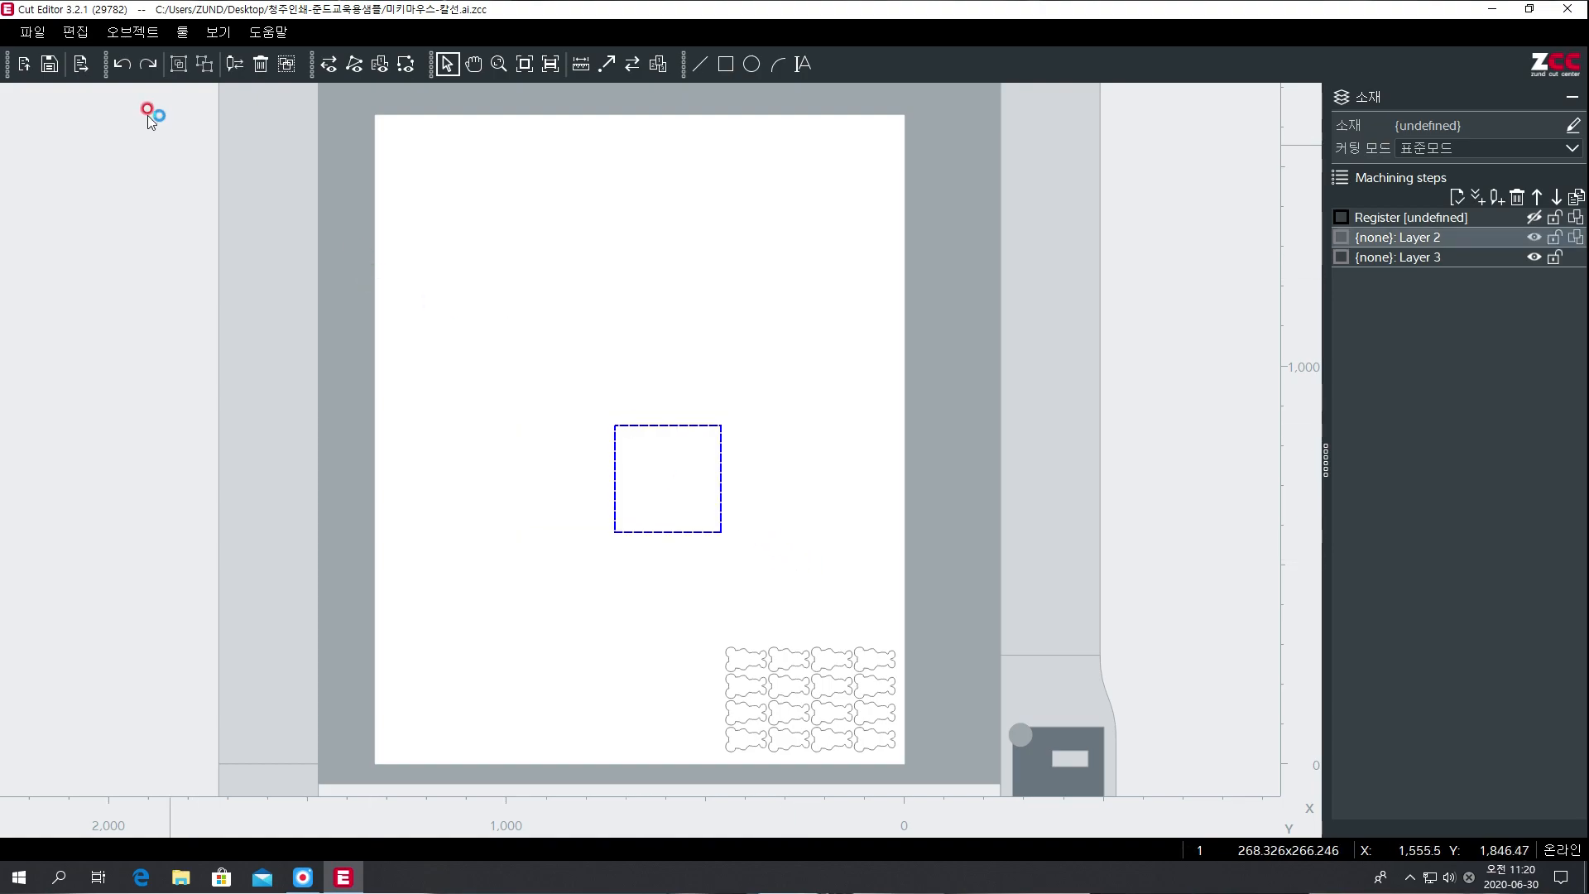
Multi-copy the selected square into a 4 by 4 array with 10 mm spacing between objects in both directions.
left_click(132, 31)
left_click(155, 237)
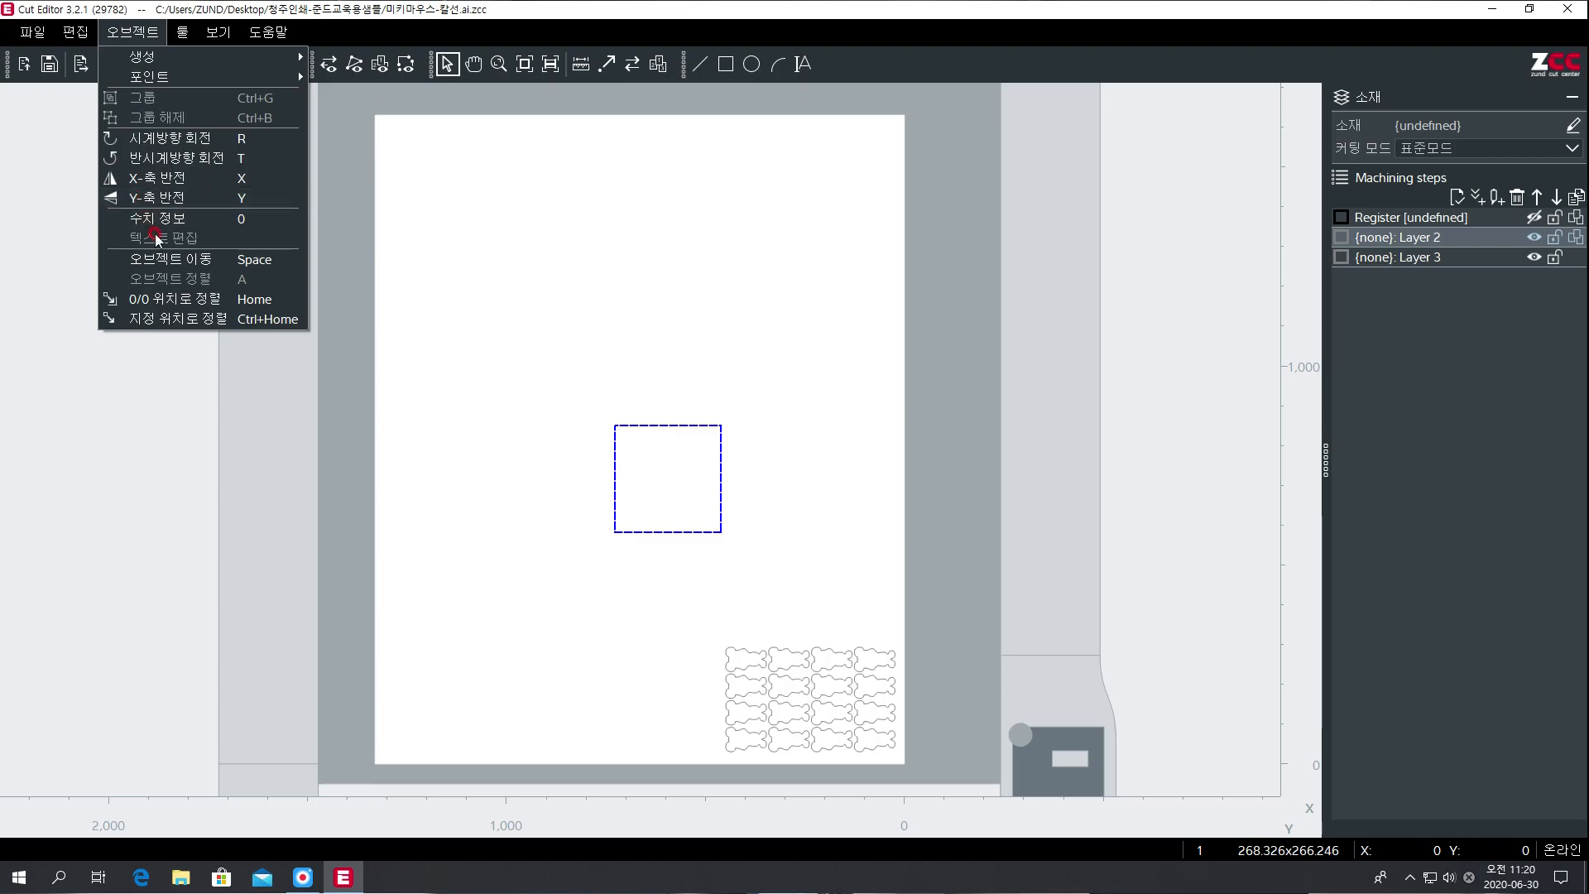
mouse_move(76, 32)
left_click(124, 218)
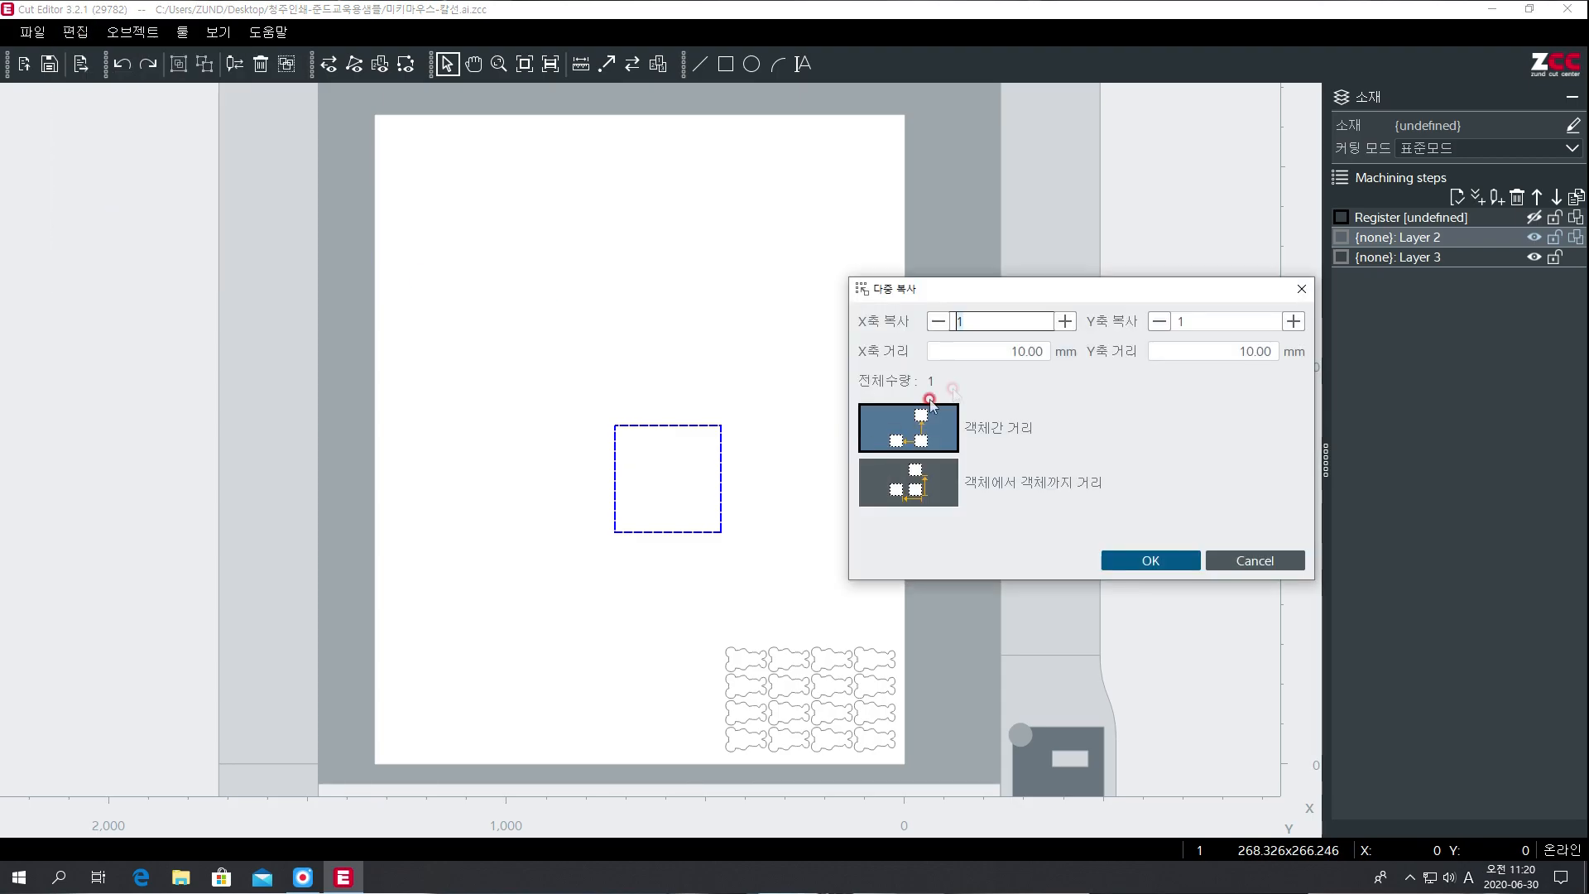
left_click(1065, 321)
left_click(1065, 321)
left_click(1065, 321)
left_click(1293, 321)
left_click(1293, 321)
left_click(1293, 321)
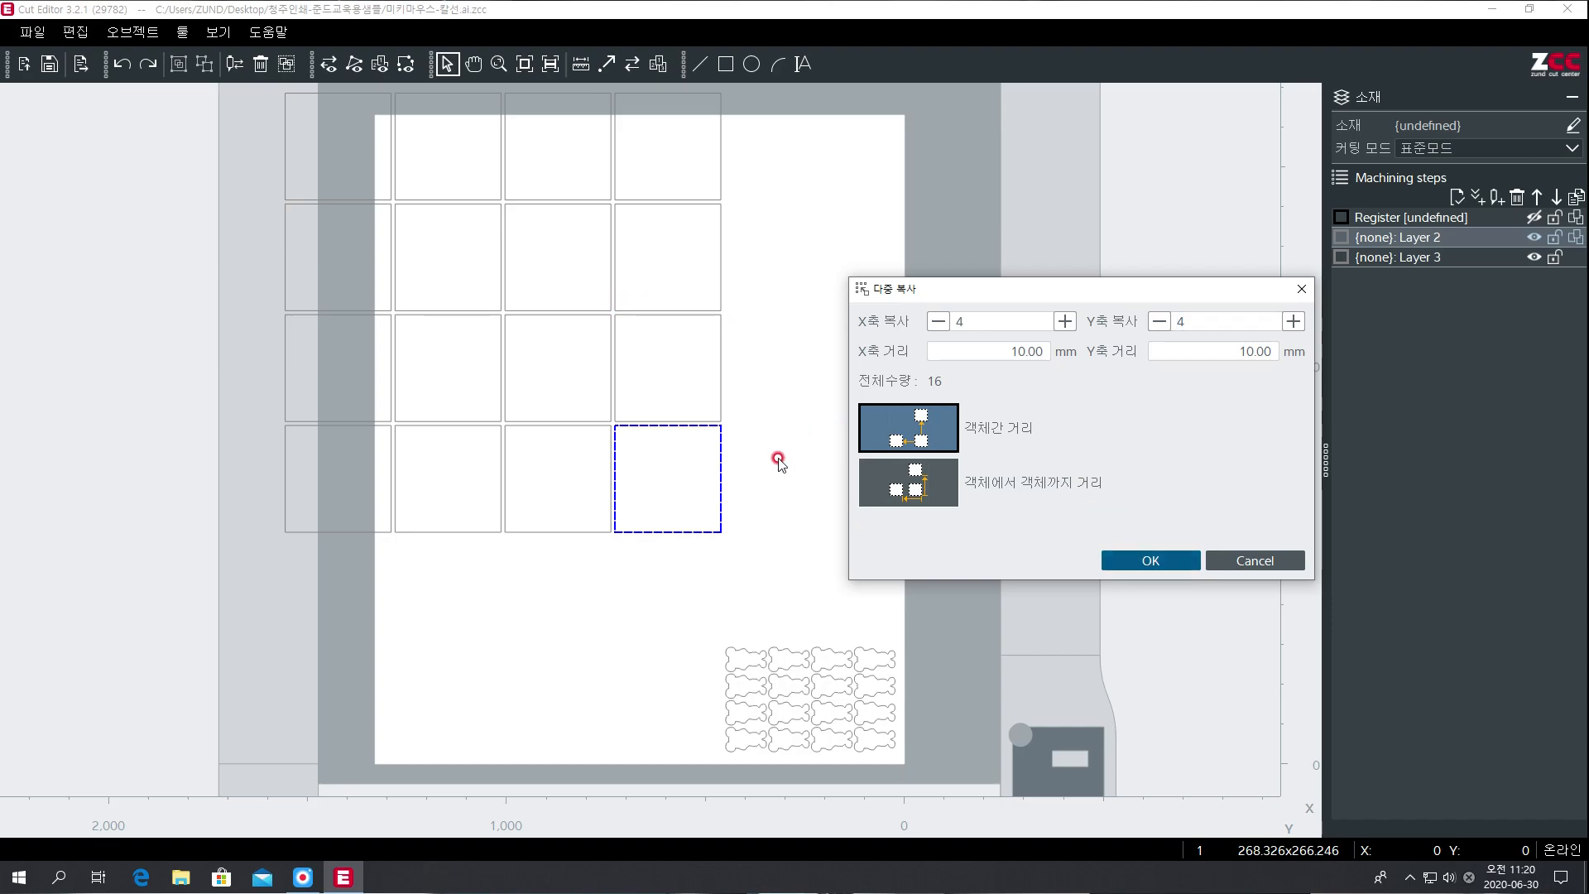
left_click(1154, 560)
Select all sixteen squares and move them together fully onto the white sheet, above the bone-shaped outlines.
left_click(760, 556)
left_click_drag(760, 556, 243, 85)
left_click(524, 193)
left_click_drag(525, 193, 624, 306)
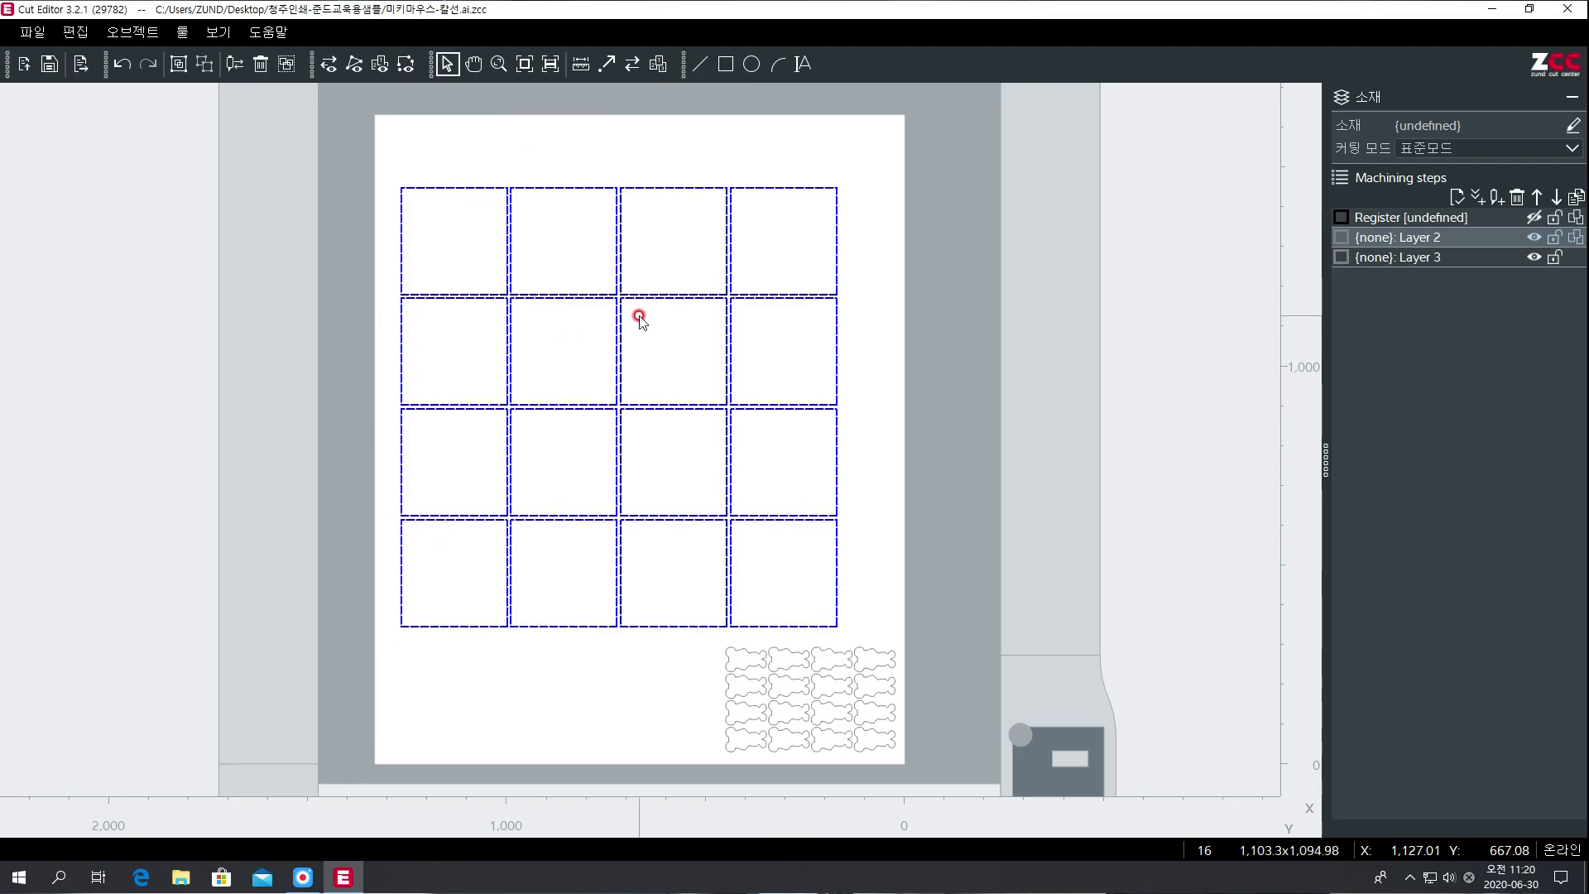
Select the sixteen squares and turn on the cutting-order numbers for the objects.
left_click(366, 266)
left_click_drag(367, 150, 855, 606)
left_click(855, 607)
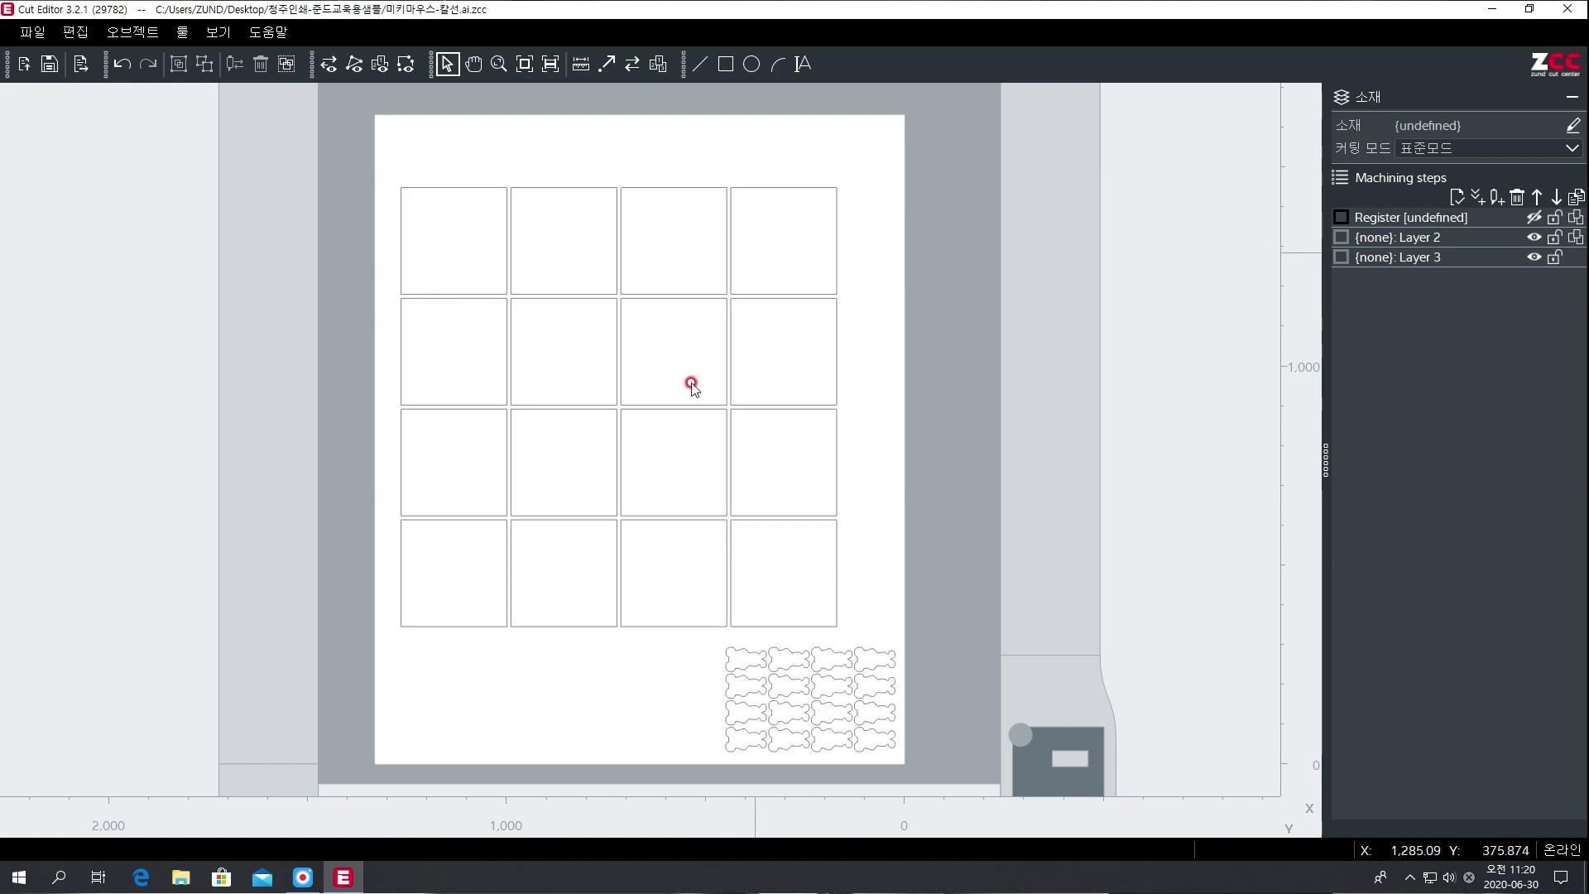
left_click_drag(373, 190, 901, 662)
left_click(211, 33)
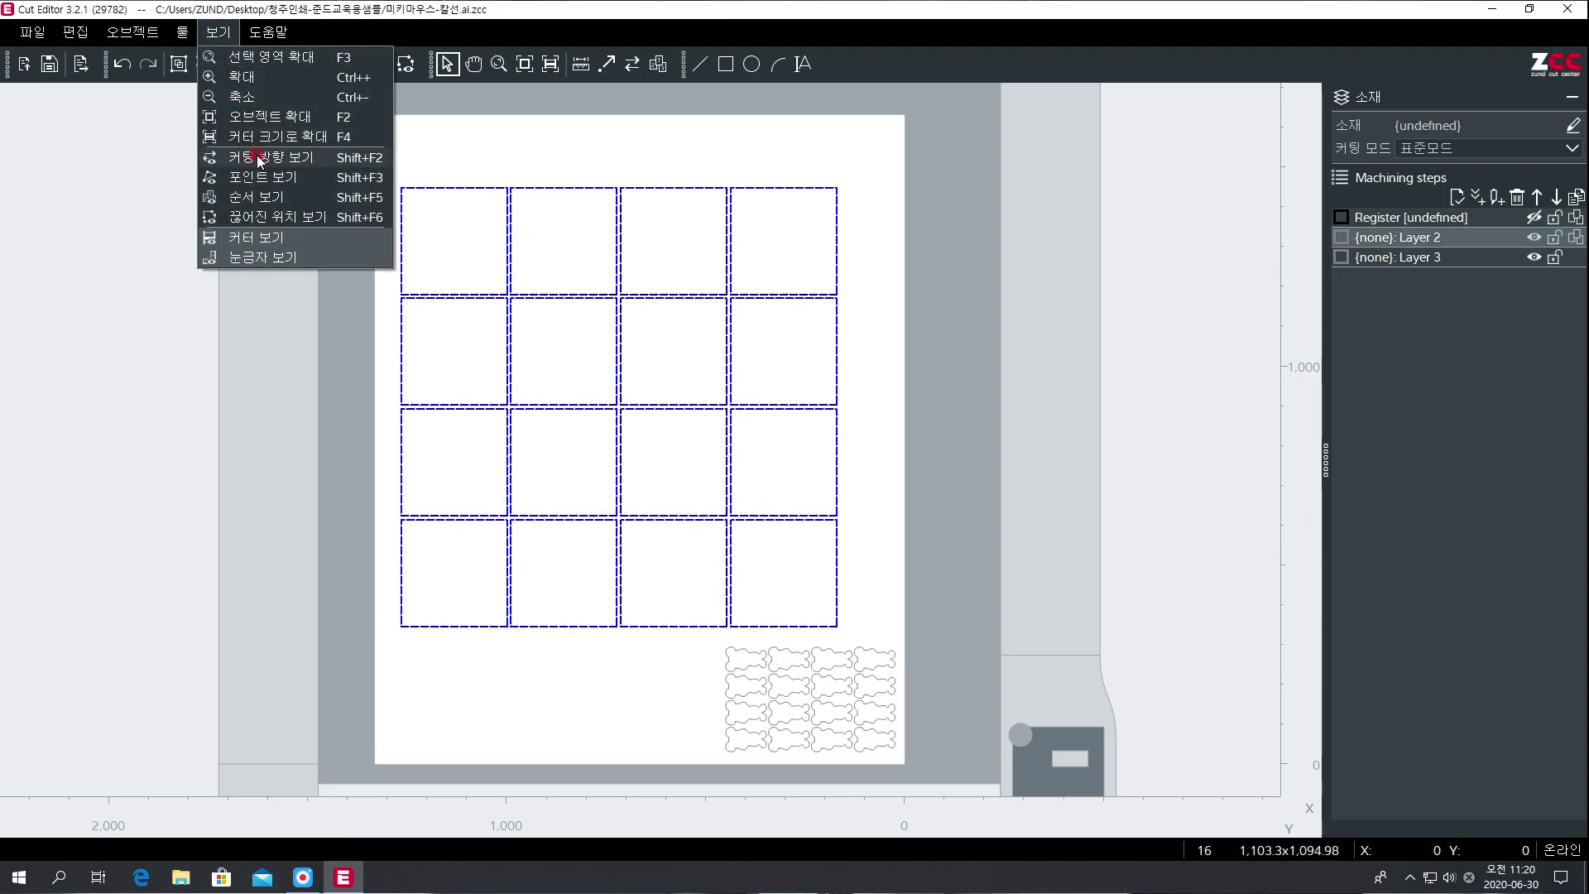
left_click(260, 196)
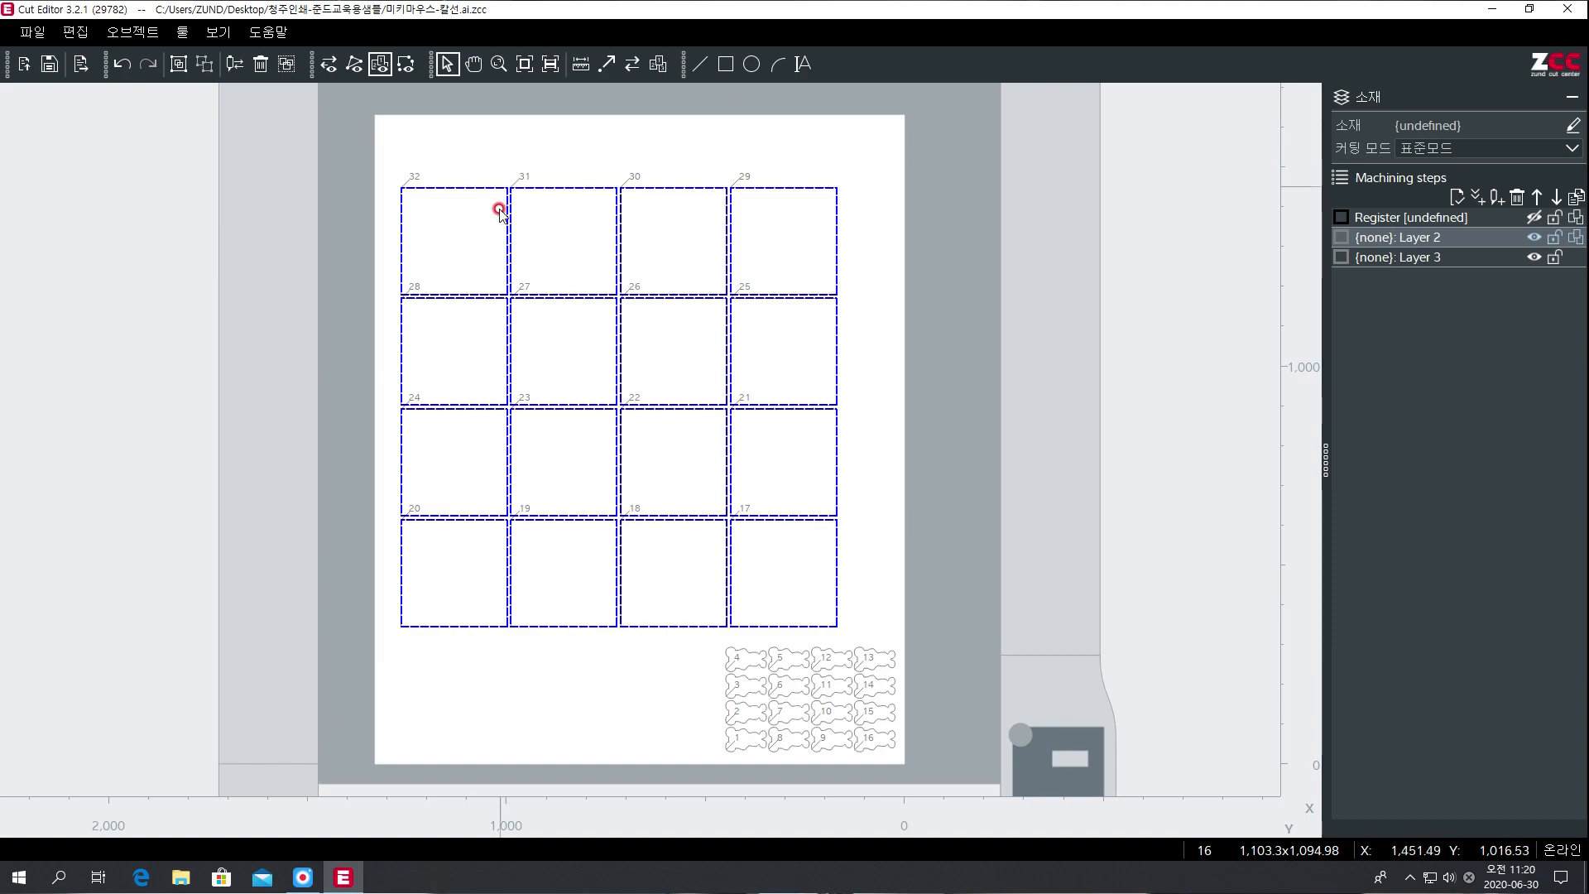
left_click(900, 313)
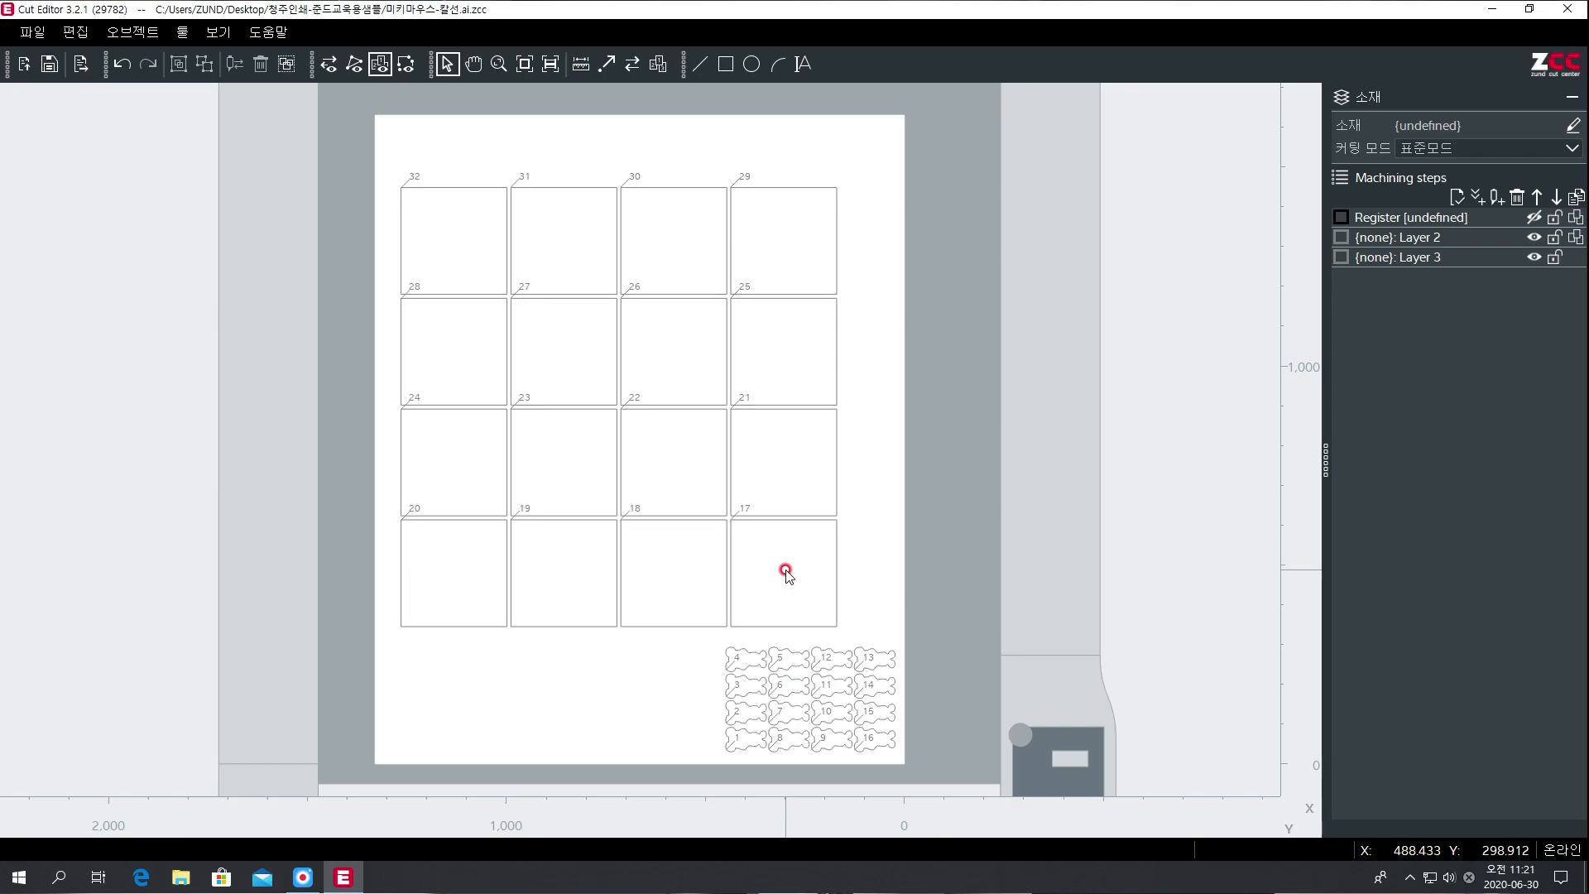
Run efficient automatic optimization on the sixteen squares with machining-method priority, minimum travel distance and cutting-direction changes allowed.
left_click_drag(290, 126, 878, 651)
left_click(182, 32)
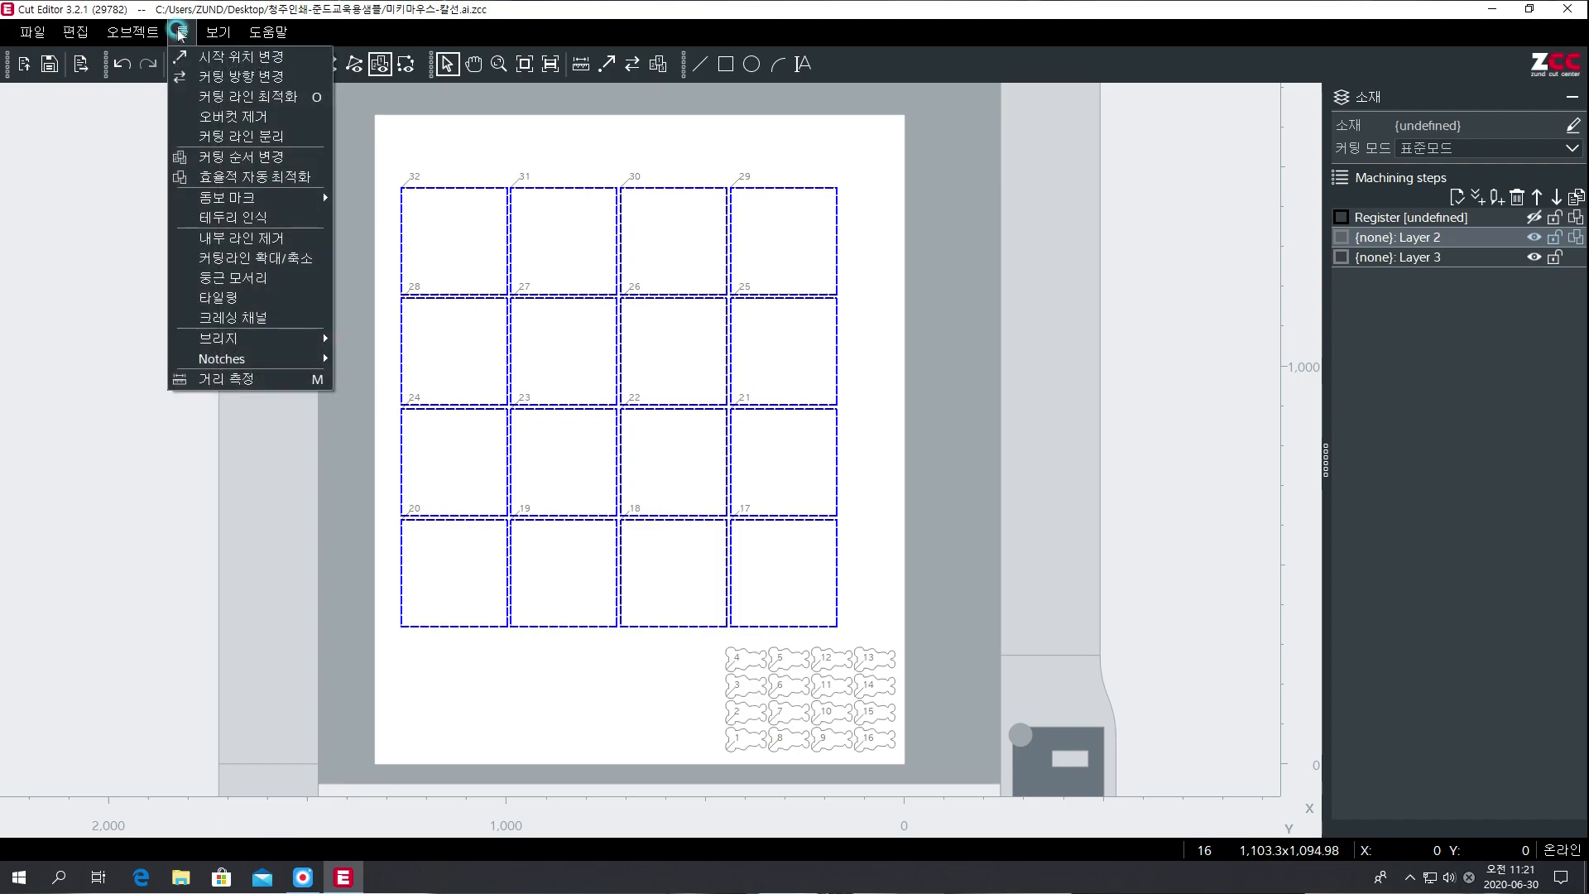
left_click(235, 178)
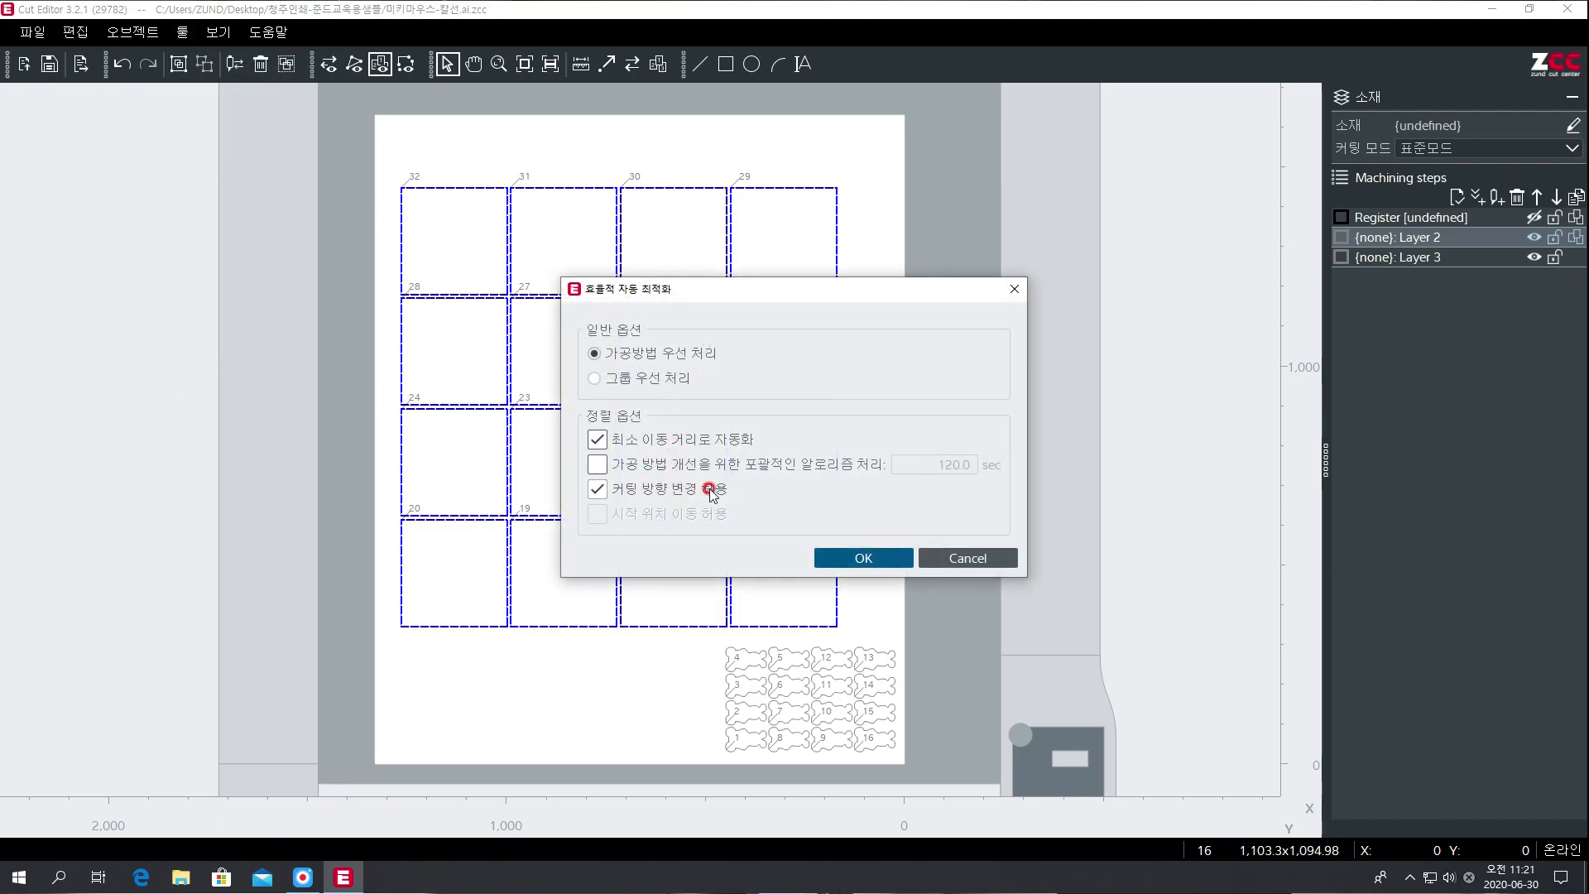
left_click(861, 558)
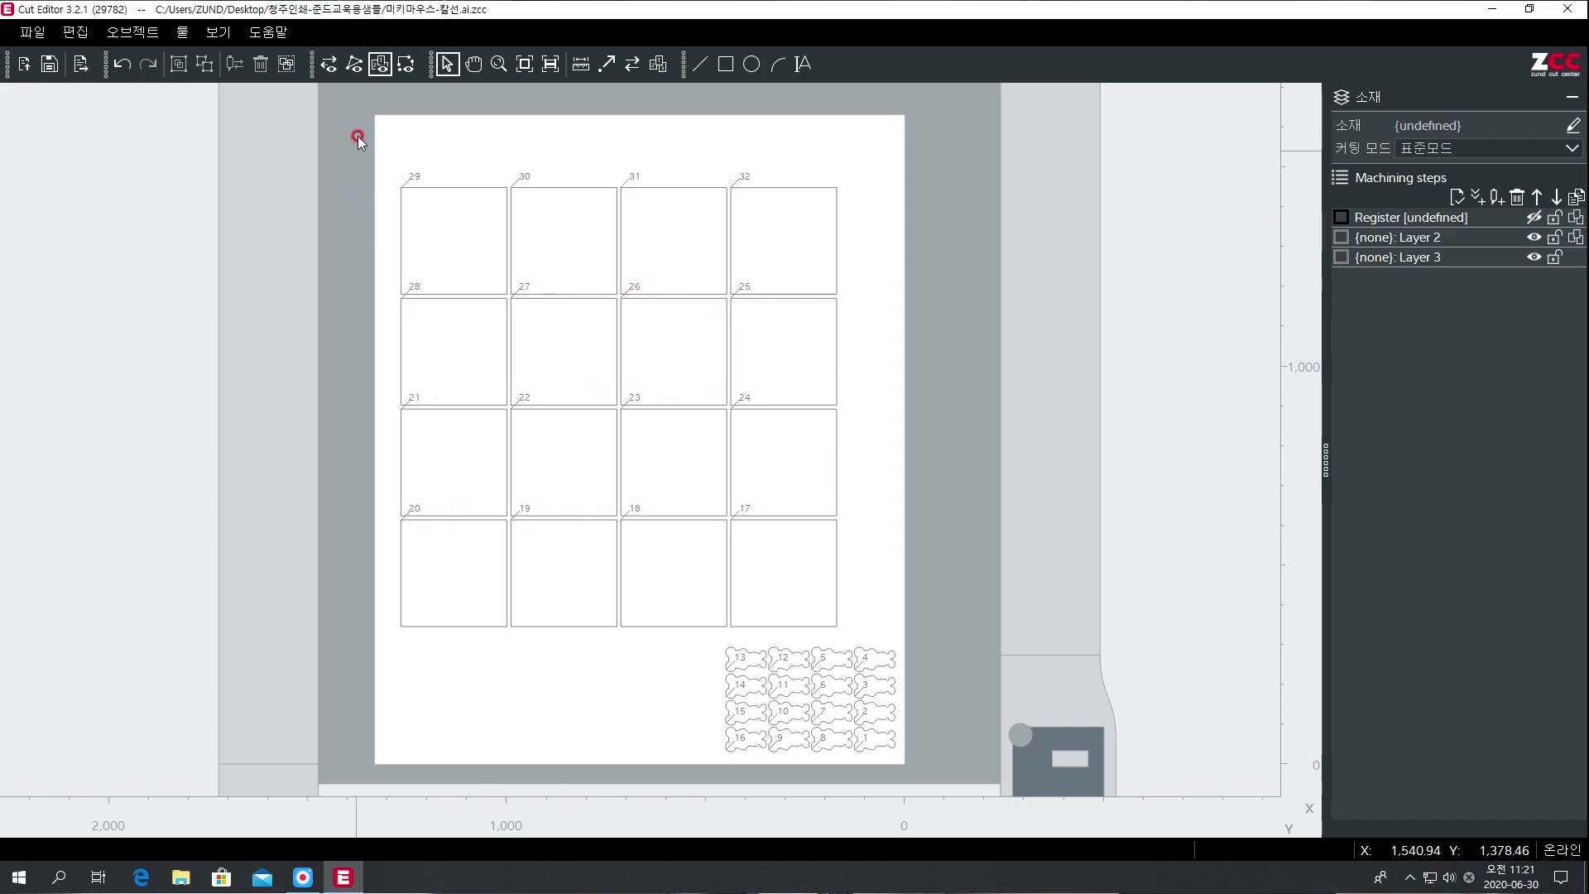
Examine the new cutting sequence of the sixteen squares and review the tools available for them.
left_click_drag(364, 140, 878, 629)
left_click(876, 628)
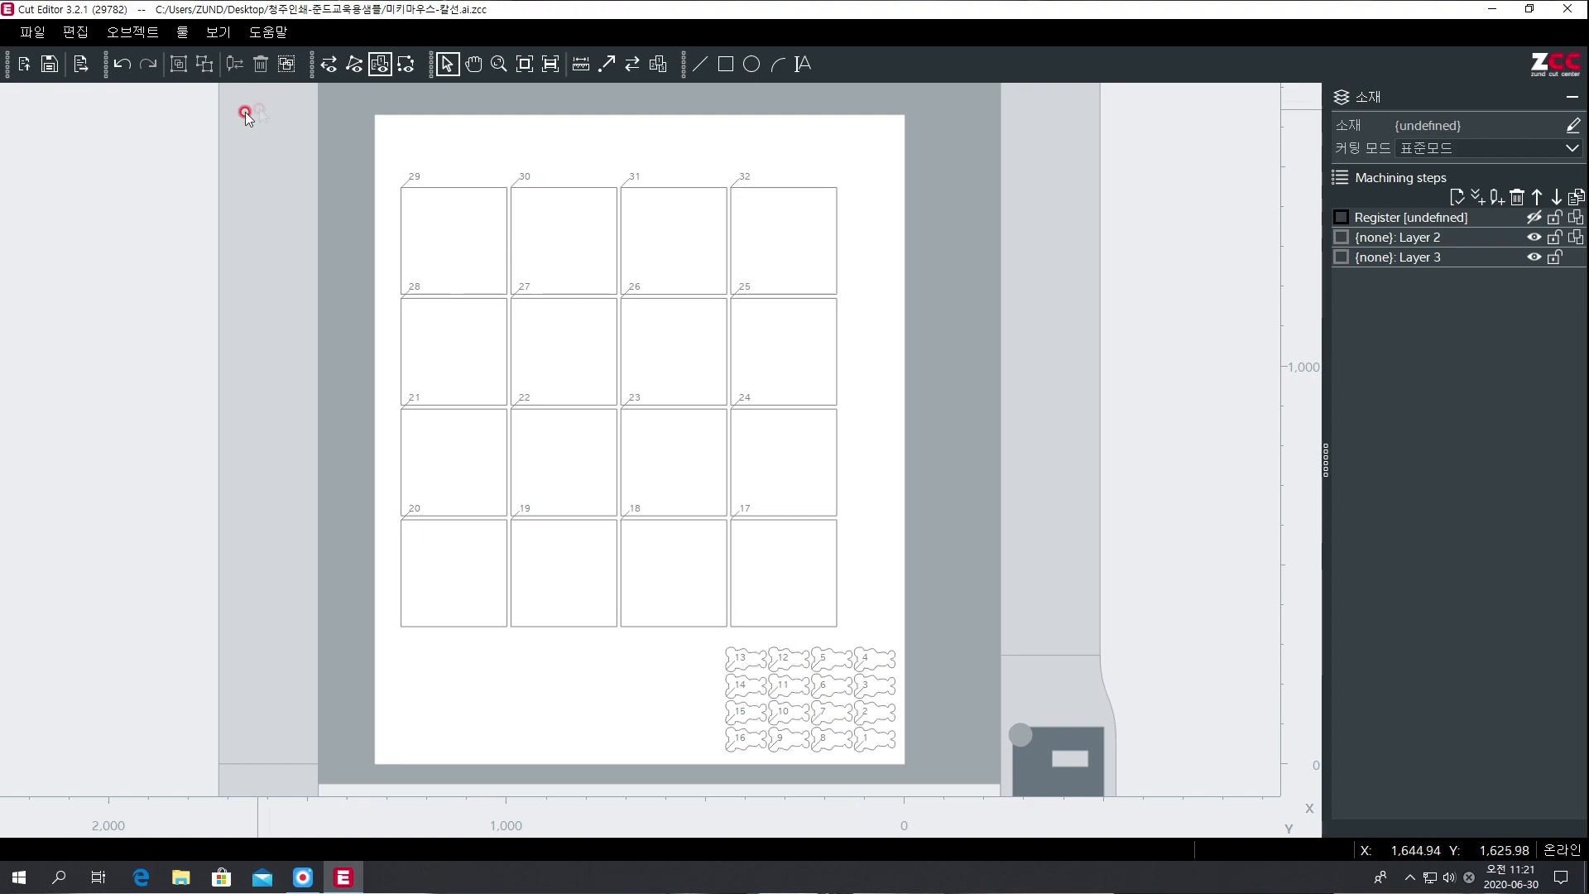
left_click(182, 31)
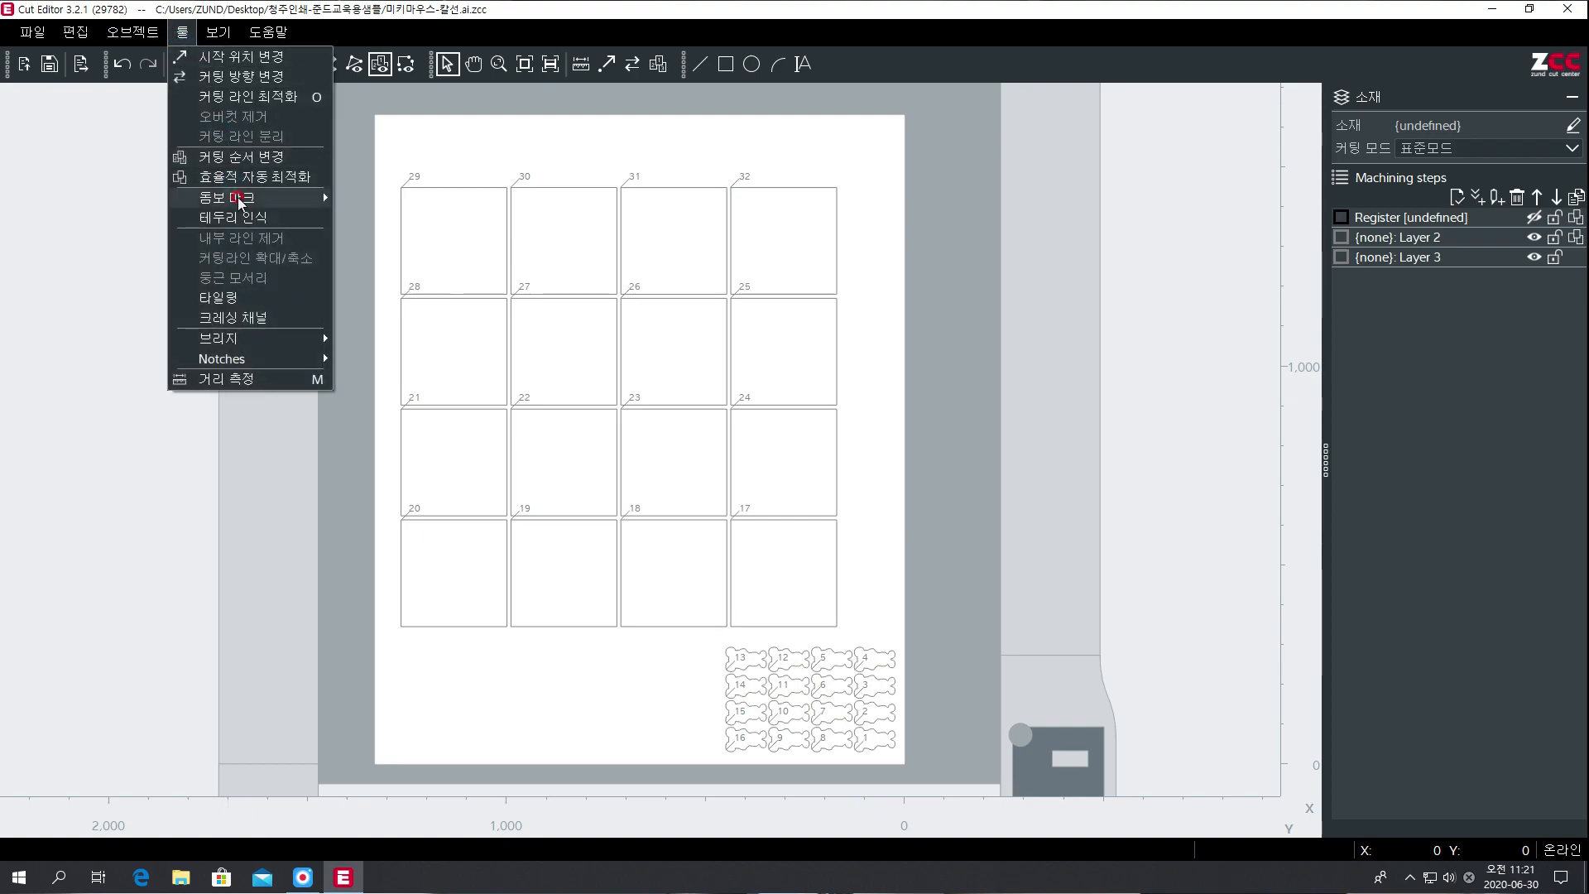
left_click(408, 187)
left_click_drag(365, 161, 855, 638)
left_click(870, 494)
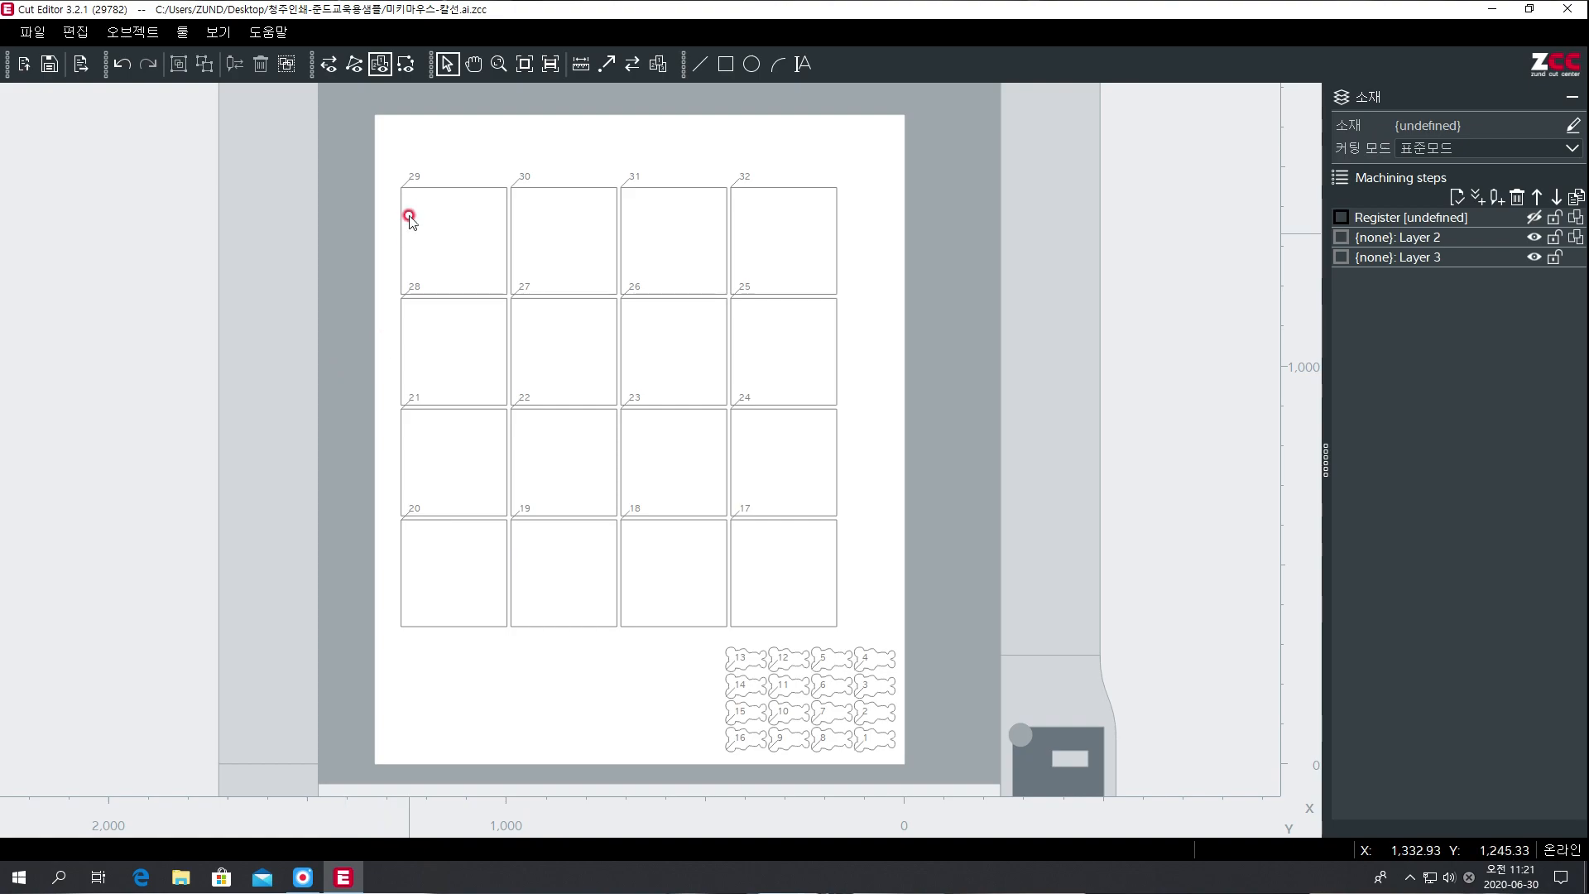
left_click_drag(374, 164, 867, 635)
left_click(866, 635)
left_click(431, 201)
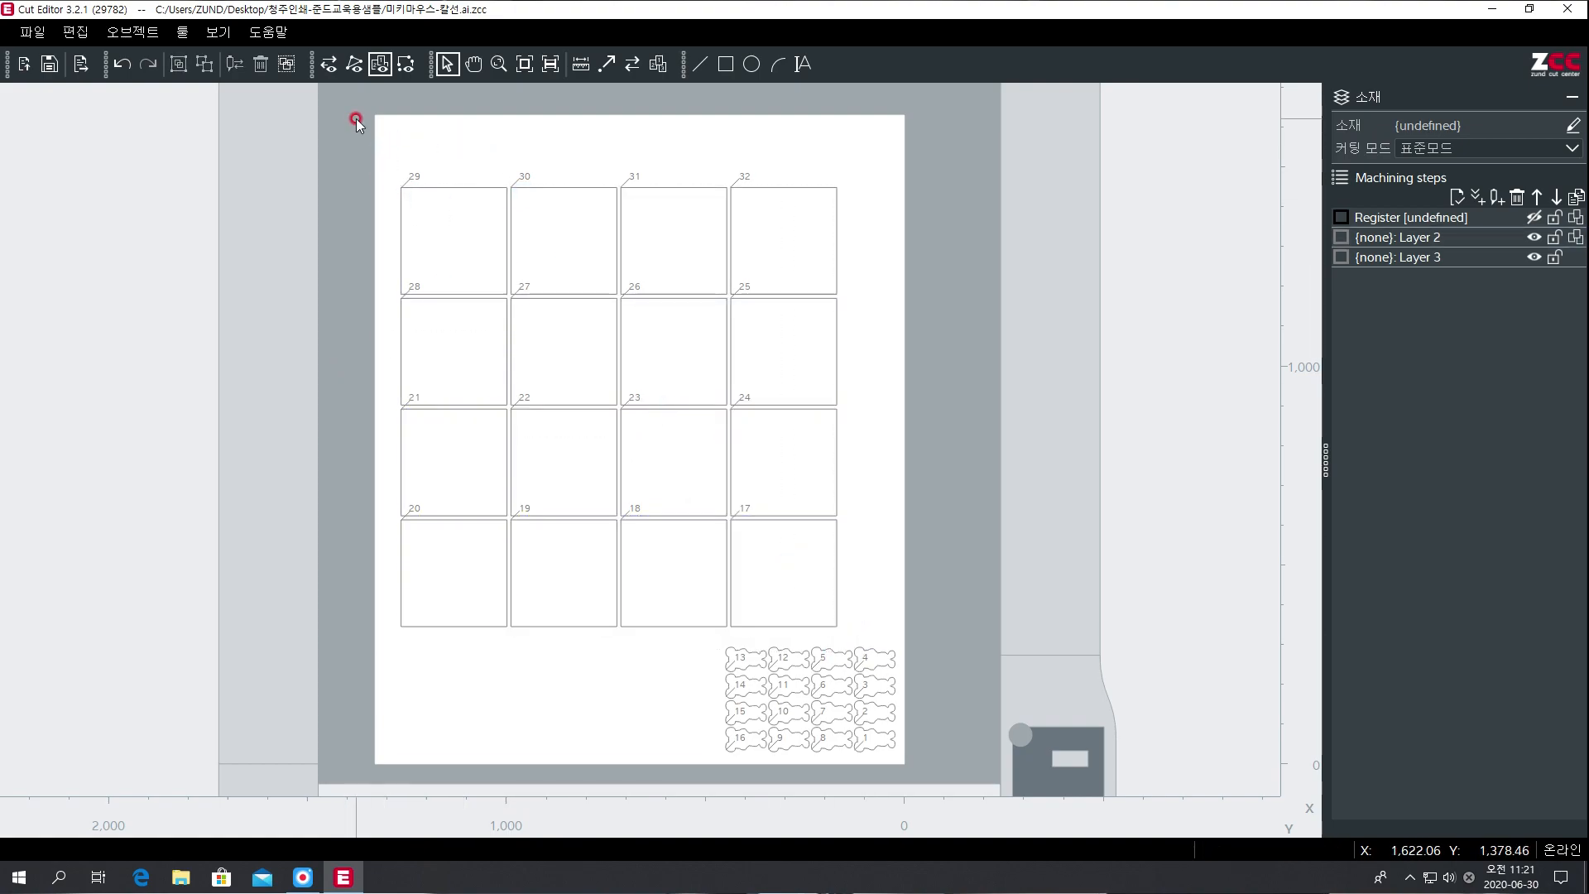
left_click_drag(380, 163, 625, 412)
left_click(852, 420)
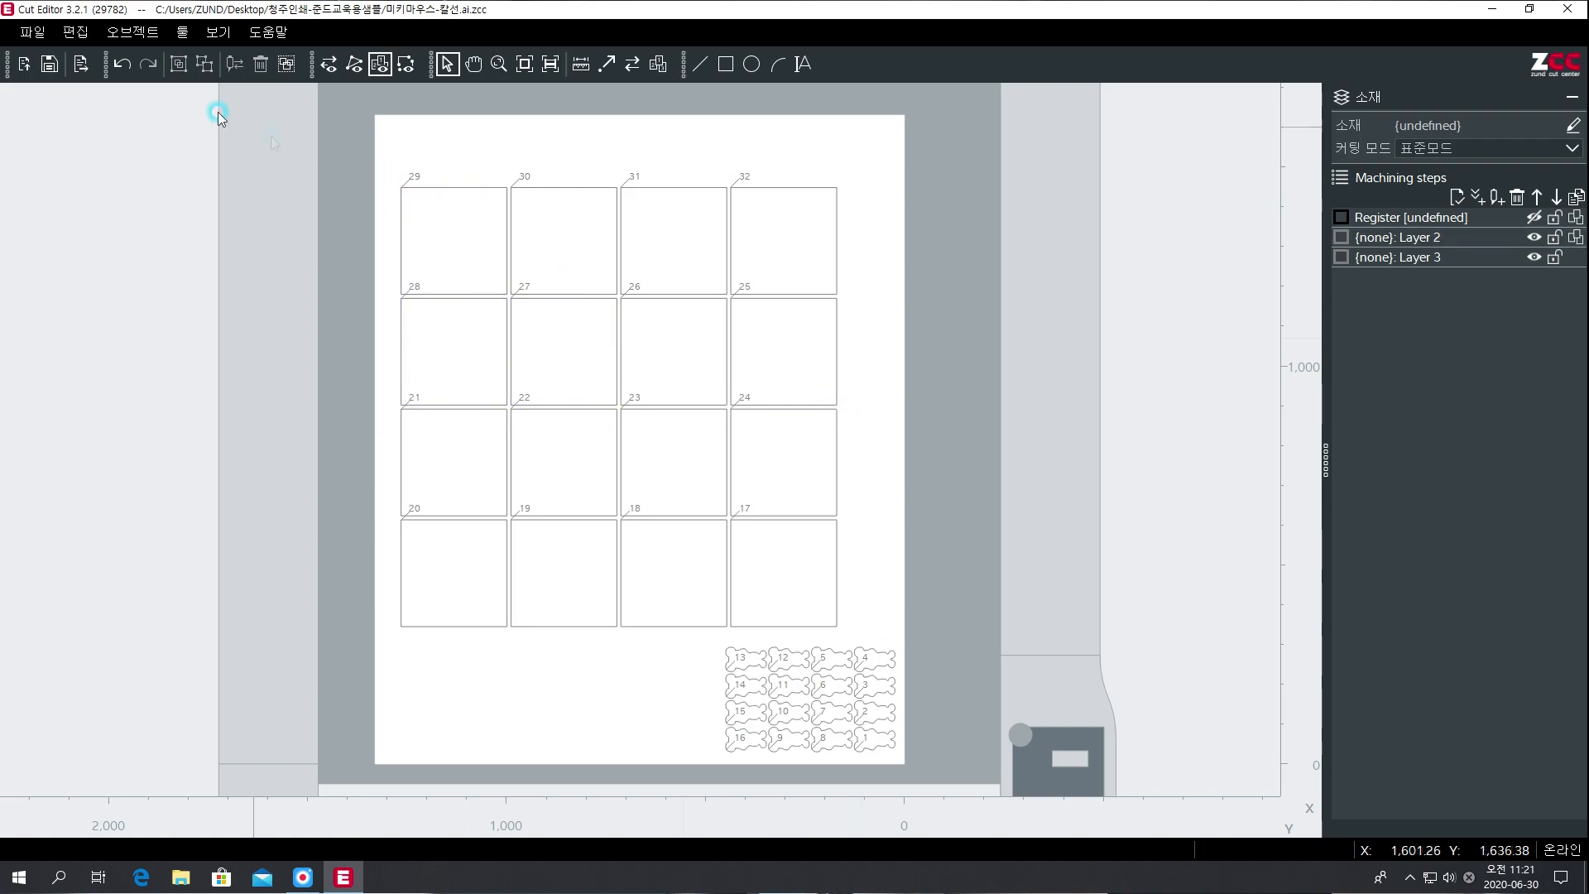
Insert bridges with a width of 5 on the bottom, left and top edges of the grid's lower-left square.
left_click(193, 35)
mouse_move(229, 342)
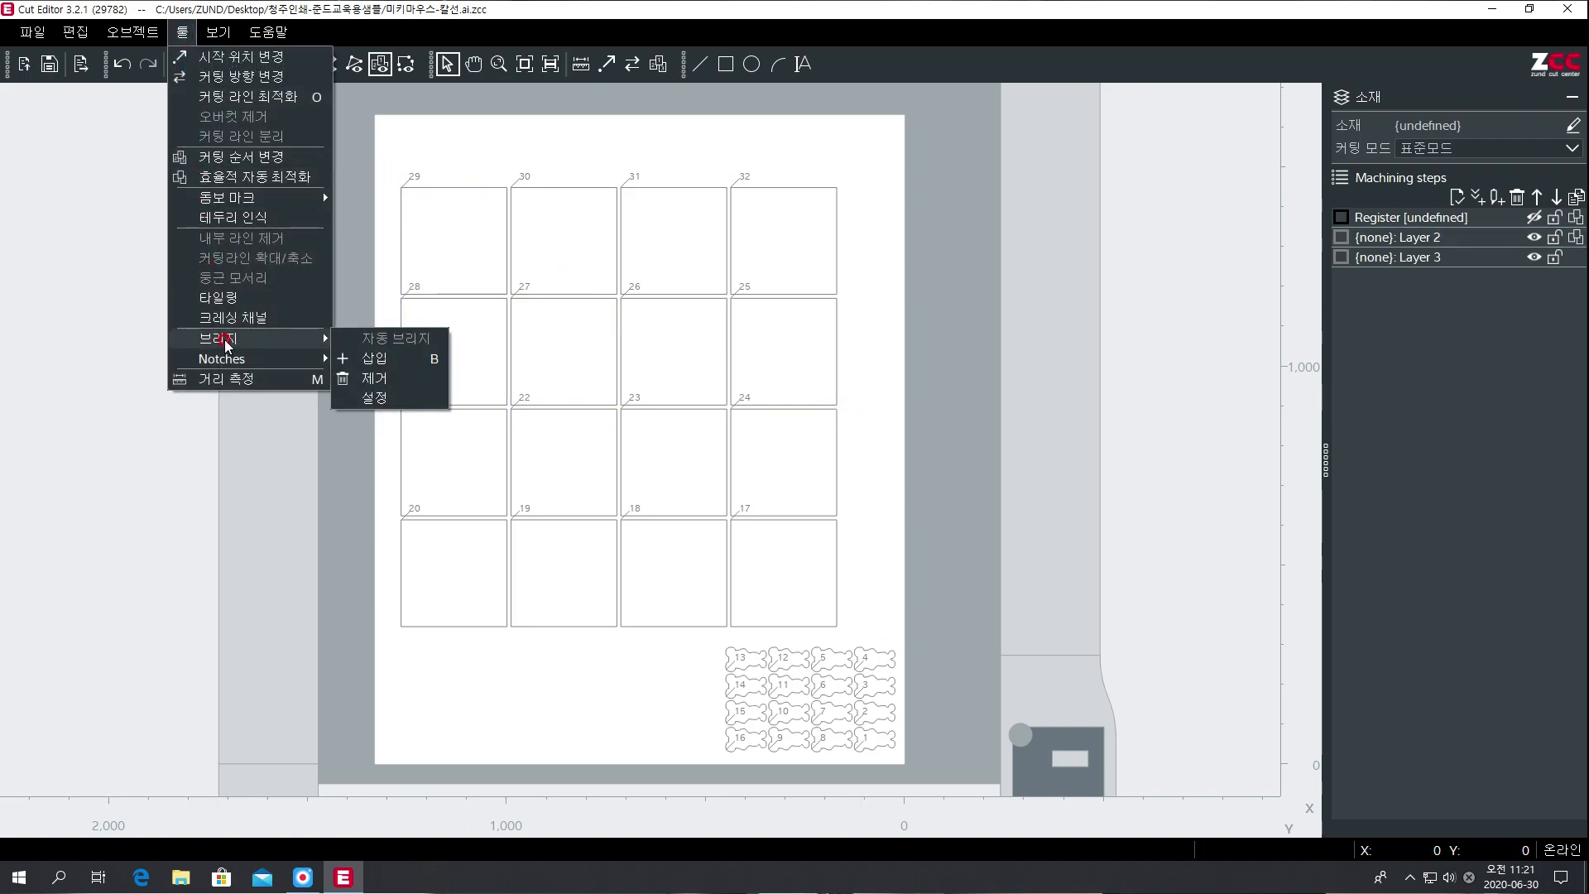
left_click(384, 339)
left_click(374, 359)
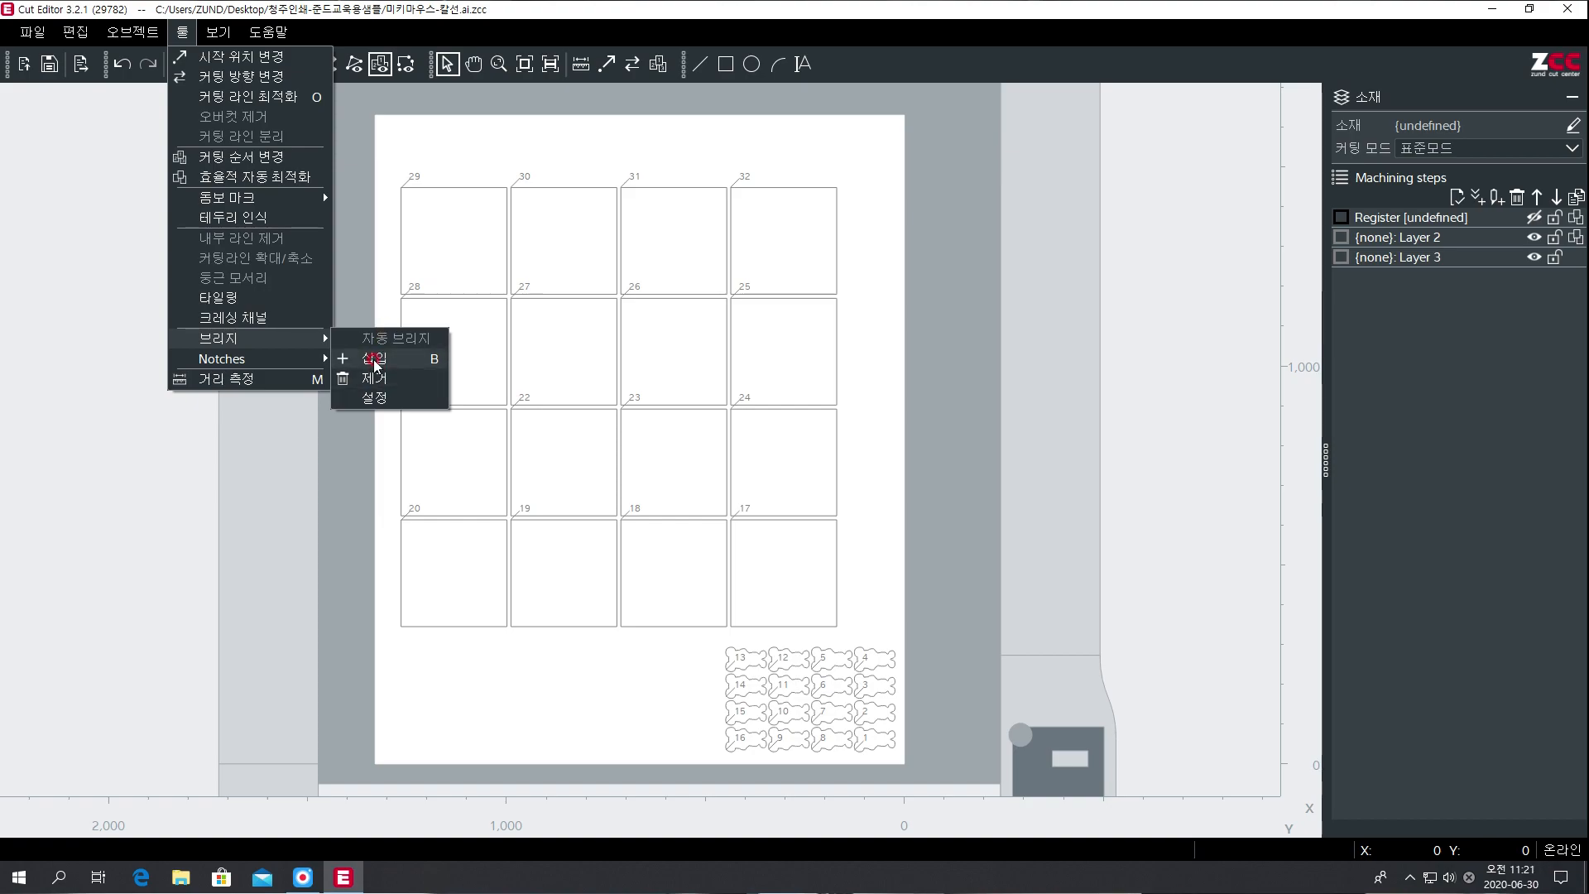
left_click(429, 615)
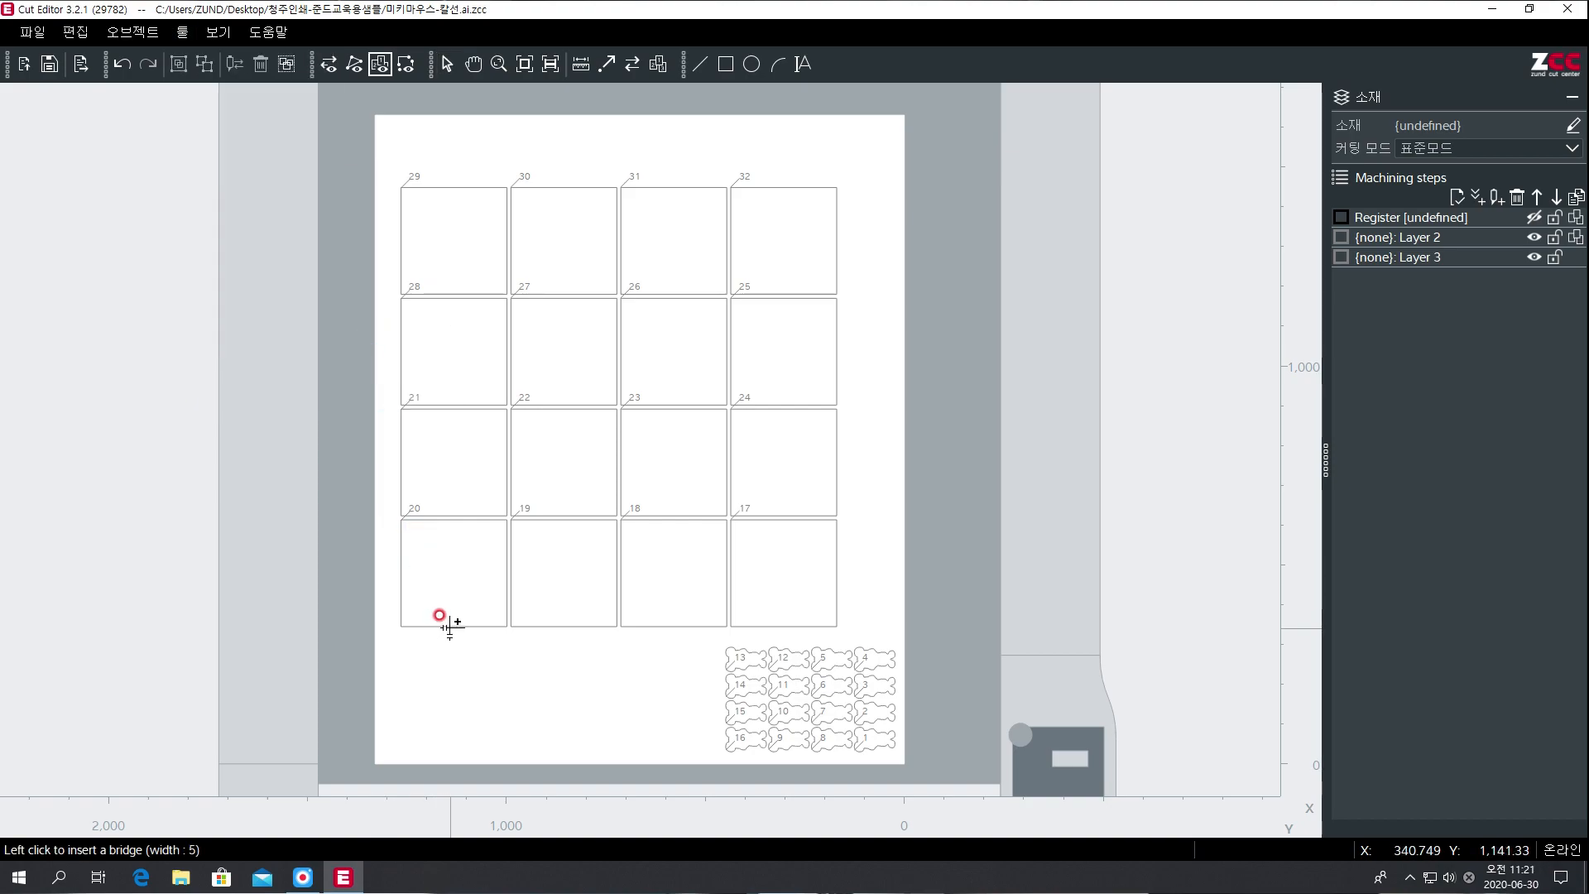
left_click(453, 518)
left_click(386, 552)
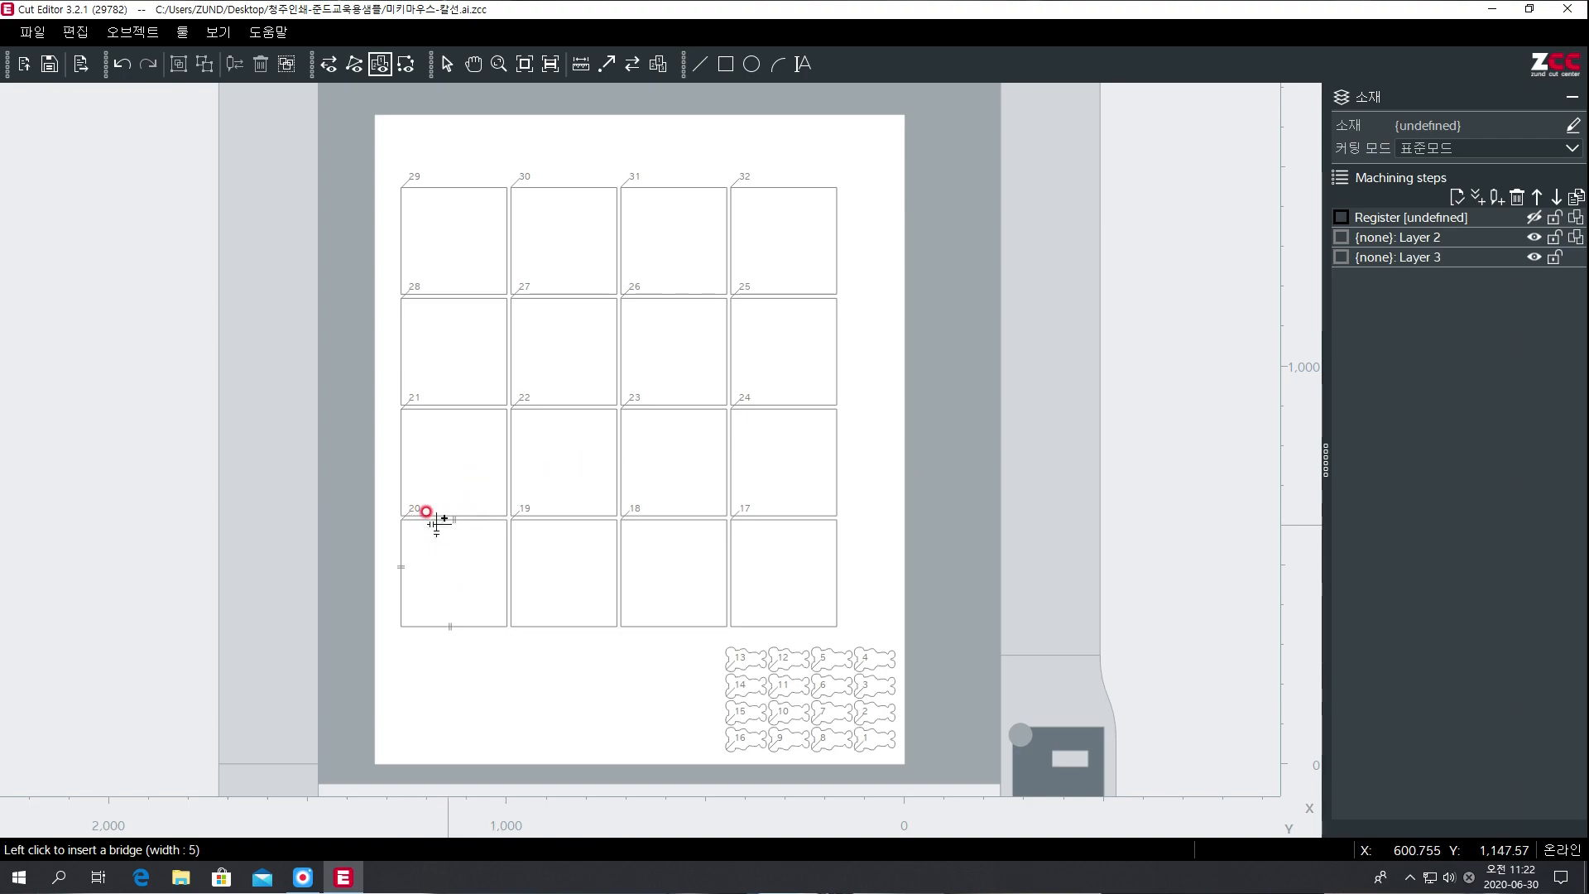
left_click(400, 566)
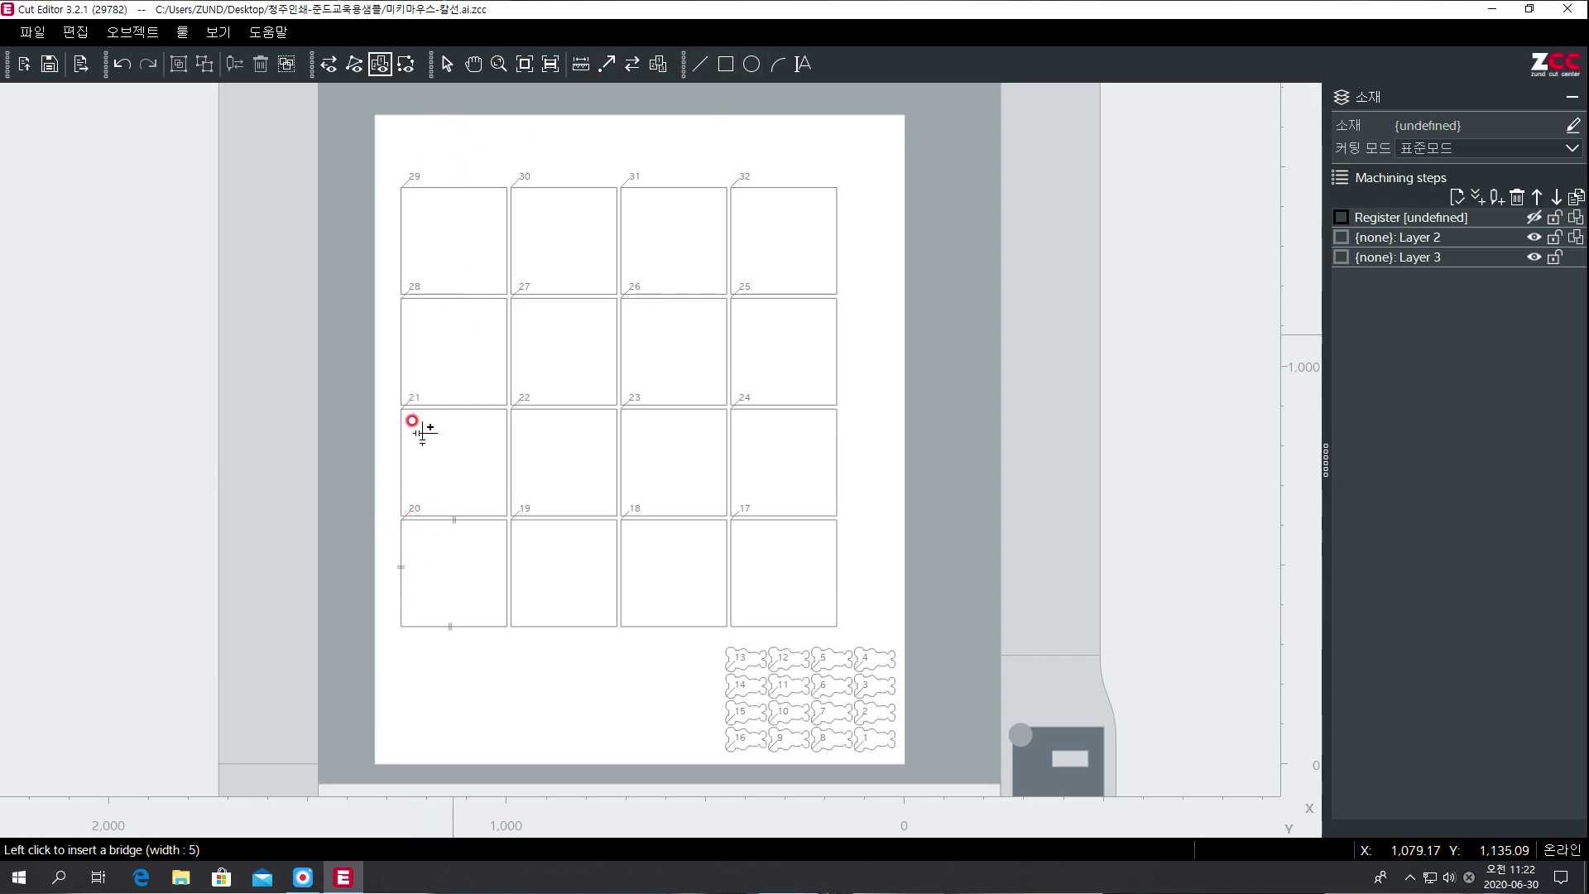
Inspect the bridge on the lower-left square's left edge up close, and leave the bridge insertion tool.
scroll(418, 424, "up", 3)
scroll(436, 692, "up", 3)
scroll(420, 673, "up", 2)
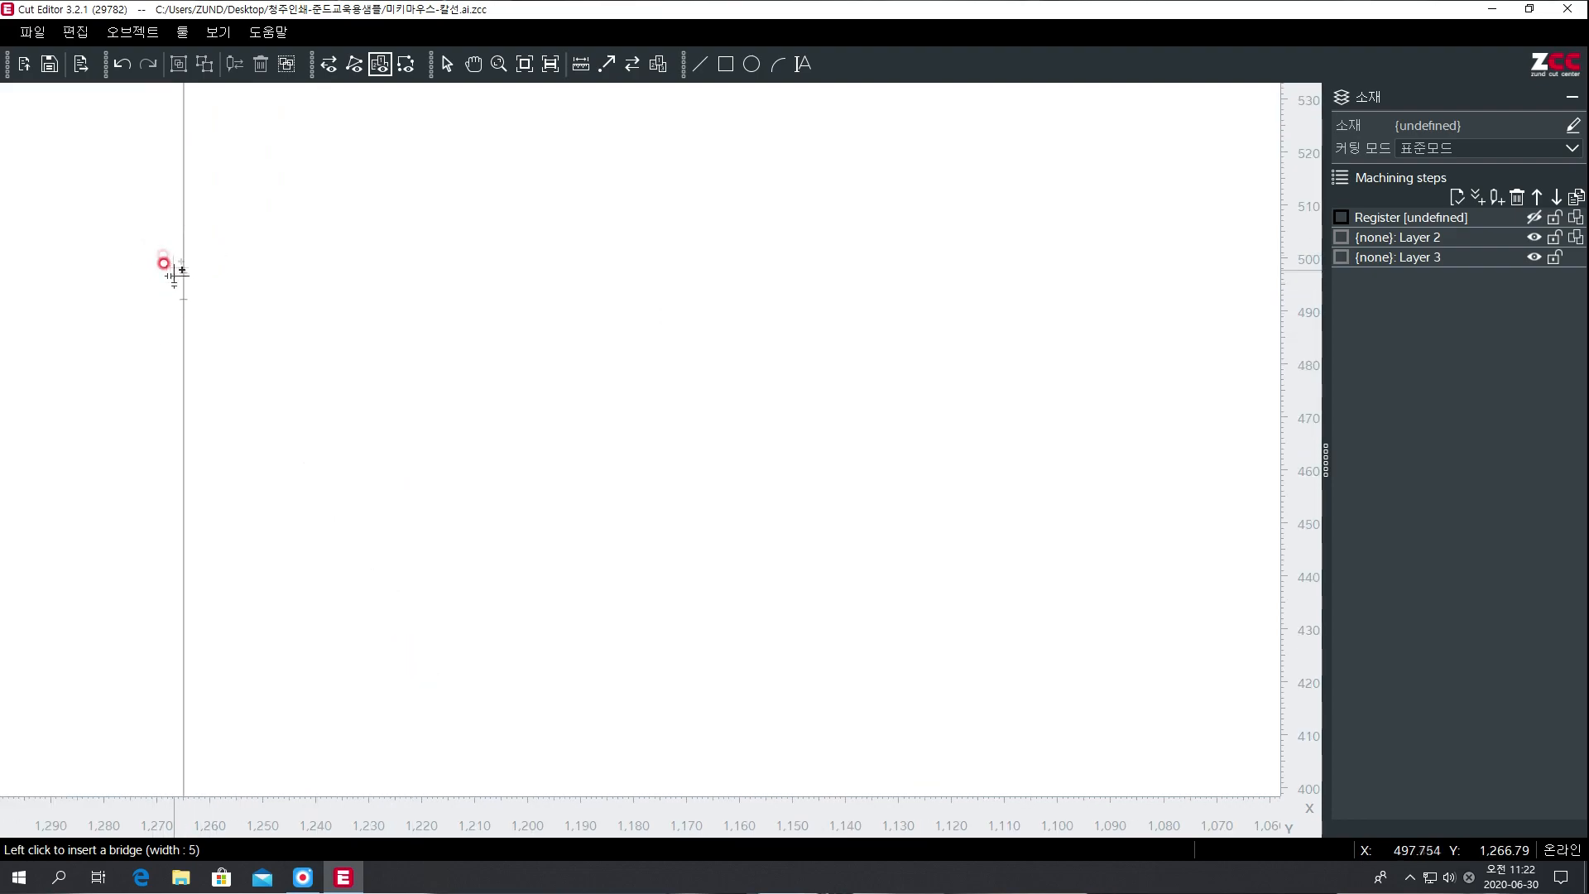
scroll(220, 248, "down", 2)
scroll(219, 248, "down", 4)
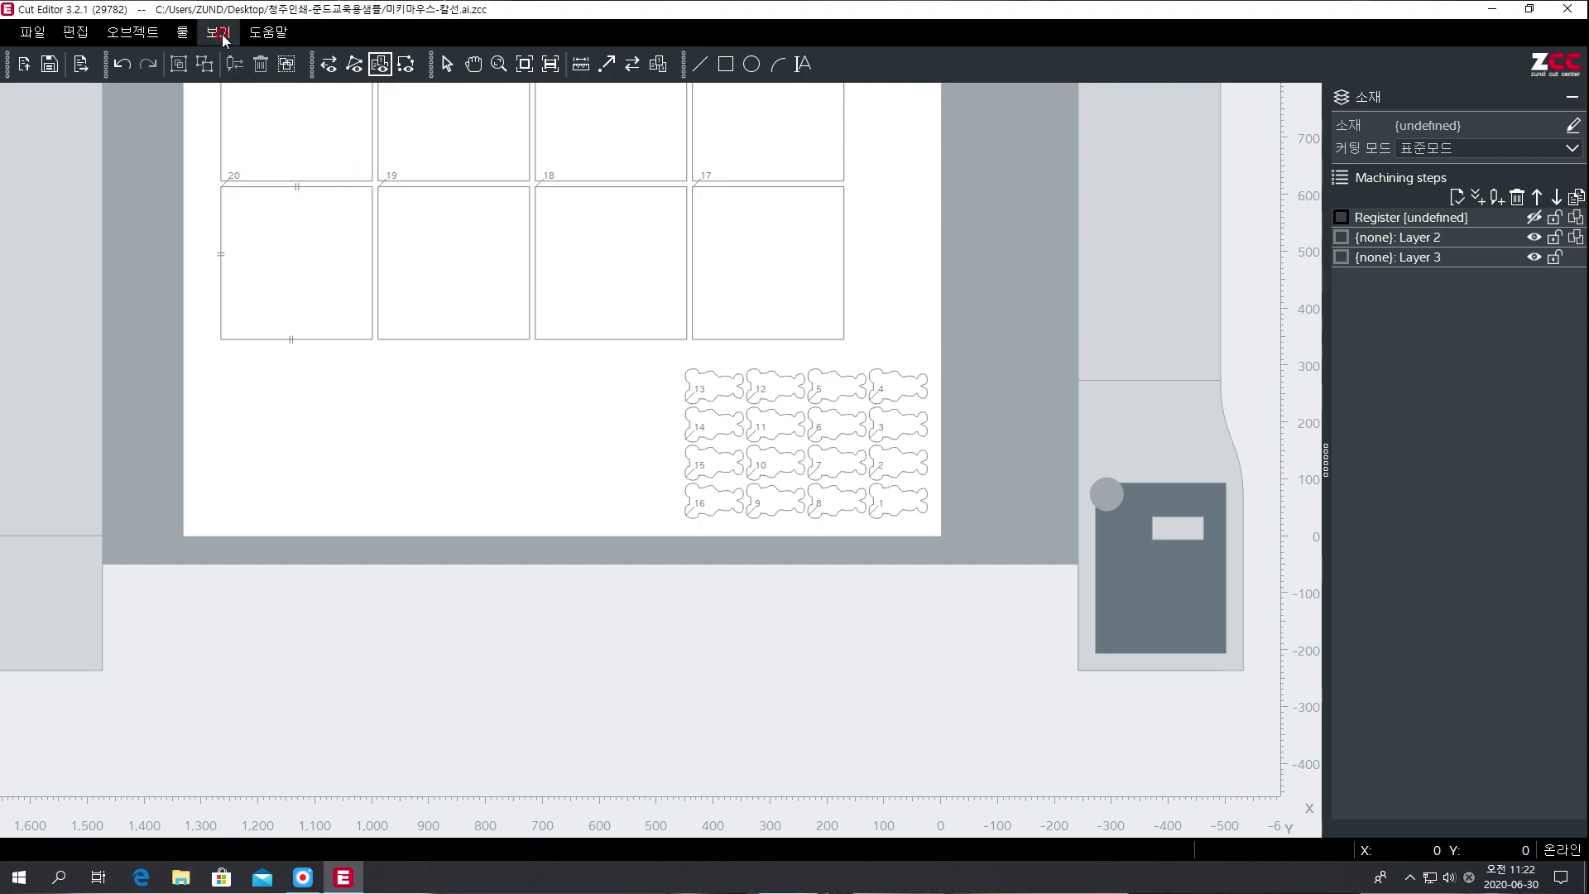
left_click(188, 37)
mouse_move(204, 37)
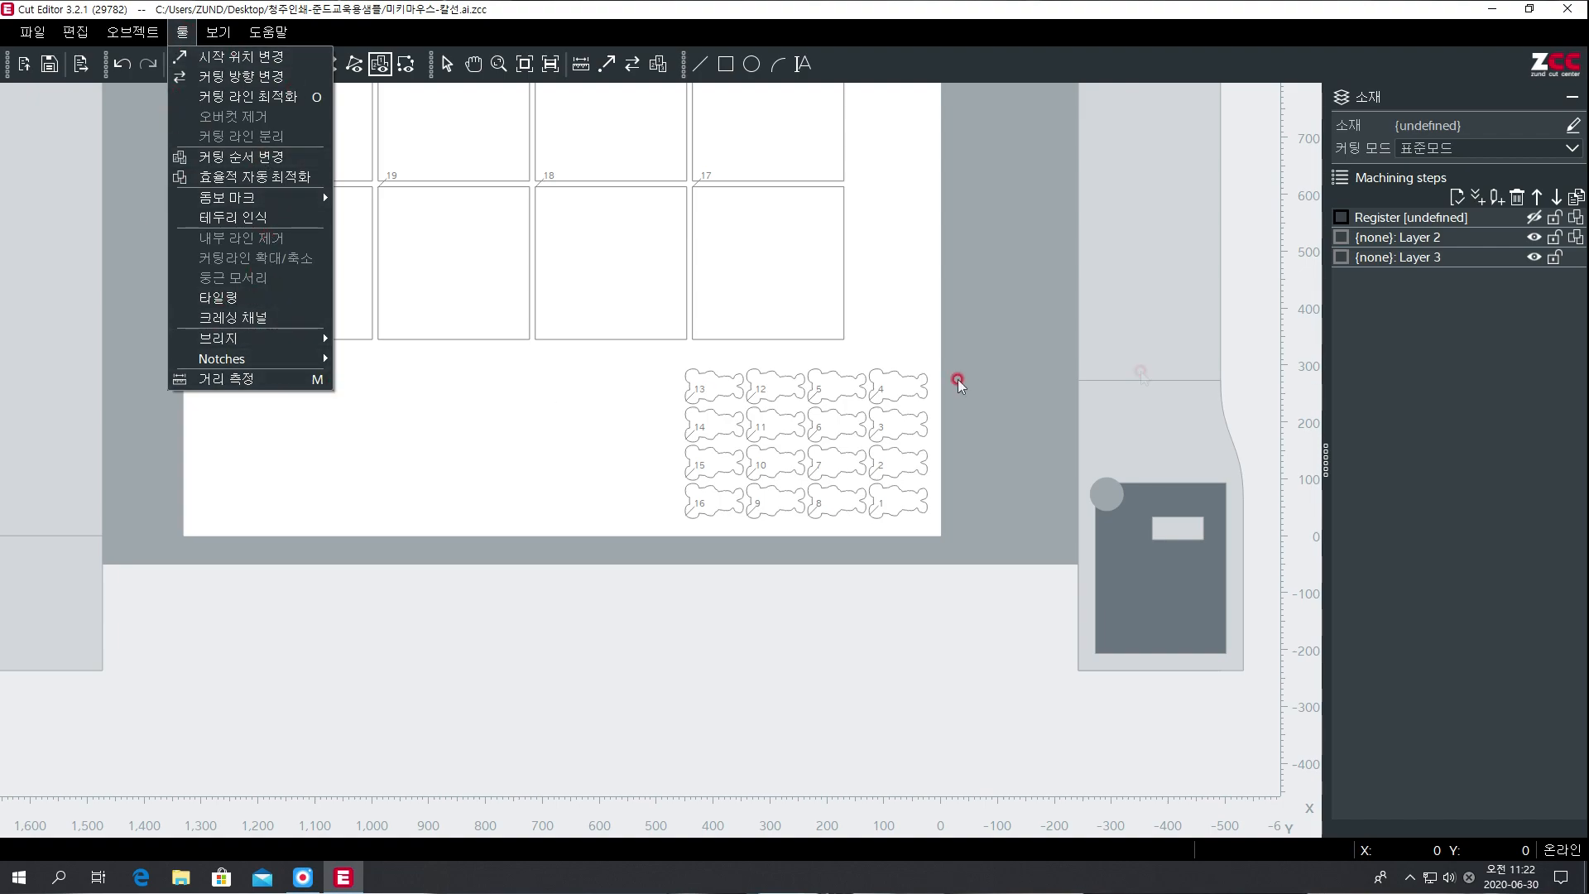
left_click(1087, 273)
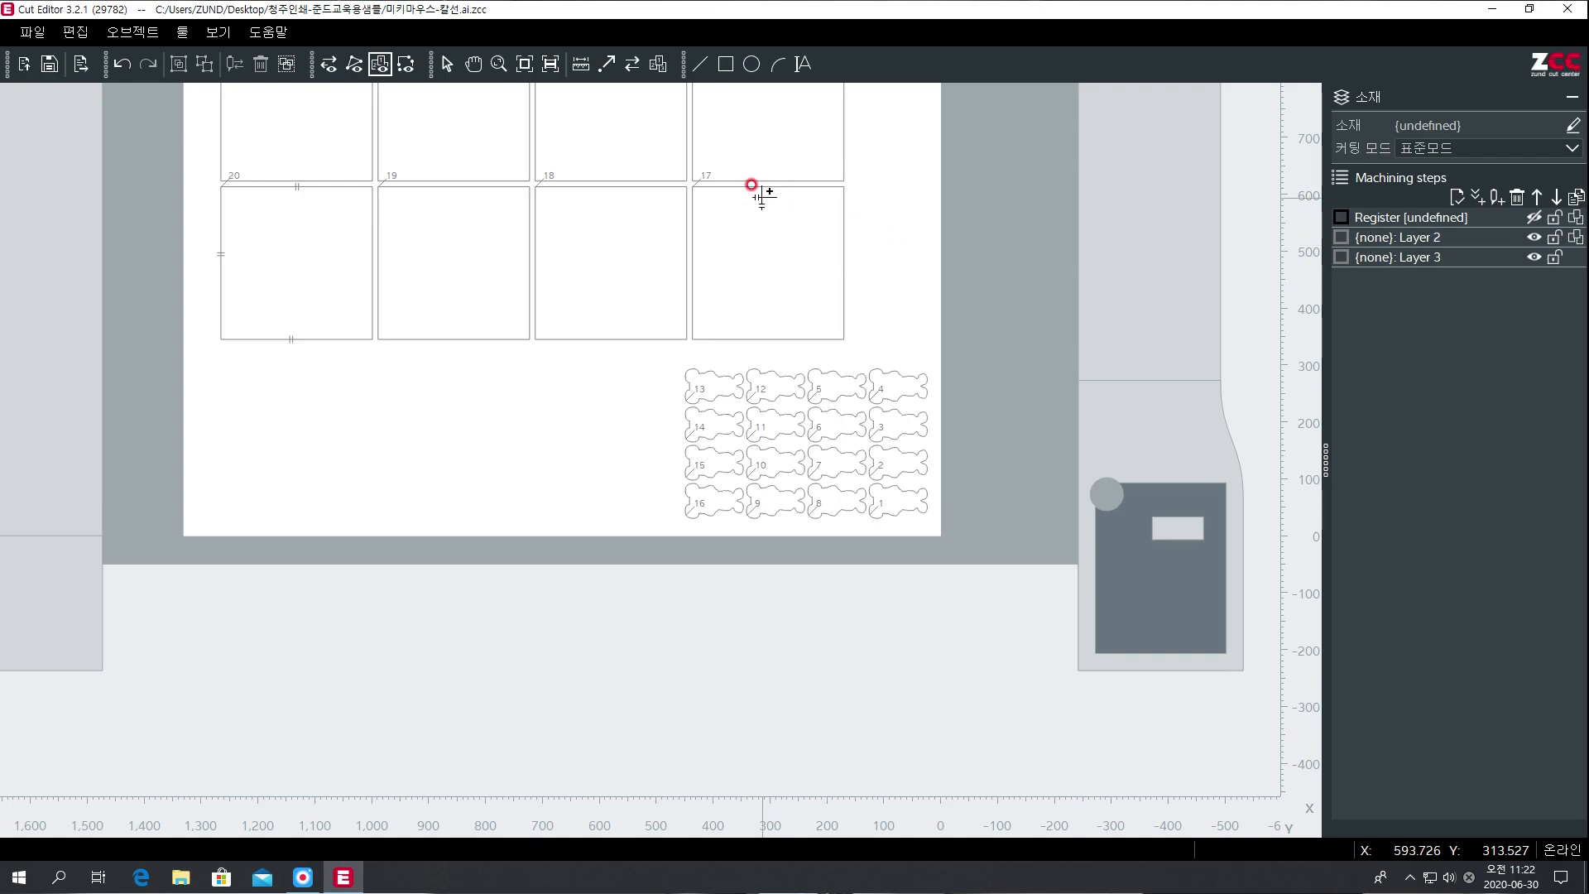
right_click(880, 188)
Assign the grid's lower-right square to a new Thru-cut machining step in standard cutting mode, and select that step.
left_click(829, 195)
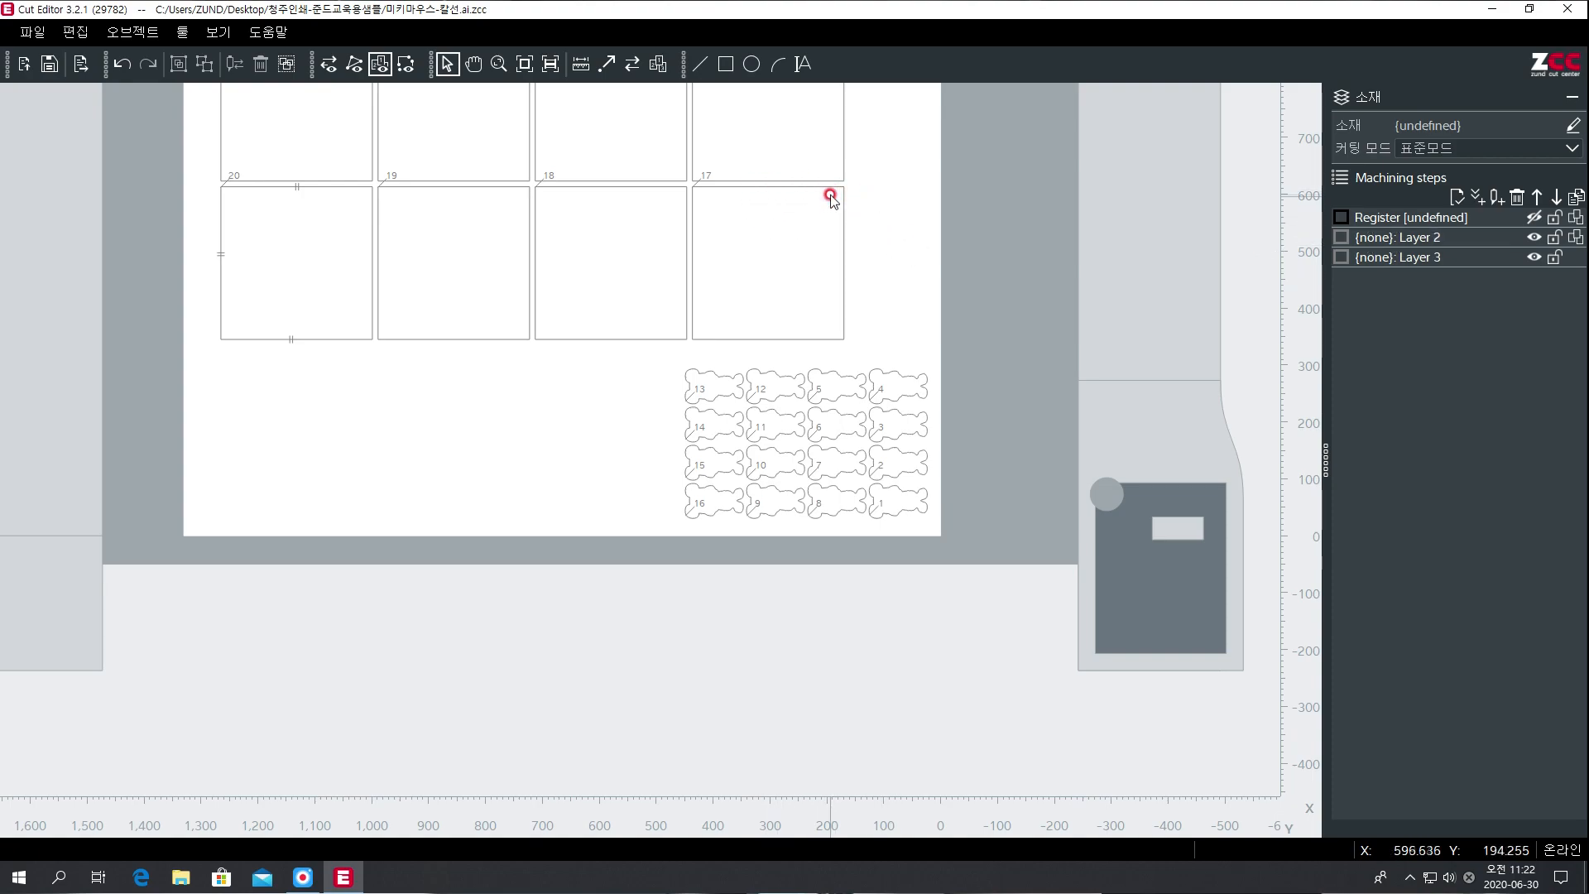
right_click(831, 187)
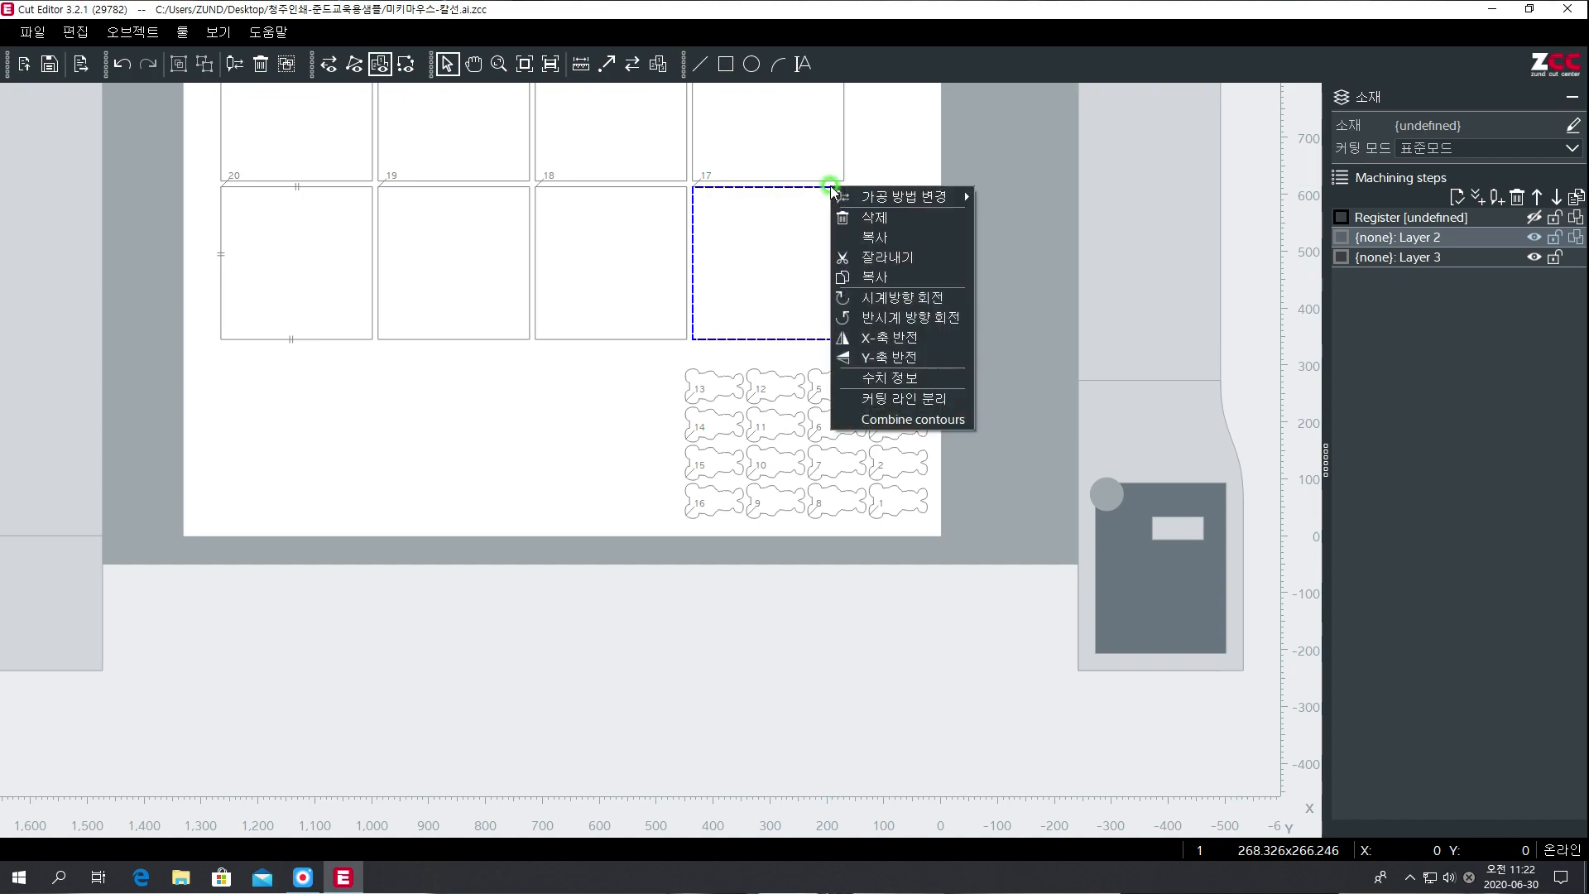
right_click(890, 200)
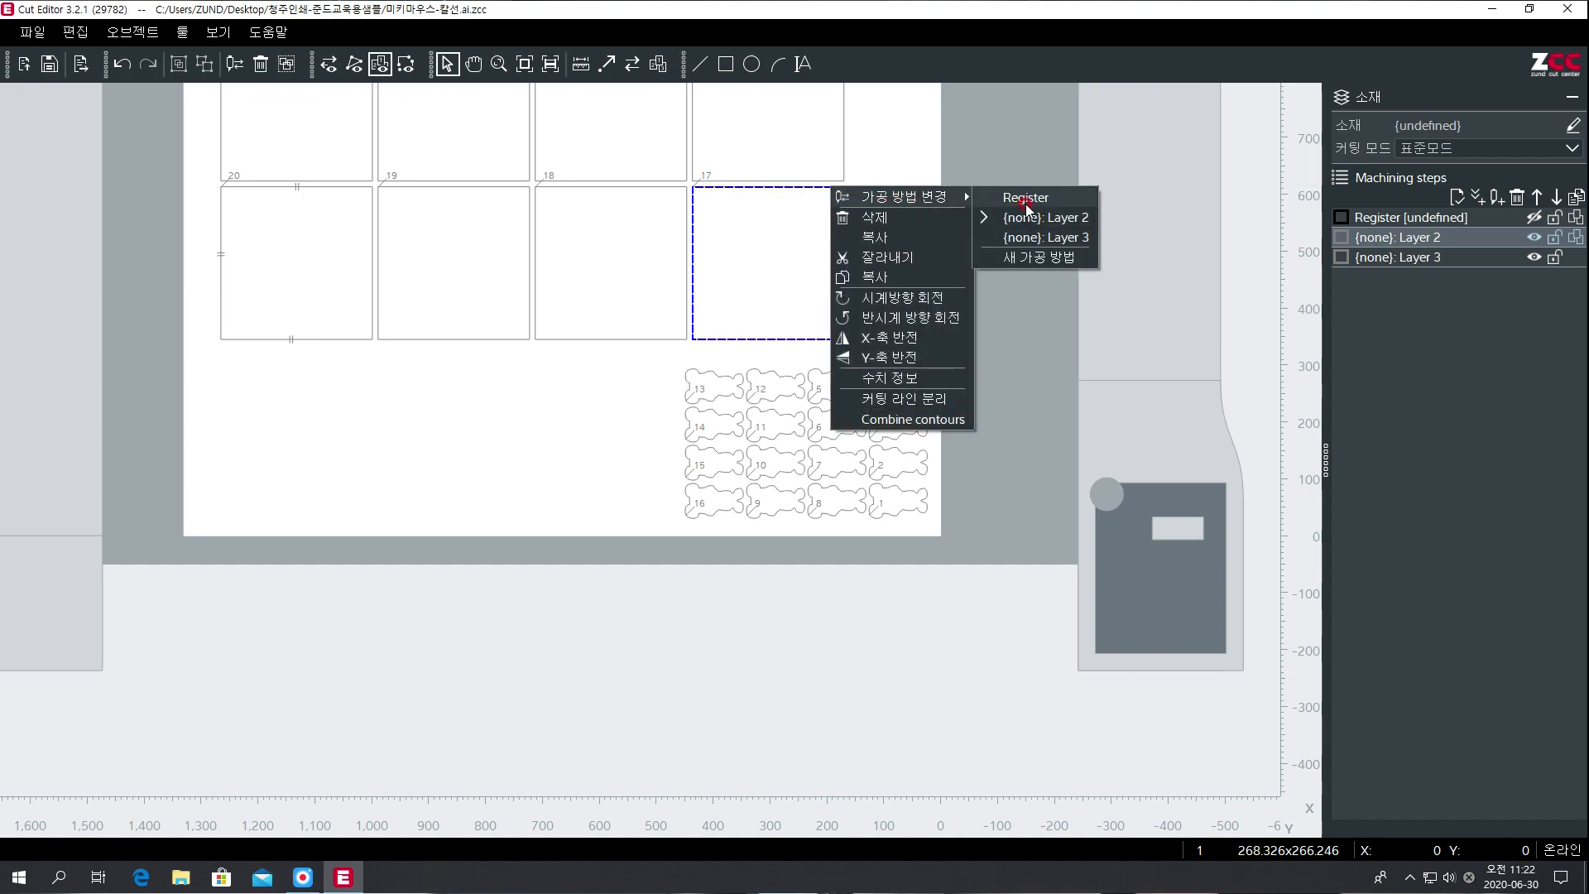
left_click(1069, 240)
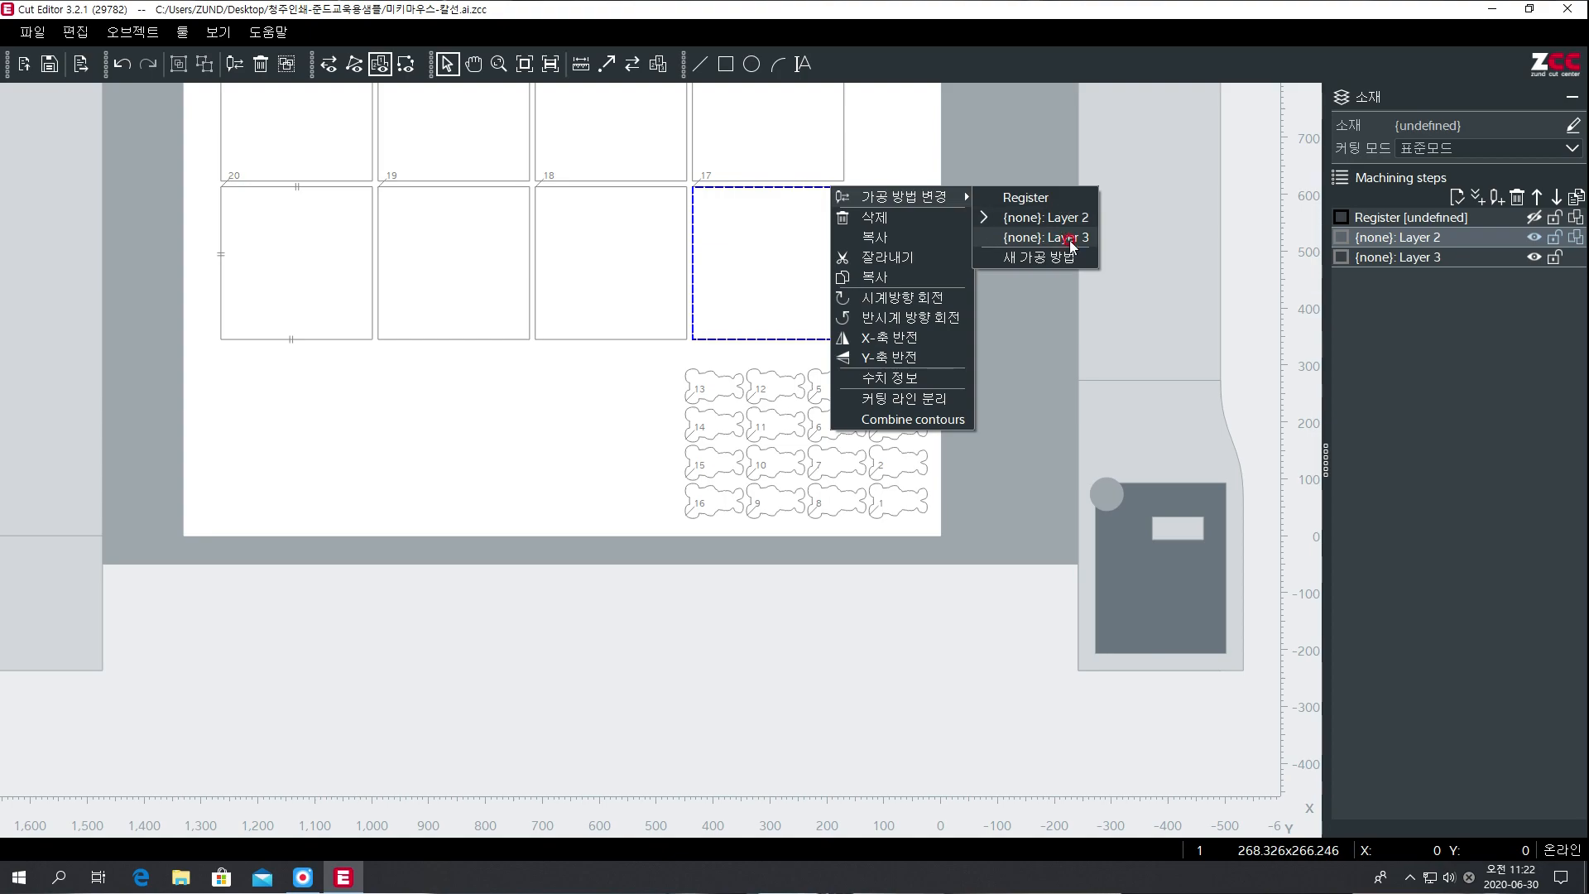
left_click(1025, 257)
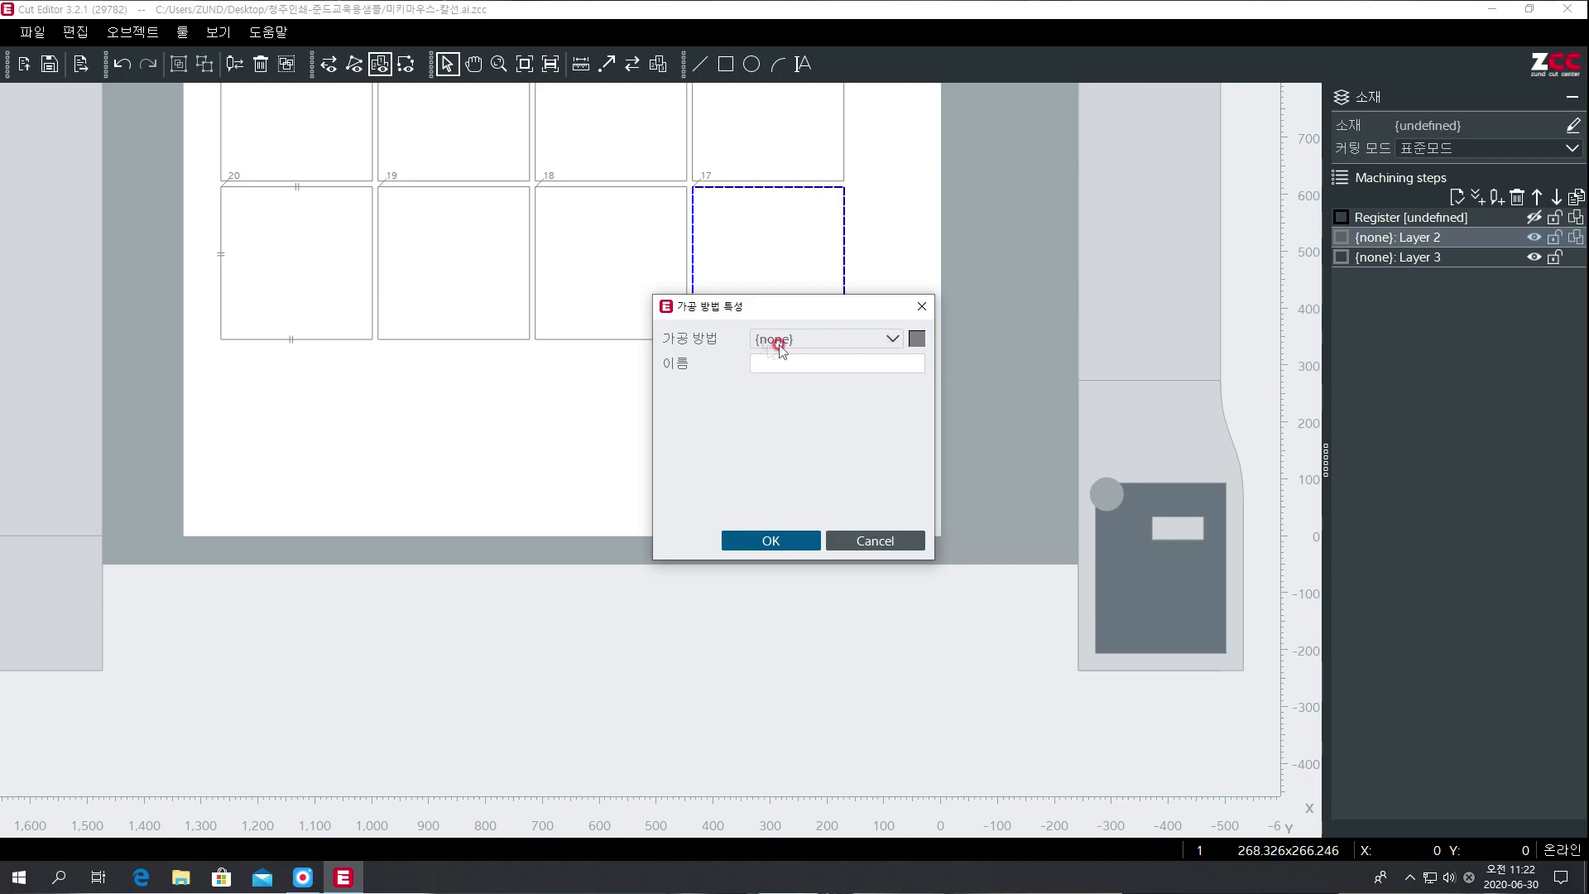
left_click(894, 340)
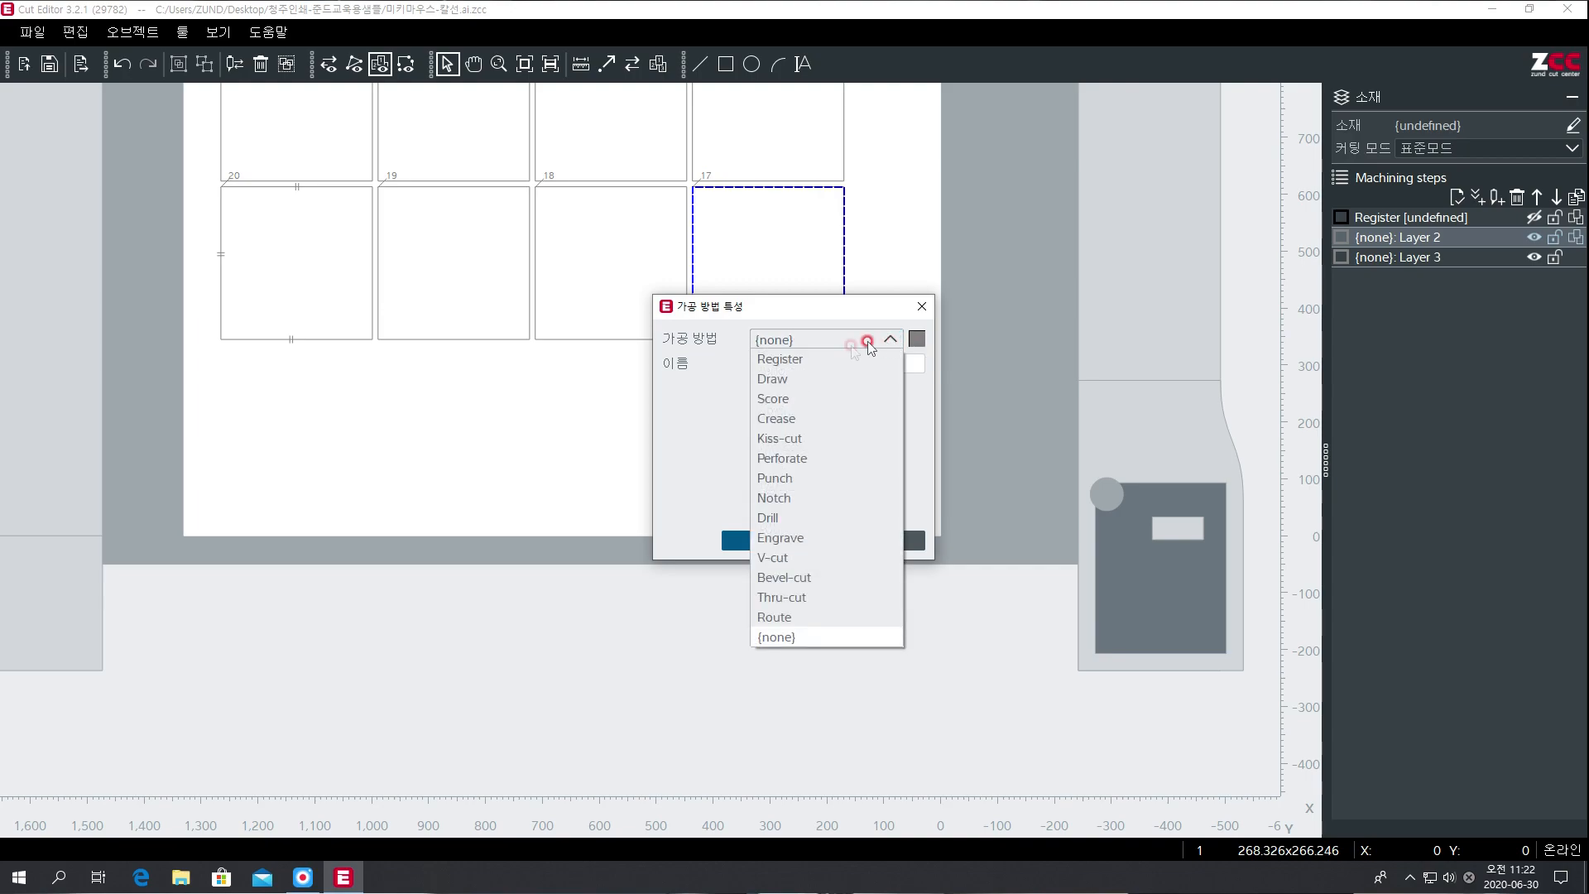
left_click(802, 362)
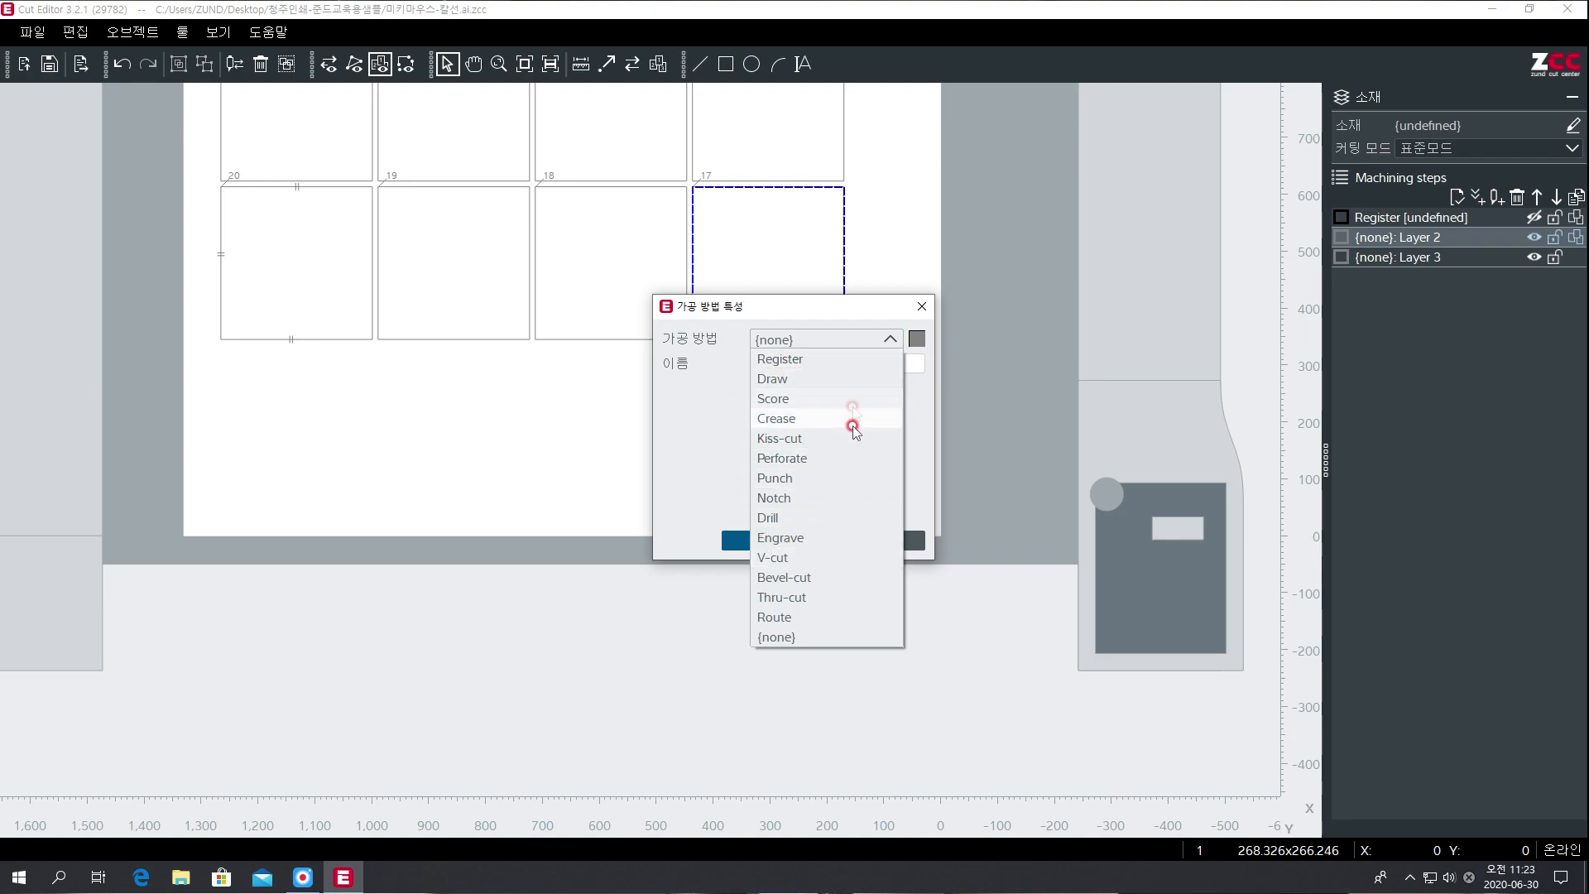
left_click(779, 598)
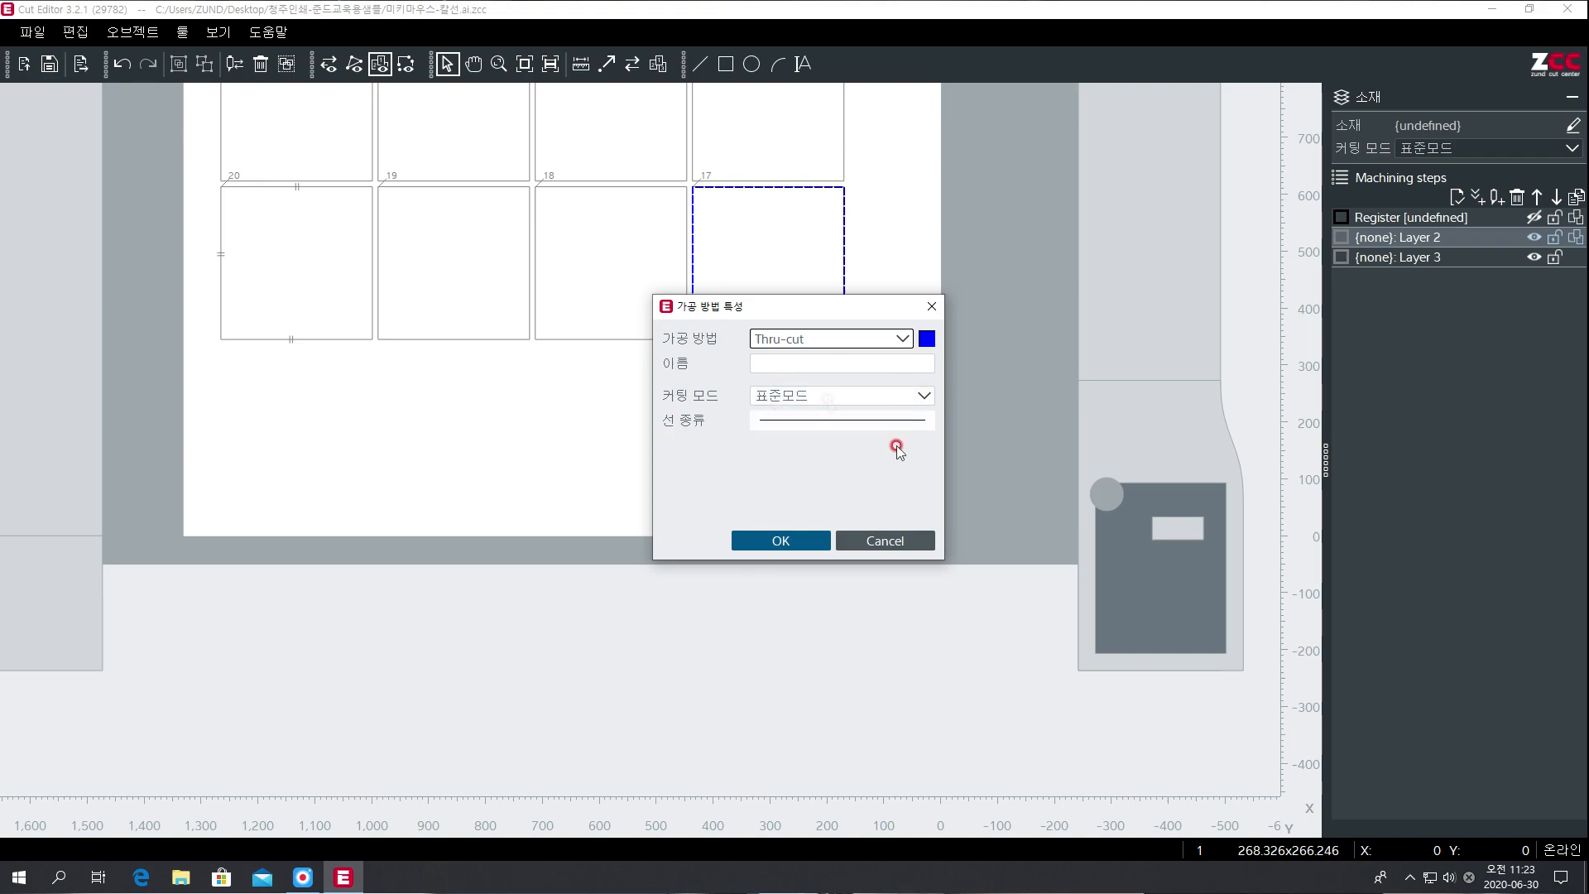
left_click(807, 542)
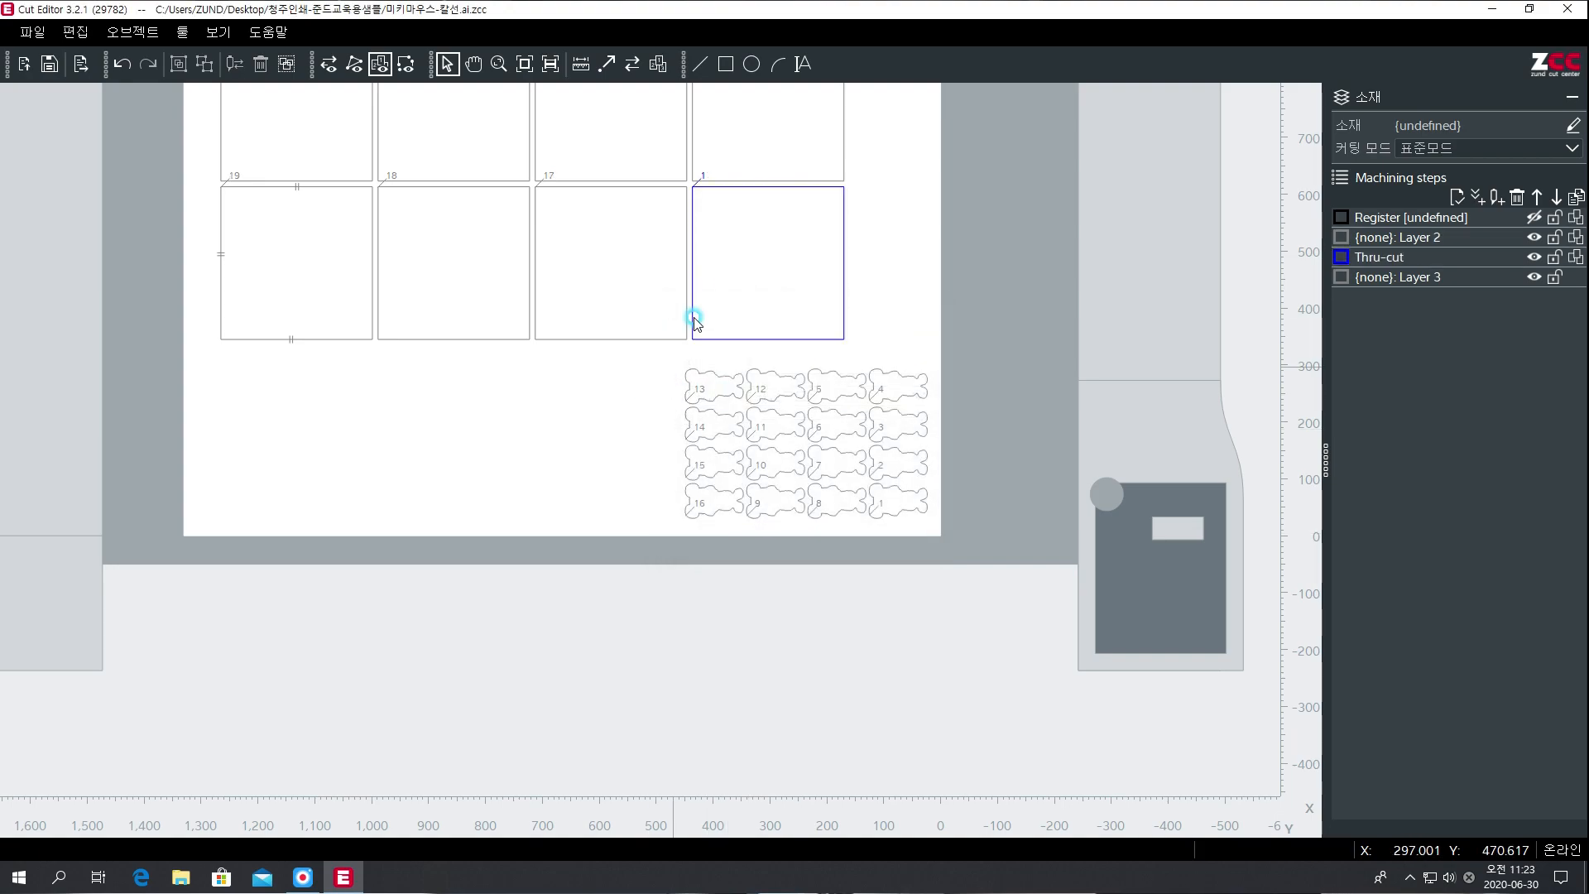
left_click(1416, 263)
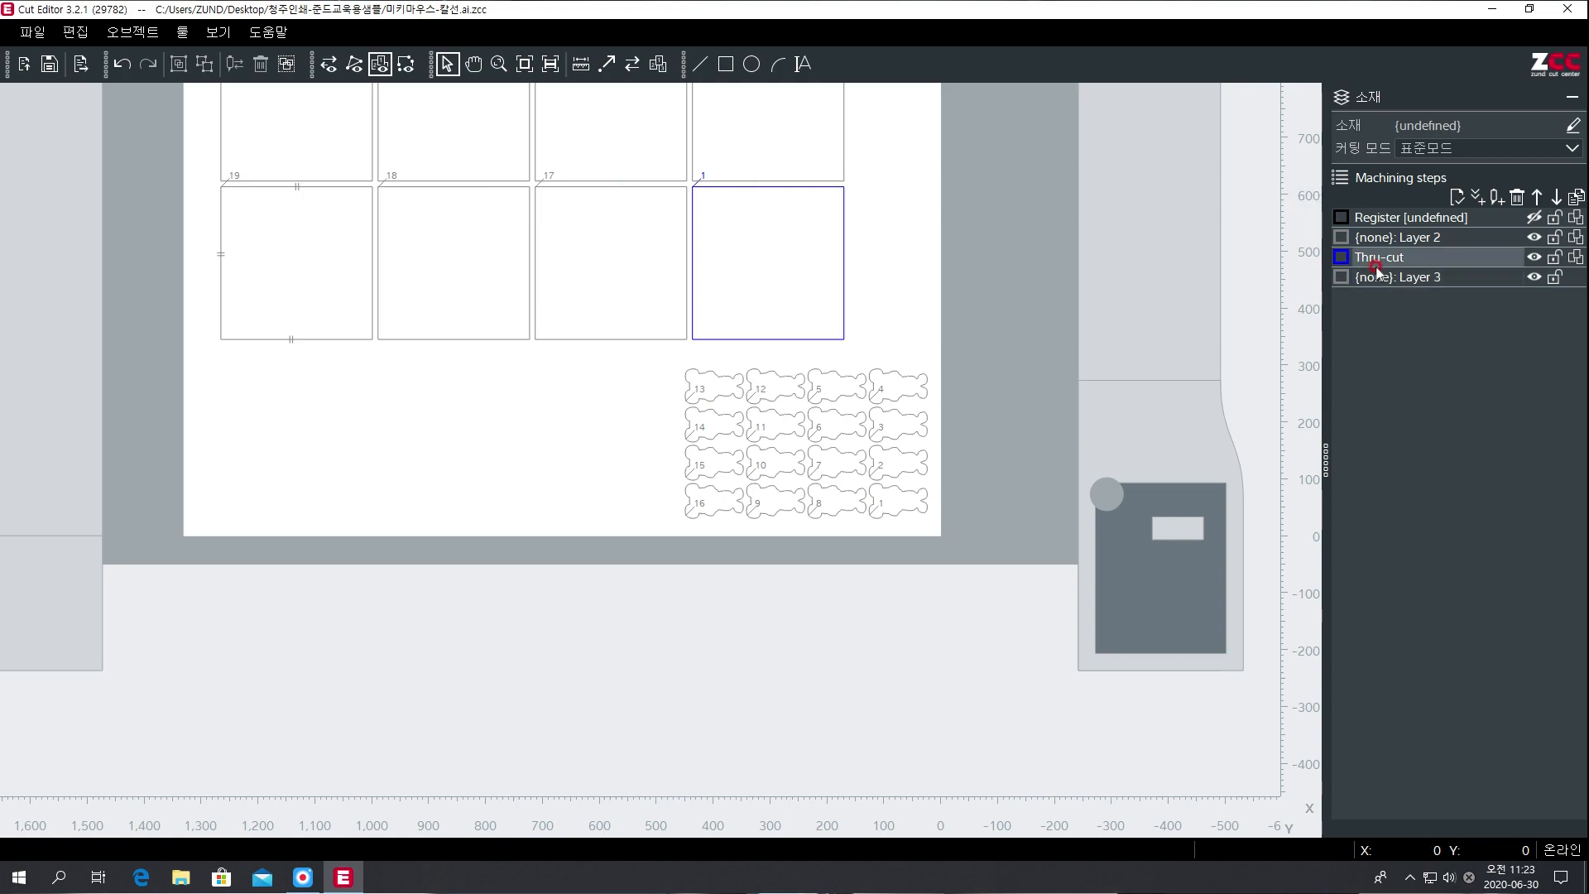
Hide the Thru-cut machining step to check which square belongs to it, and show it again.
left_click(1535, 257)
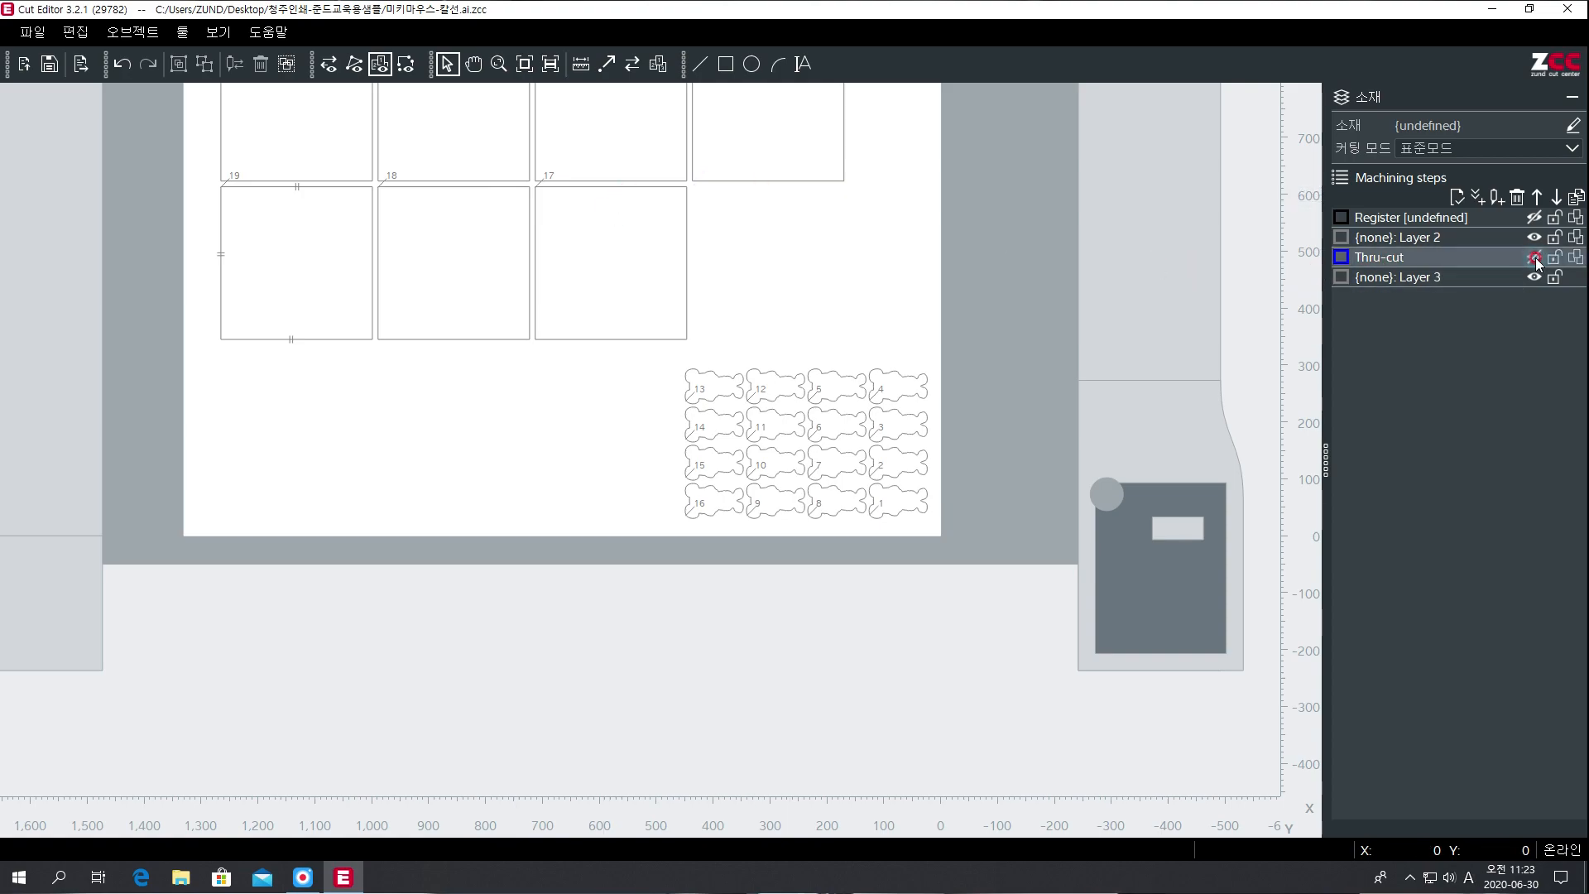
left_click(1535, 258)
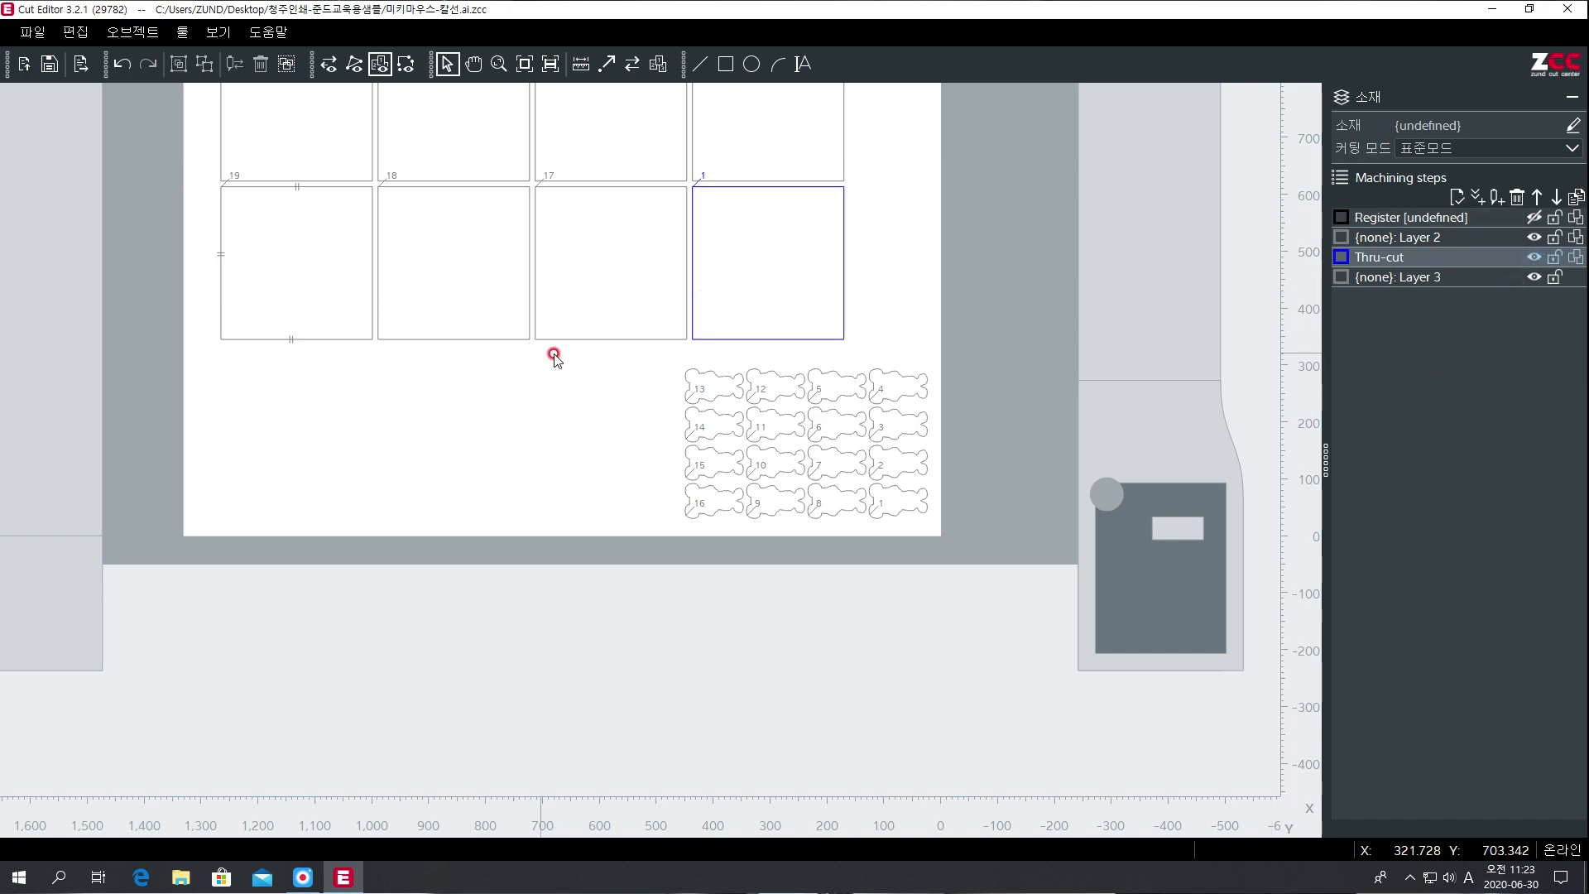
Assign the bottom-row square beside the Thru-cut square to another new Thru-cut machining step in standard cutting mode, and deselect it.
left_click(584, 339)
right_click(583, 340)
mouse_move(683, 351)
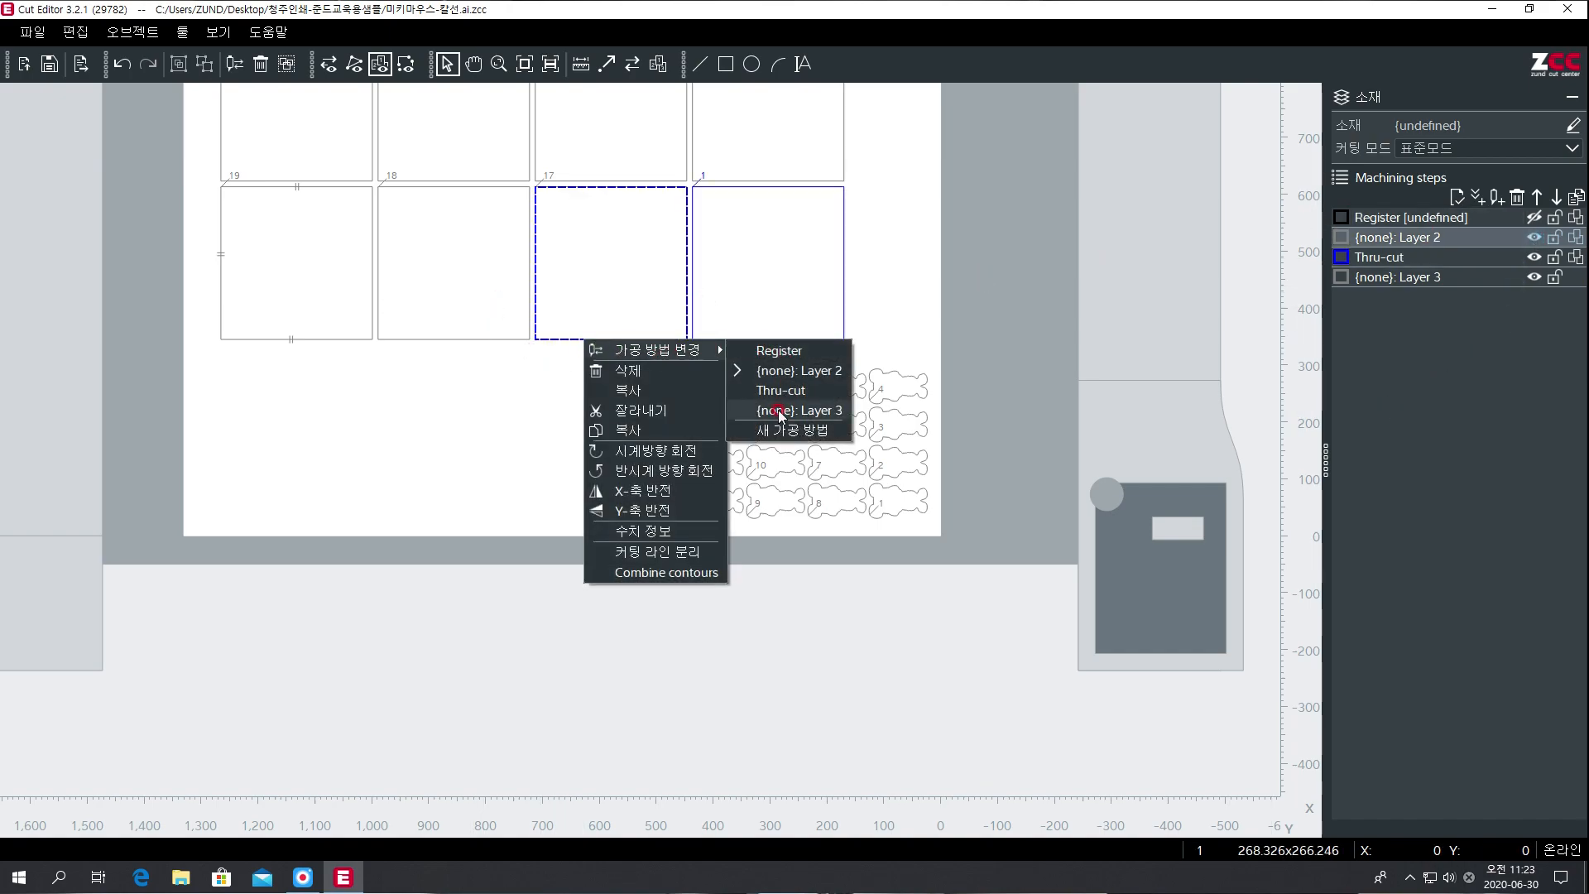
left_click(777, 433)
left_click(787, 340)
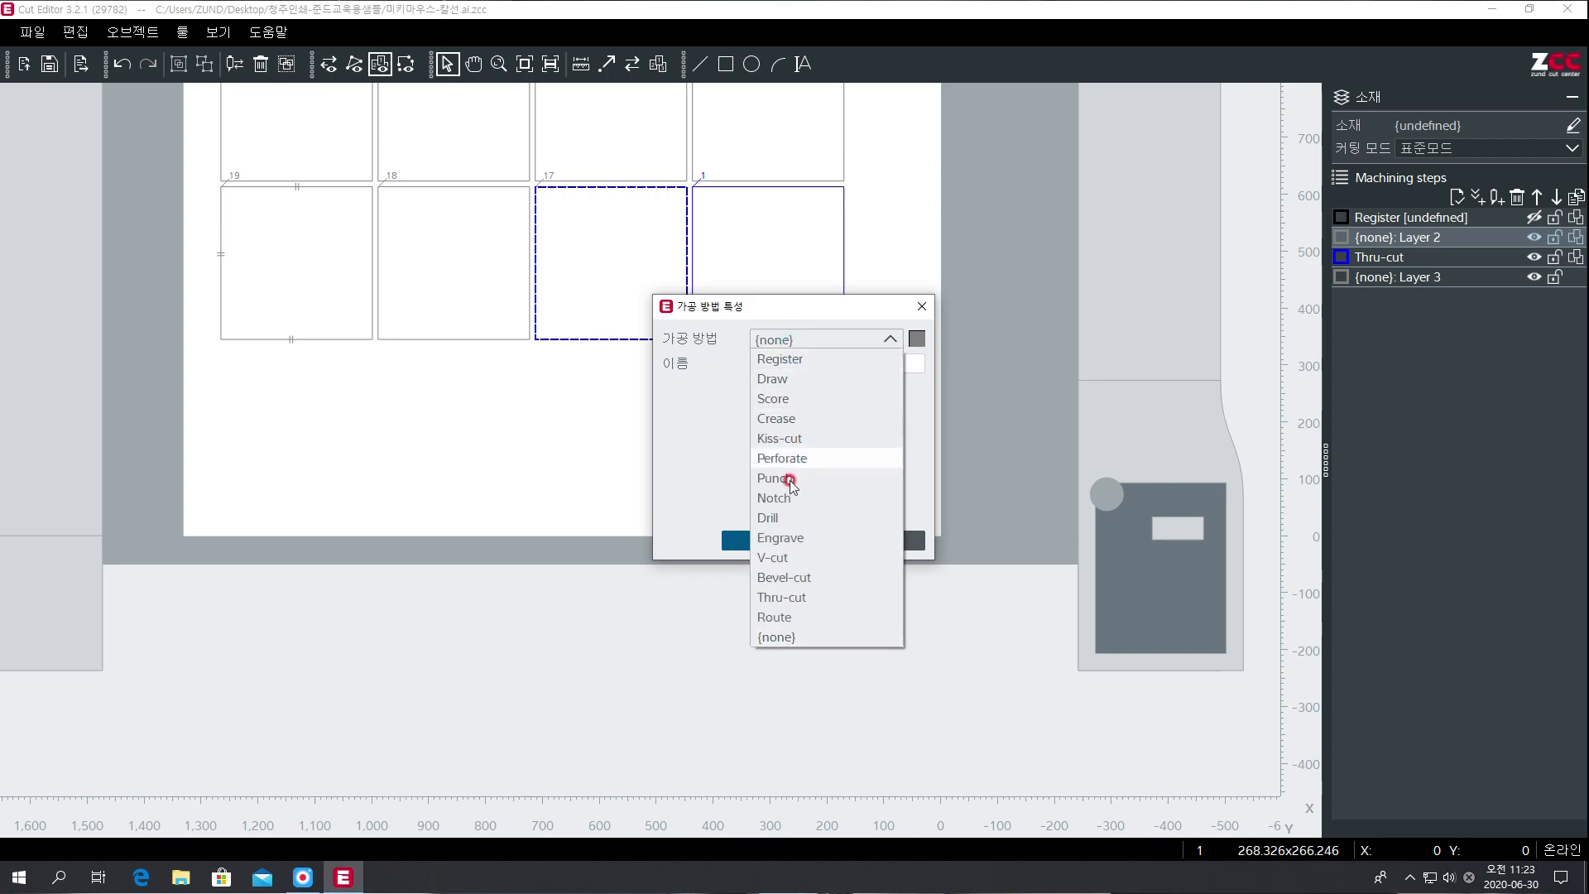
left_click(783, 598)
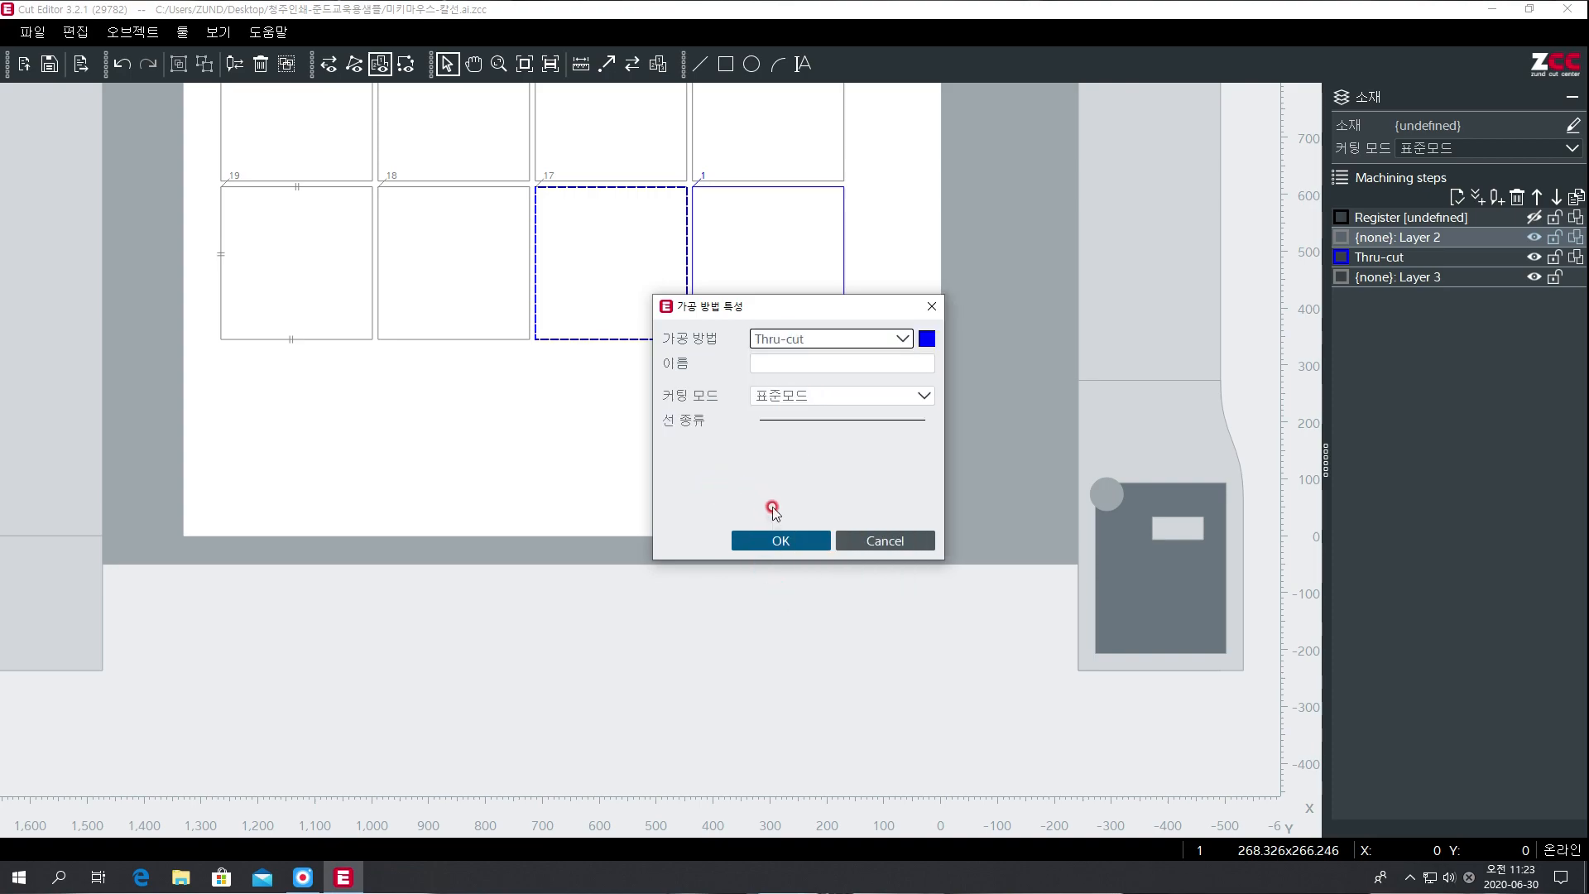
left_click(780, 540)
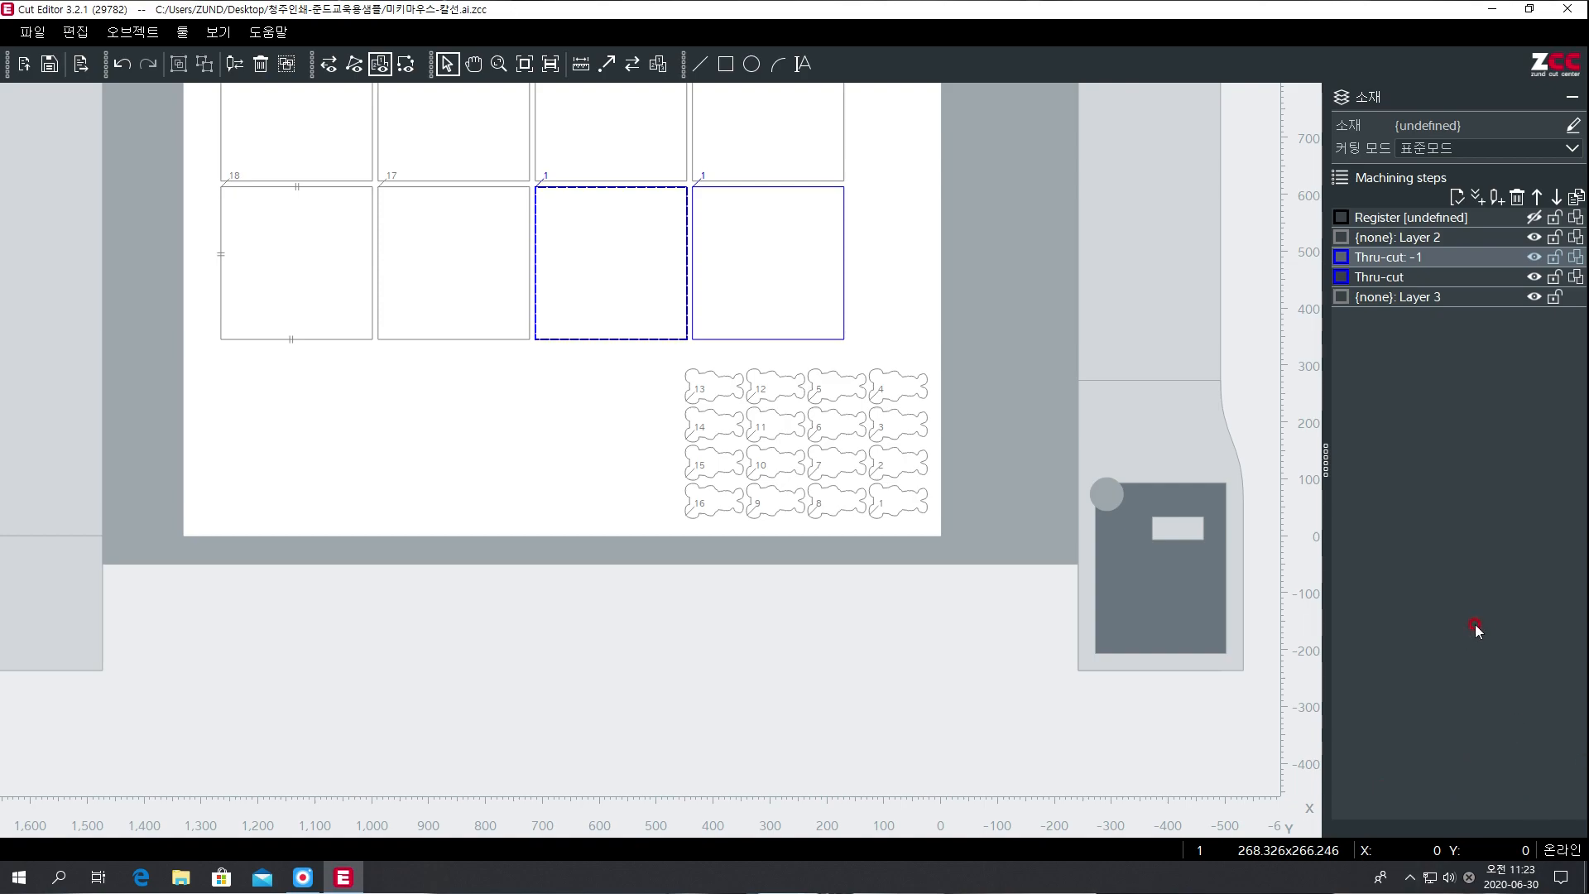
left_click(584, 427)
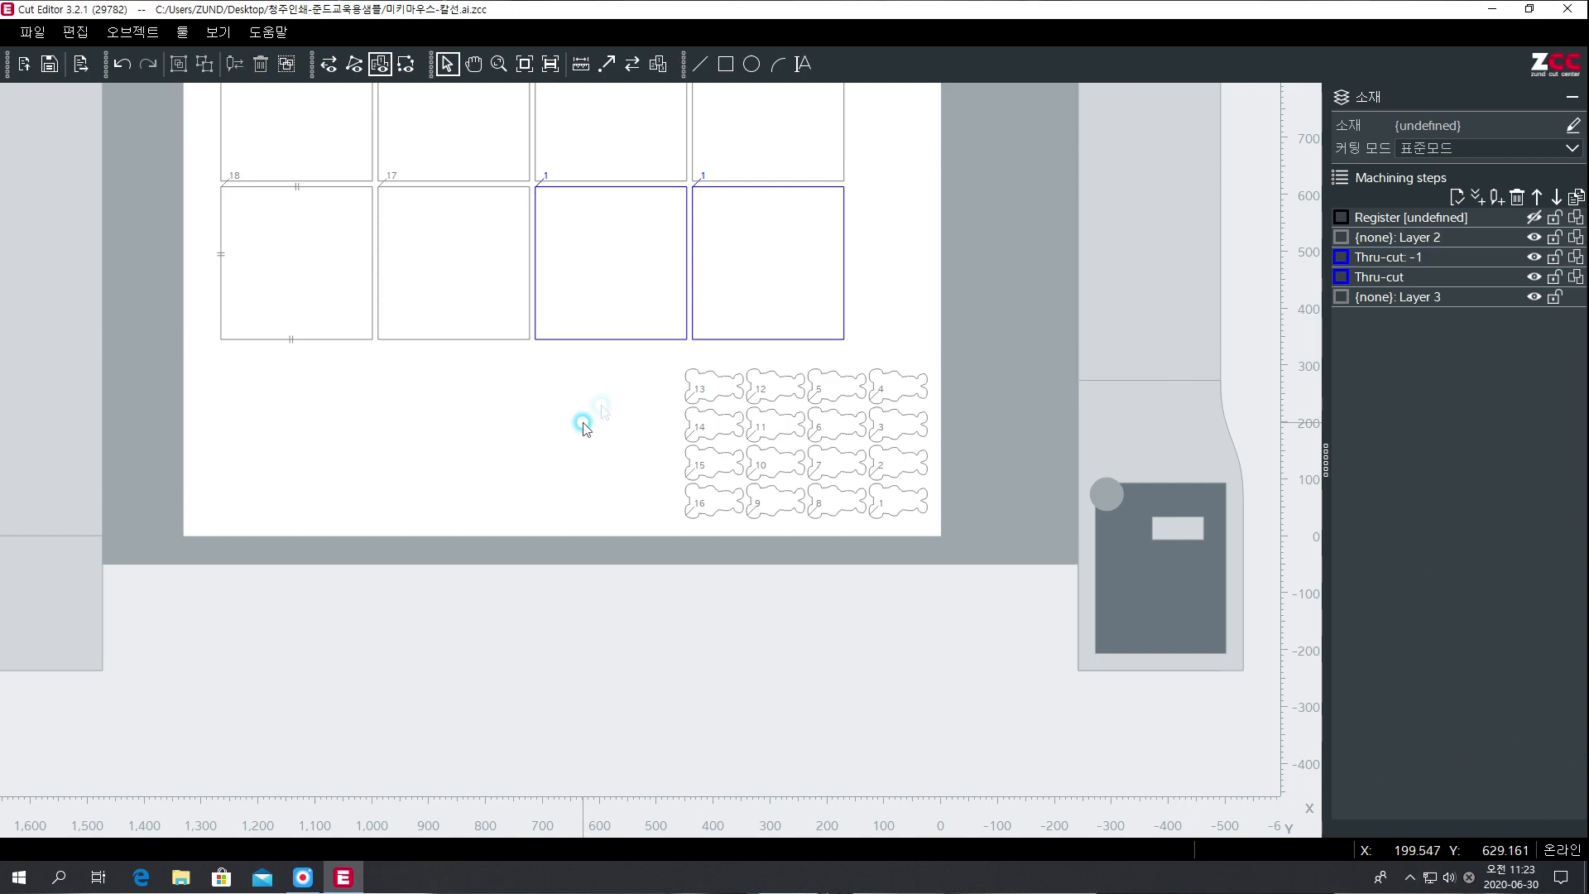
Set the grid's lower-right square as number 1 in the cutting order of its Thru-cut step, and leave the ordering tool.
left_click(702, 339)
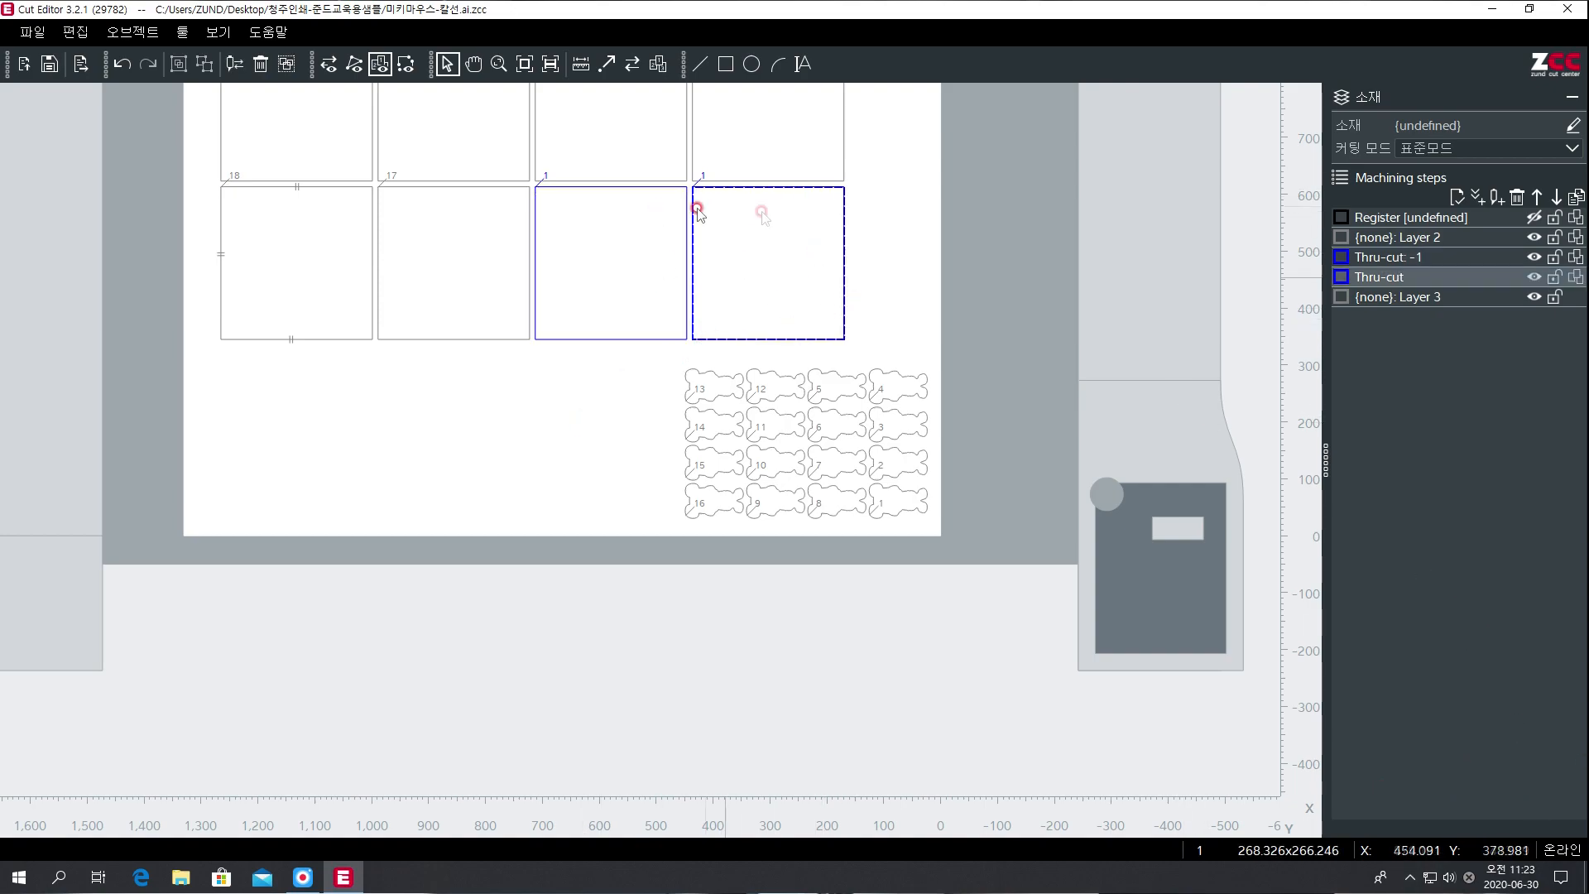
left_click(182, 32)
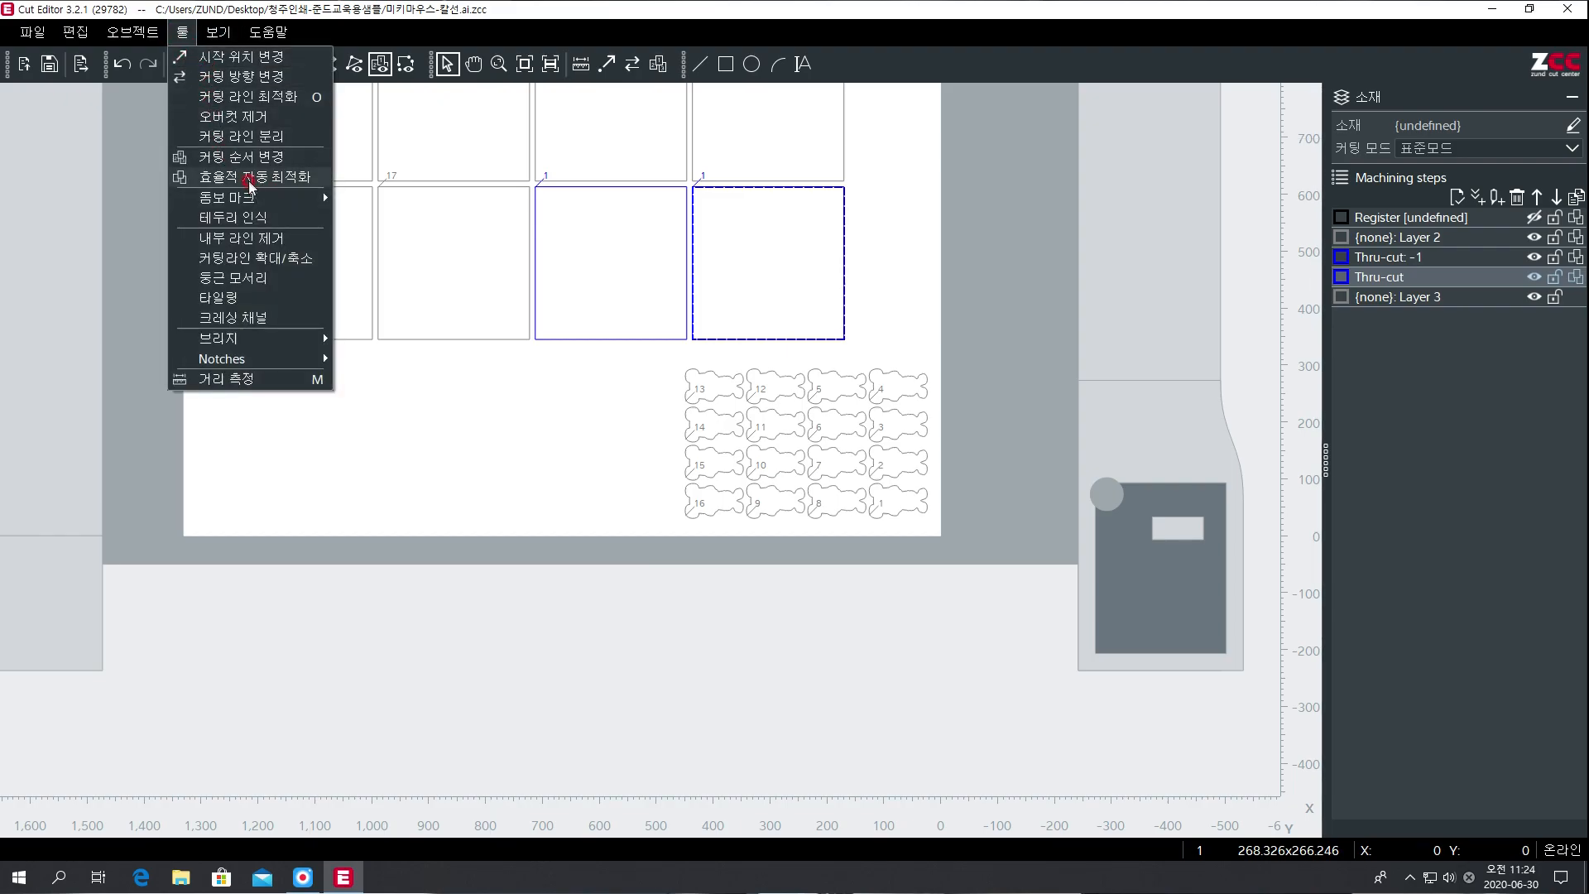
left_click(241, 157)
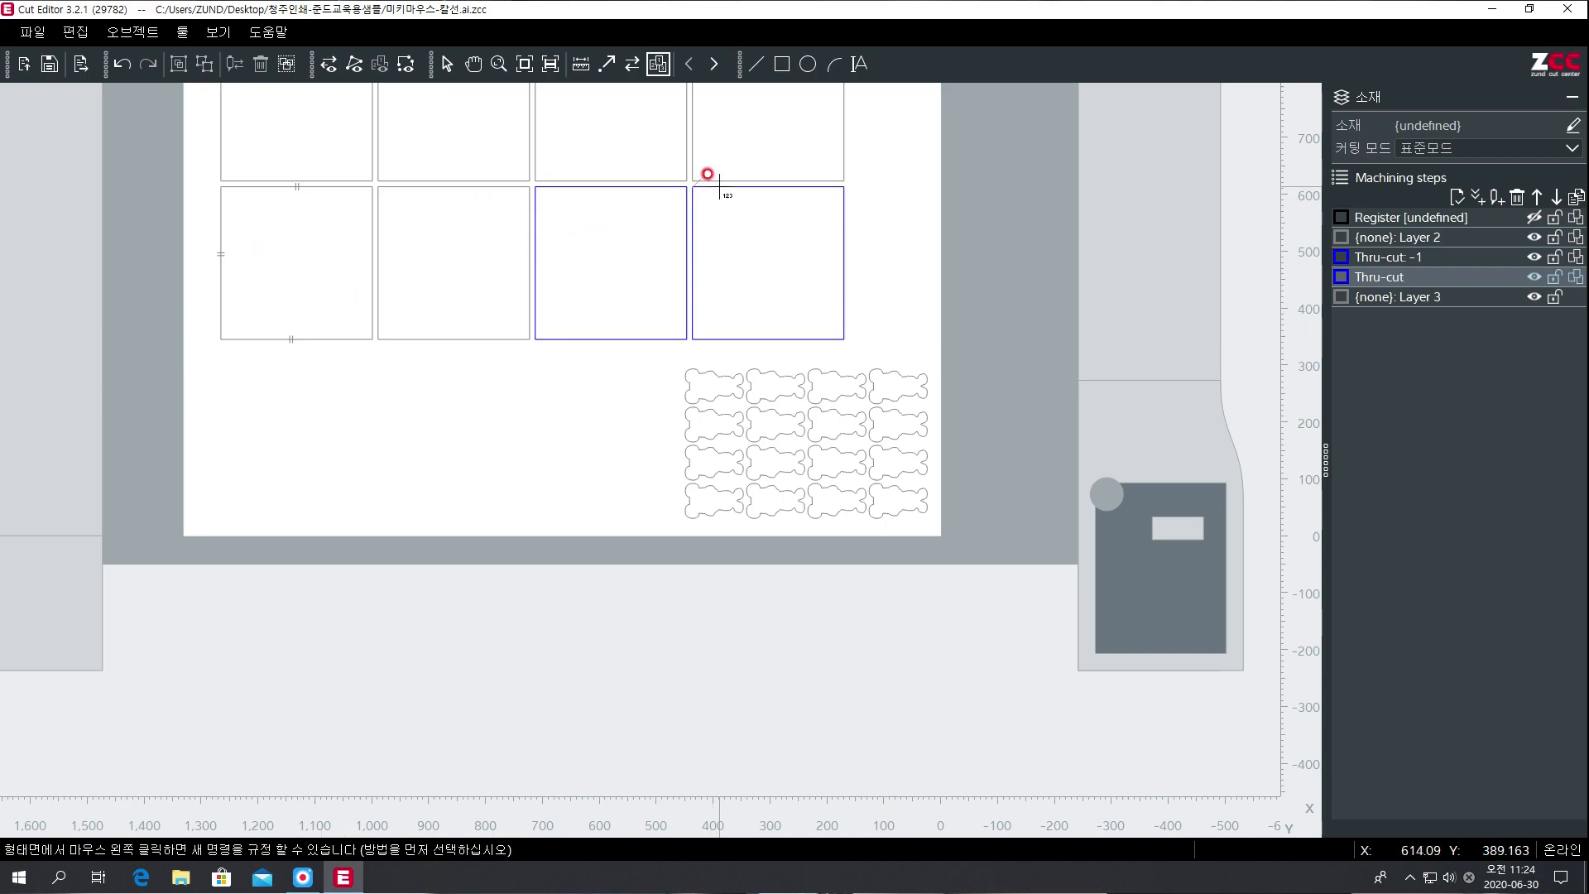
left_click(708, 175)
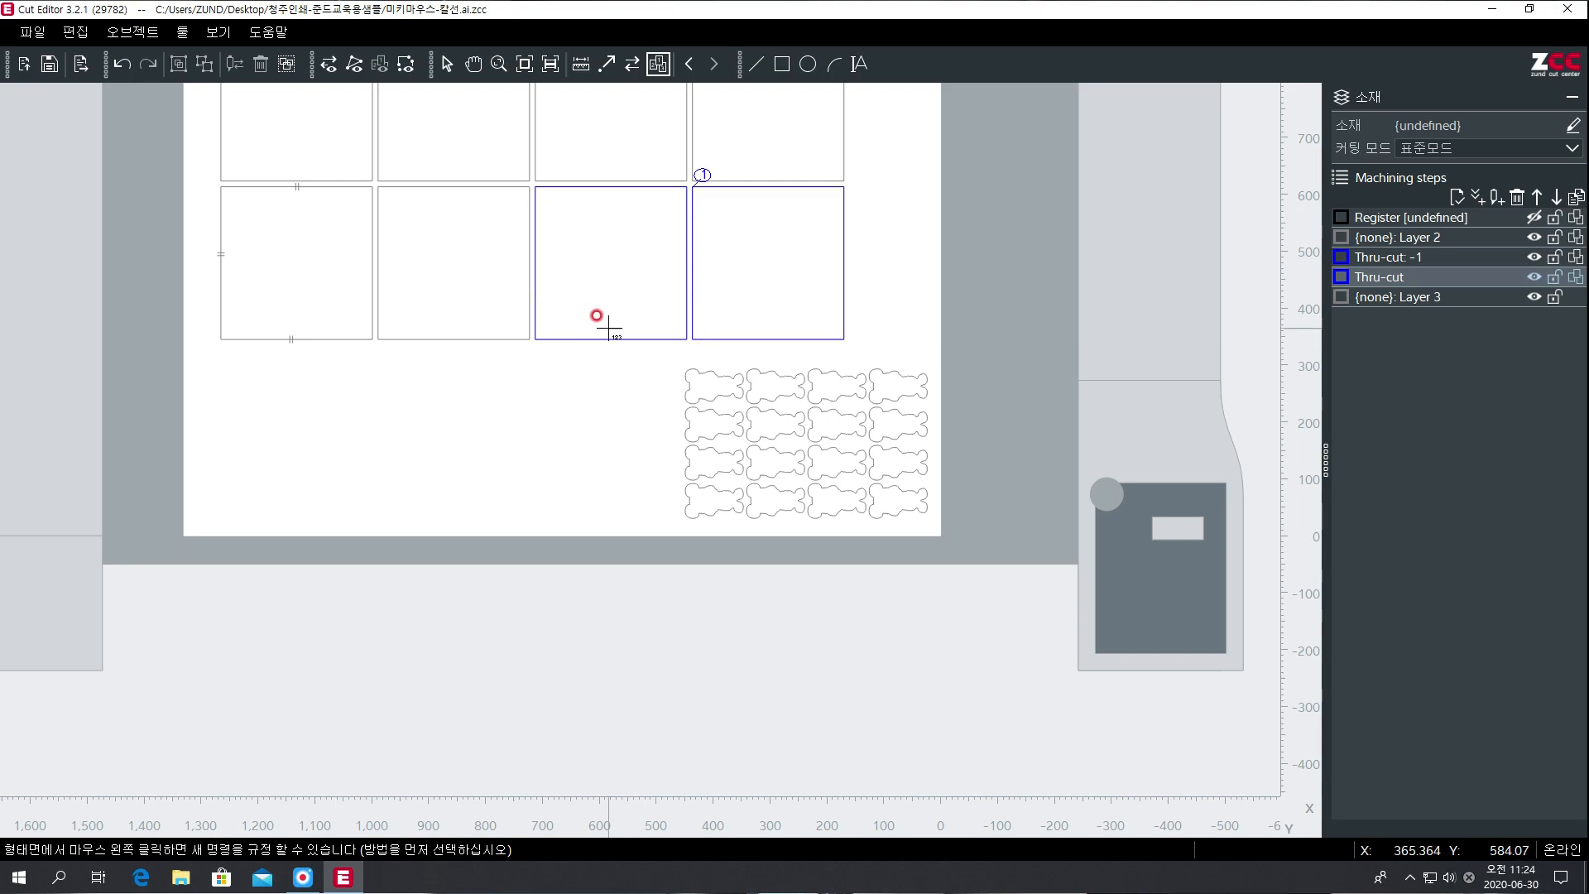
scroll(275, 239, "down", 5)
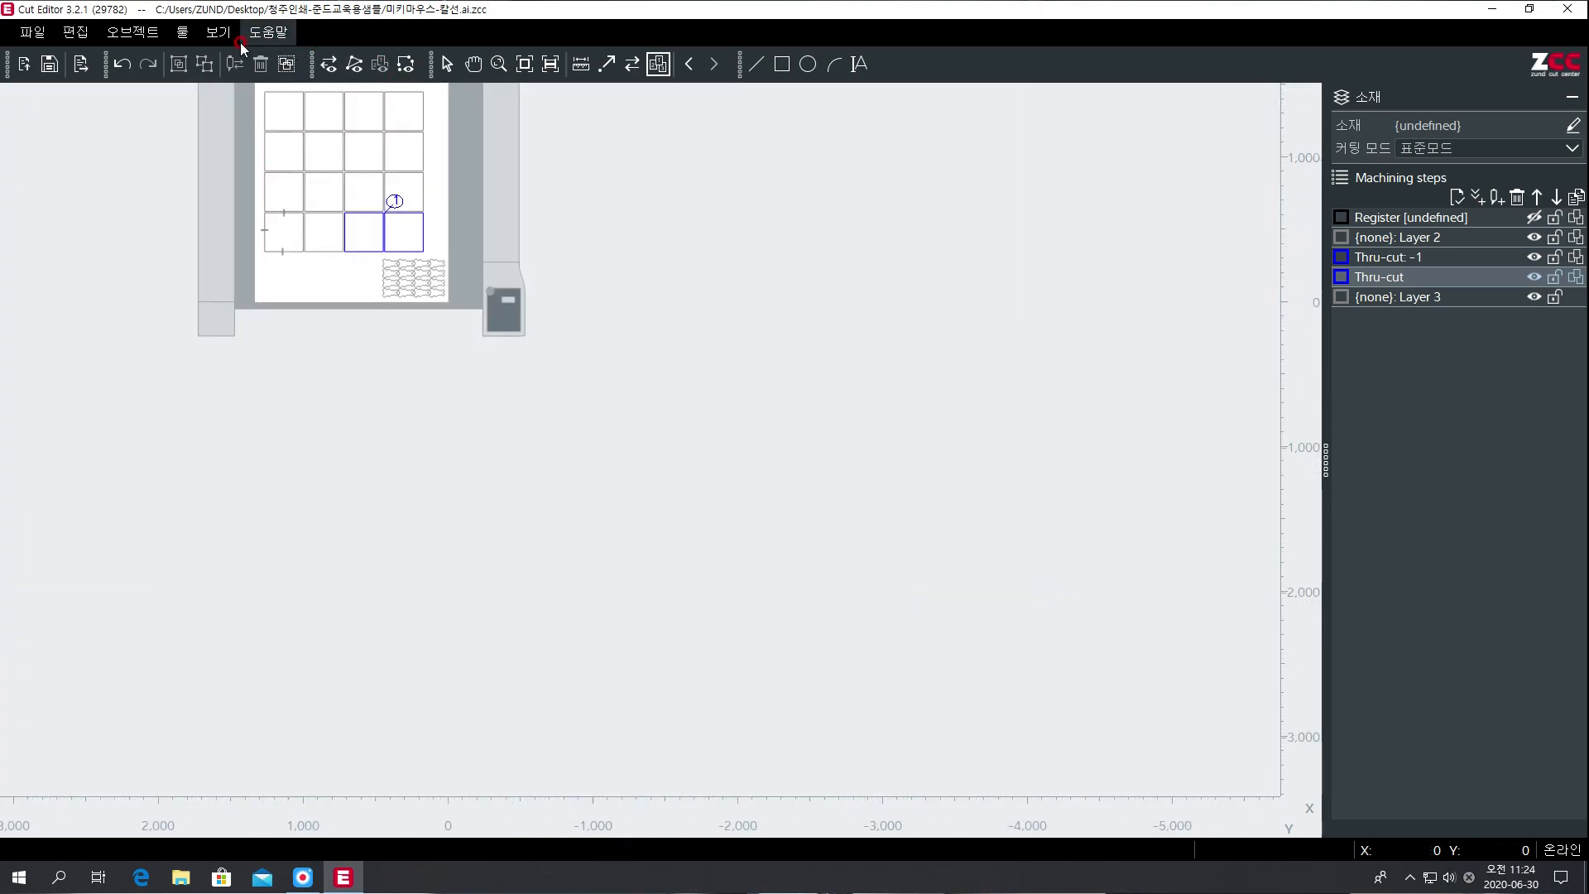
key("Escape")
left_click(674, 348)
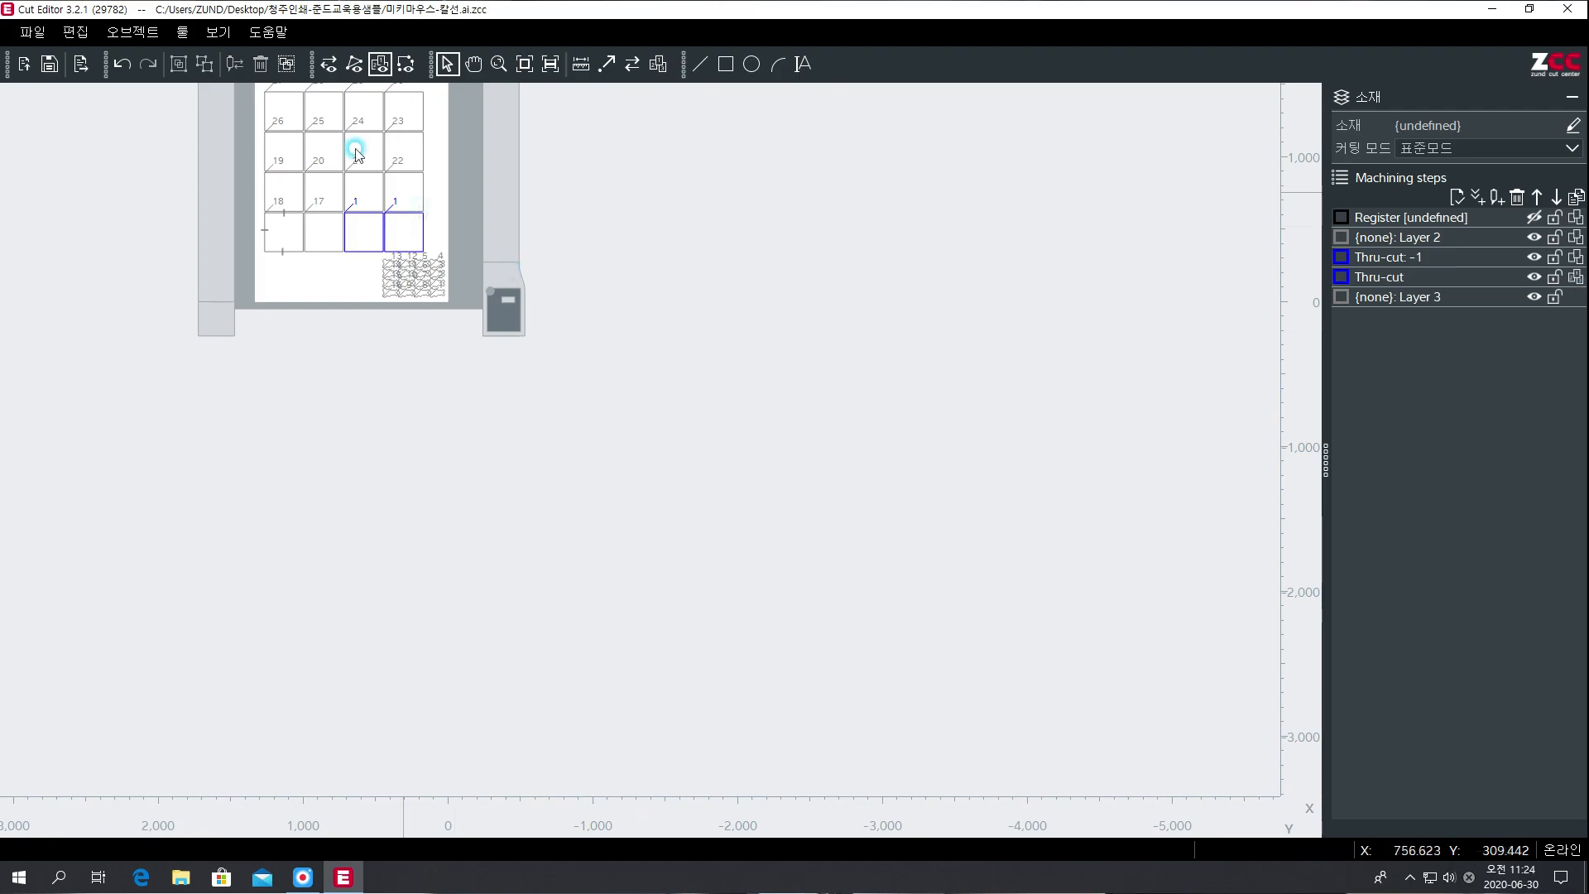
left_click(217, 35)
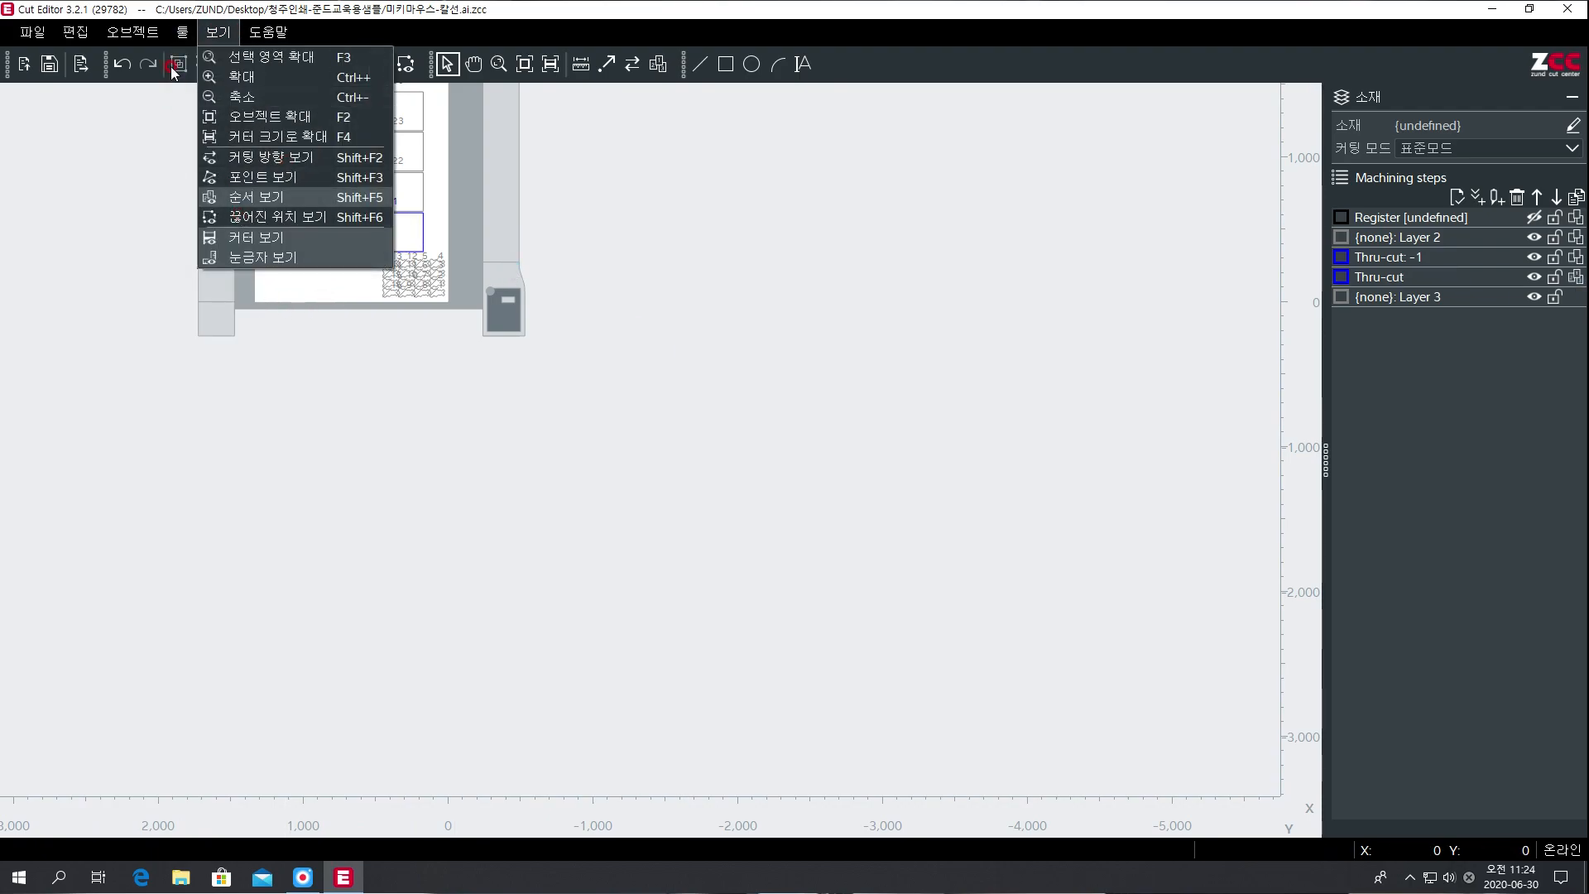
mouse_move(183, 42)
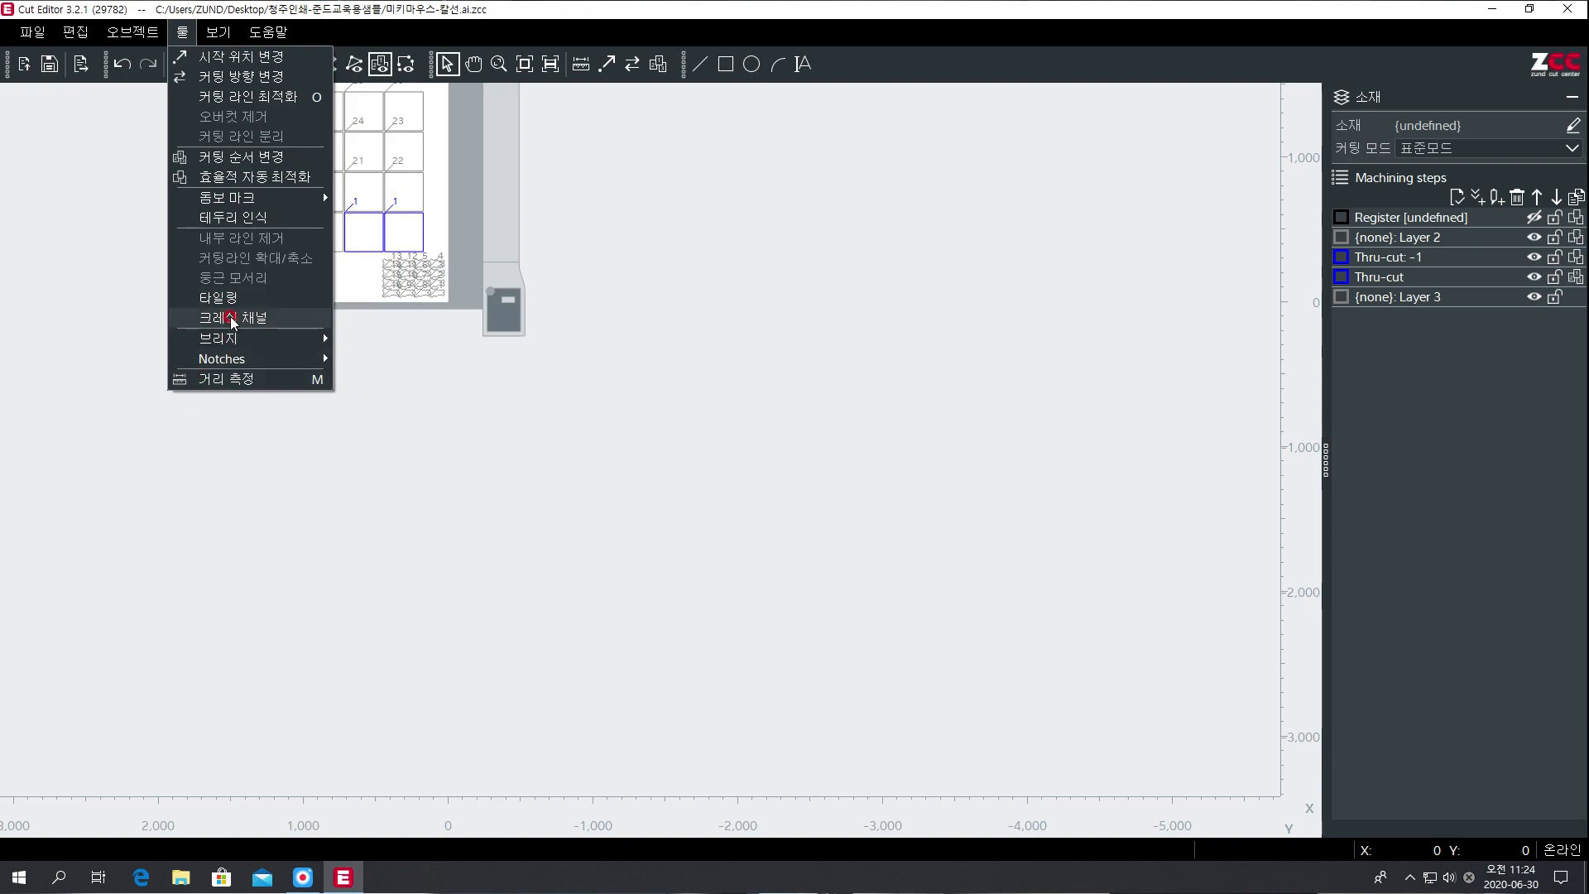
left_click(223, 219)
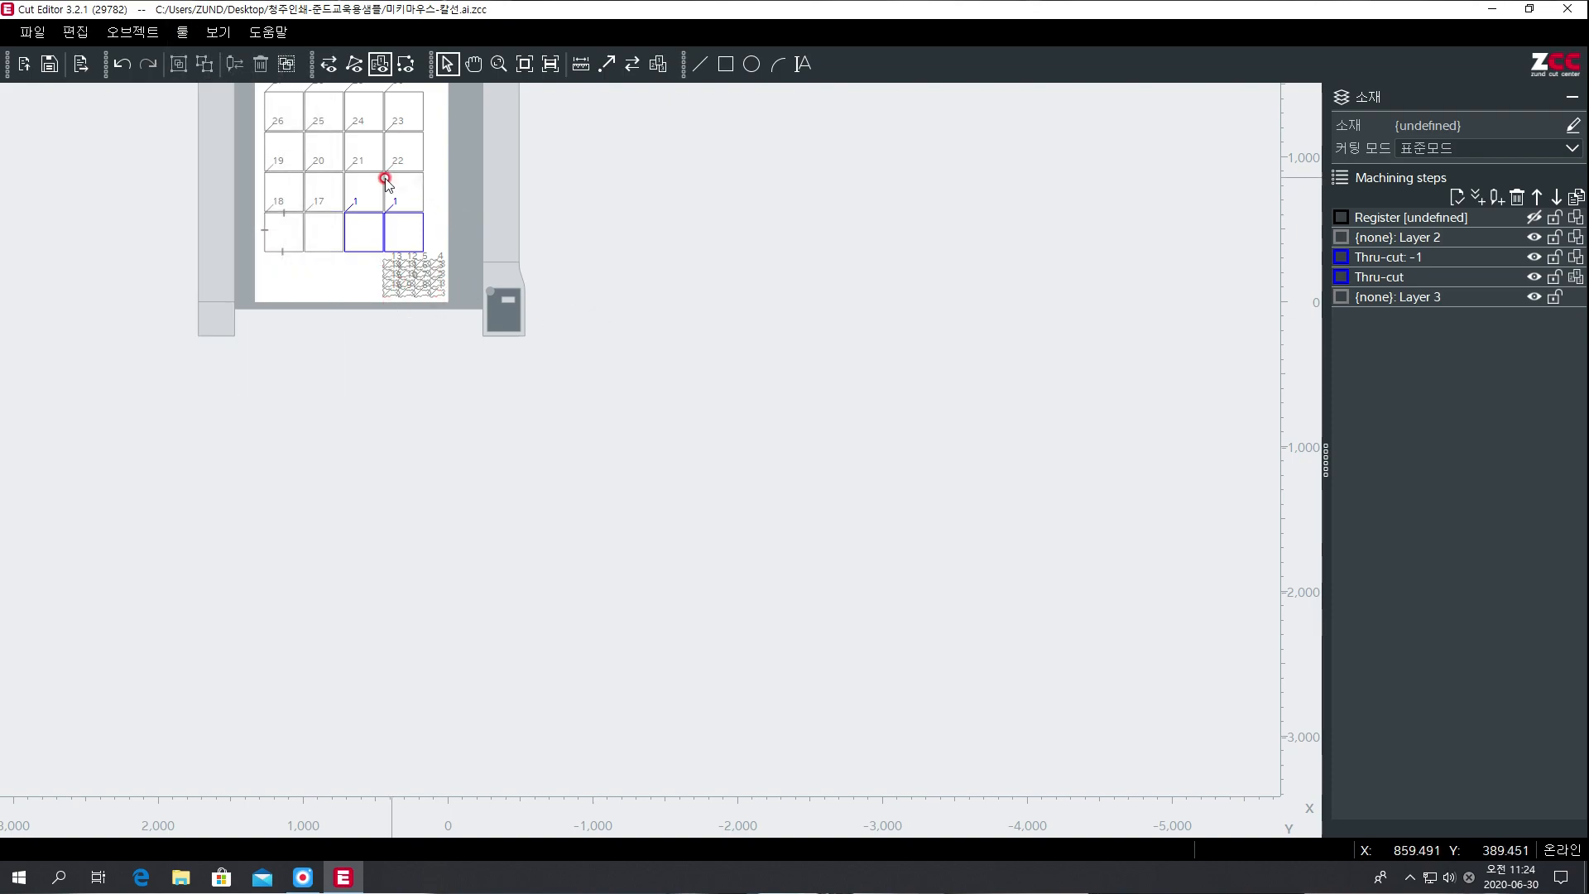
Delete the whole grid of squares and all the bone-shaped contours from the sheet.
left_click(473, 64)
left_click_drag(347, 91, 879, 743)
key("Escape")
key("Delete")
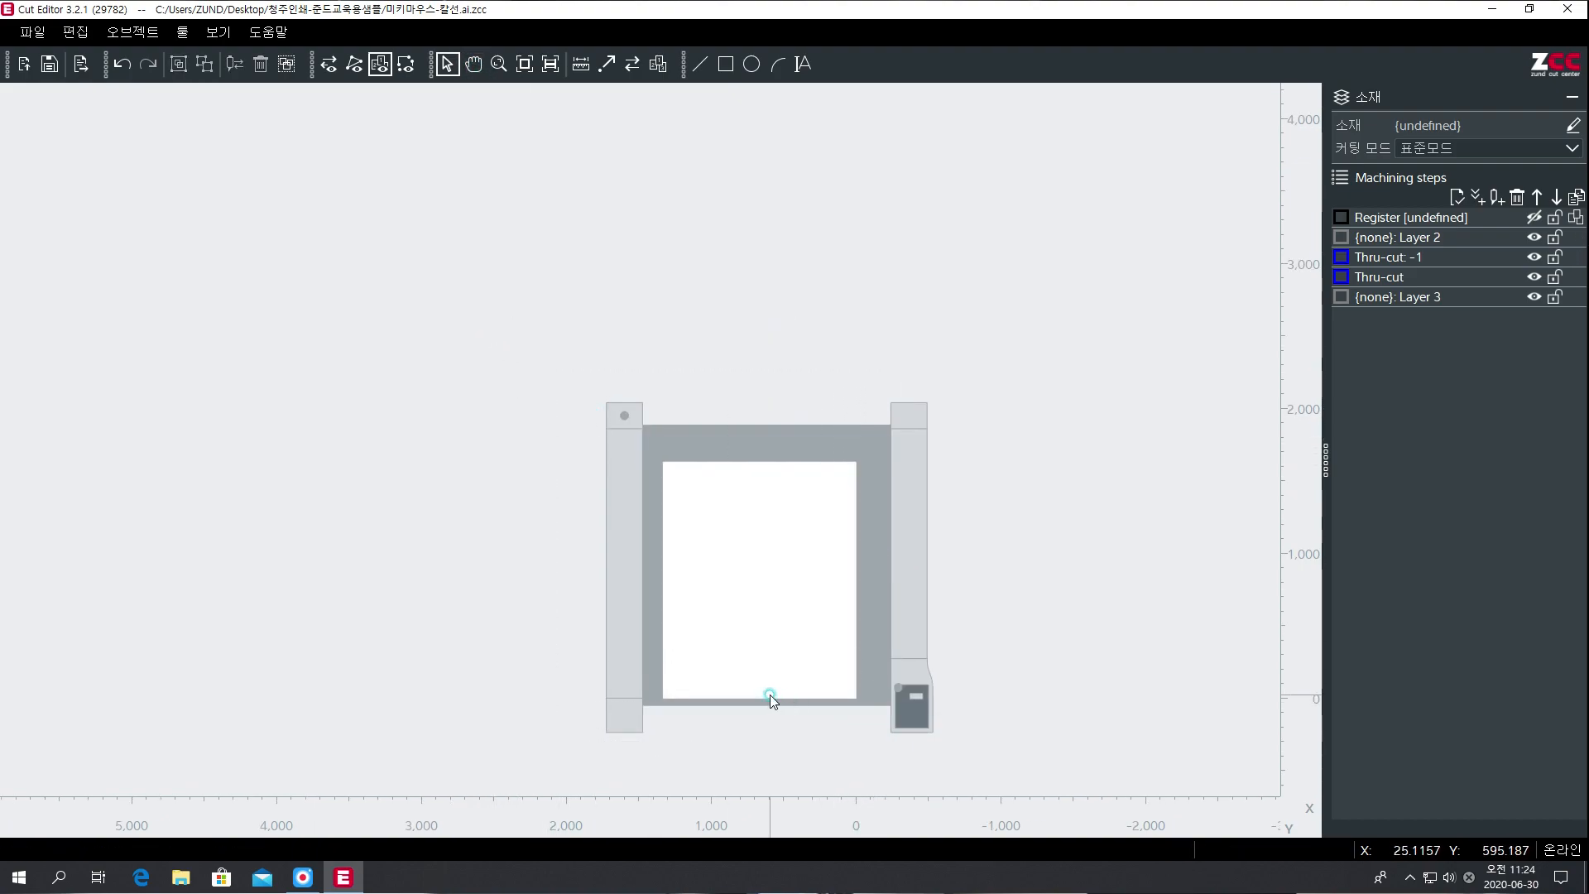
Draw a rectangle about 460 mm wide and 640 mm high on the empty sheet, and a slightly smaller one just inside it.
left_click(728, 73)
left_click_drag(761, 537, 826, 629)
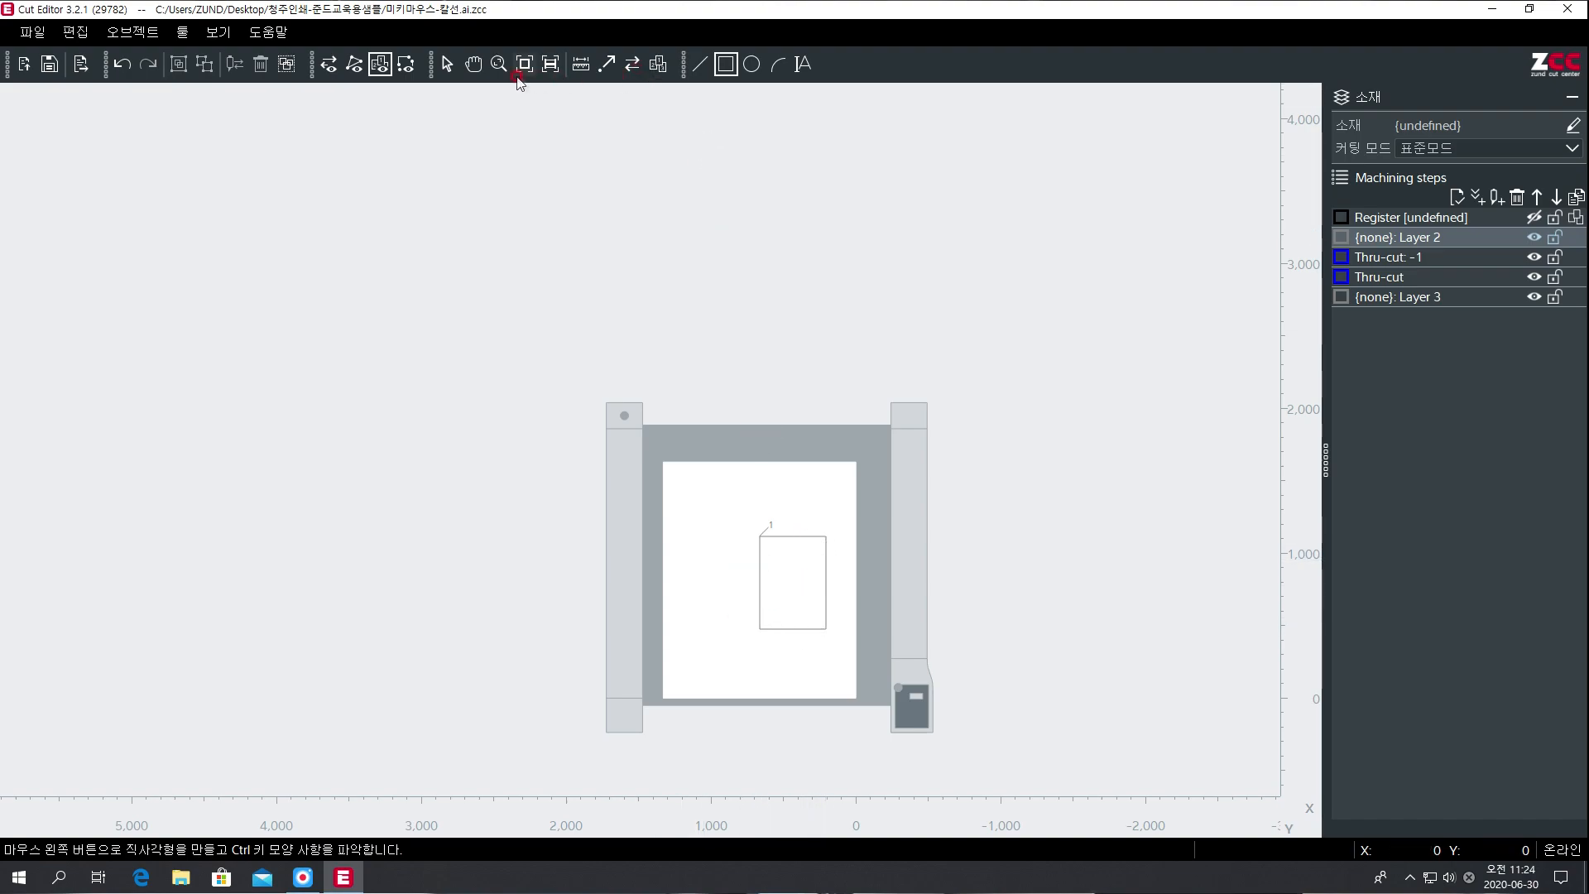
left_click(474, 64)
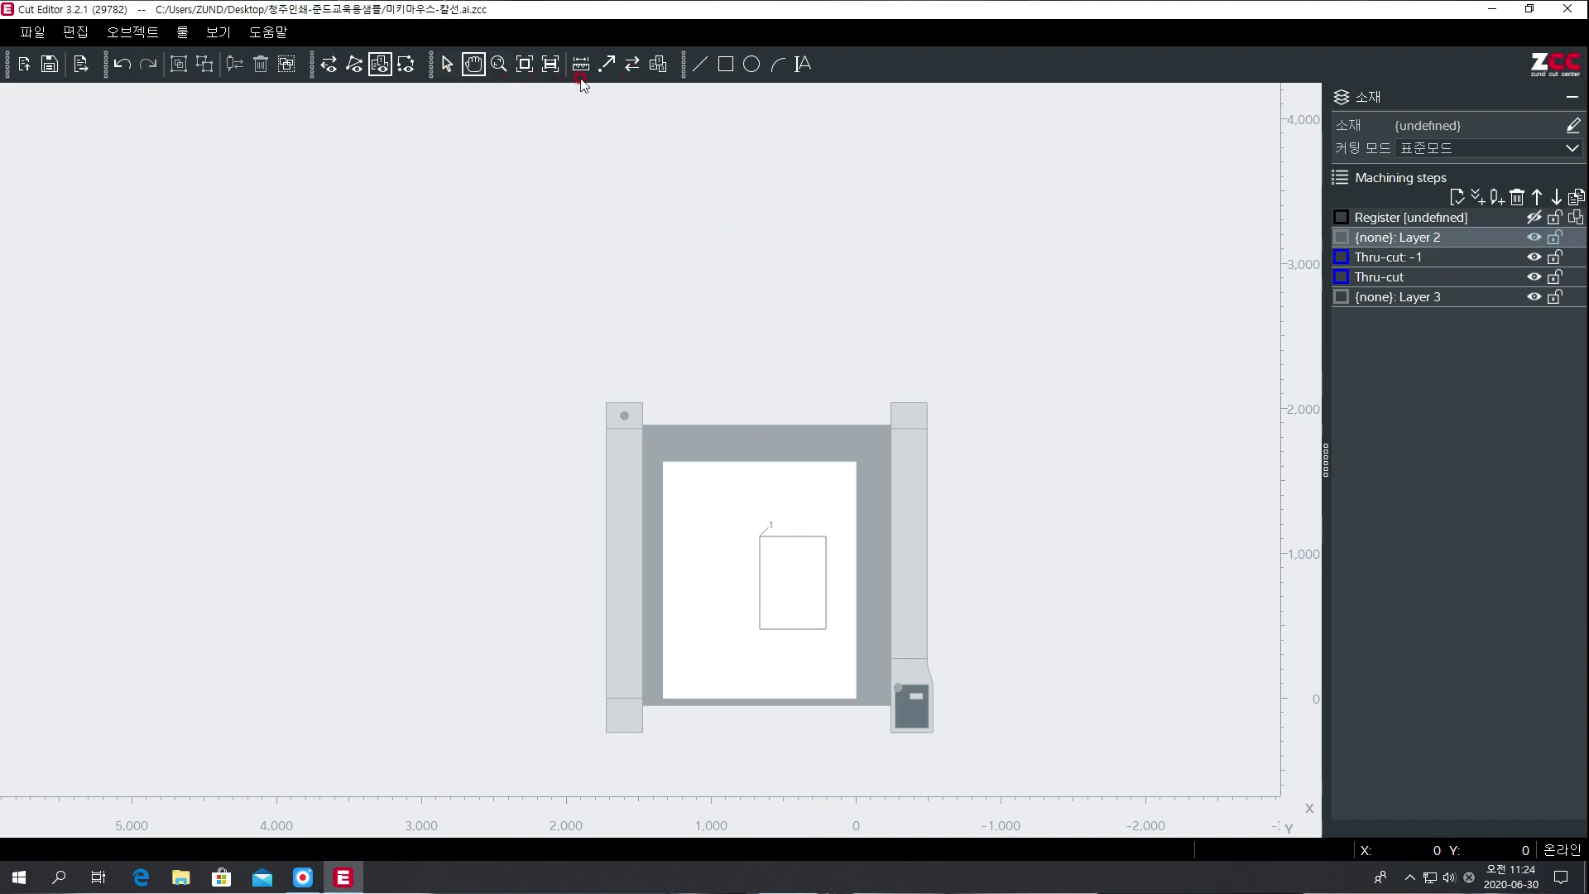
left_click(497, 63)
left_click(781, 644)
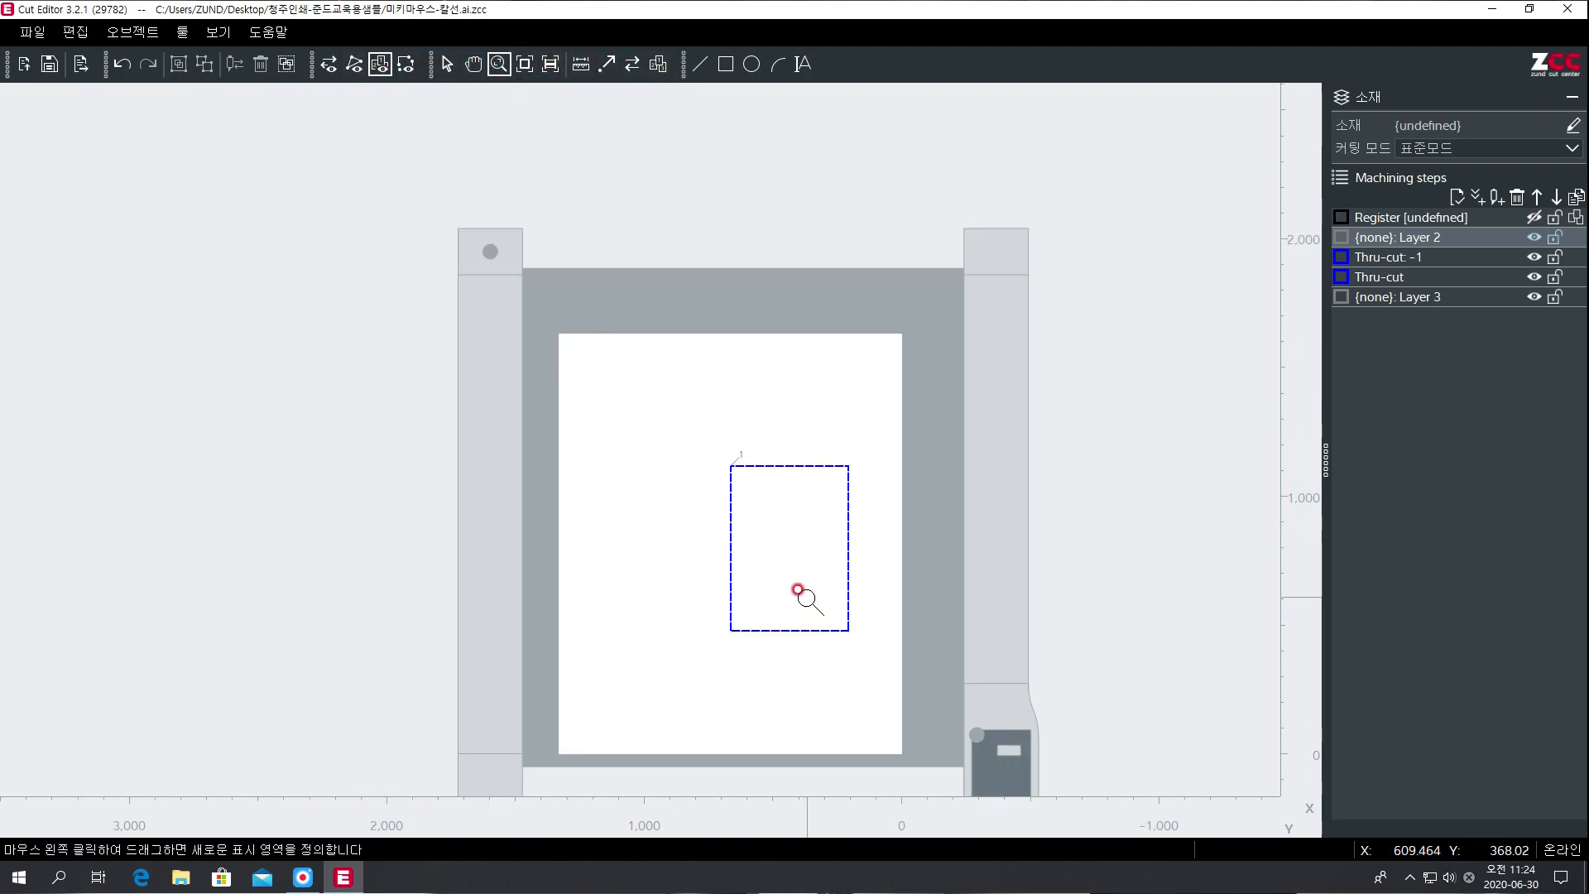
left_click(814, 589)
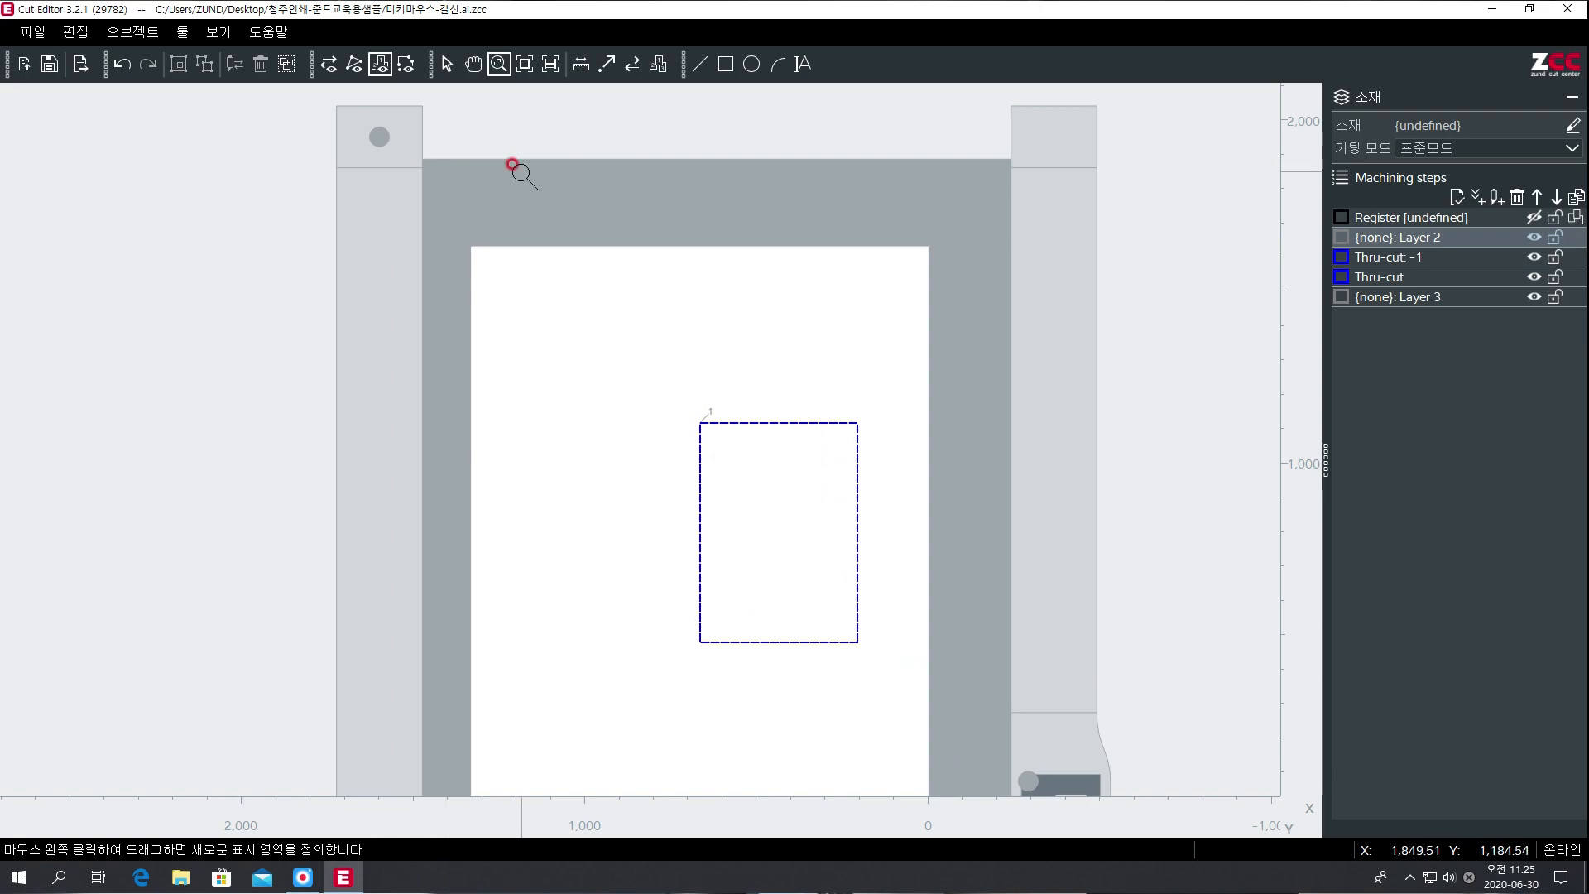
left_click(473, 64)
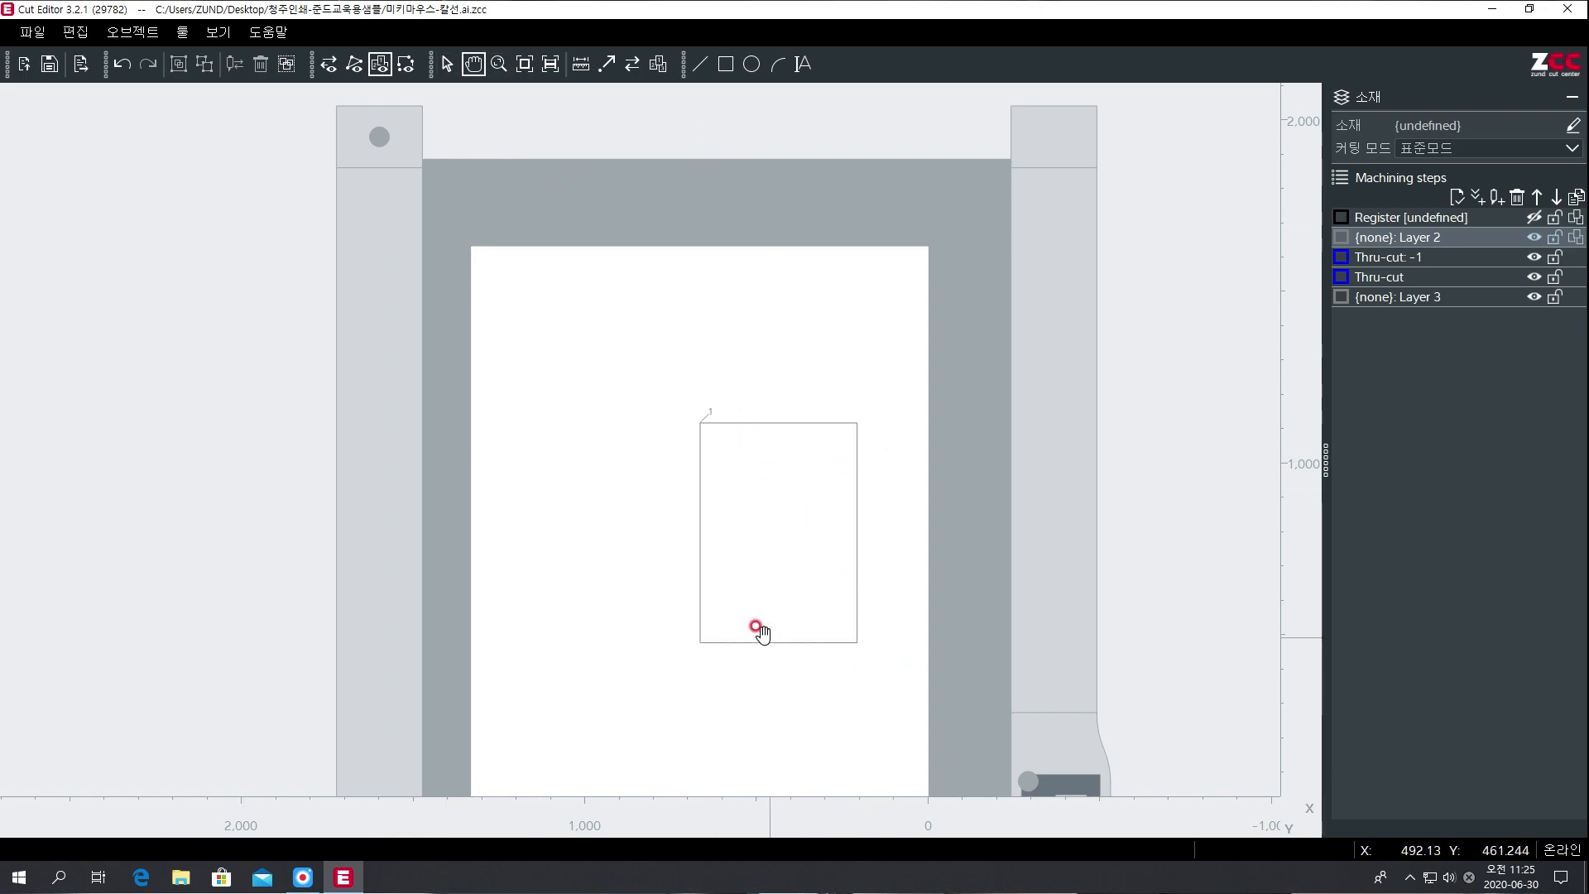
left_click(723, 66)
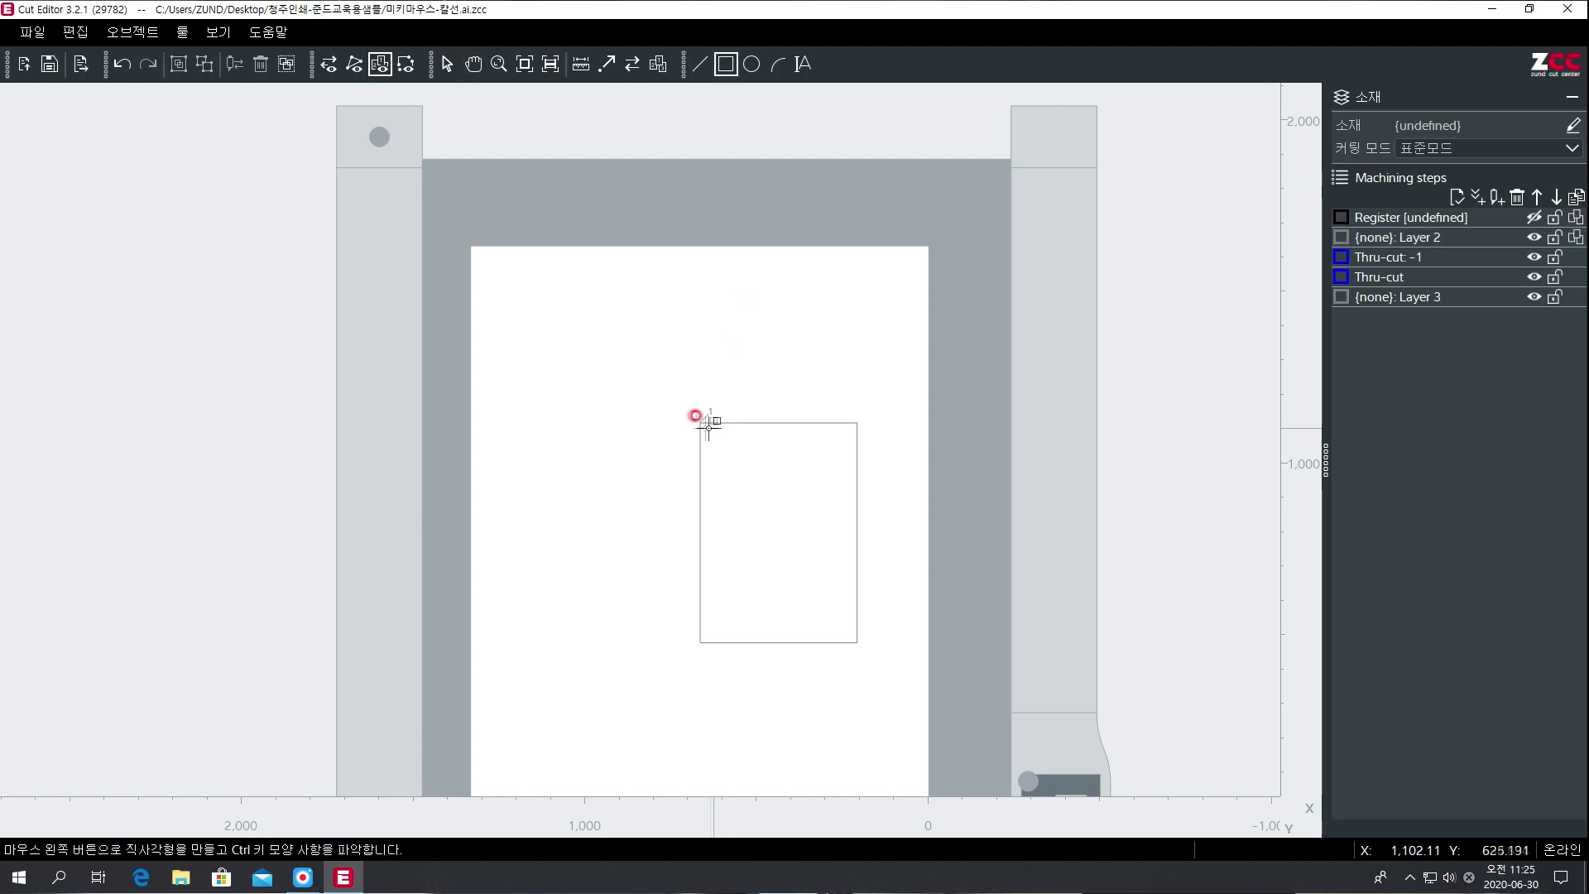
left_click_drag(705, 427, 853, 637)
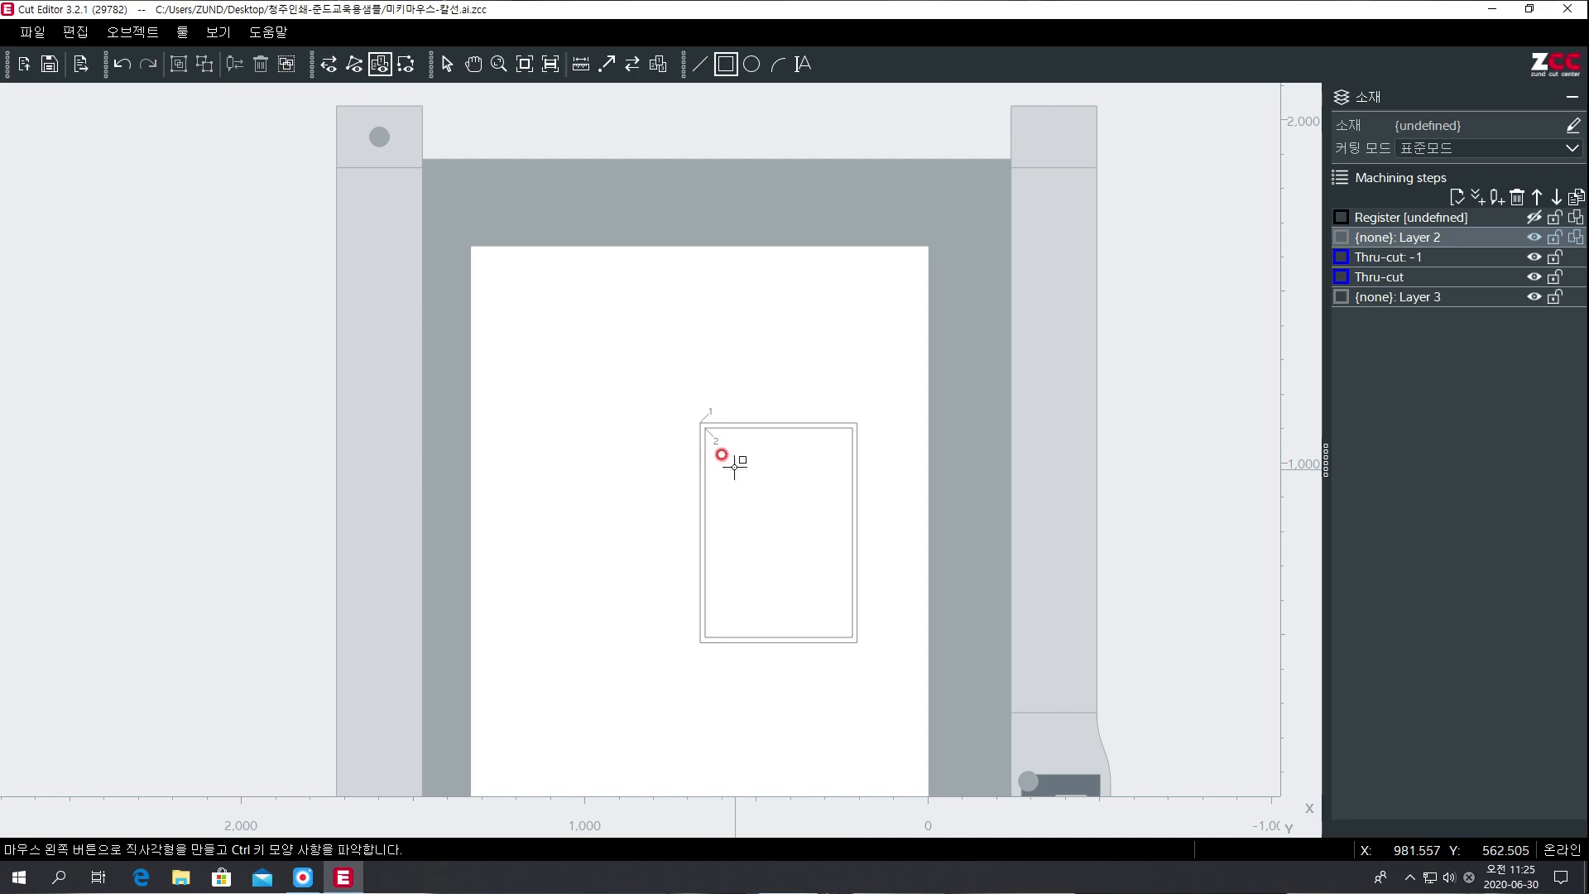
Leave the rectangle tool and delete both nested rectangles from the sheet.
right_click(668, 443)
left_click(746, 425)
left_click_drag(687, 417, 908, 747)
key("Delete")
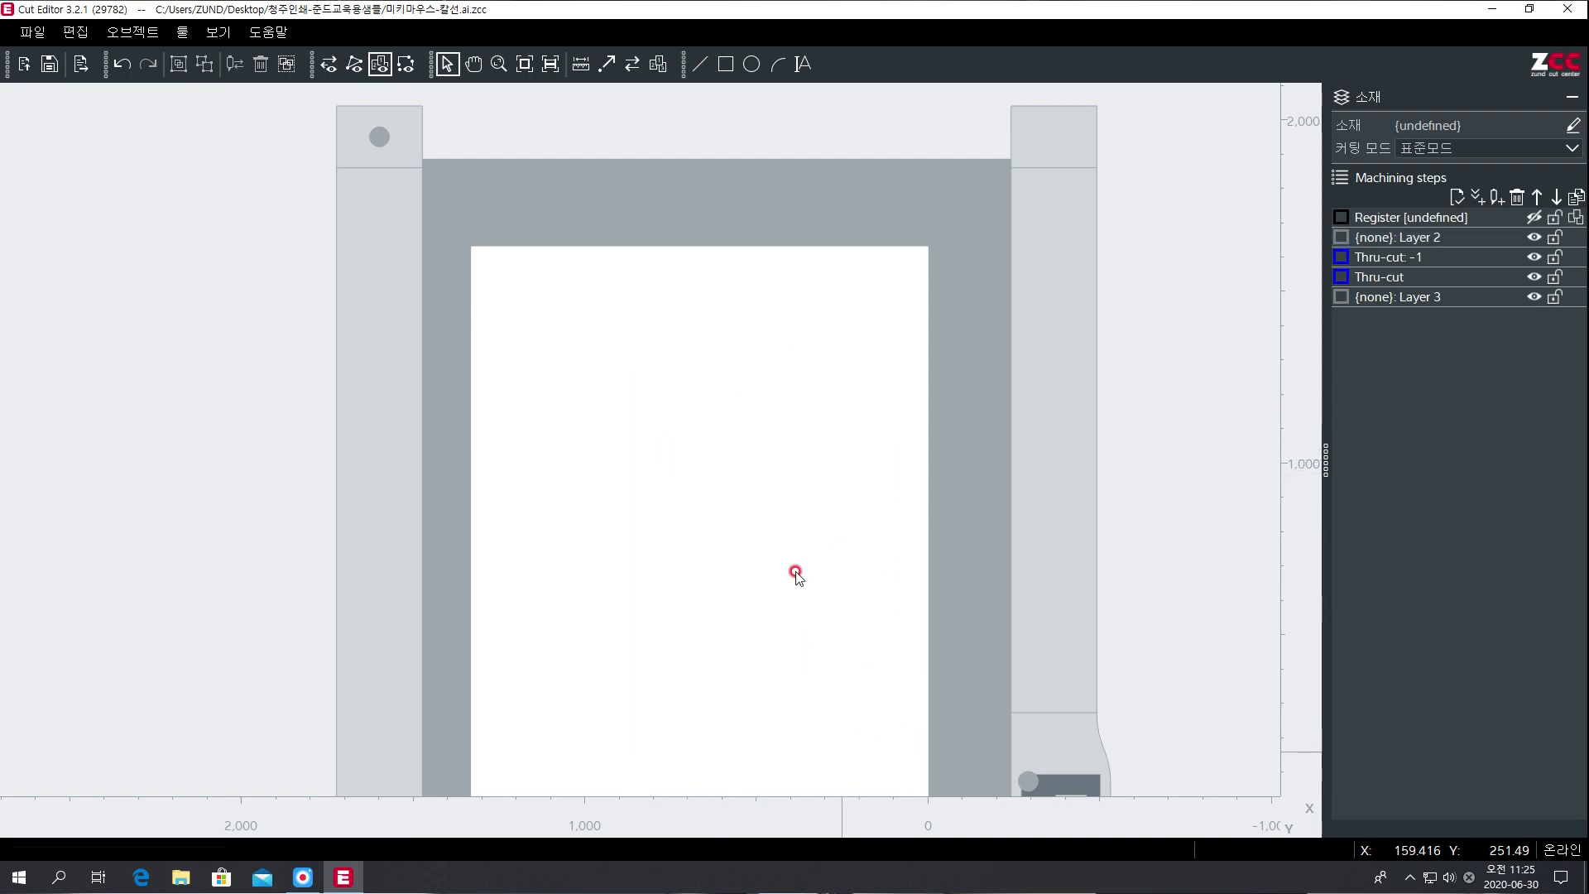
Draw a rectangle about 309 mm wide and 412 mm high in the lower-right area of the sheet.
left_click_drag(776, 513, 873, 702)
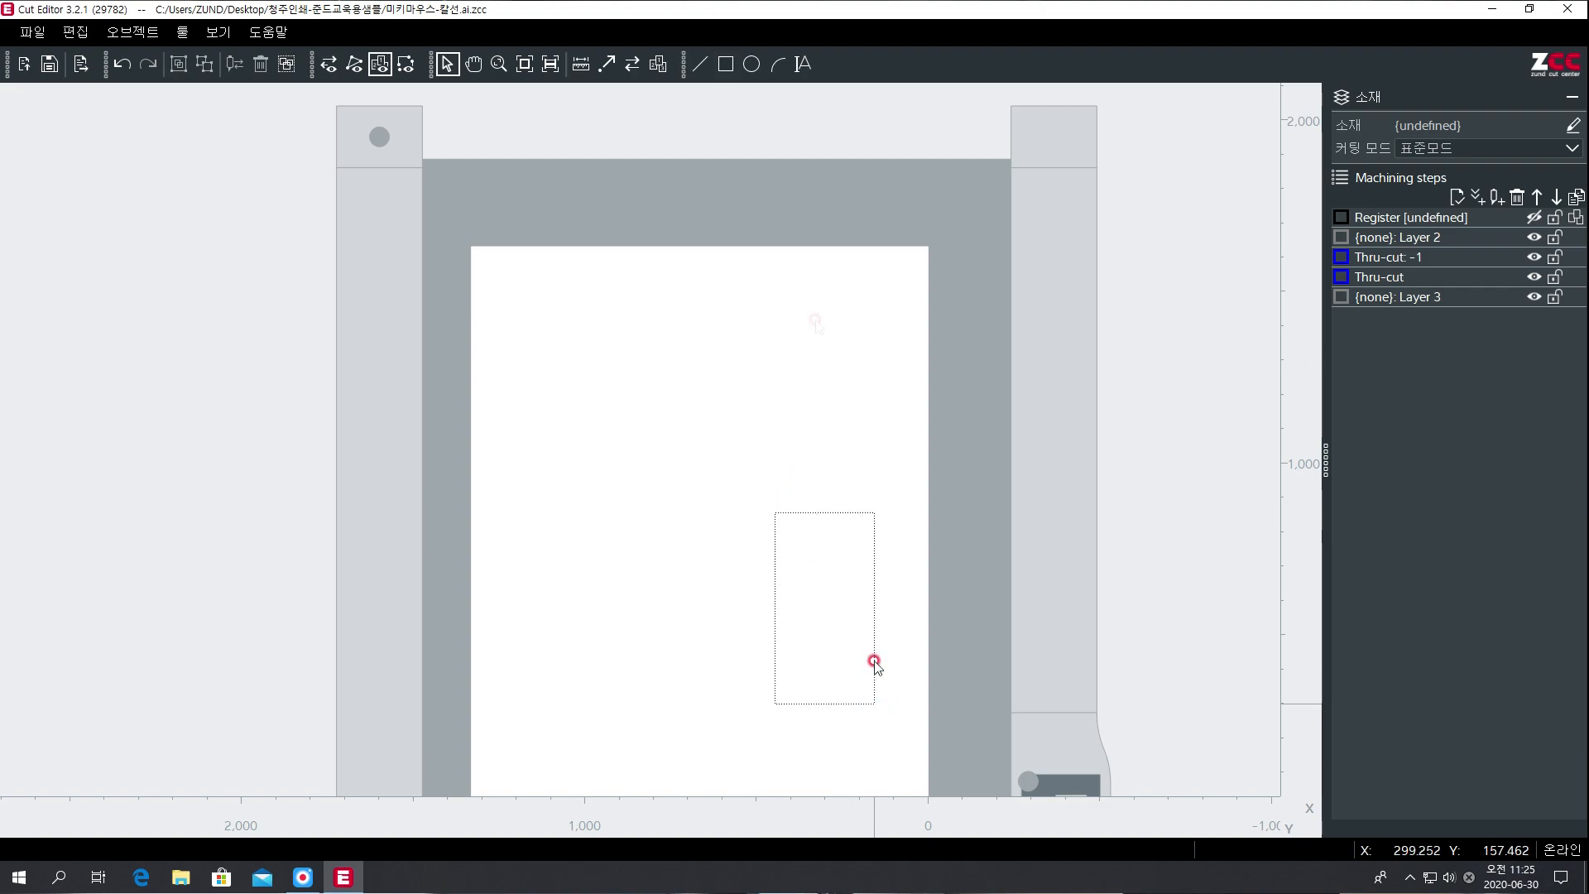
left_click(726, 64)
left_click_drag(764, 567, 870, 708)
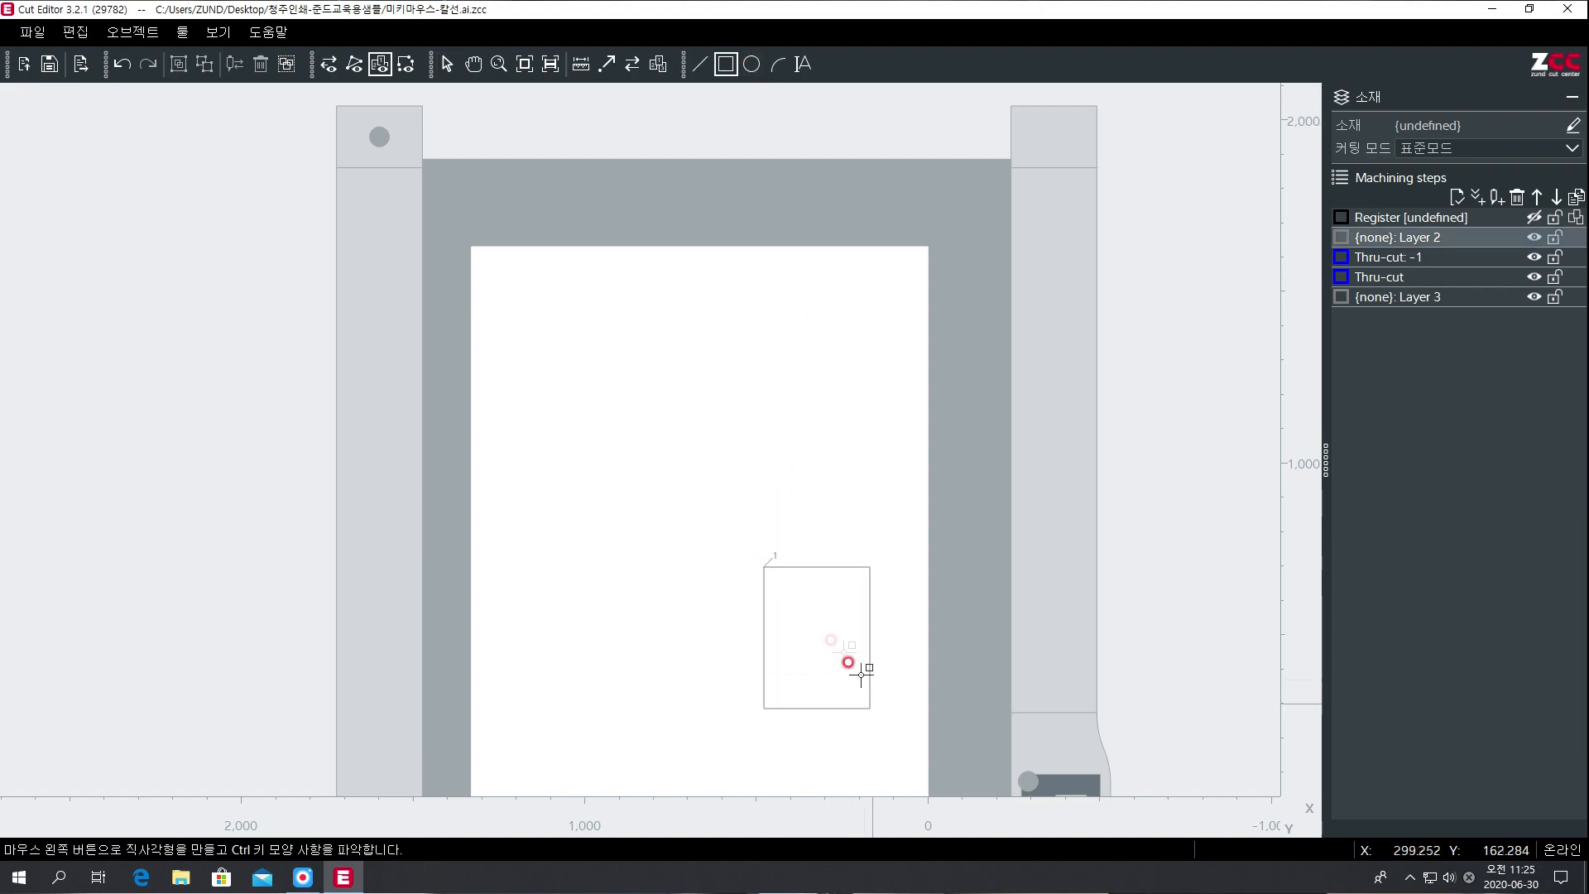
key("Escape")
Apply edge recognition (테두리 인식) as the registration method for the job with the single rectangle.
left_click(212, 35)
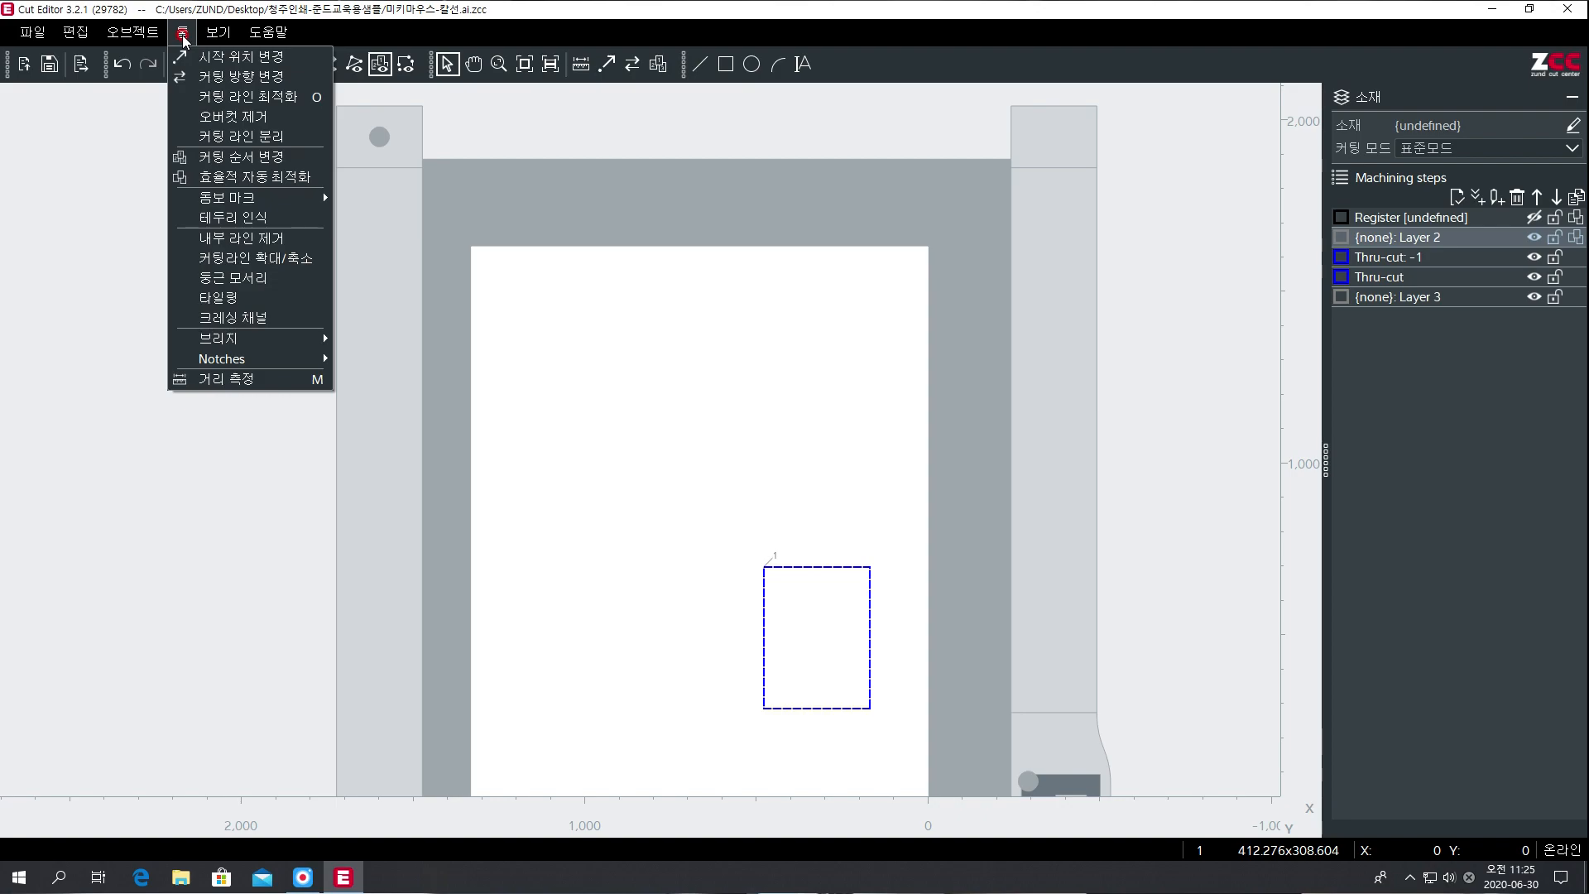
left_click(233, 220)
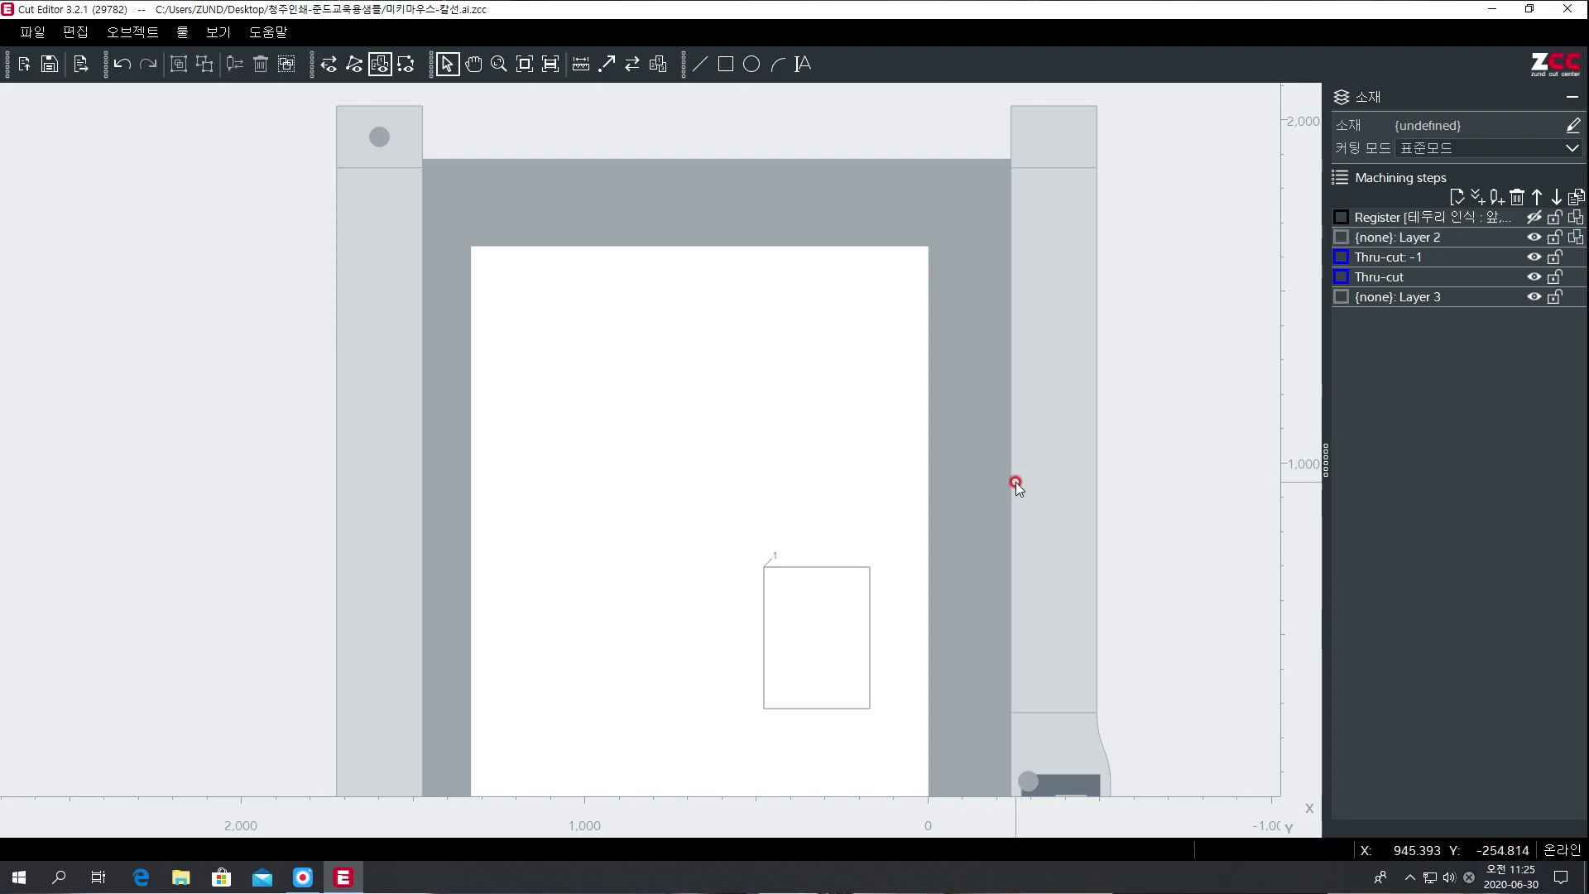
scroll(869, 546, "down", 3)
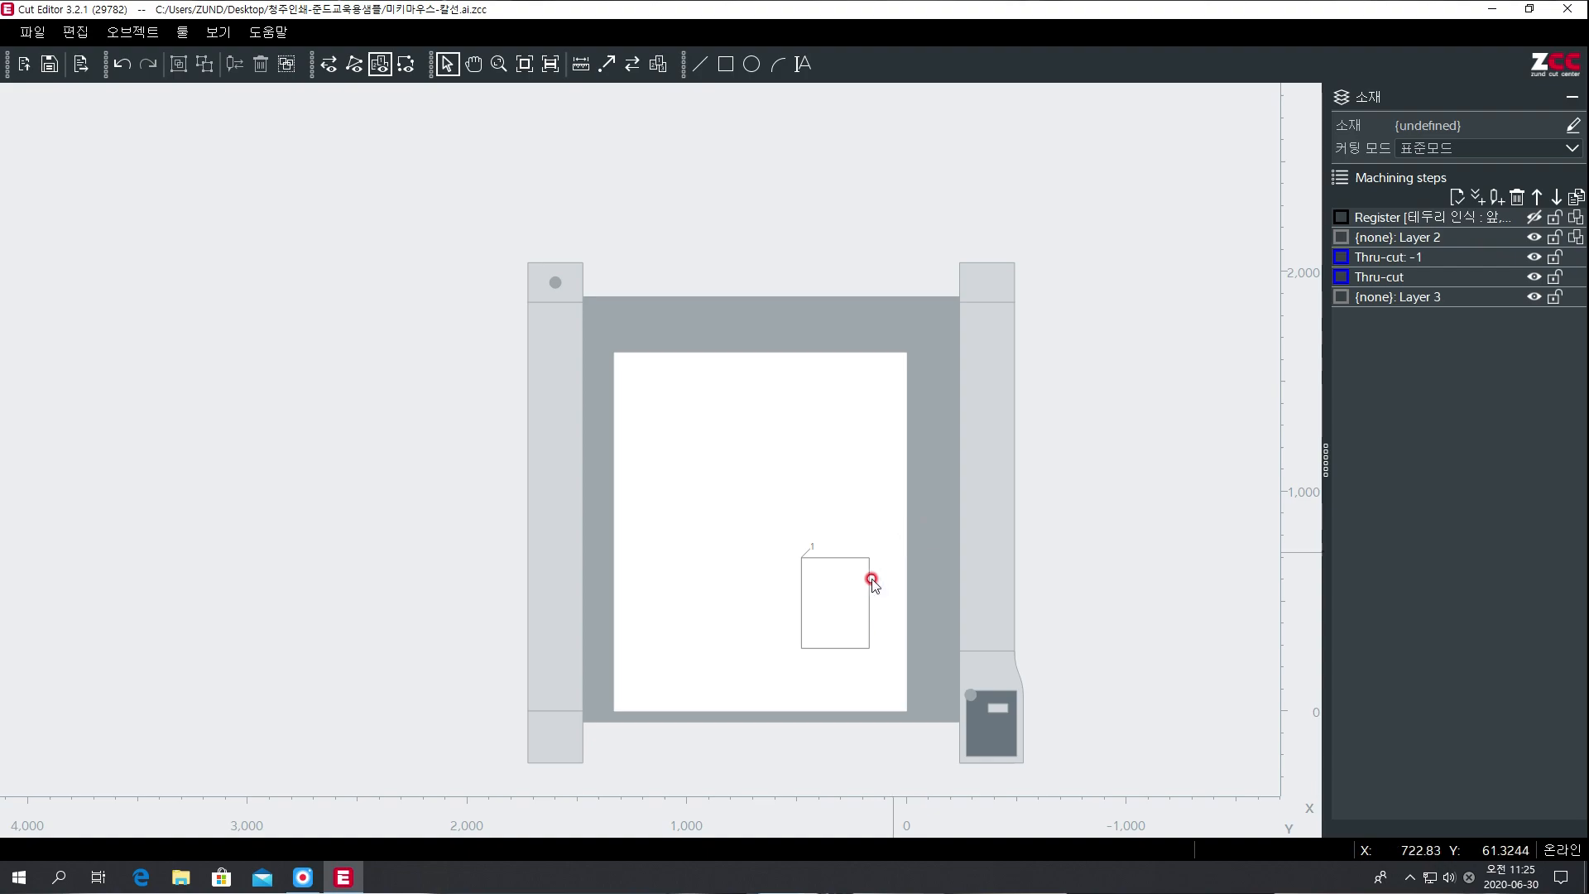
left_click_drag(737, 525, 927, 712)
left_click(729, 628)
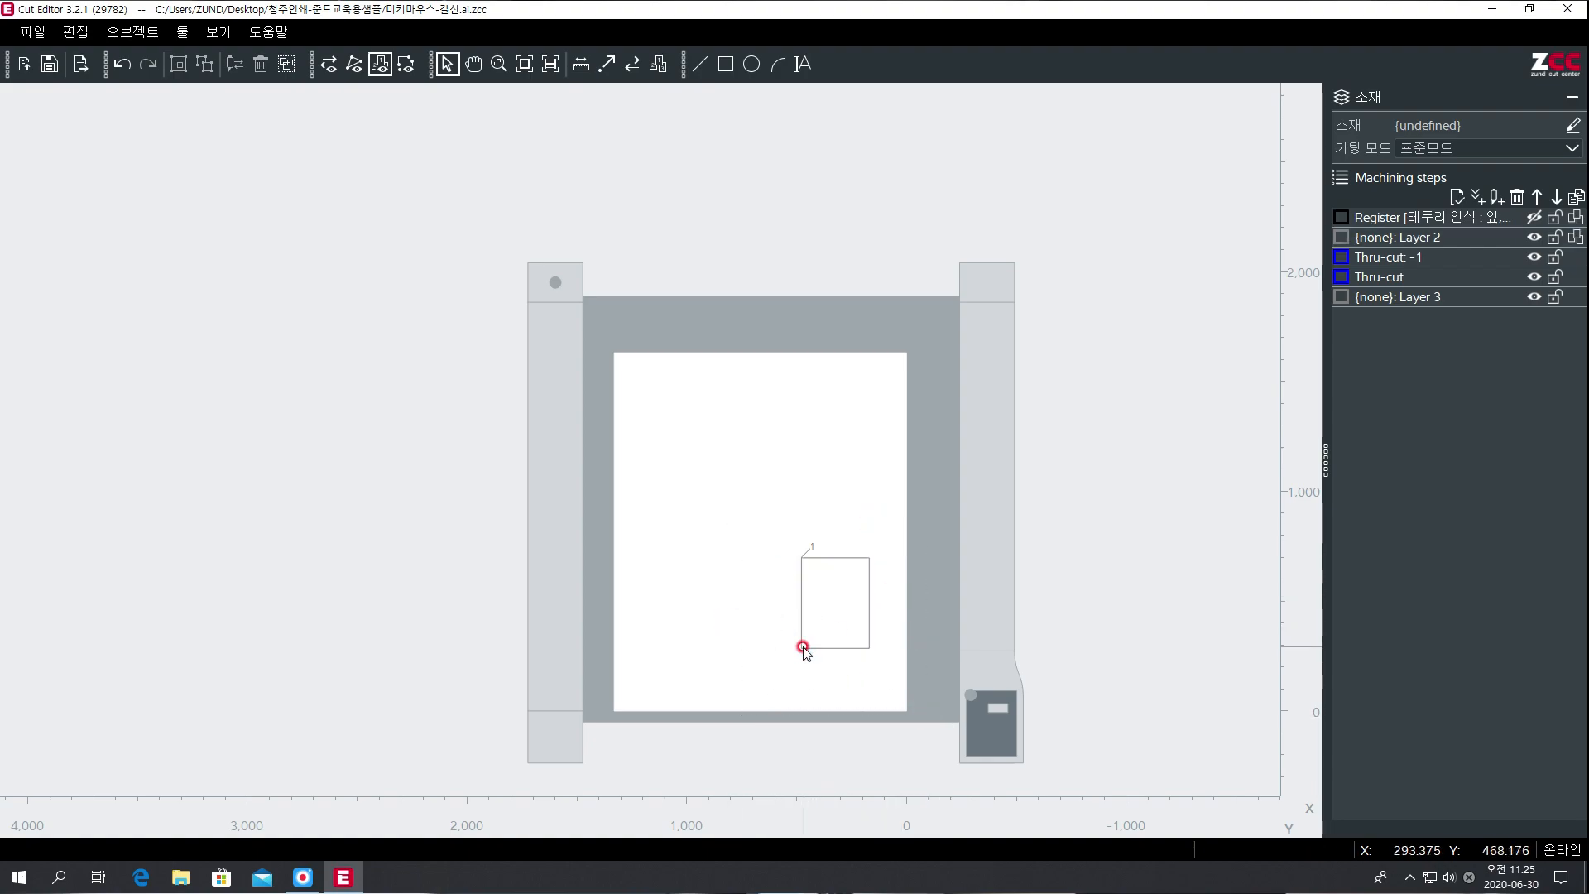
left_click_drag(760, 532, 890, 684)
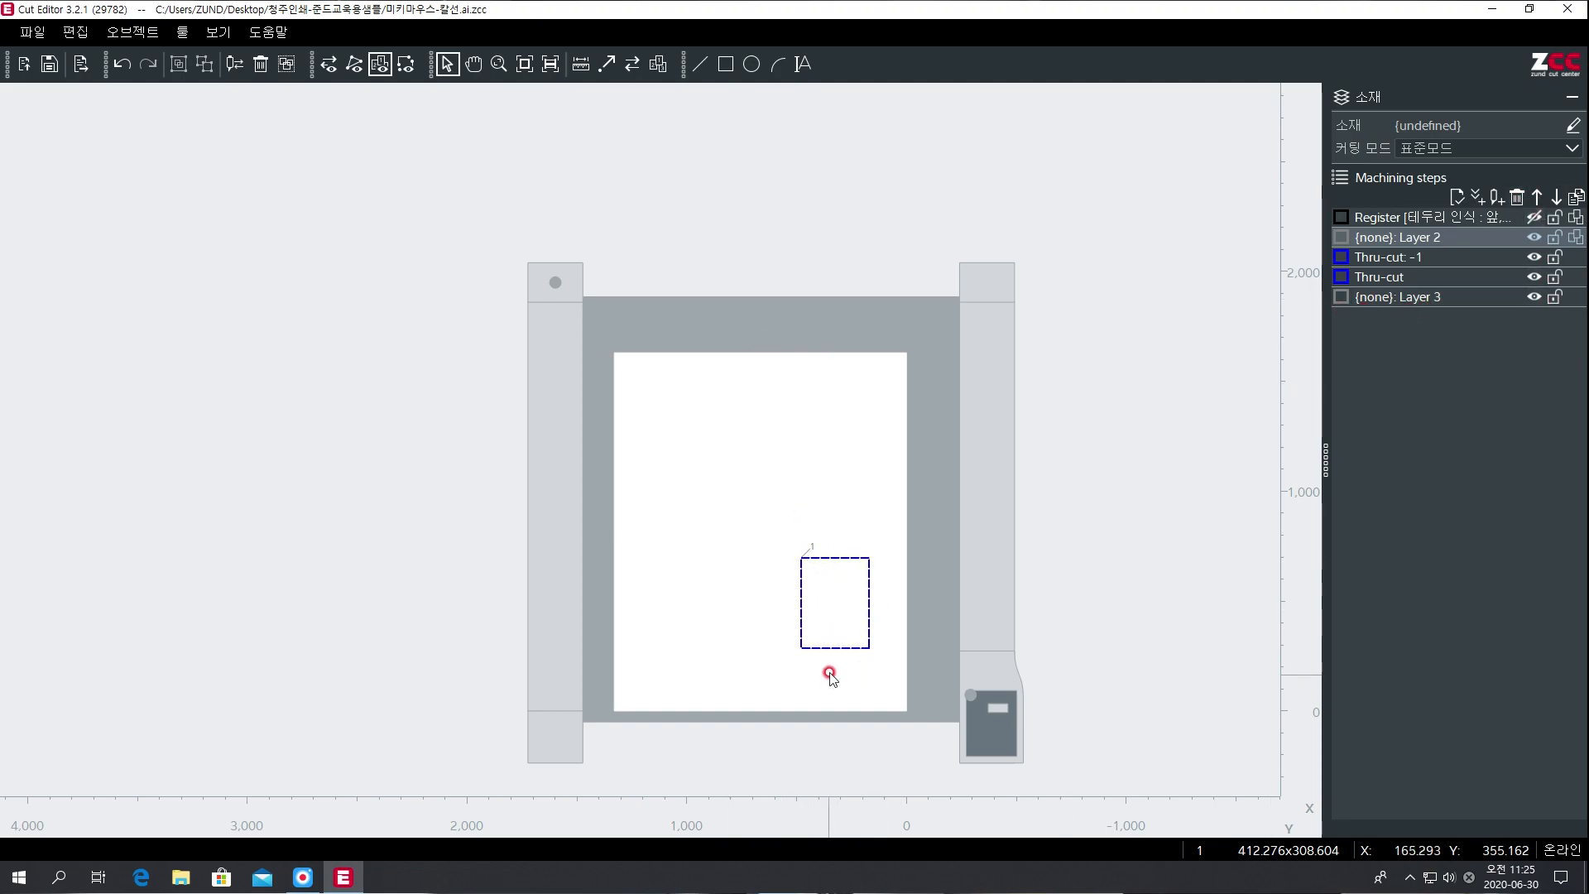
scroll(860, 647, "up", 5)
left_click_drag(575, 278, 943, 670)
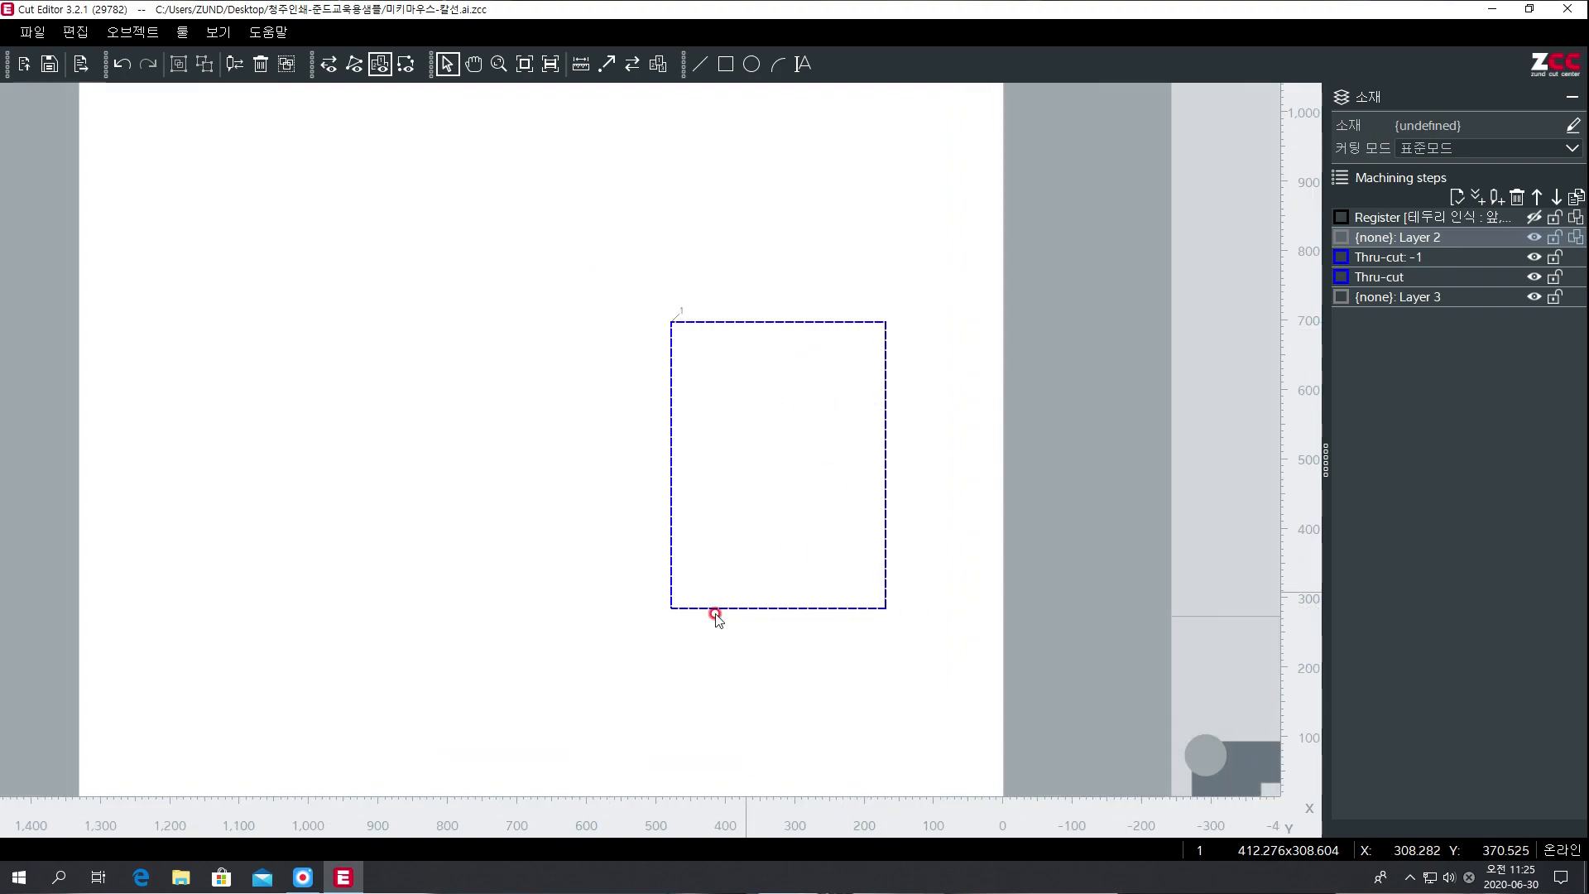
left_click(532, 423)
left_click_drag(583, 302, 985, 688)
left_click(427, 247)
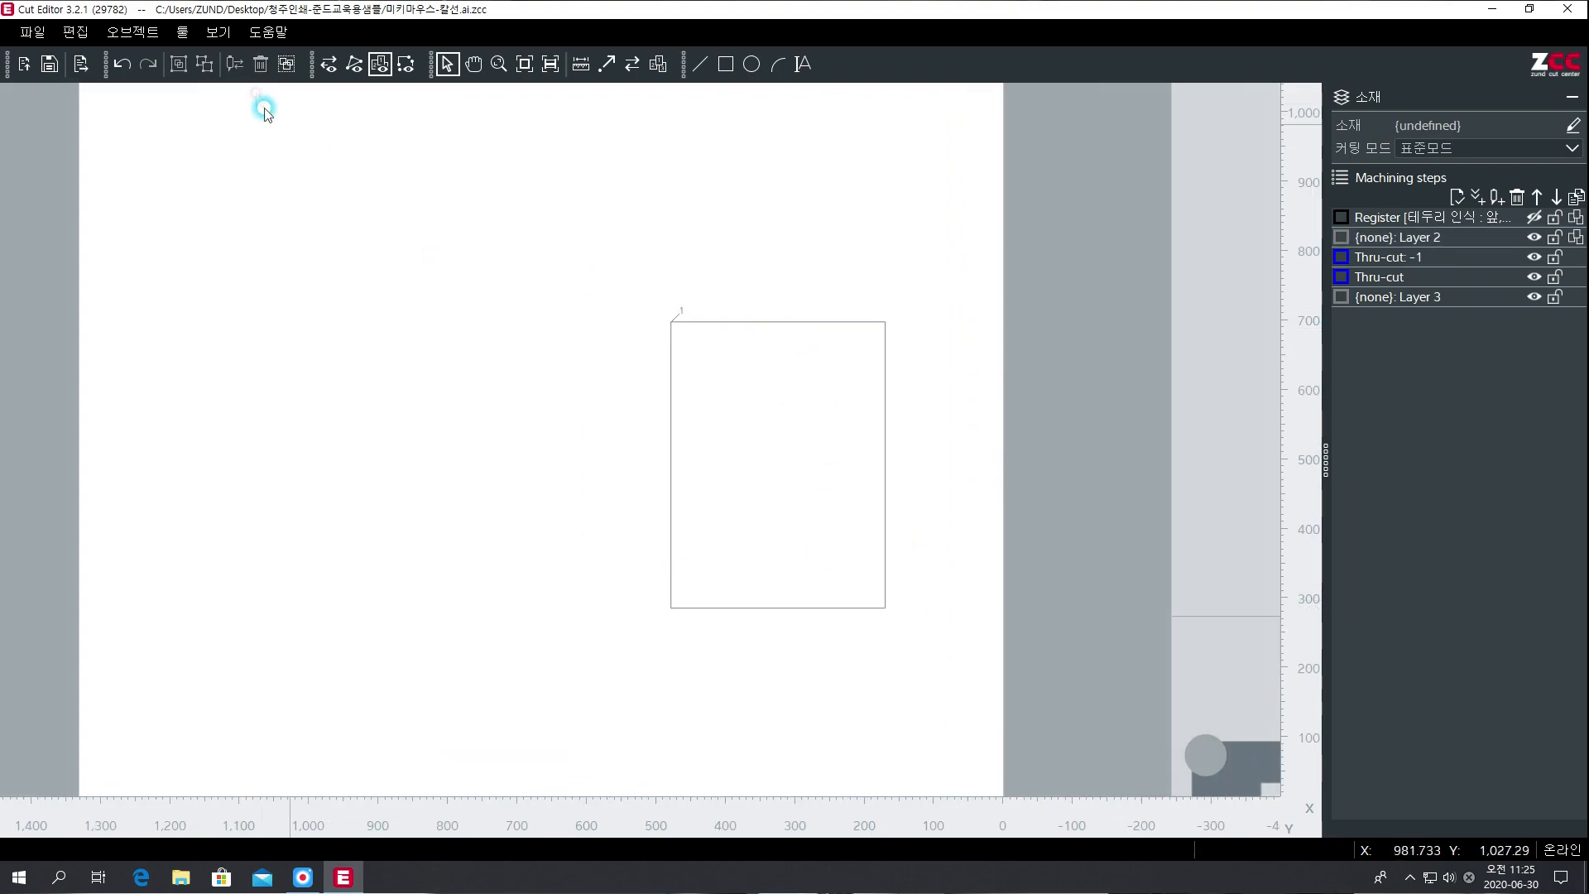
left_click(182, 31)
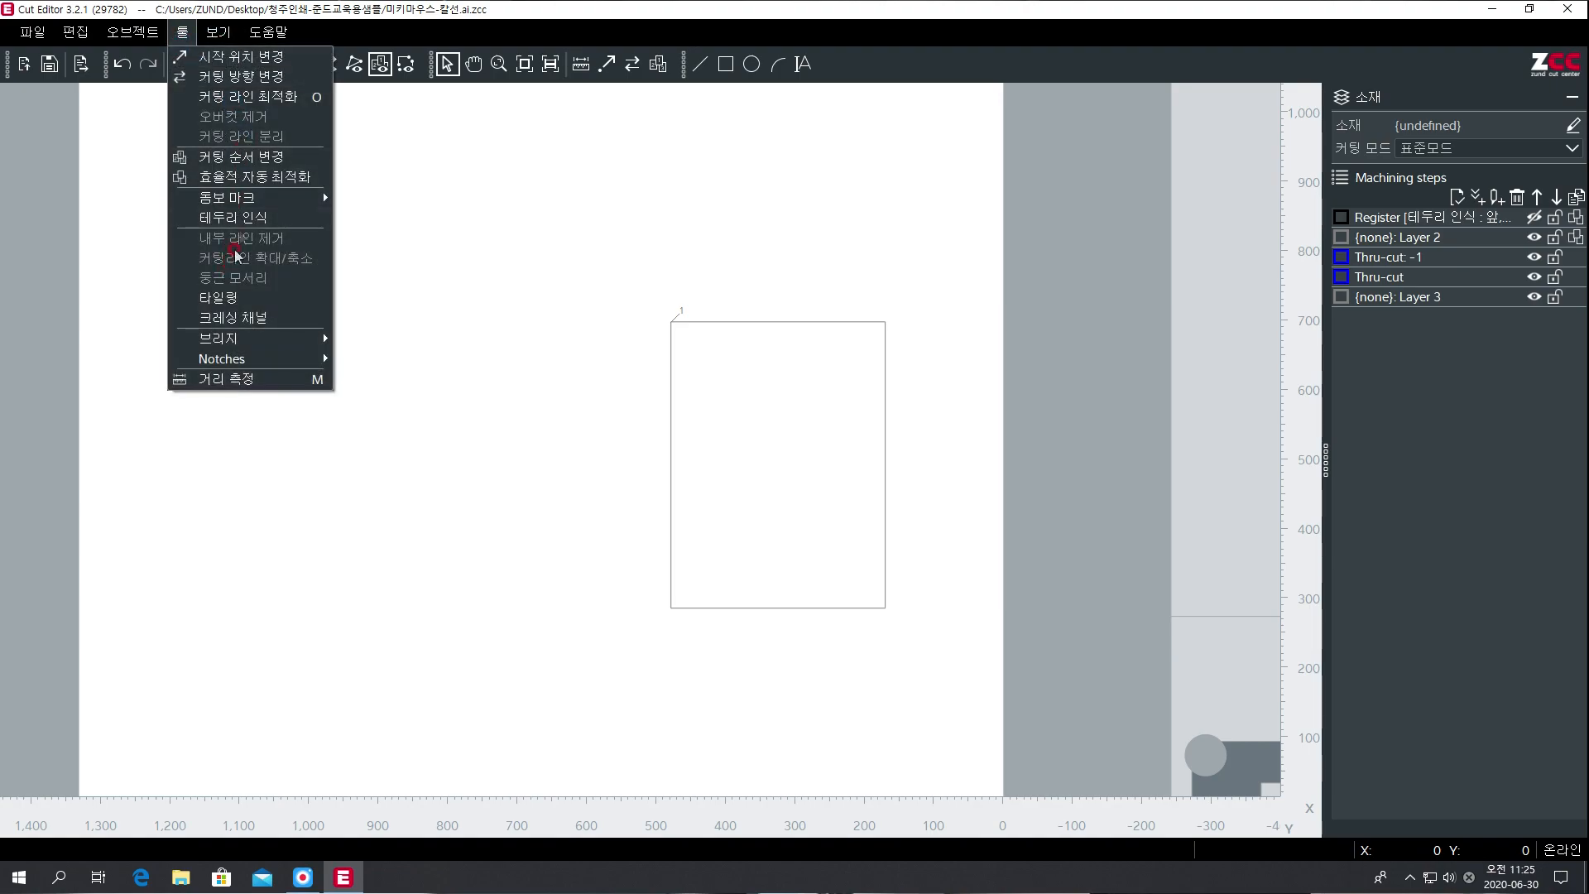
Delete the single rectangle from the sheet.
left_click(660, 241)
left_click_drag(563, 246, 952, 749)
key("Delete")
Draw two overlapping rectangles near the middle of the sheet, together spanning about 290 mm wide and 267 mm high.
left_click(726, 64)
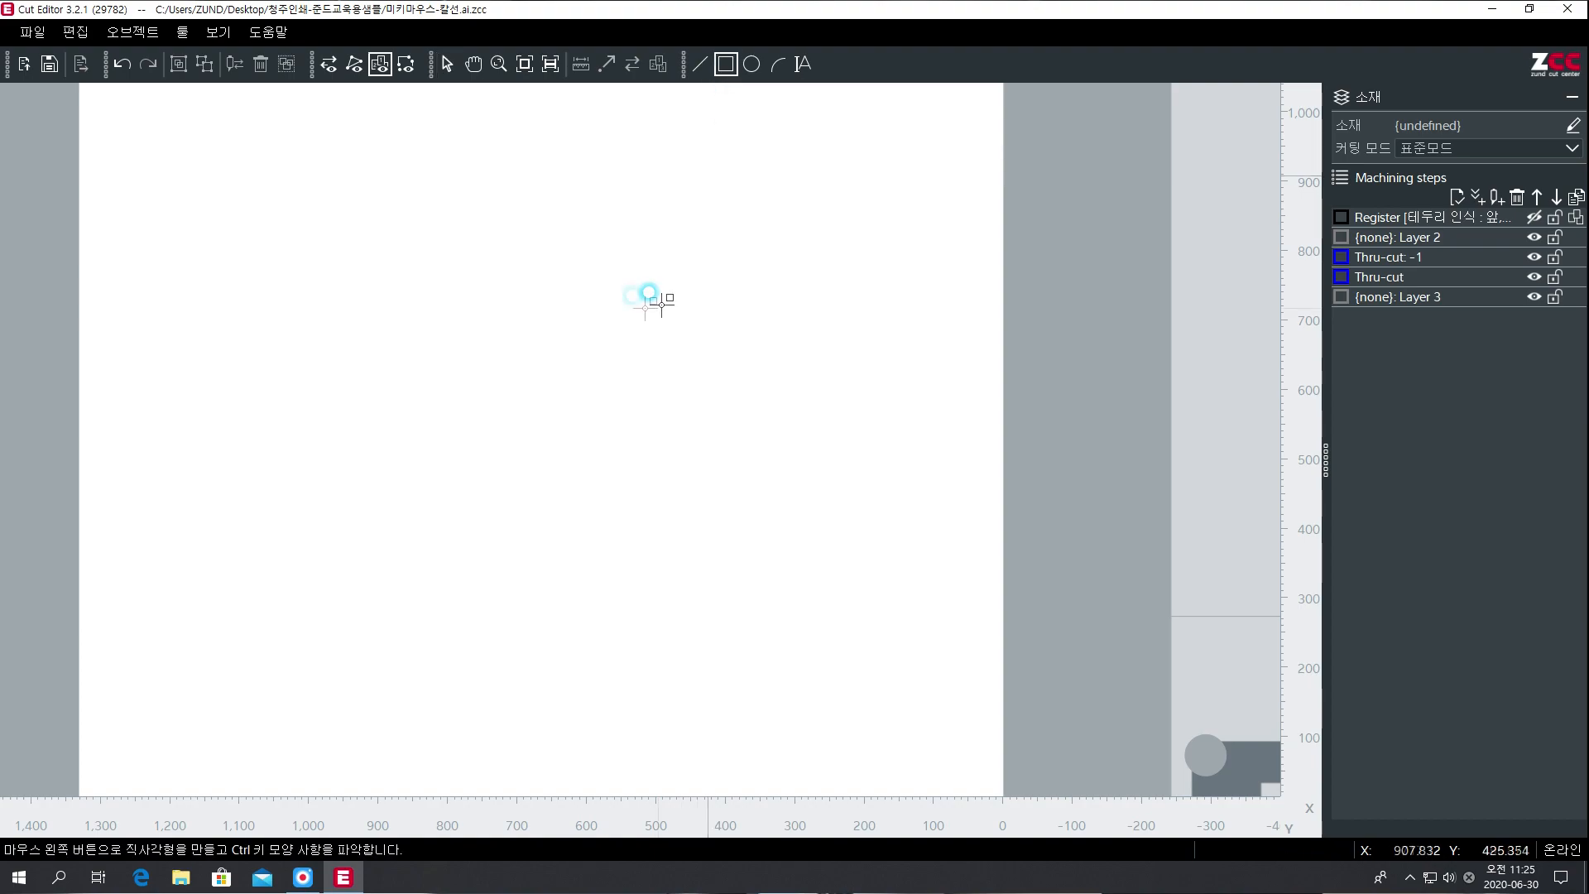
left_click_drag(549, 352, 650, 497)
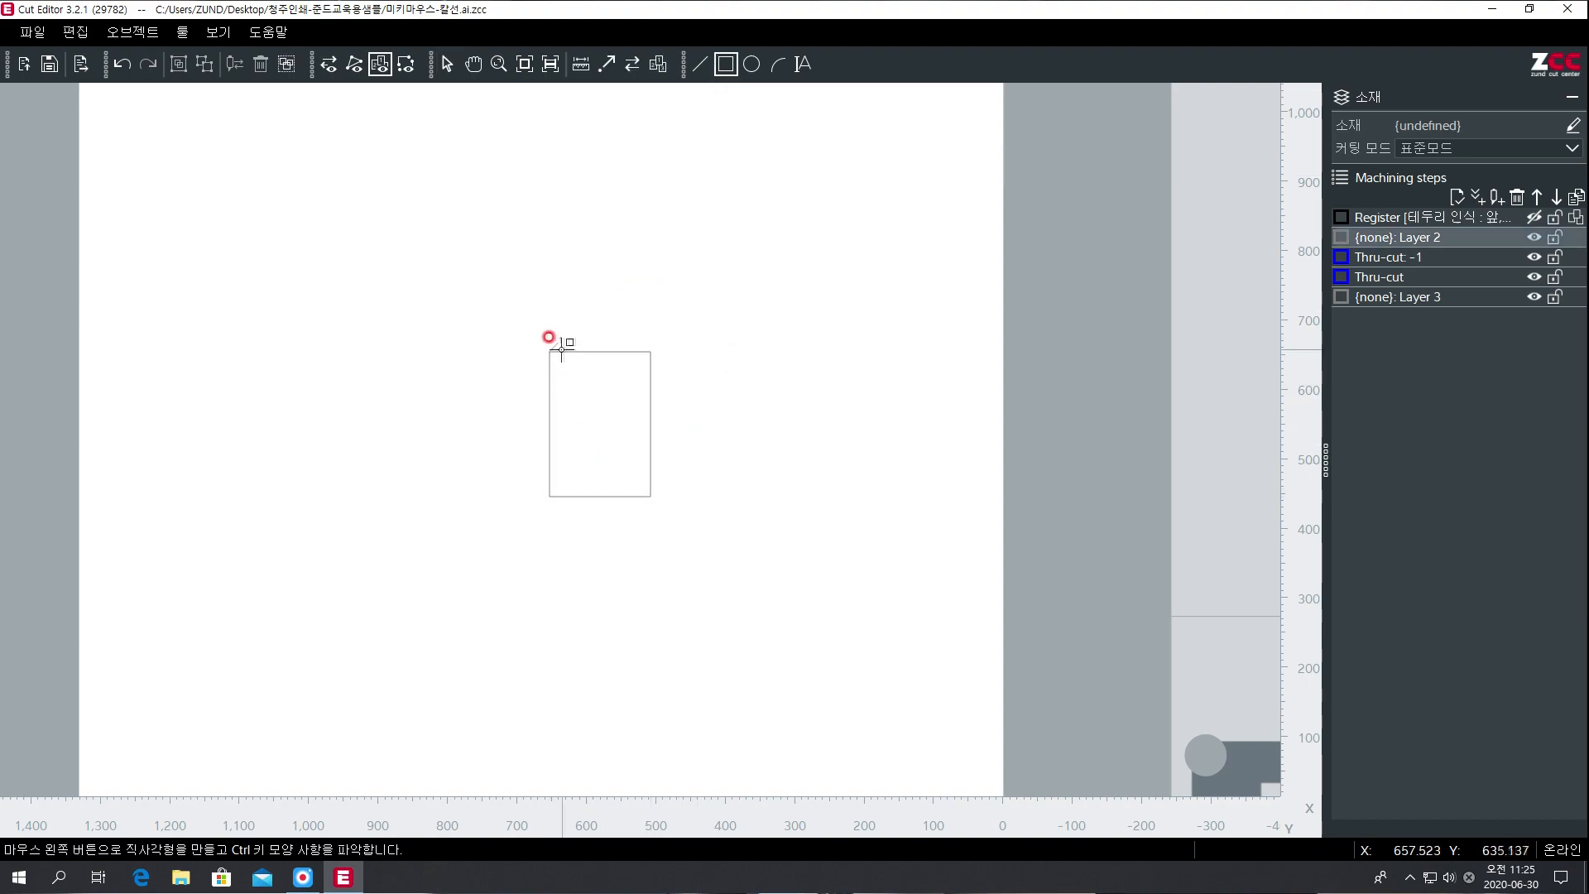
left_click_drag(493, 404, 695, 537)
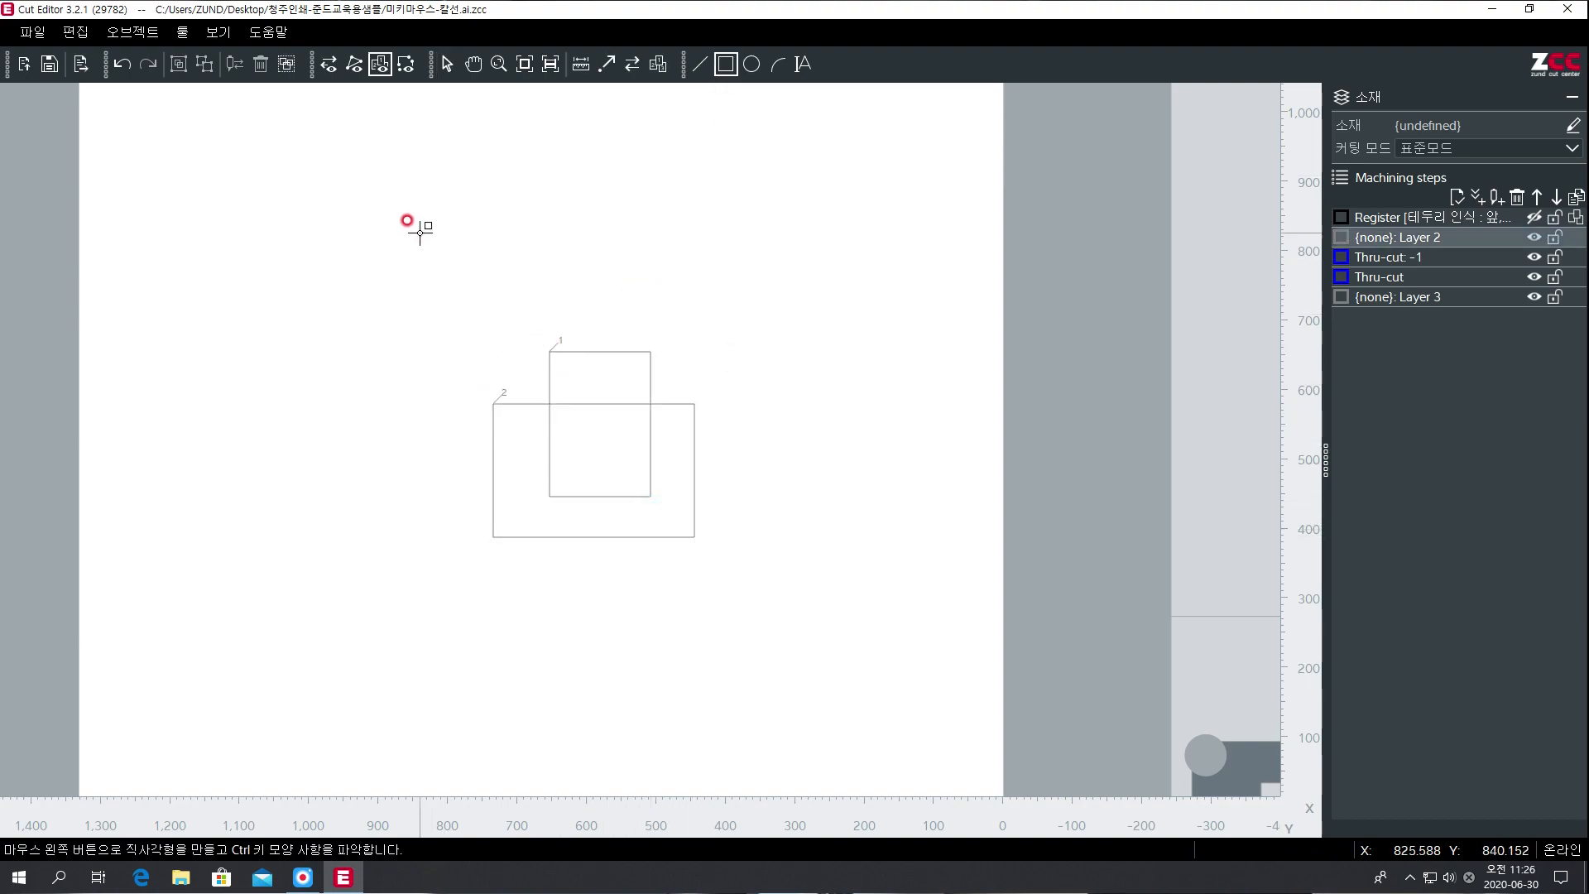
right_click(418, 232)
left_click_drag(413, 265, 816, 675)
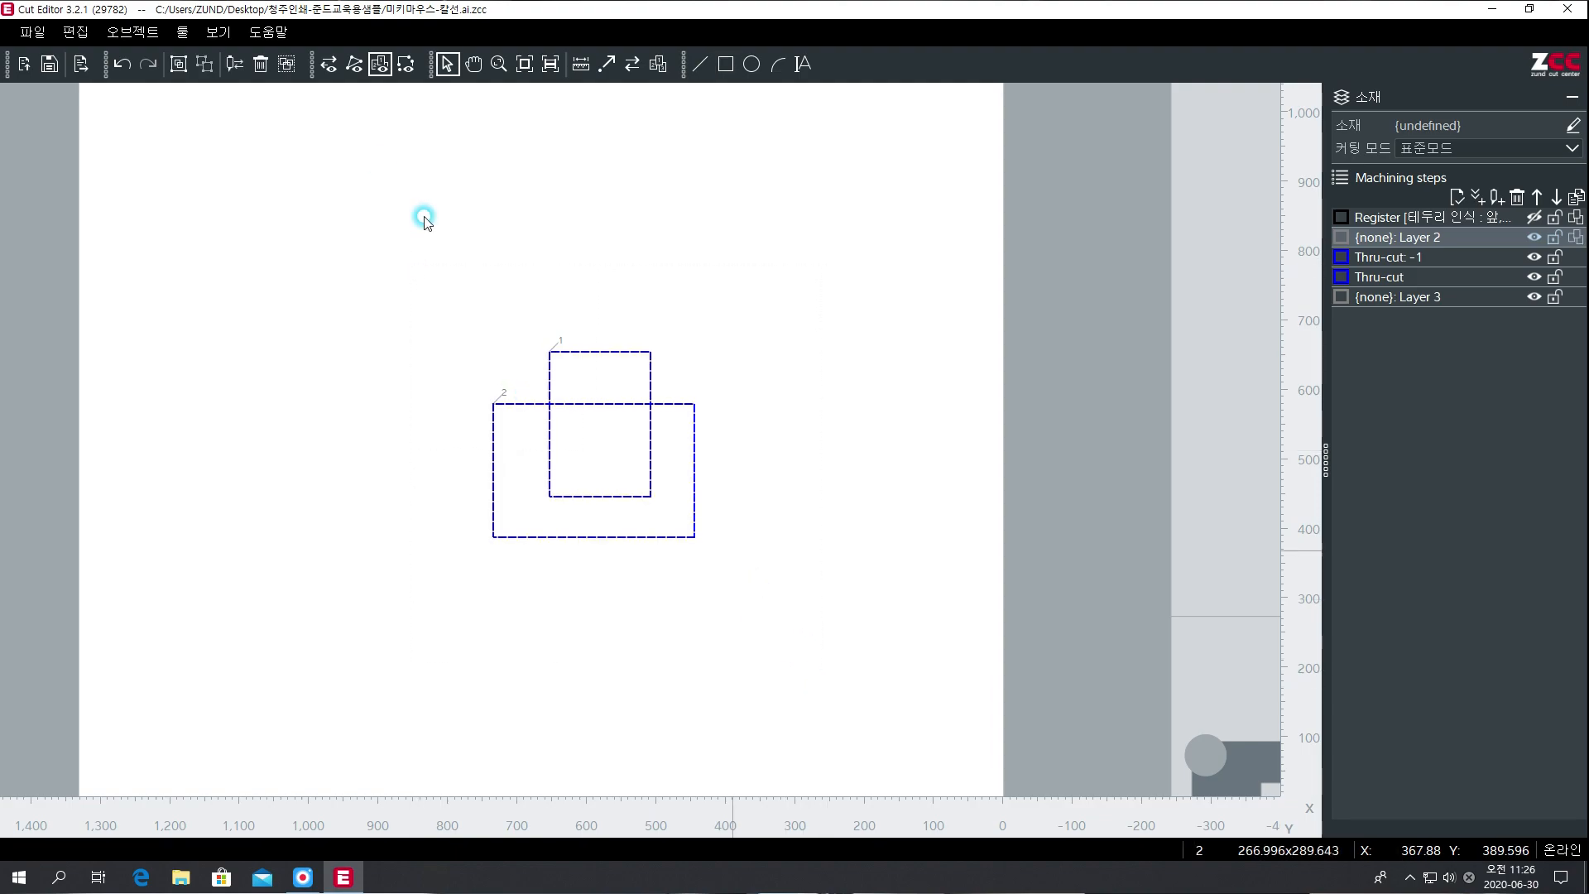
left_click(182, 34)
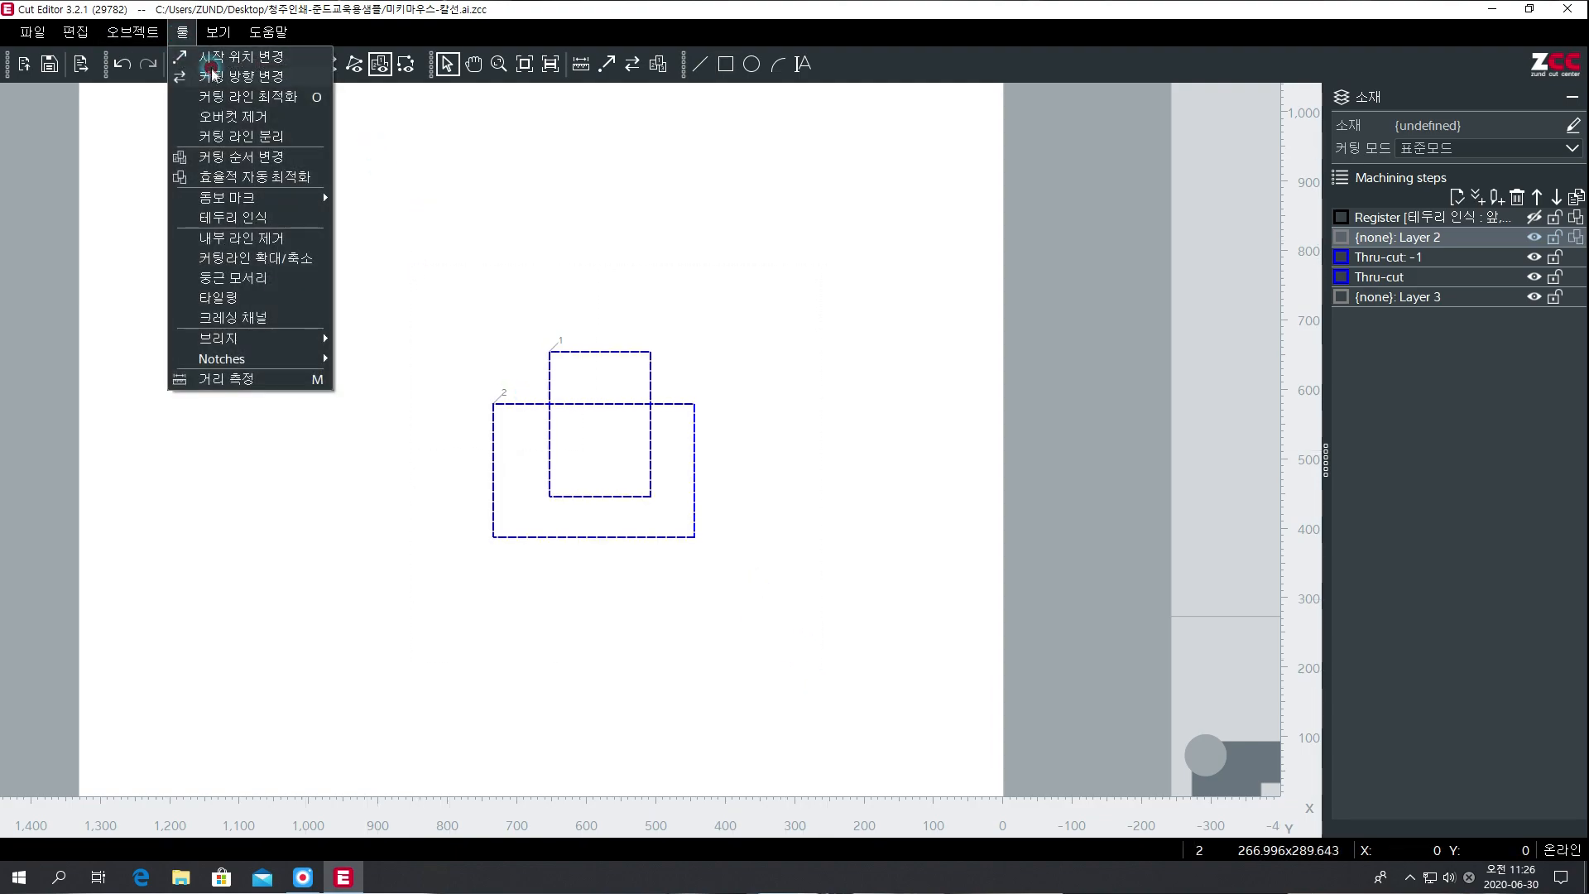
left_click(231, 120)
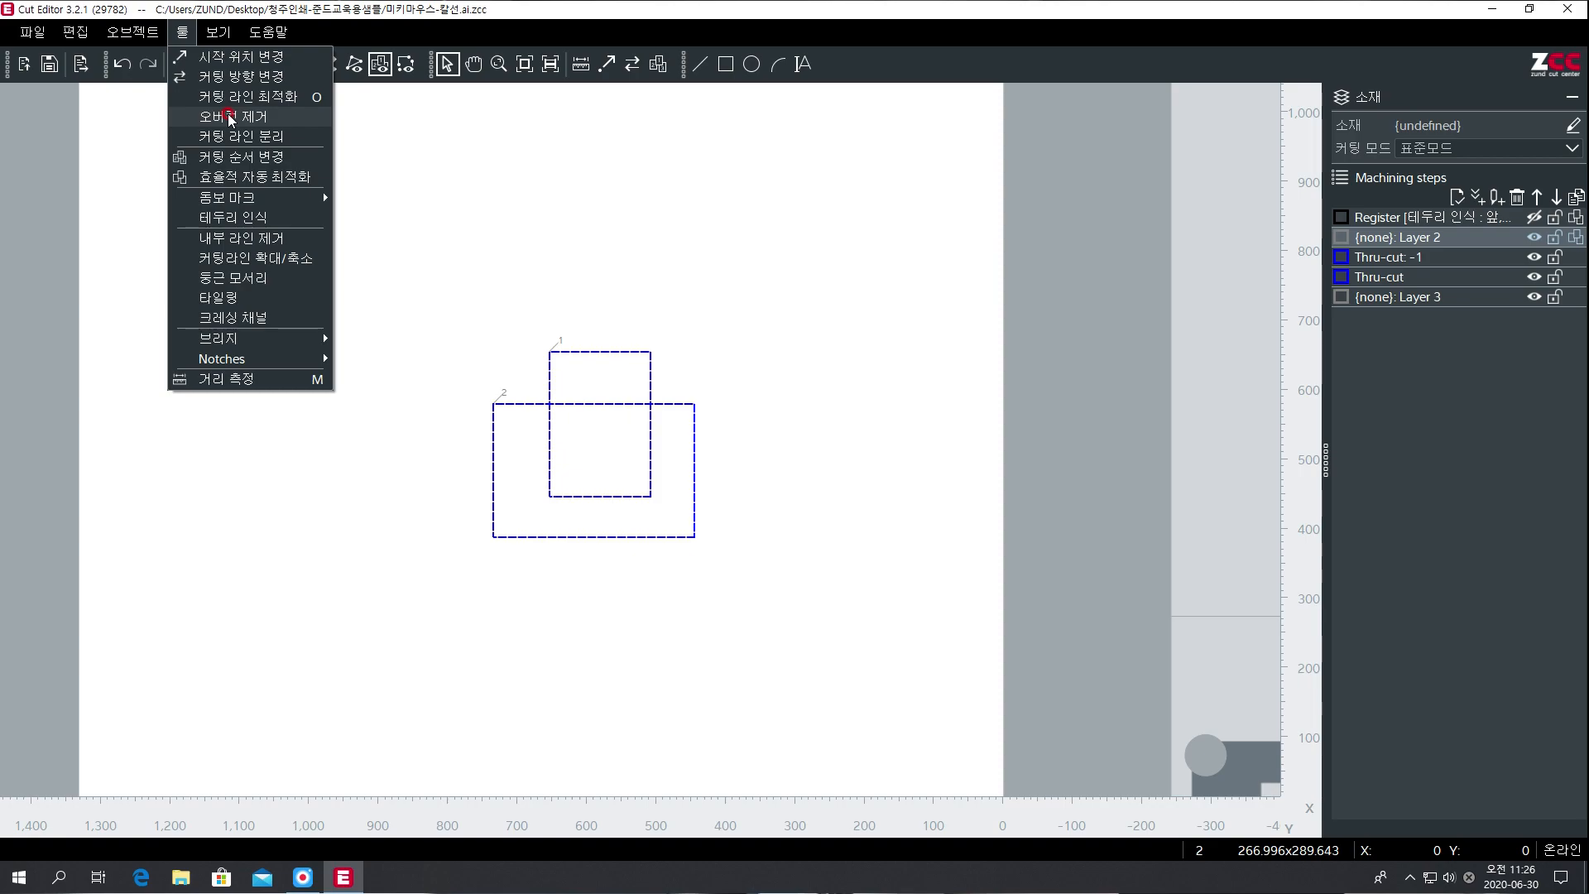
left_click(500, 417)
left_click(504, 431)
left_click(496, 403)
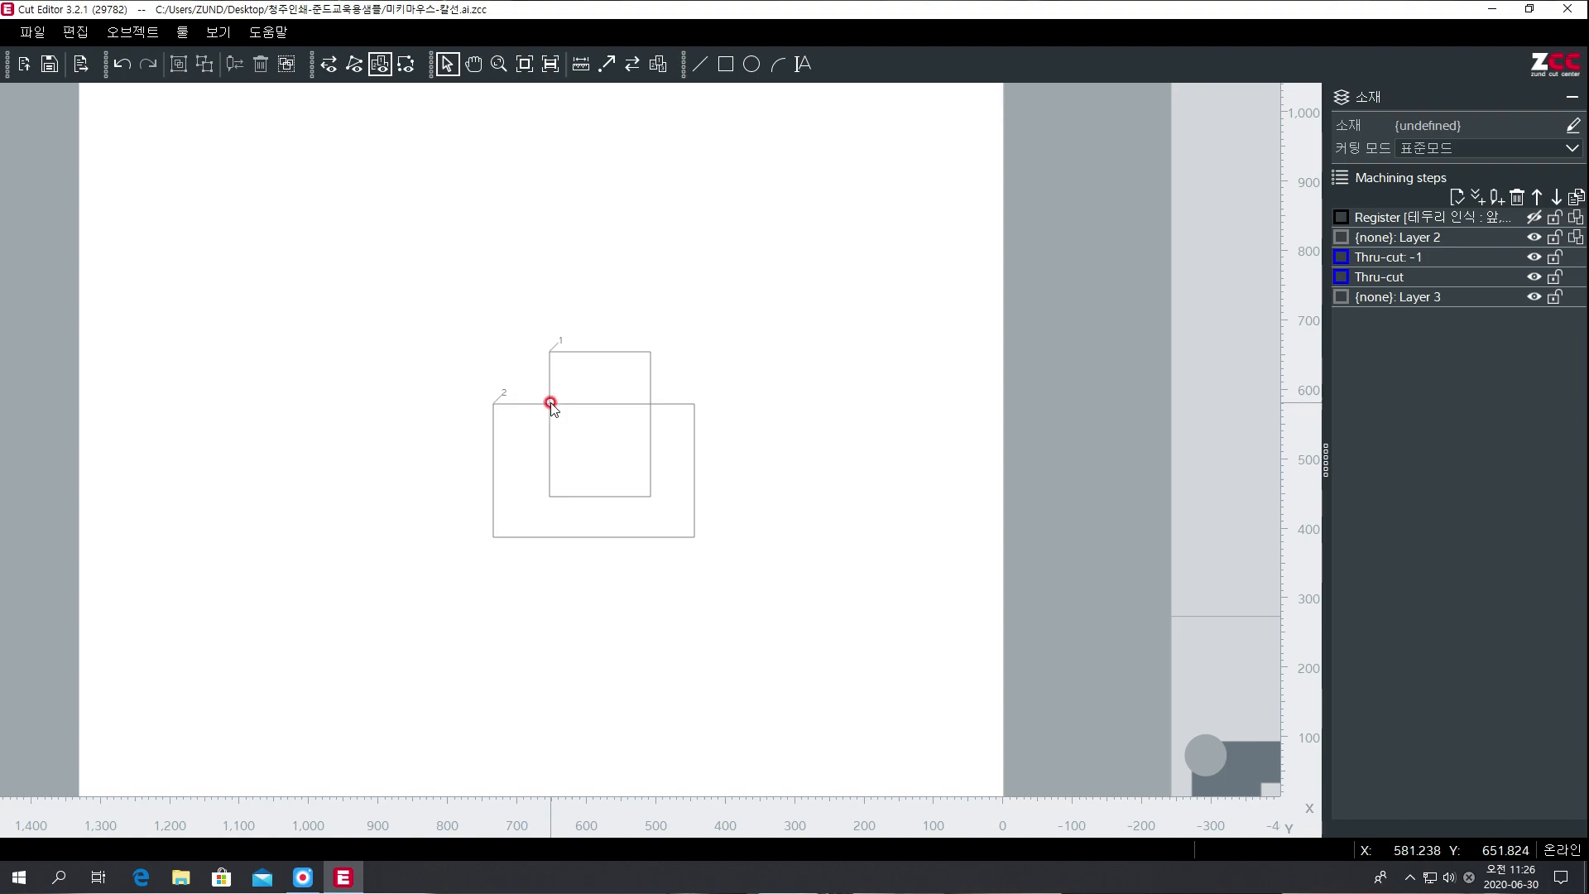
scroll(551, 406, "up", 5)
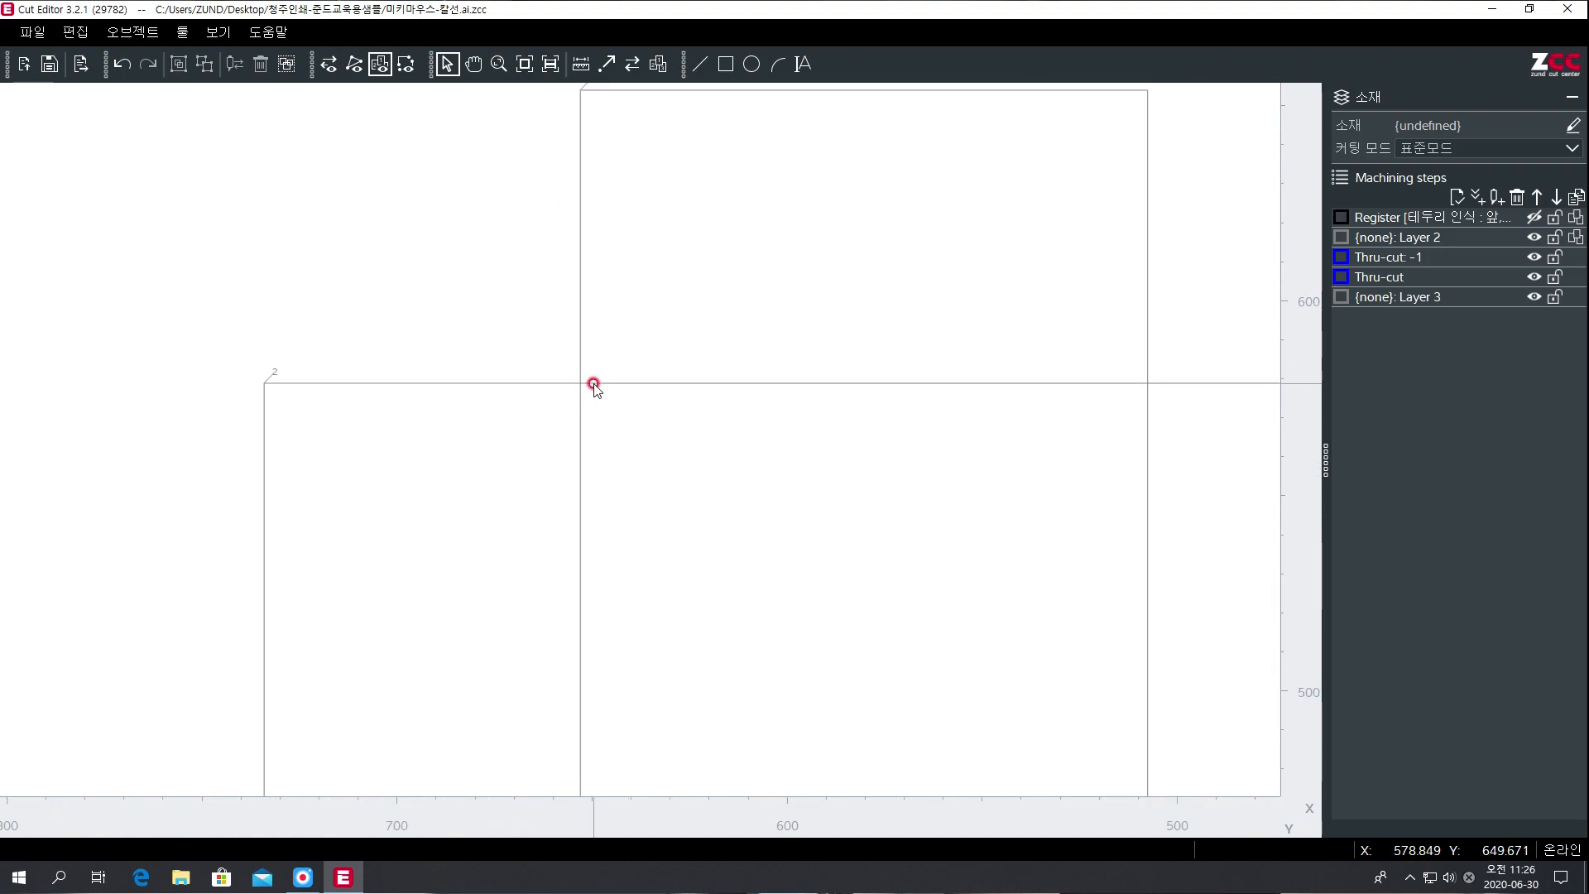
scroll(401, 300, "down", 4)
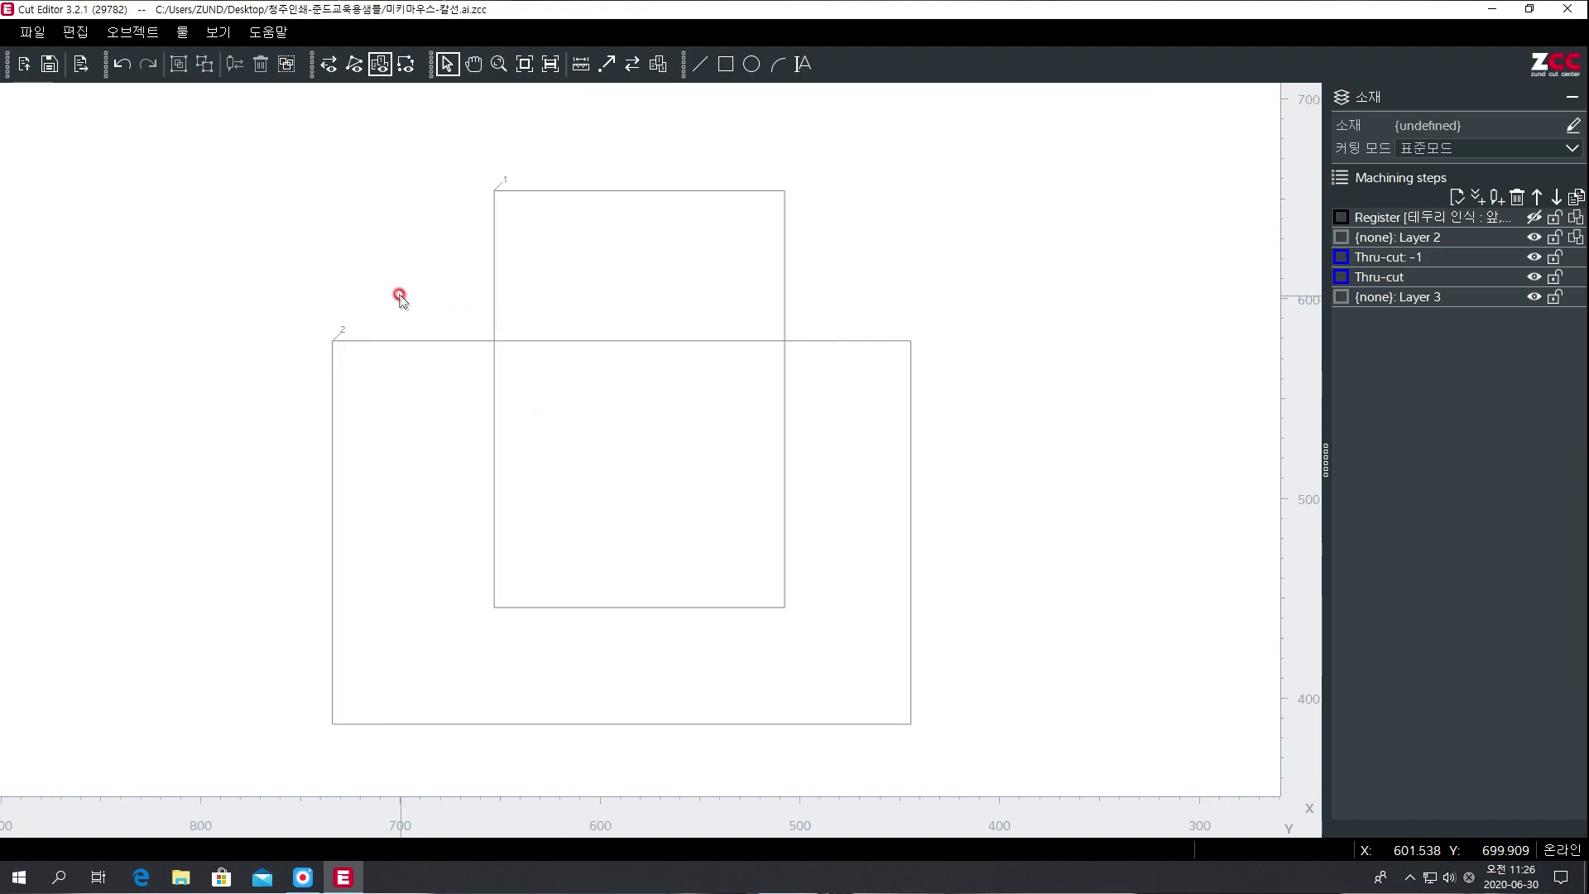
Apply overcut removal (오버컷 제거) to both overlapping rectangles with the 외부 폐기 (outer waste) option and a 5.00 mm corner distance.
left_click_drag(303, 186, 857, 649)
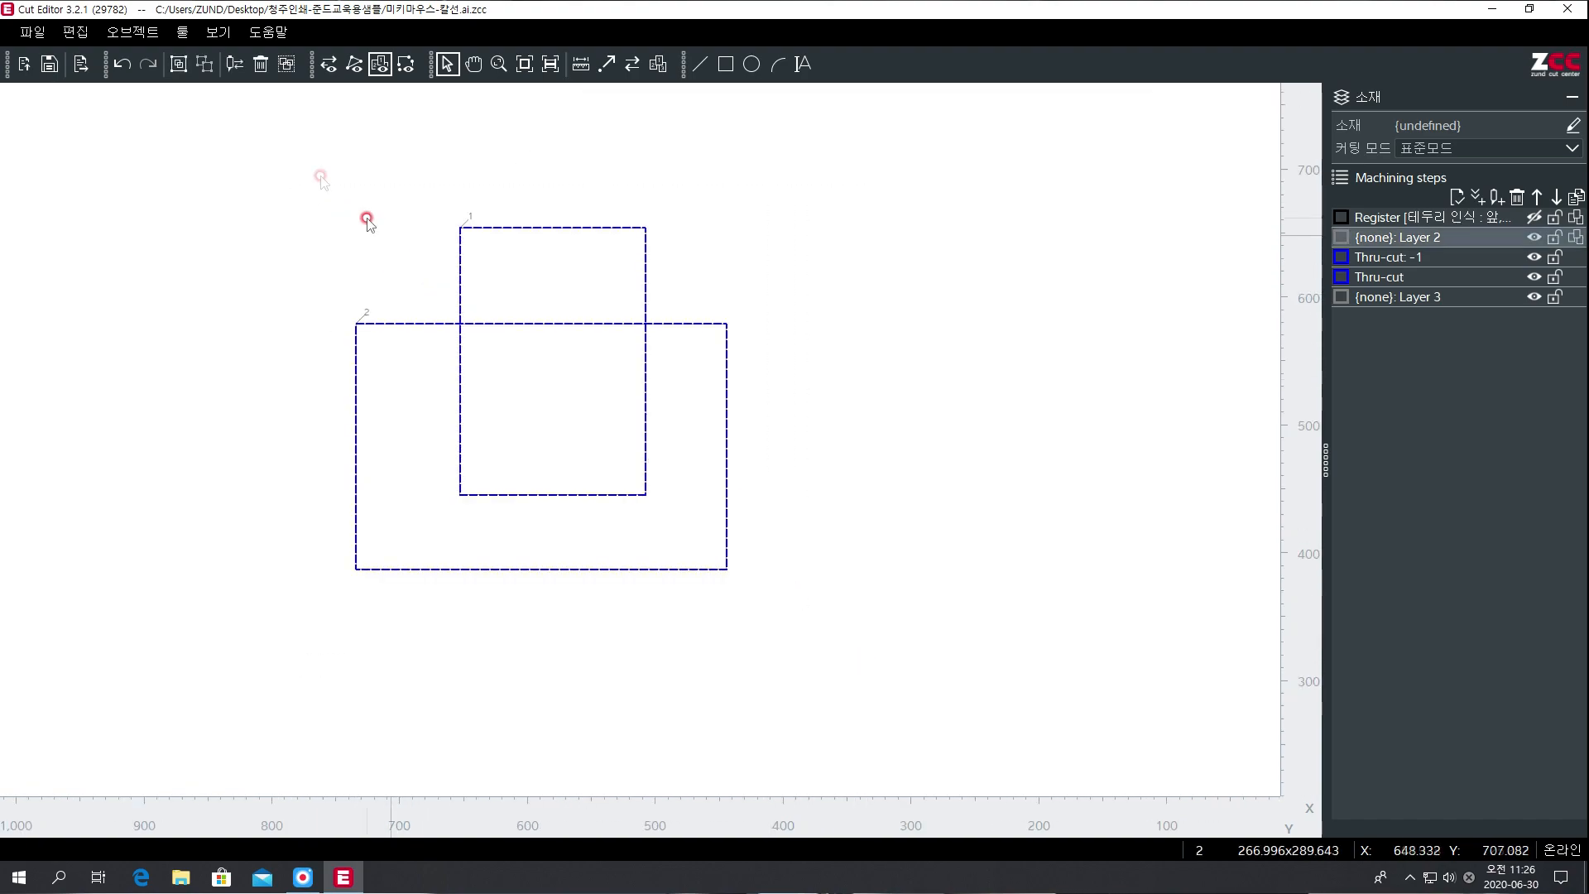
left_click(183, 31)
left_click(219, 110)
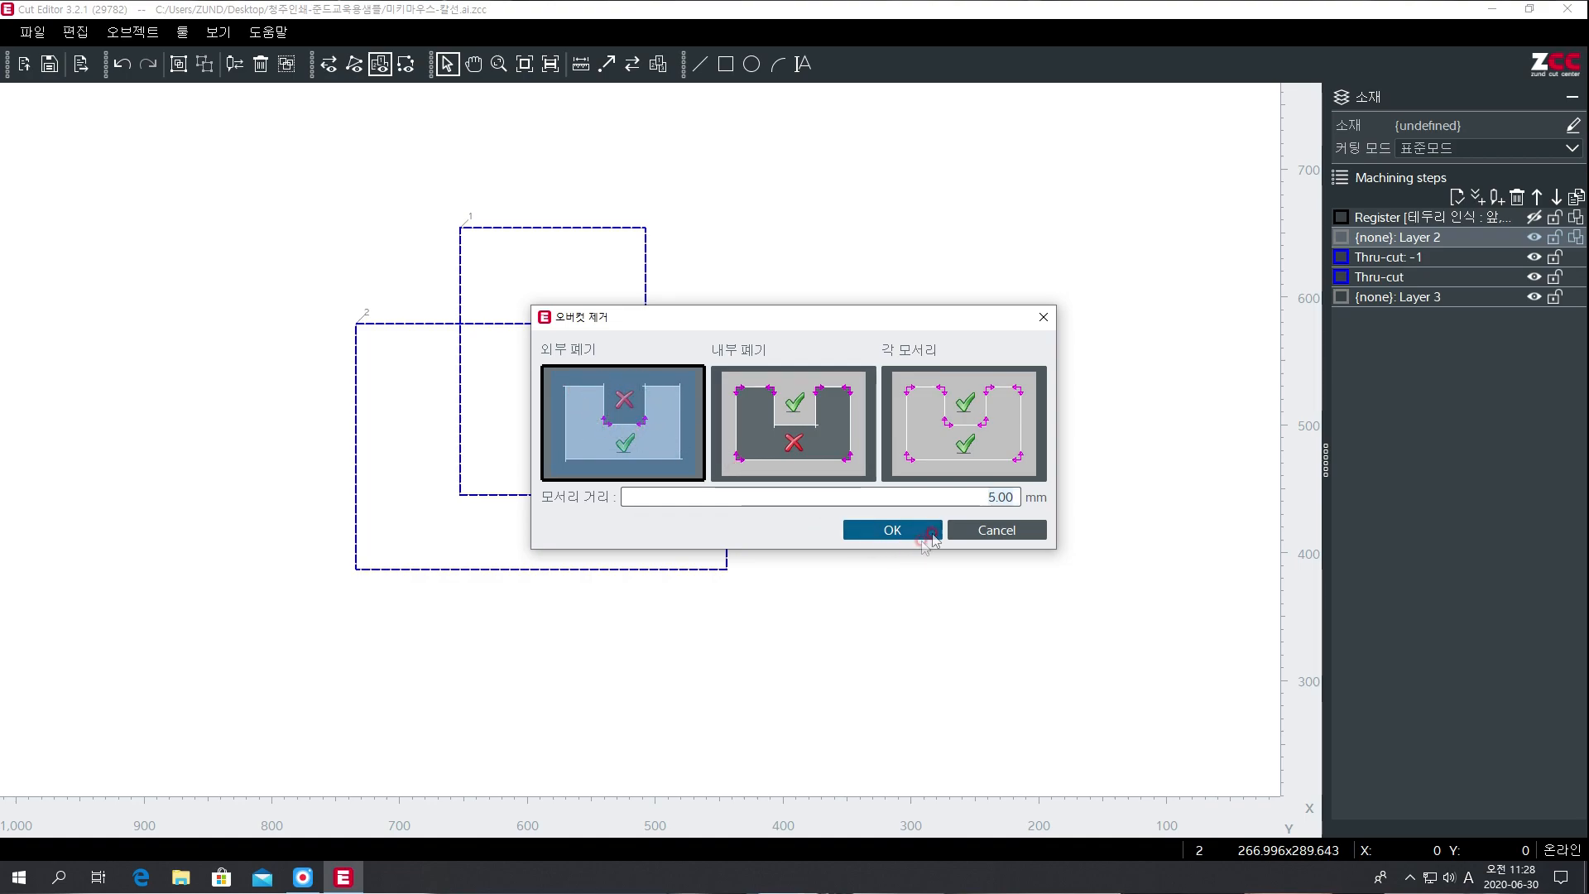
left_click(902, 531)
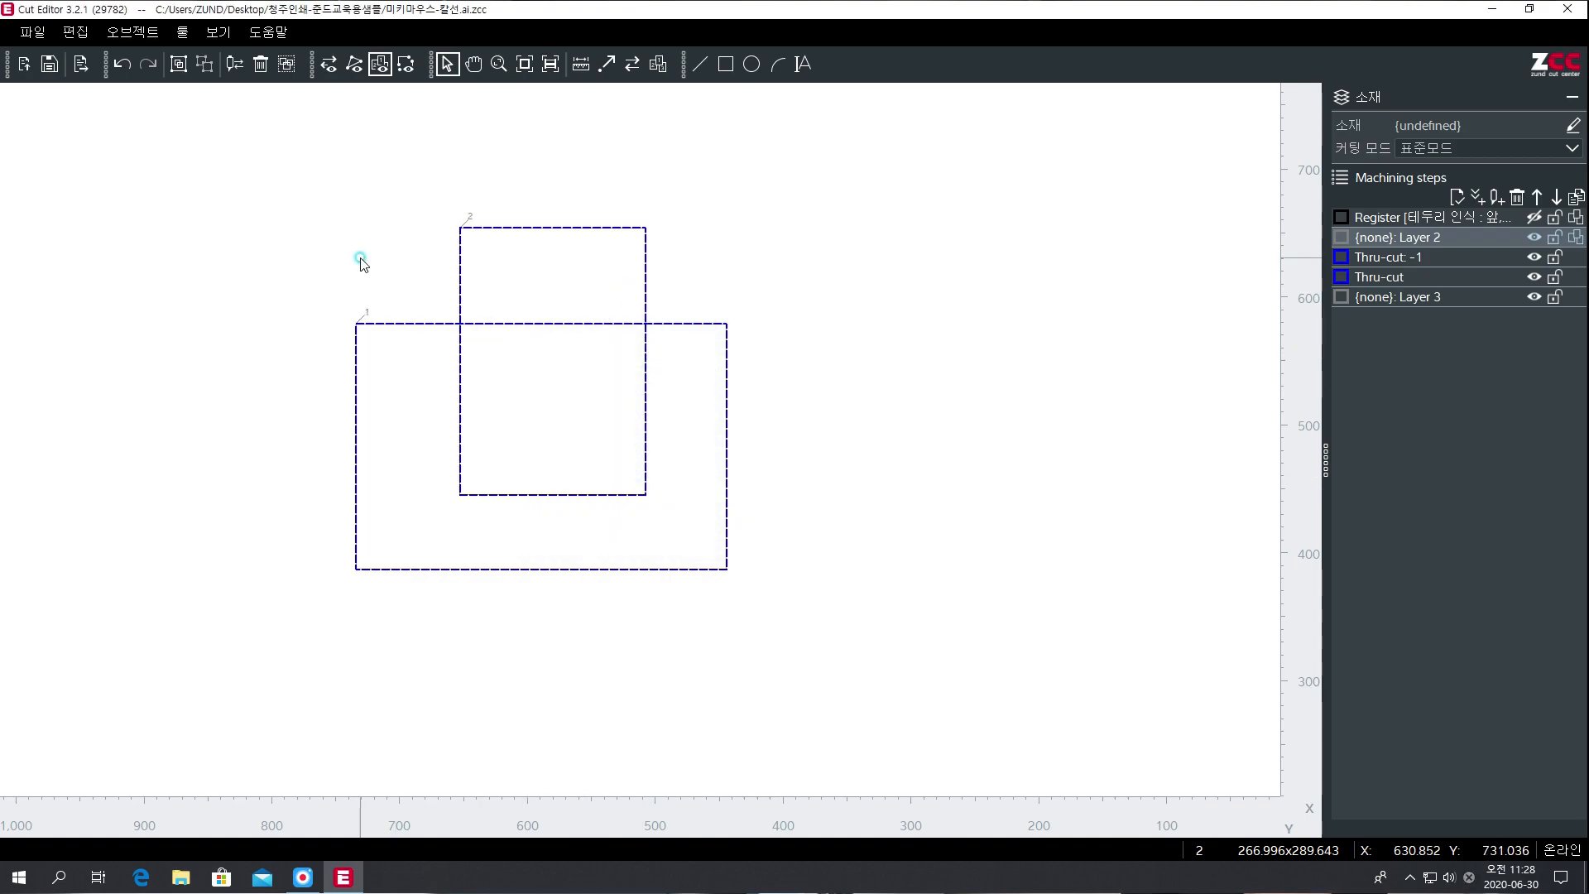
left_click(922, 642)
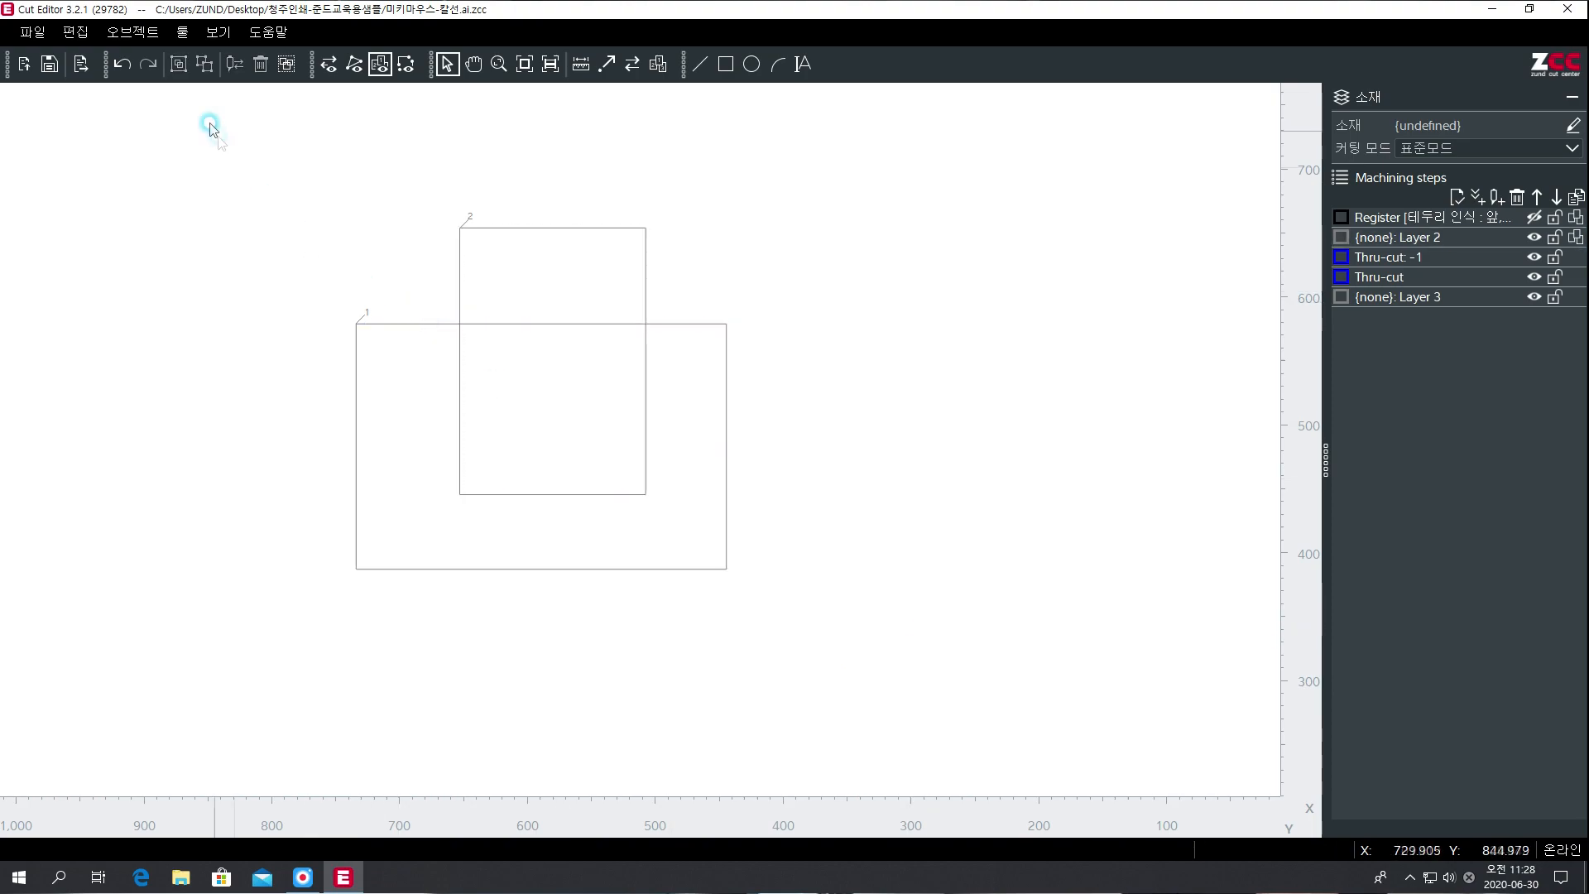
left_click(179, 33)
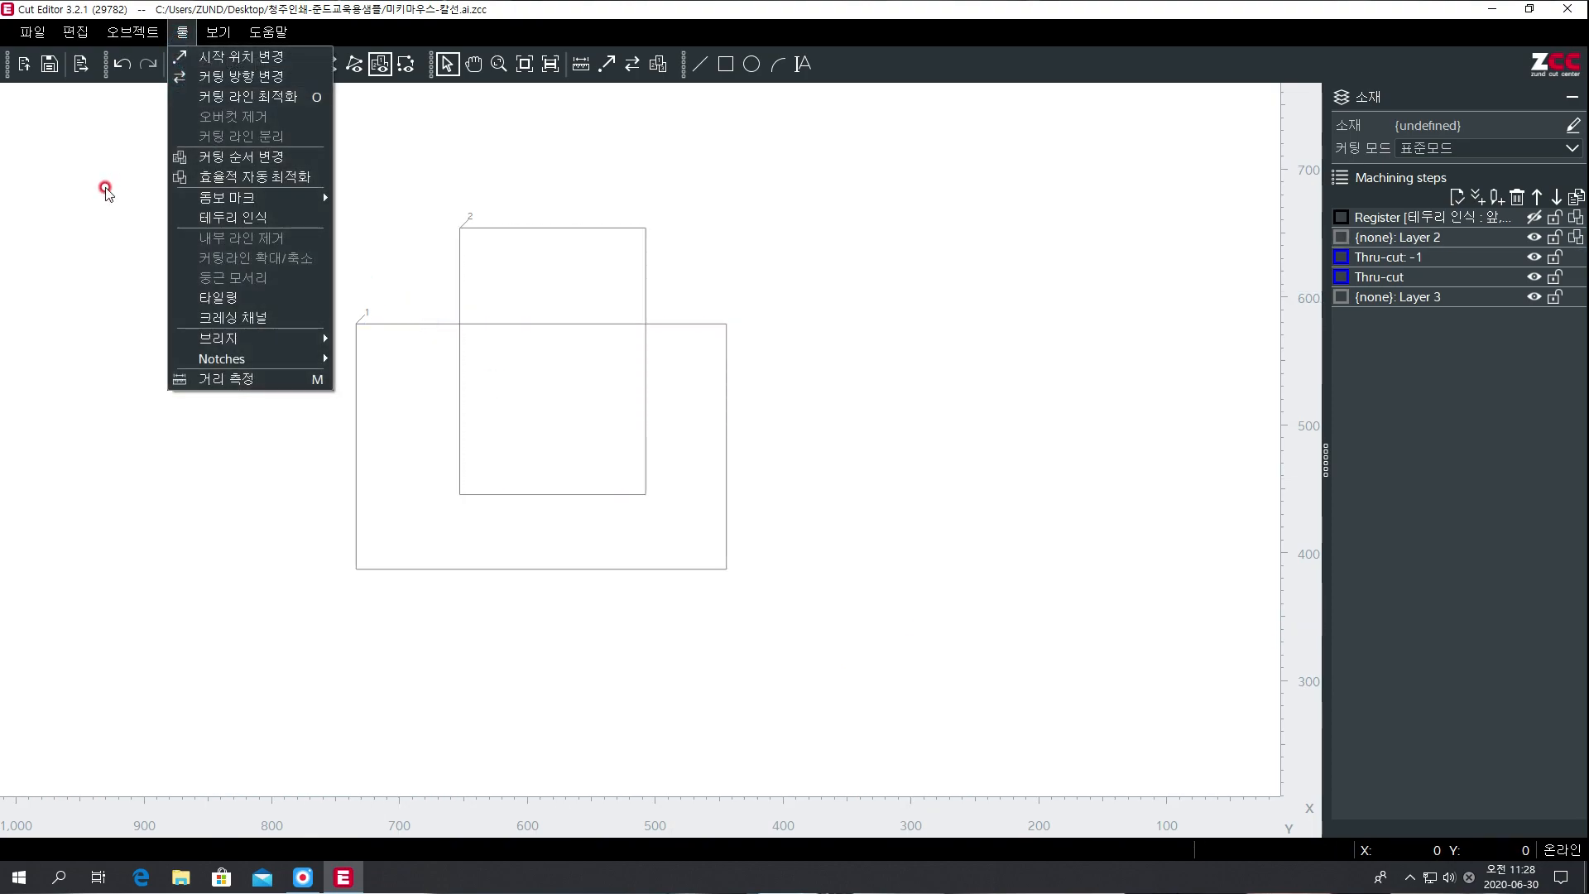
left_click(38, 30)
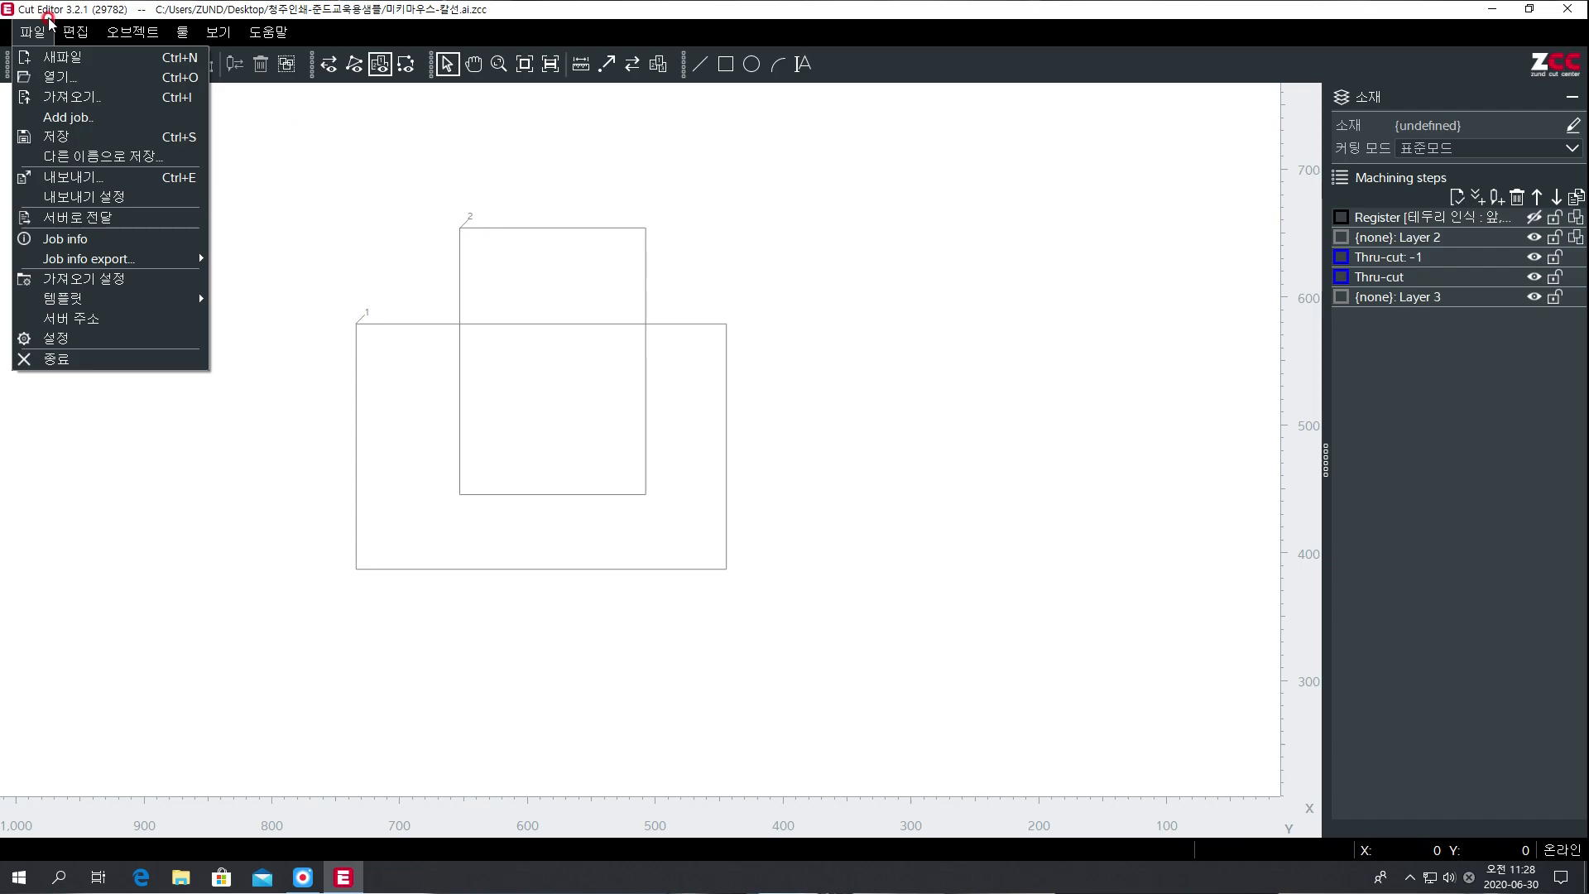
mouse_move(83, 39)
mouse_move(132, 33)
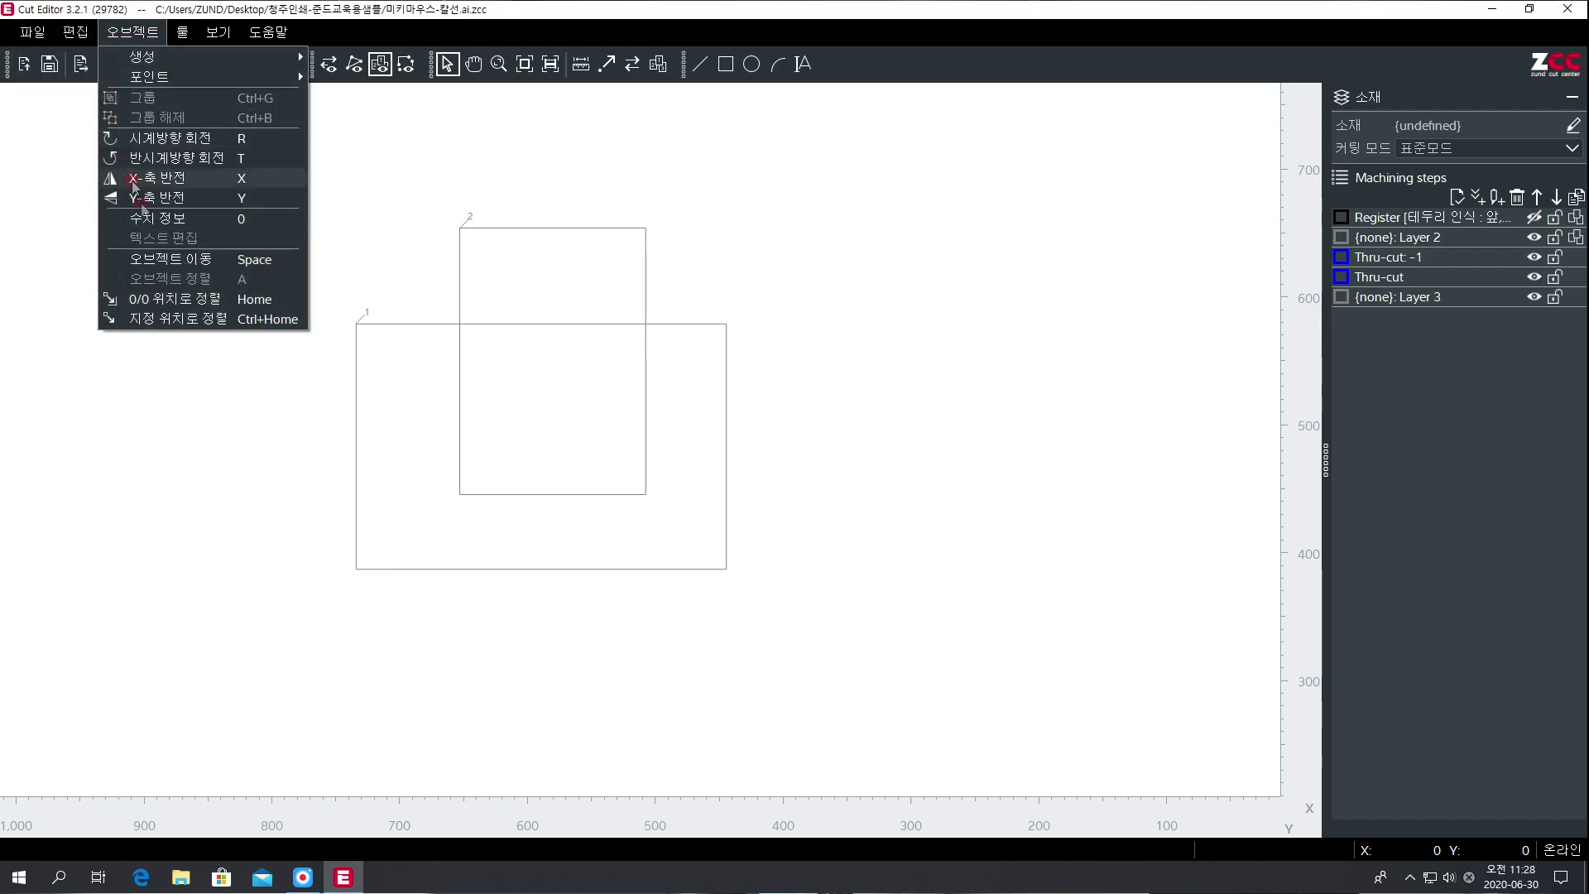
mouse_move(181, 33)
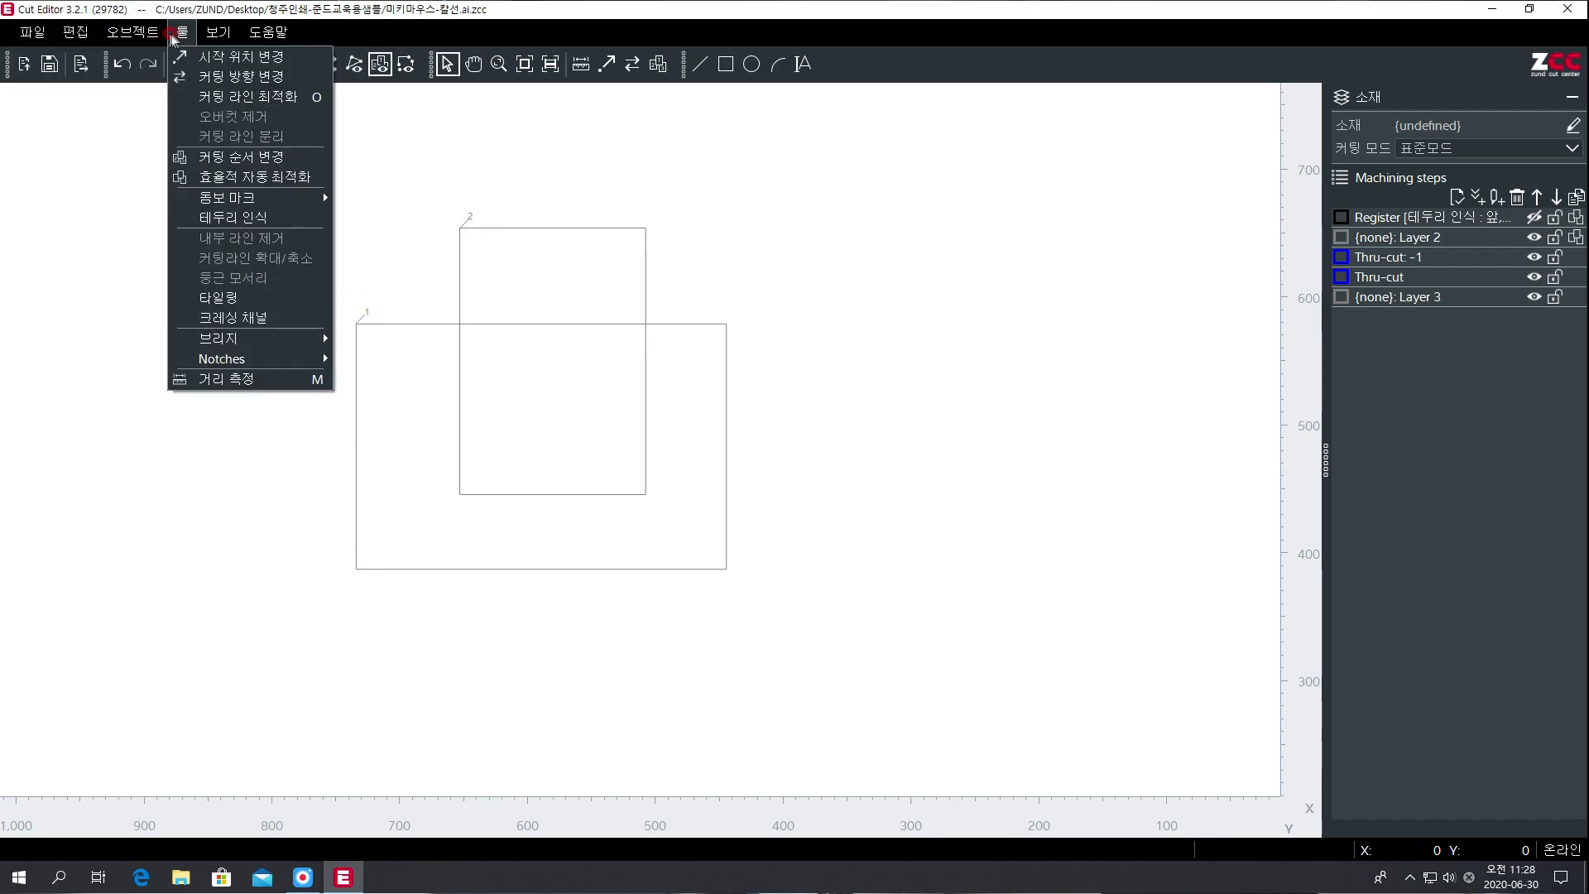
left_click(725, 141)
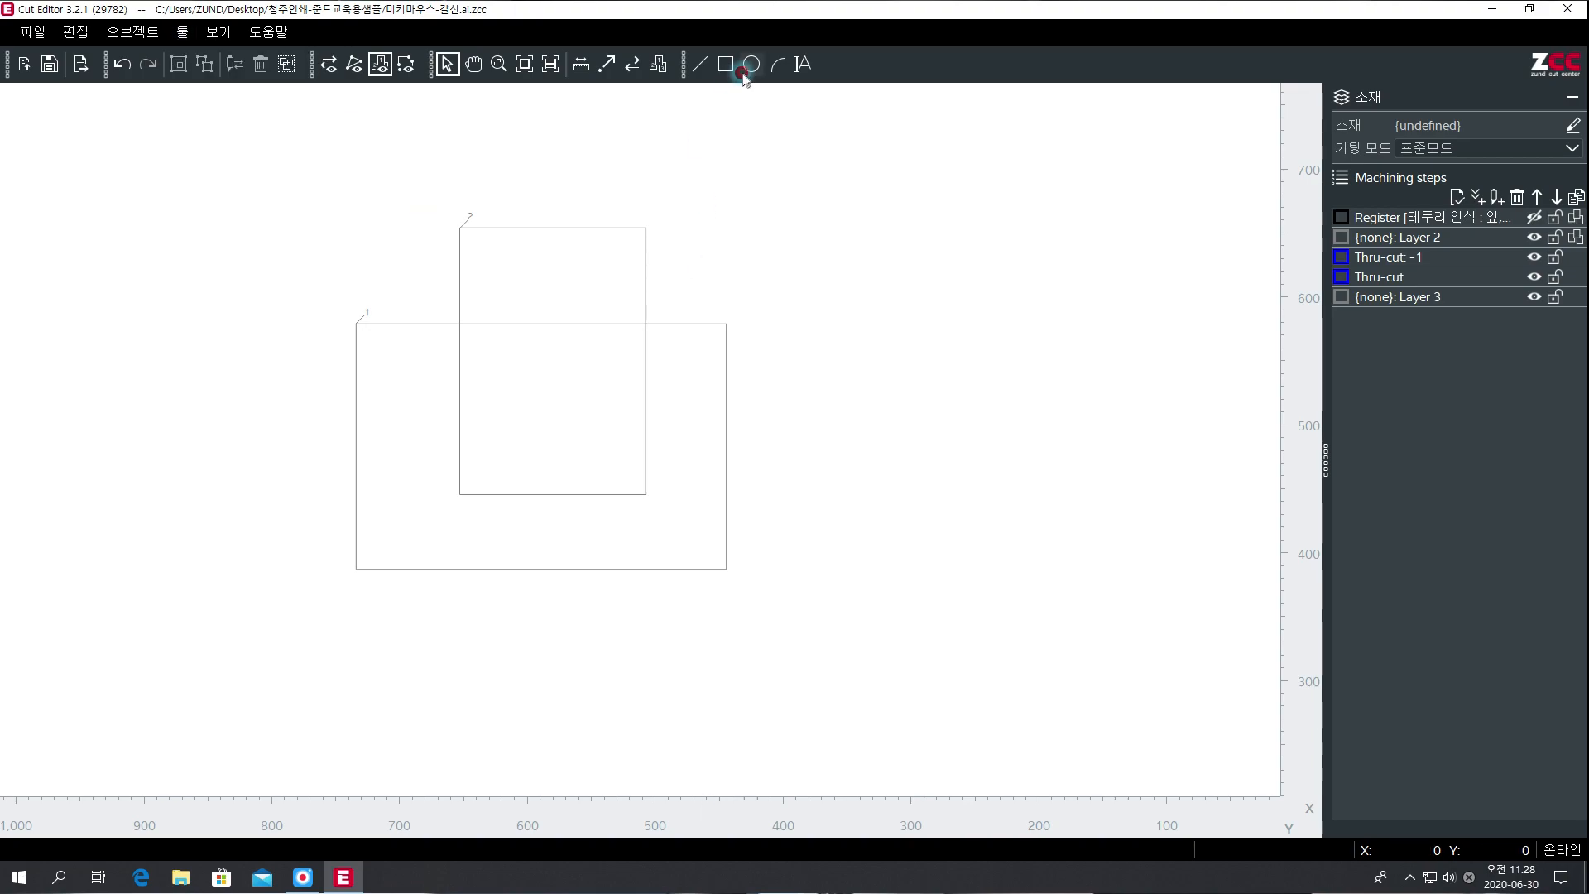
Draw a circle about 36 mm wide and 39 mm high beside the overlapping rectangles.
left_click(751, 67)
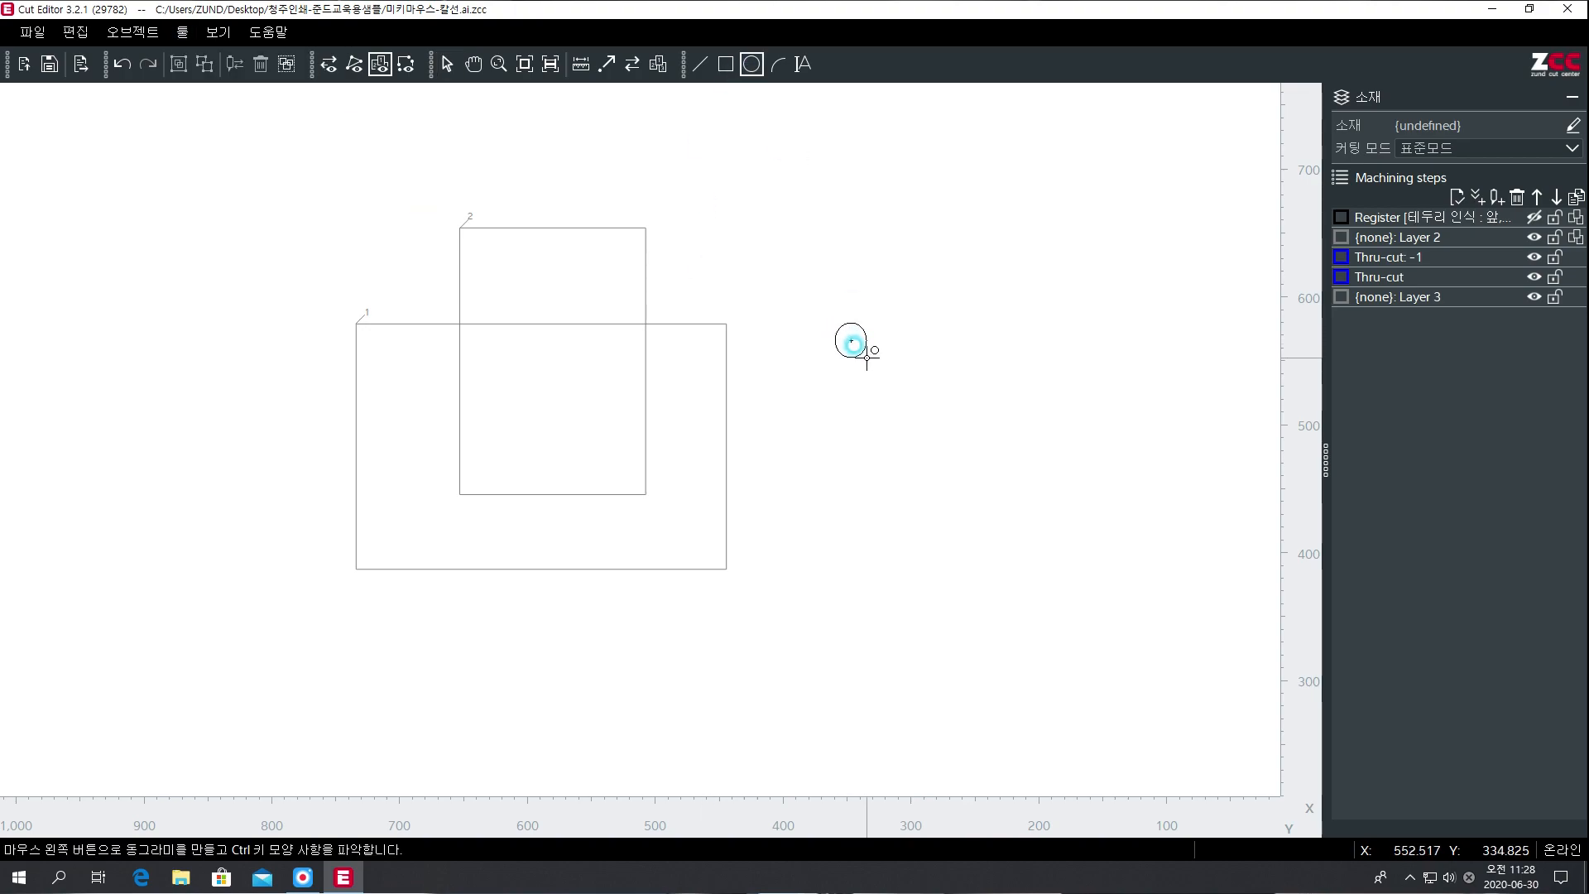
left_click_drag(867, 358, 846, 406)
left_click(752, 66)
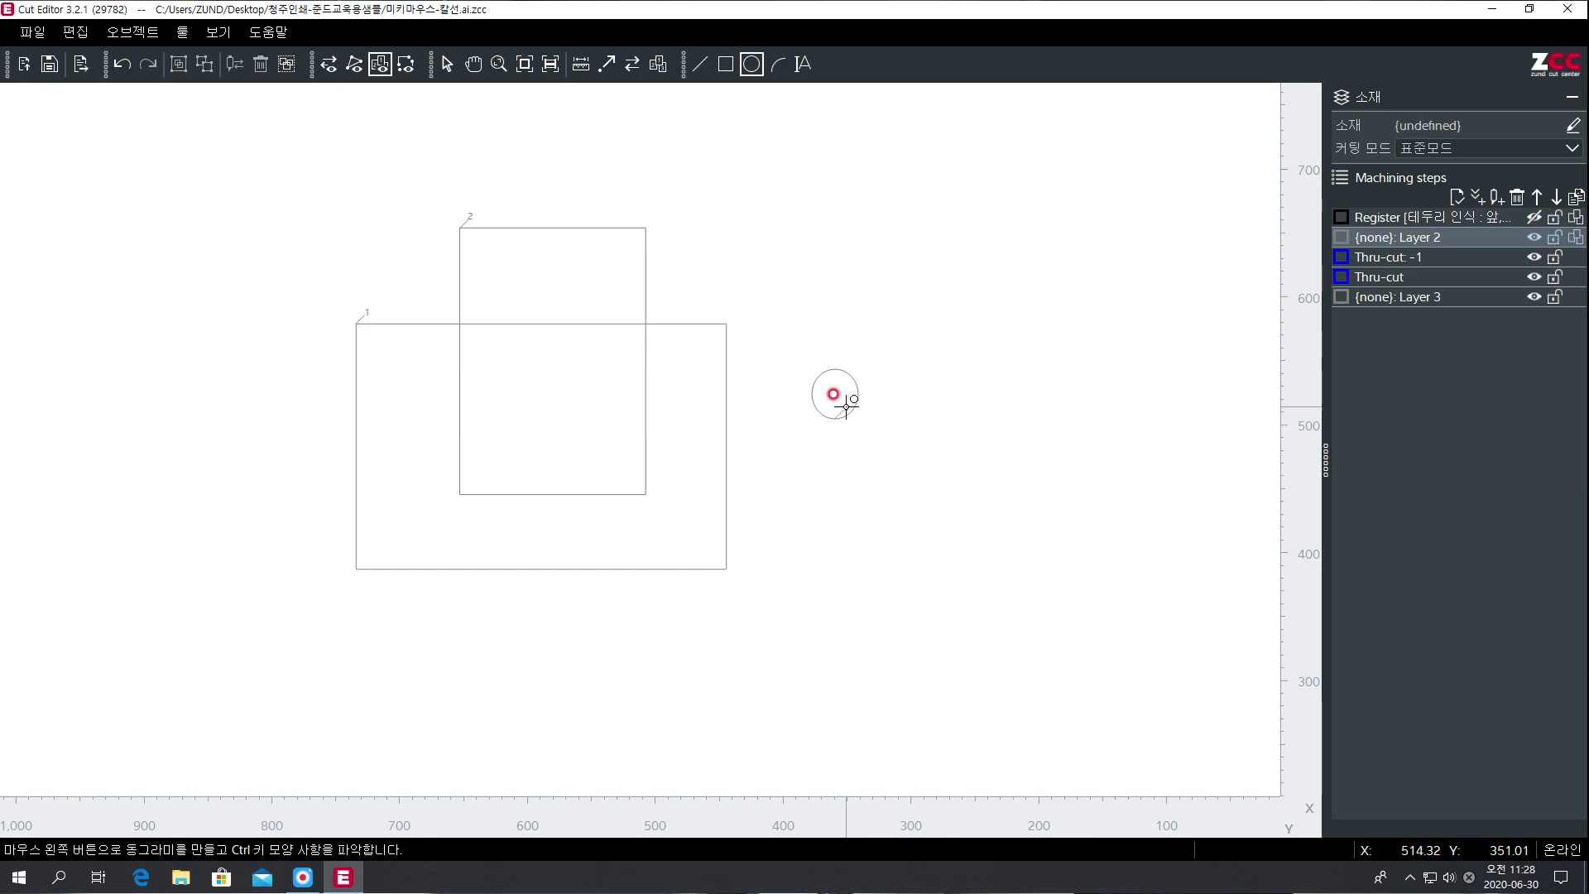
right_click(844, 395)
Resize the circle to 5 mm in both X and Y through its numeric information (수치 정보).
right_click(836, 389)
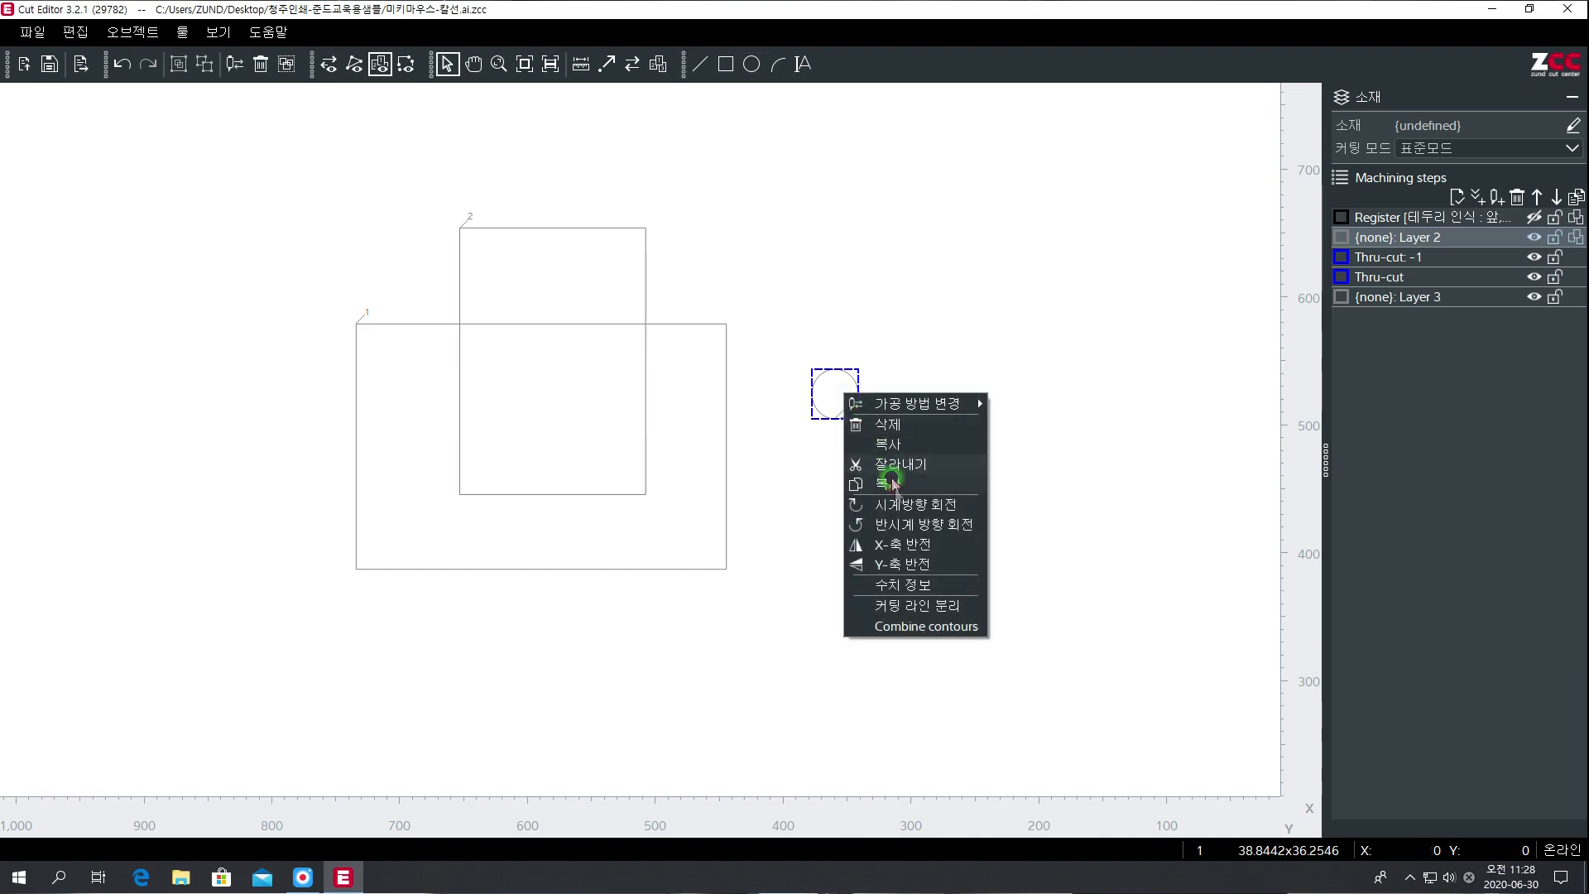
left_click(894, 585)
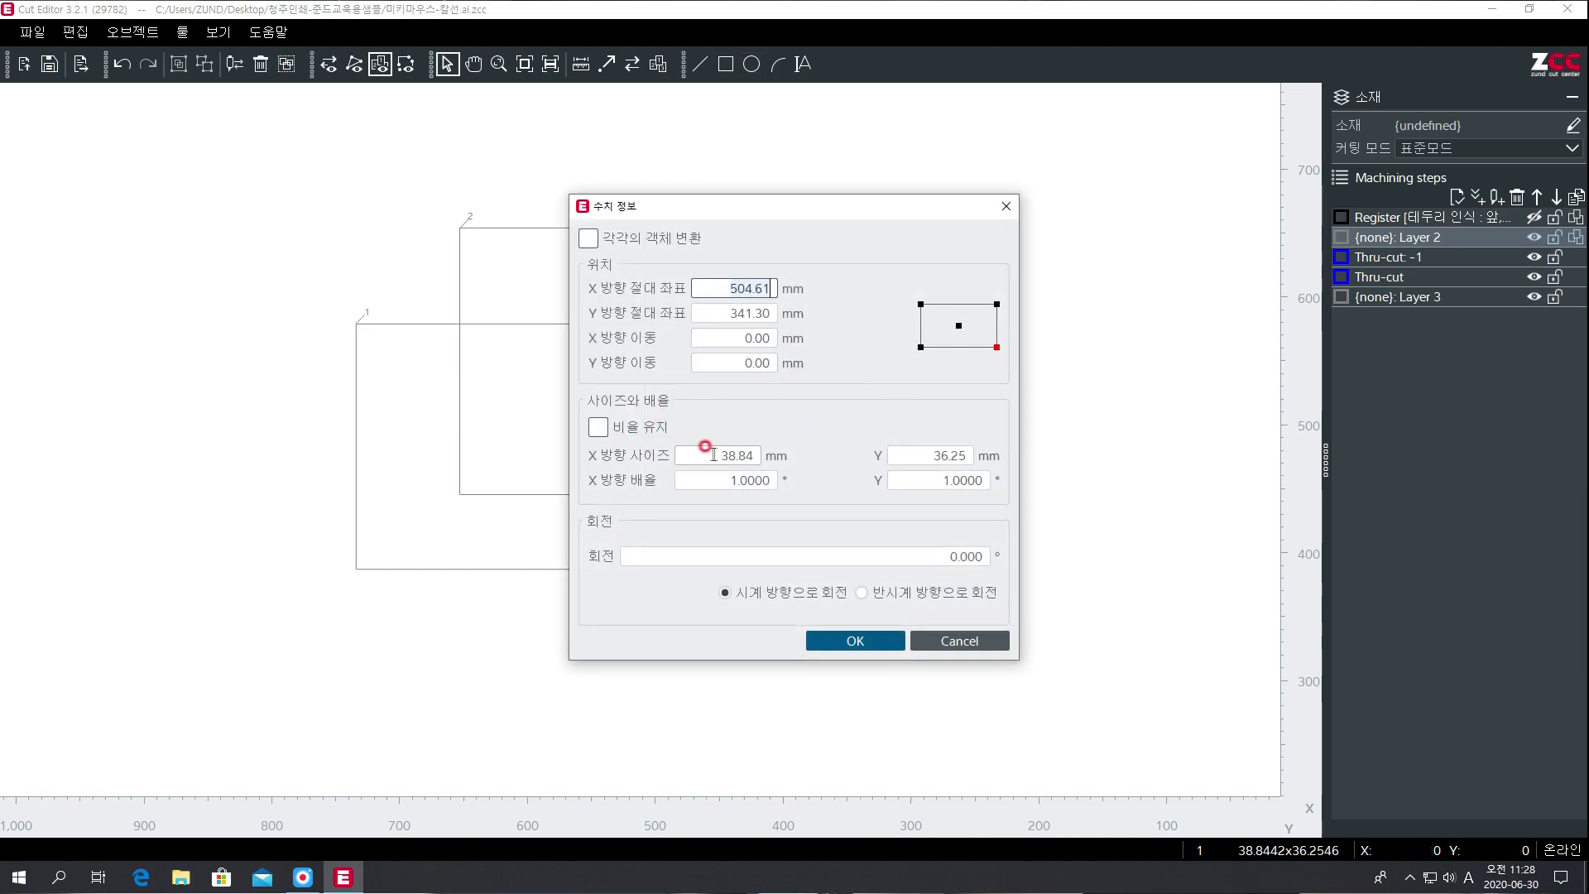
double_click(711, 454)
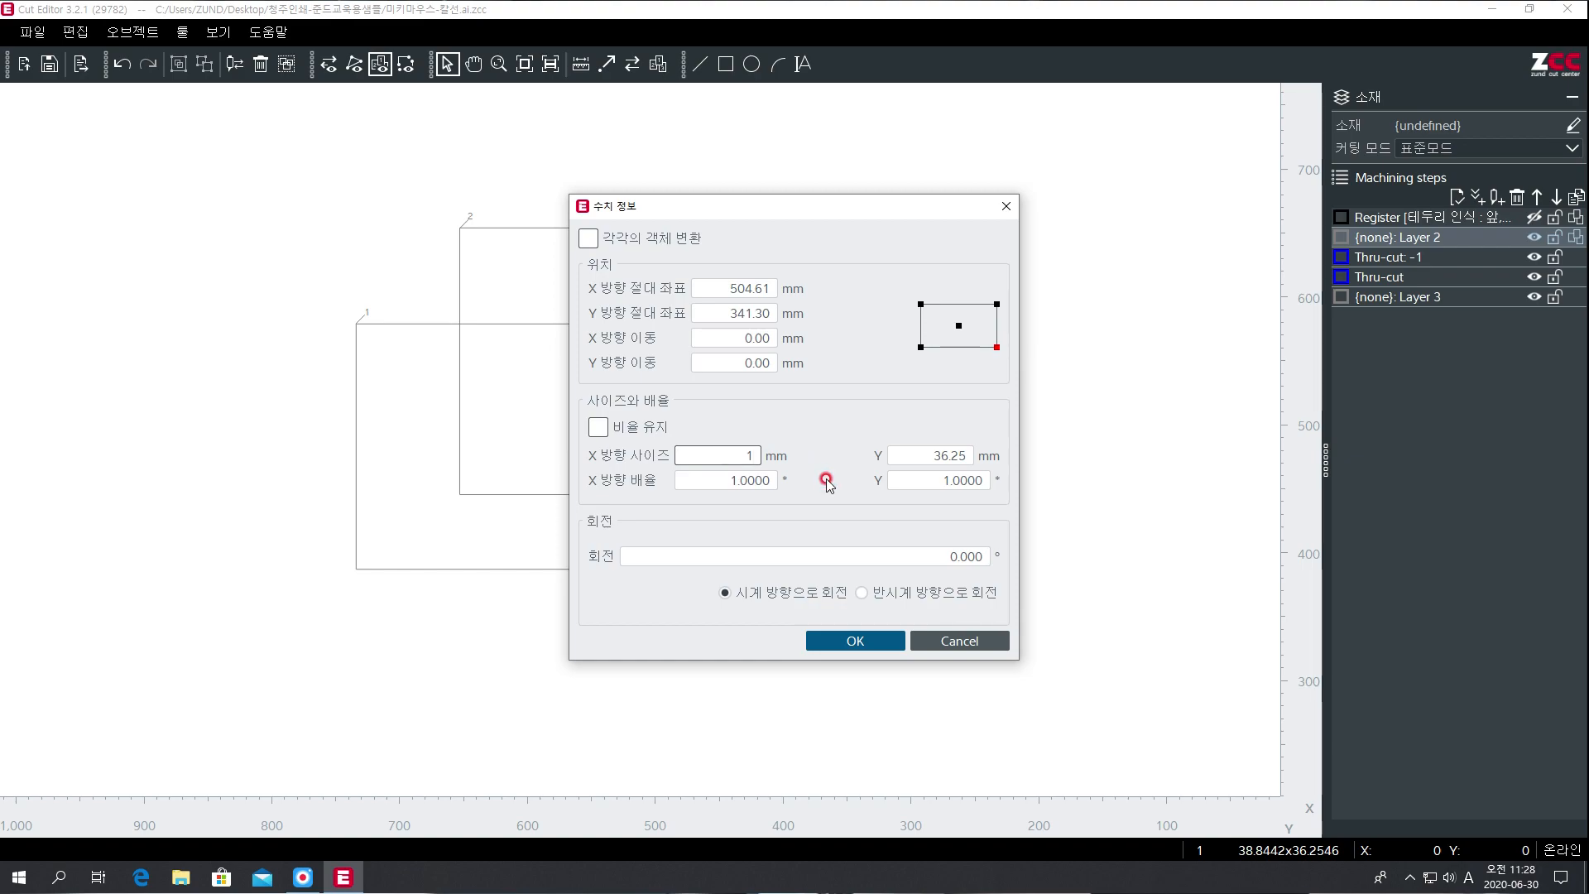
type("1")
key("BackSpace")
type("5")
double_click(927, 456)
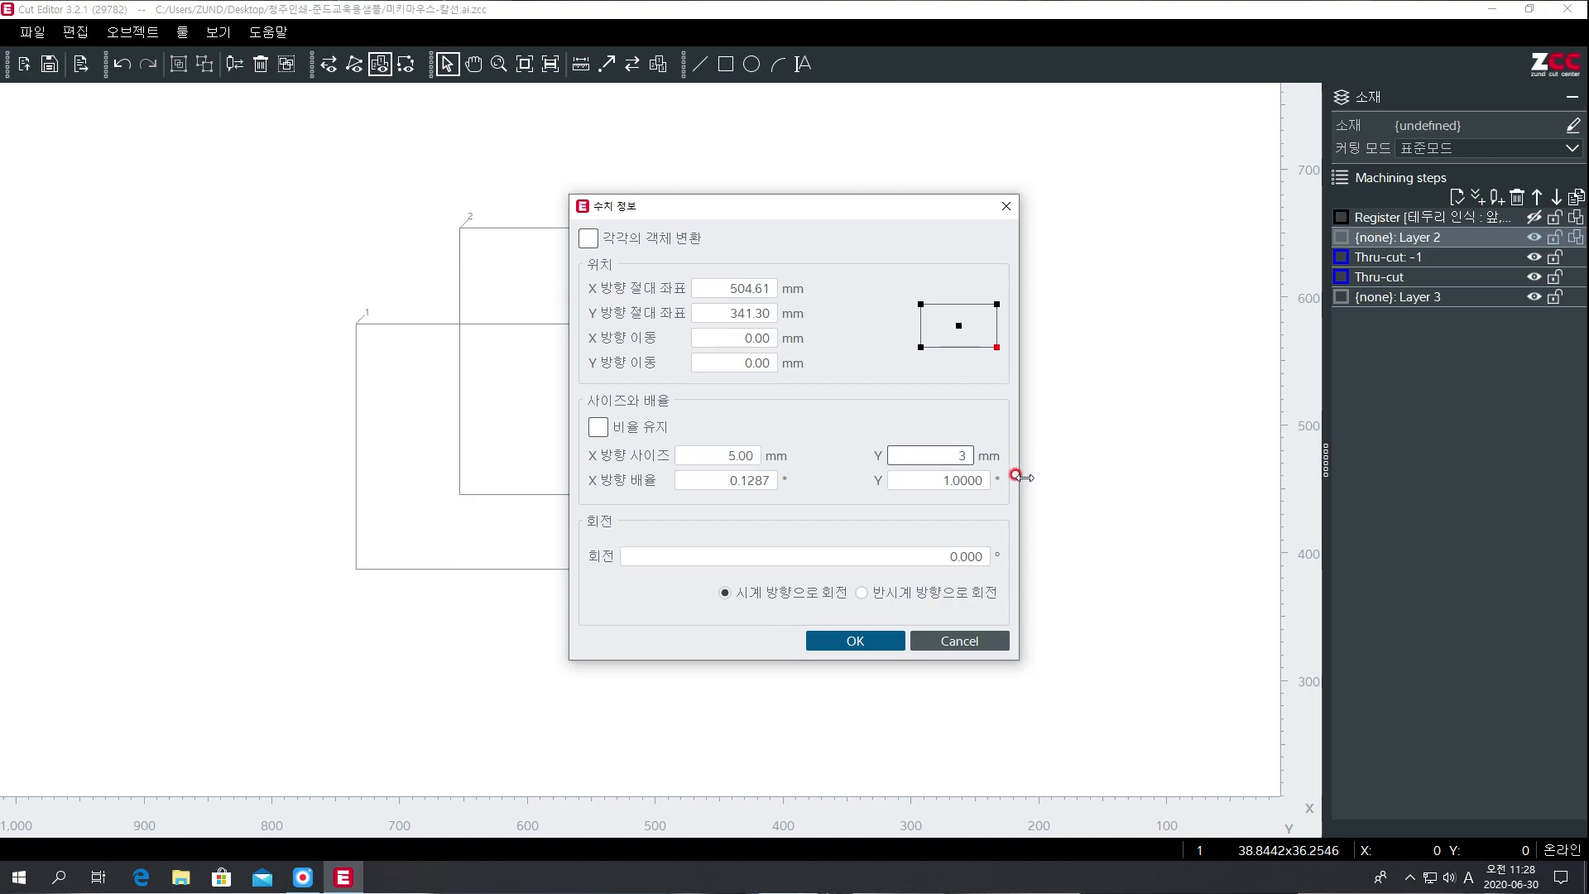
left_click(853, 641)
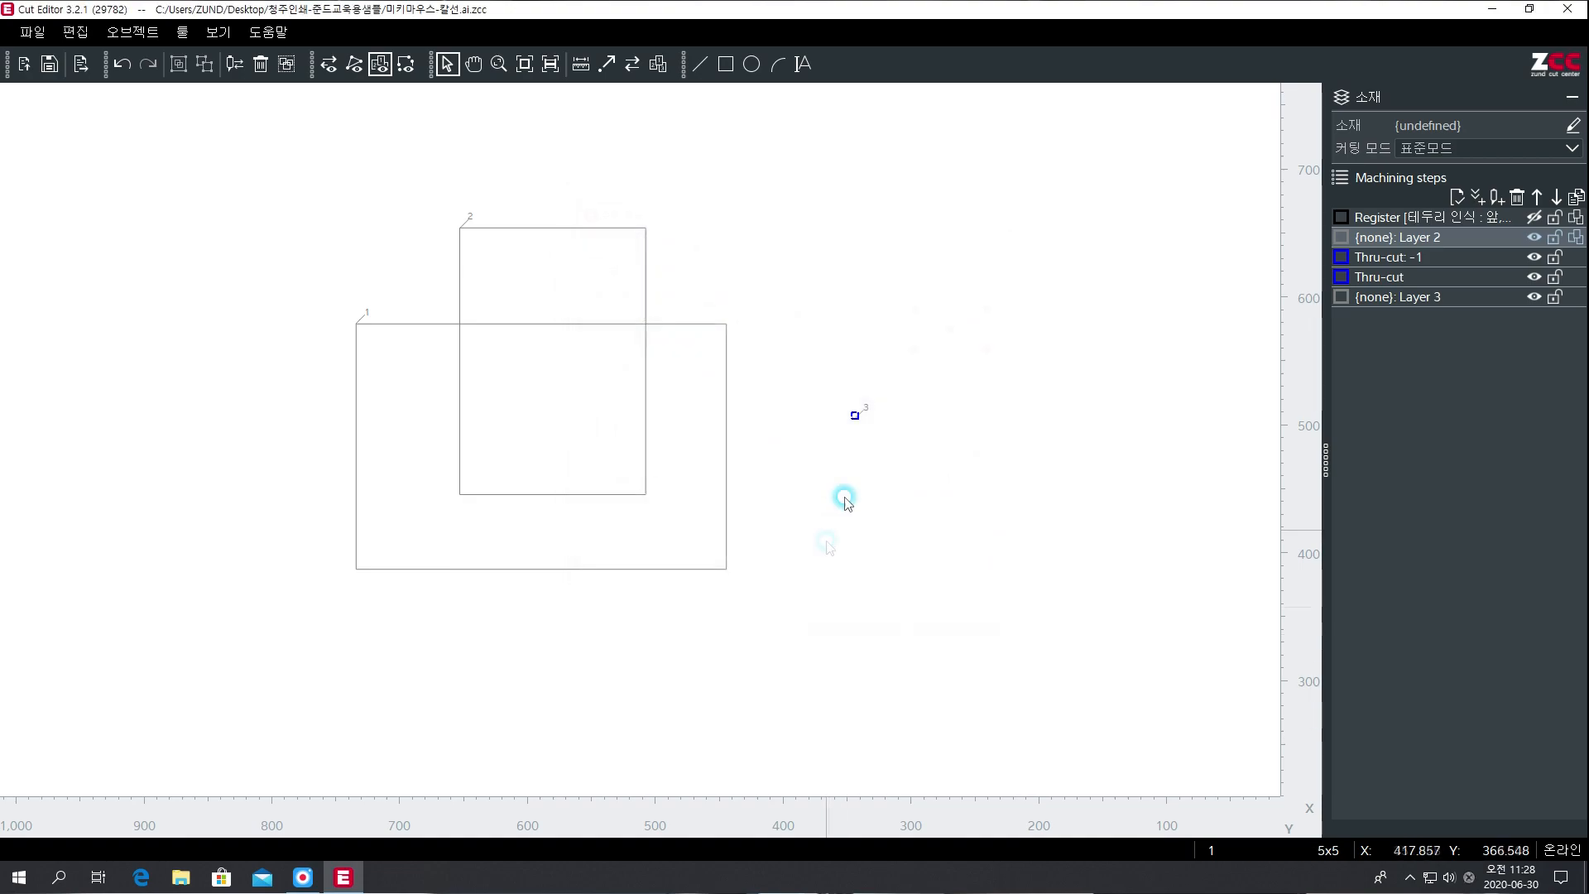
Convert the small circle with the registration mark search/convert function, as a circular mark of 5.00 mm diameter and 0.20 mm tolerance.
scroll(869, 439, "up", 3)
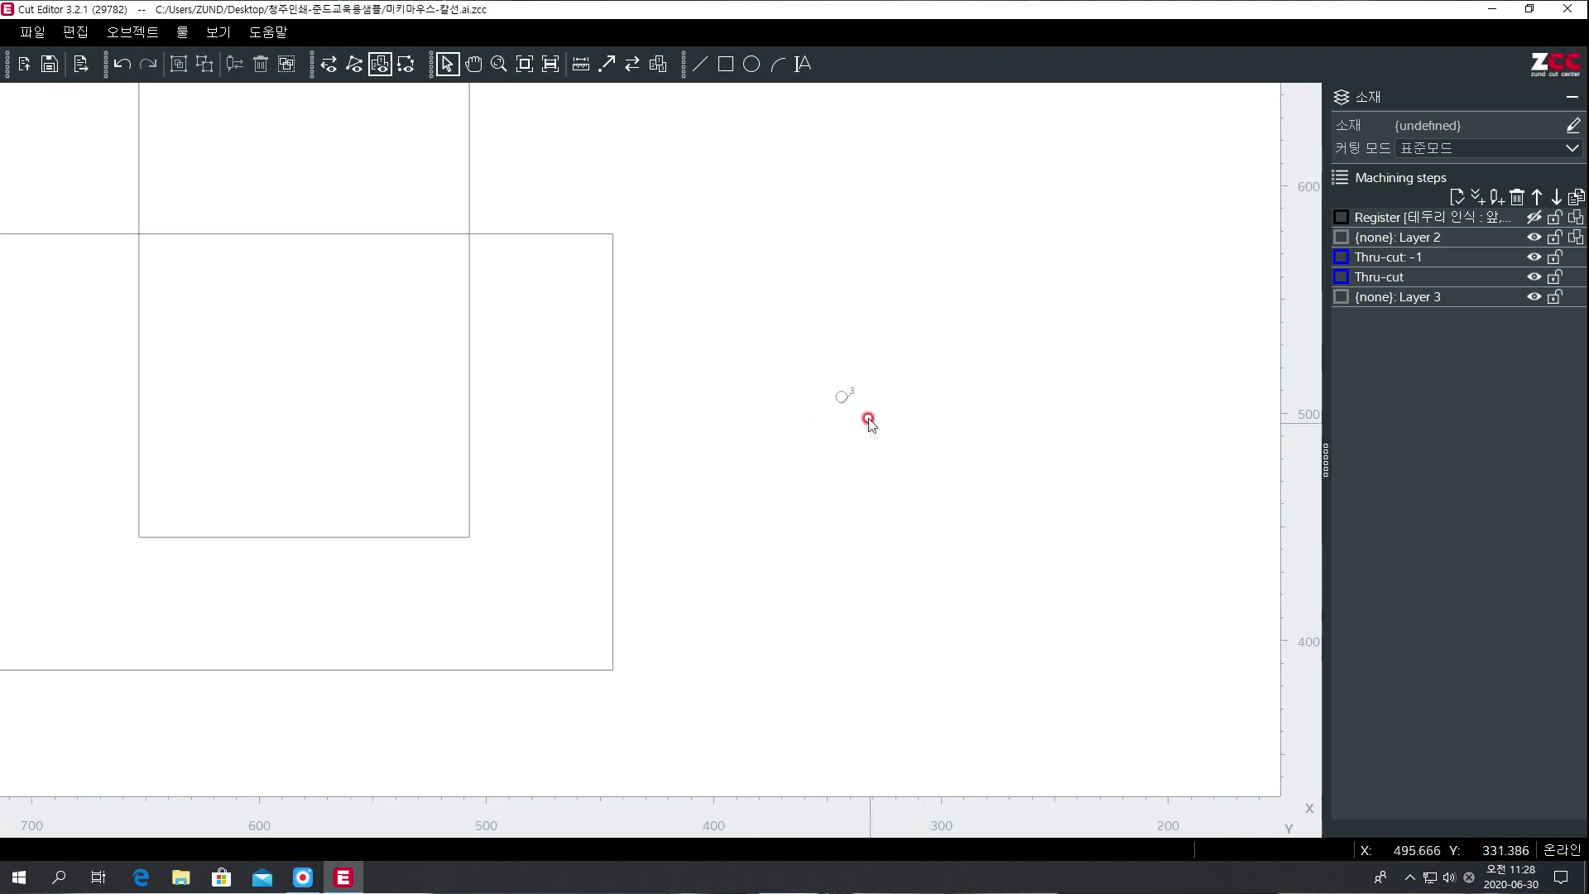
left_click_drag(788, 351, 880, 445)
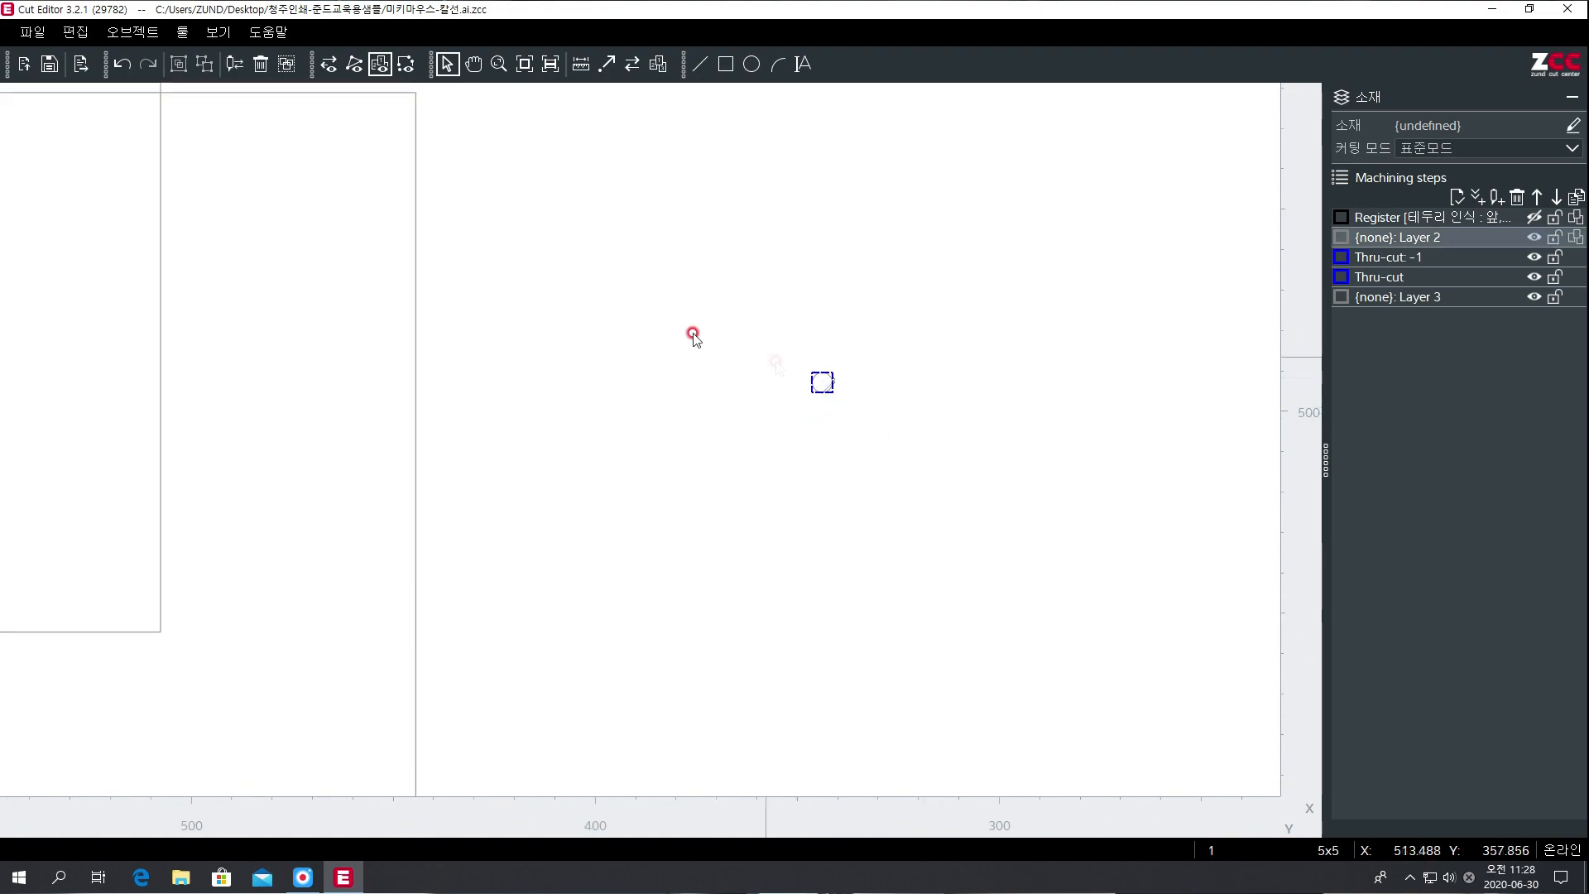
left_click(179, 32)
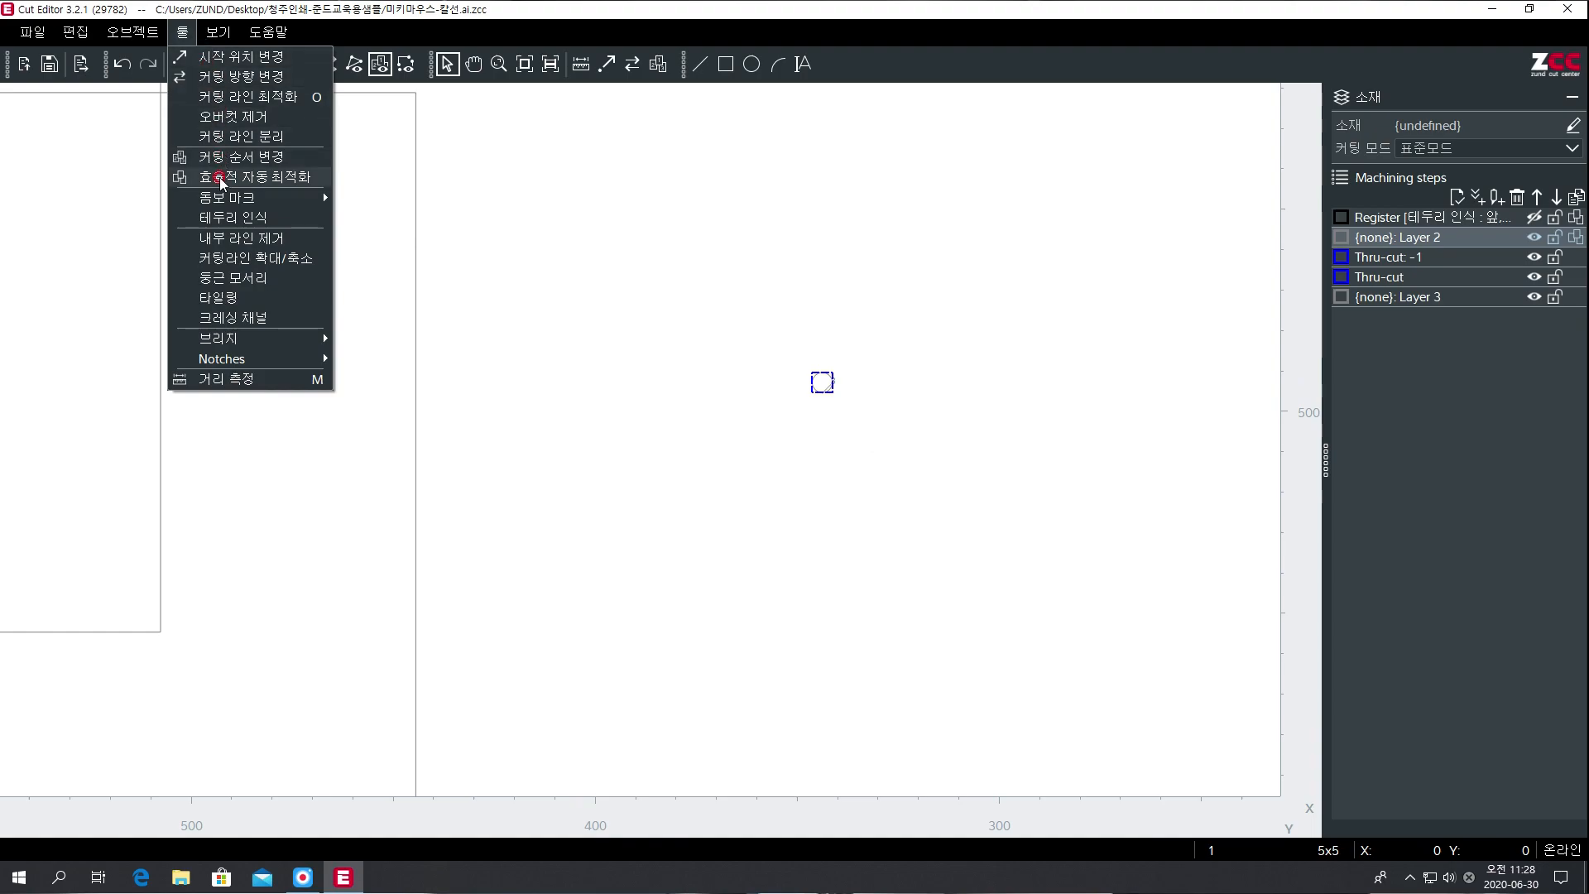
mouse_move(232, 199)
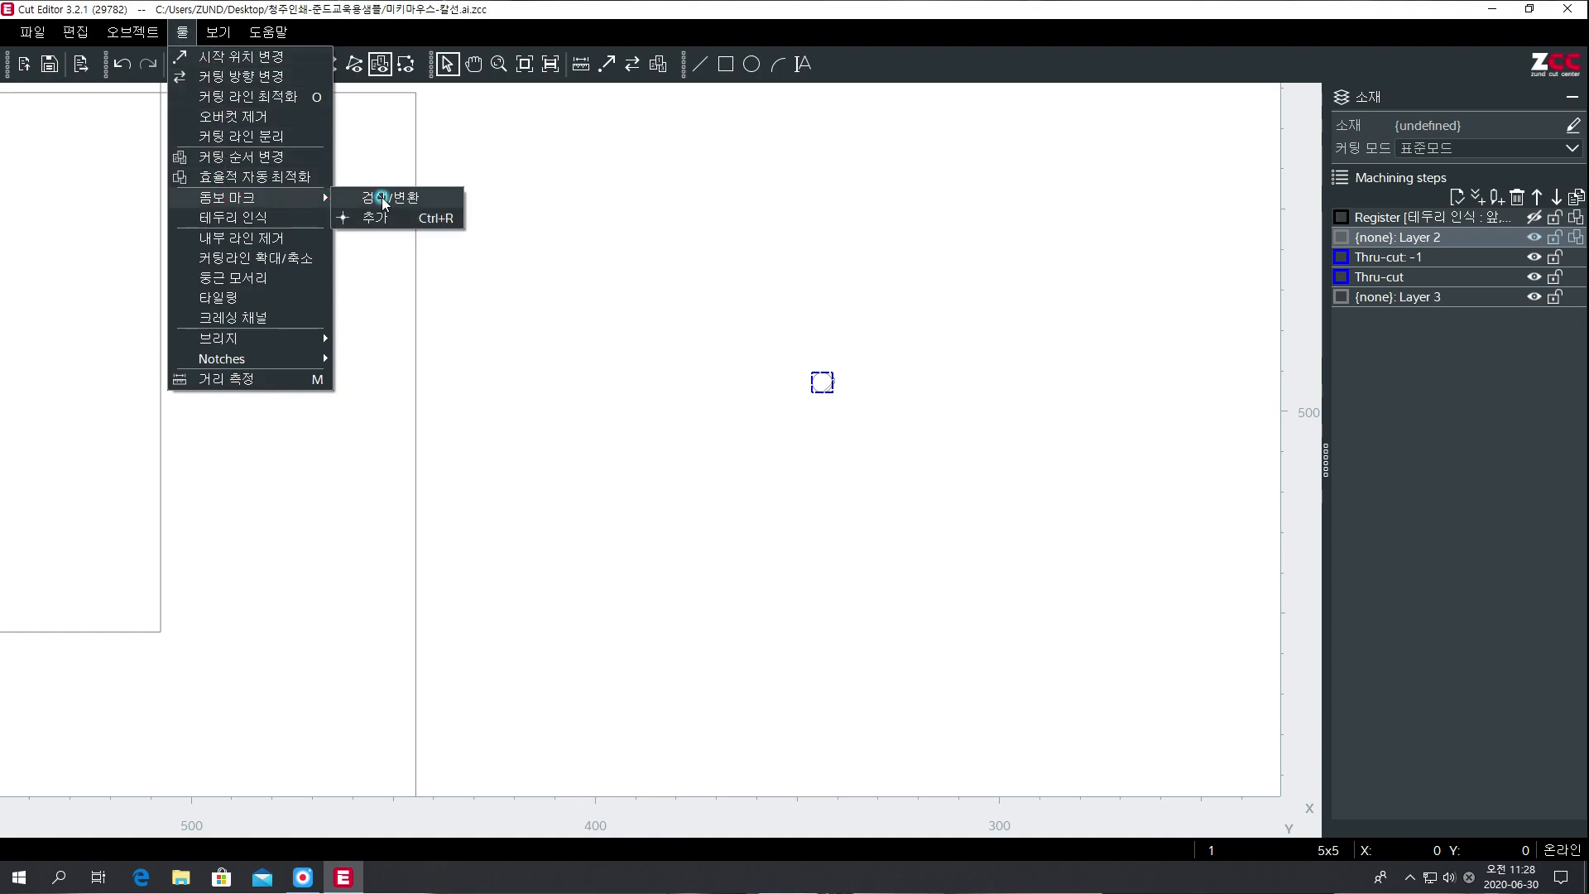
left_click(376, 200)
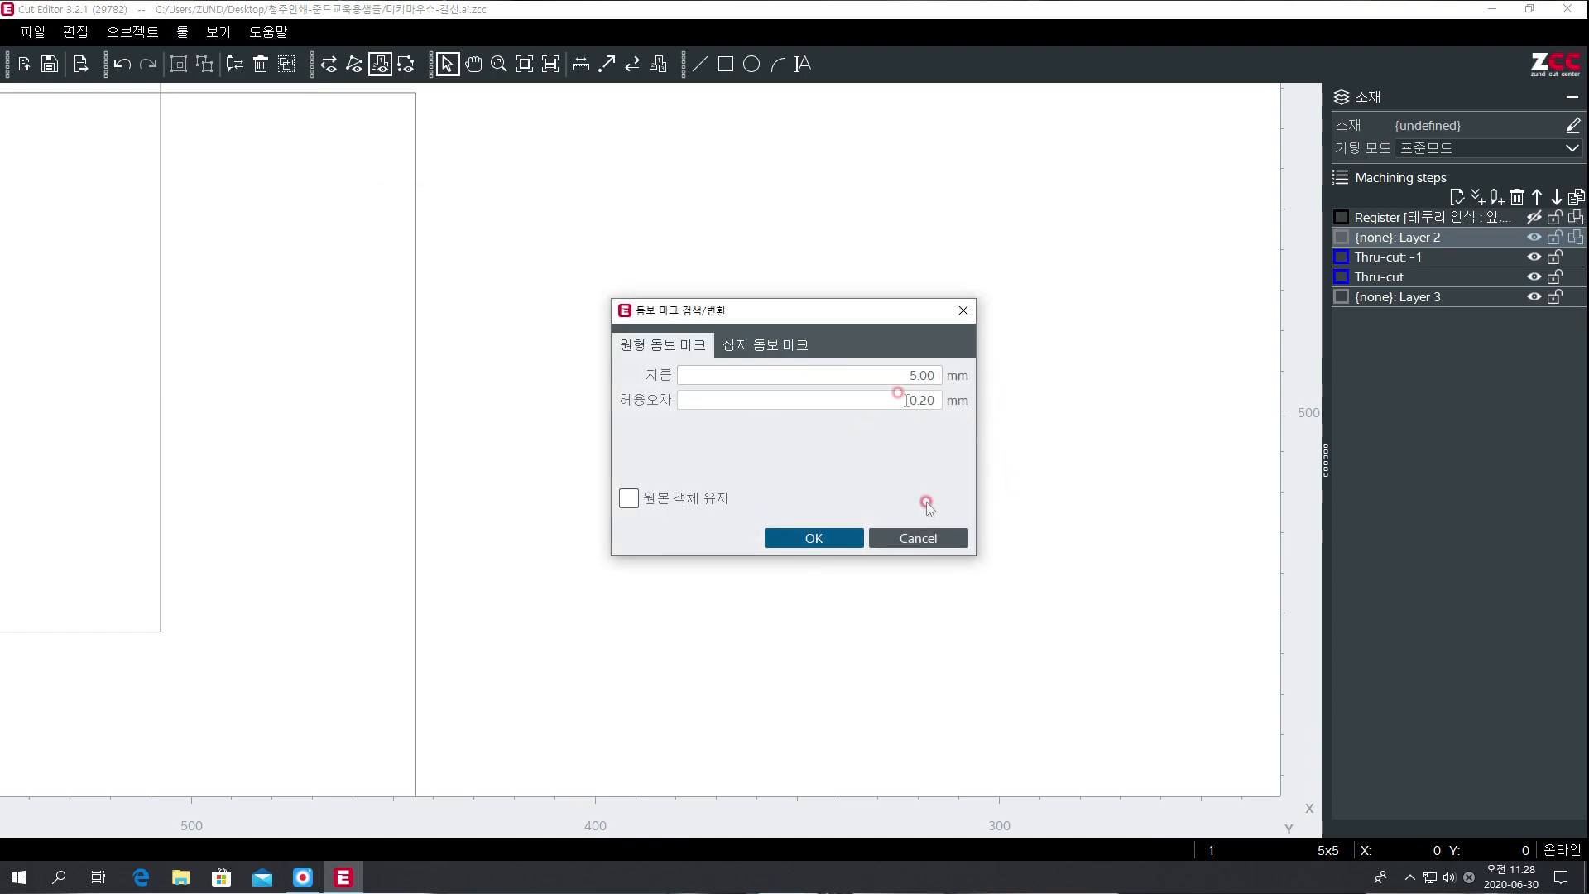
left_click_drag(767, 313, 405, 293)
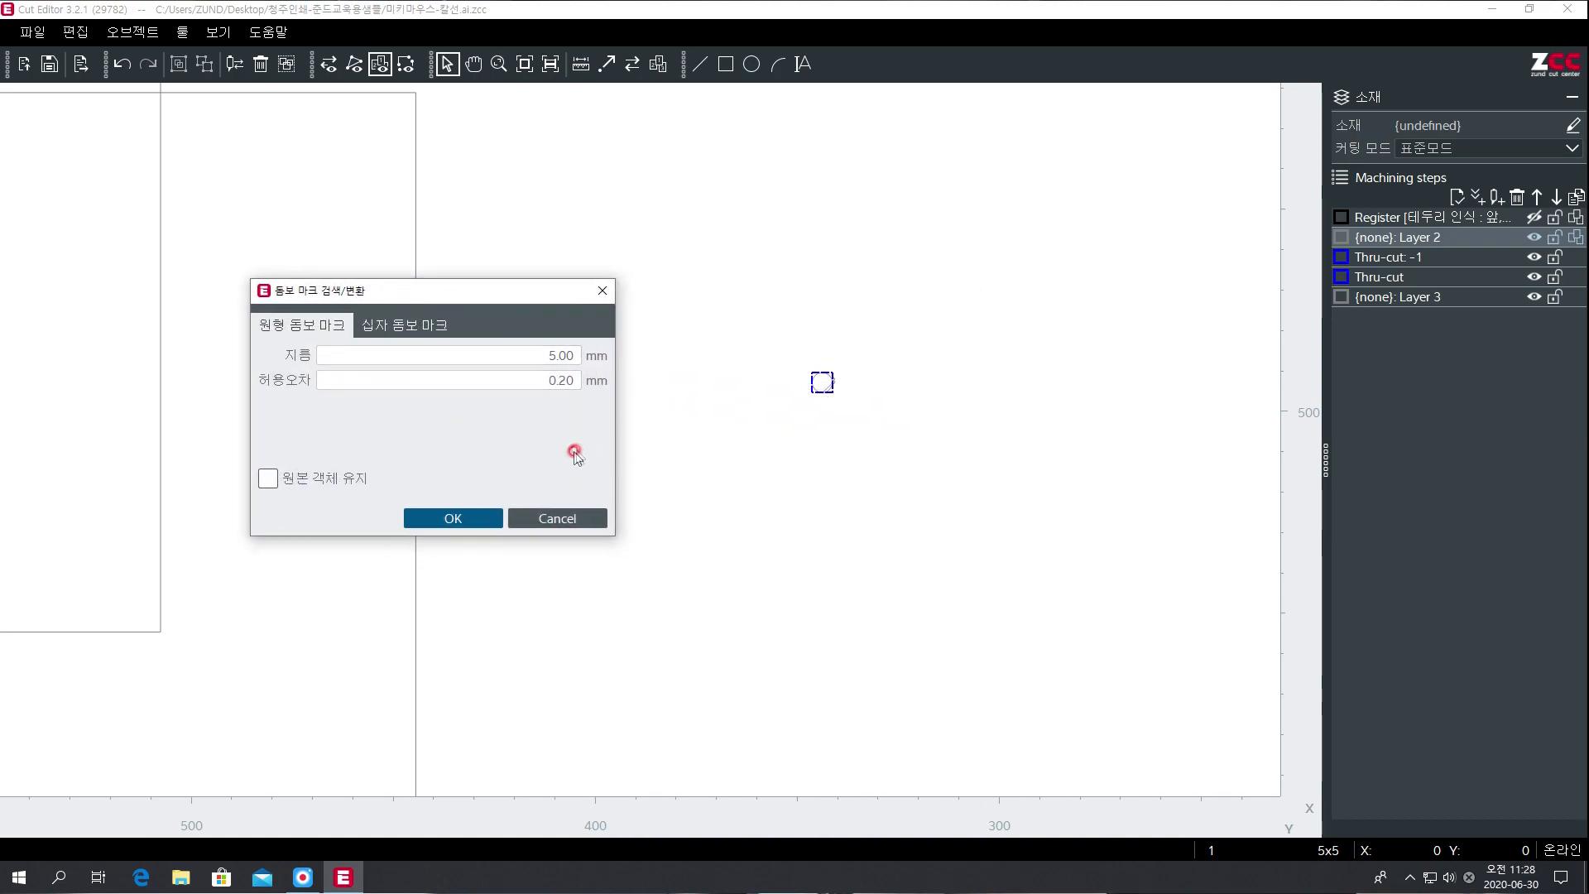
left_click(454, 519)
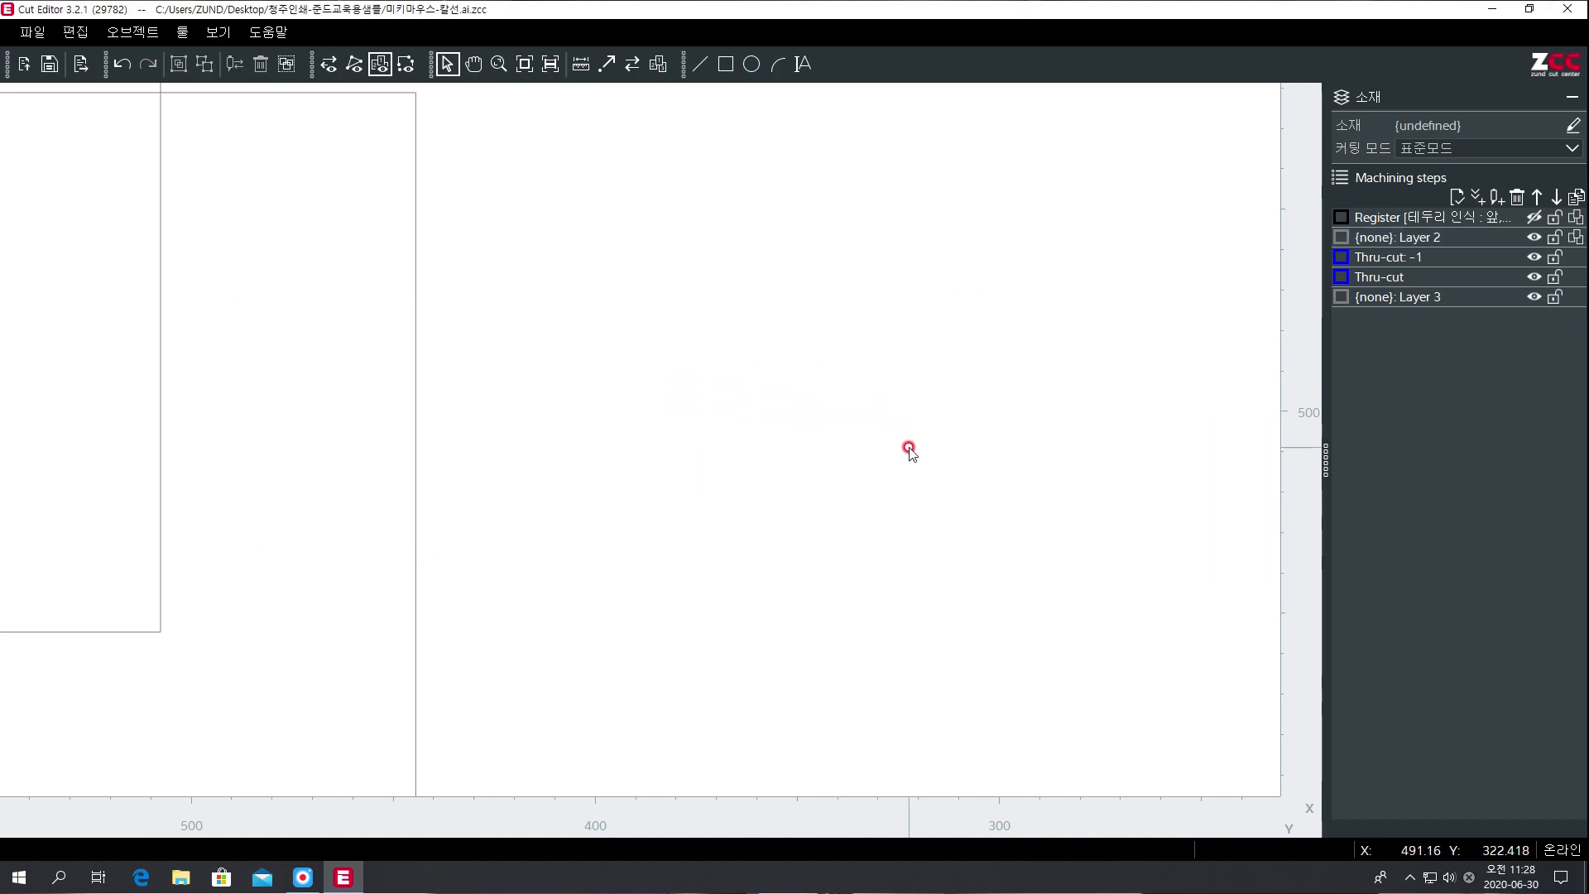
Make the hidden Register step for edge recognition (테두리 인식) visible on the sheet.
scroll(808, 437, "down", 3)
scroll(808, 437, "down", 5)
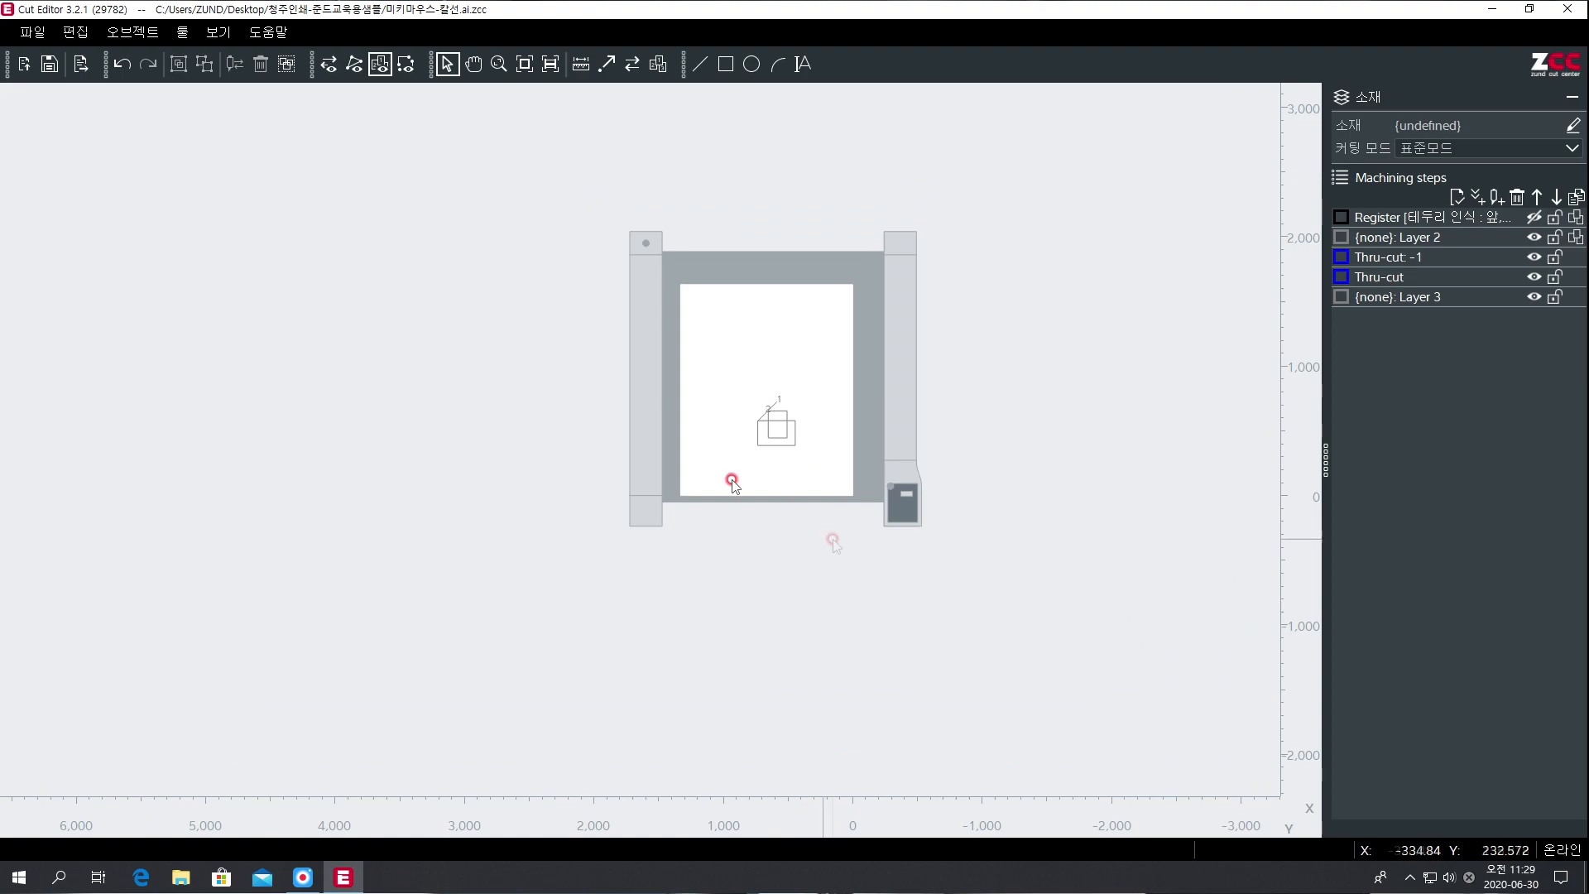
left_click(1534, 218)
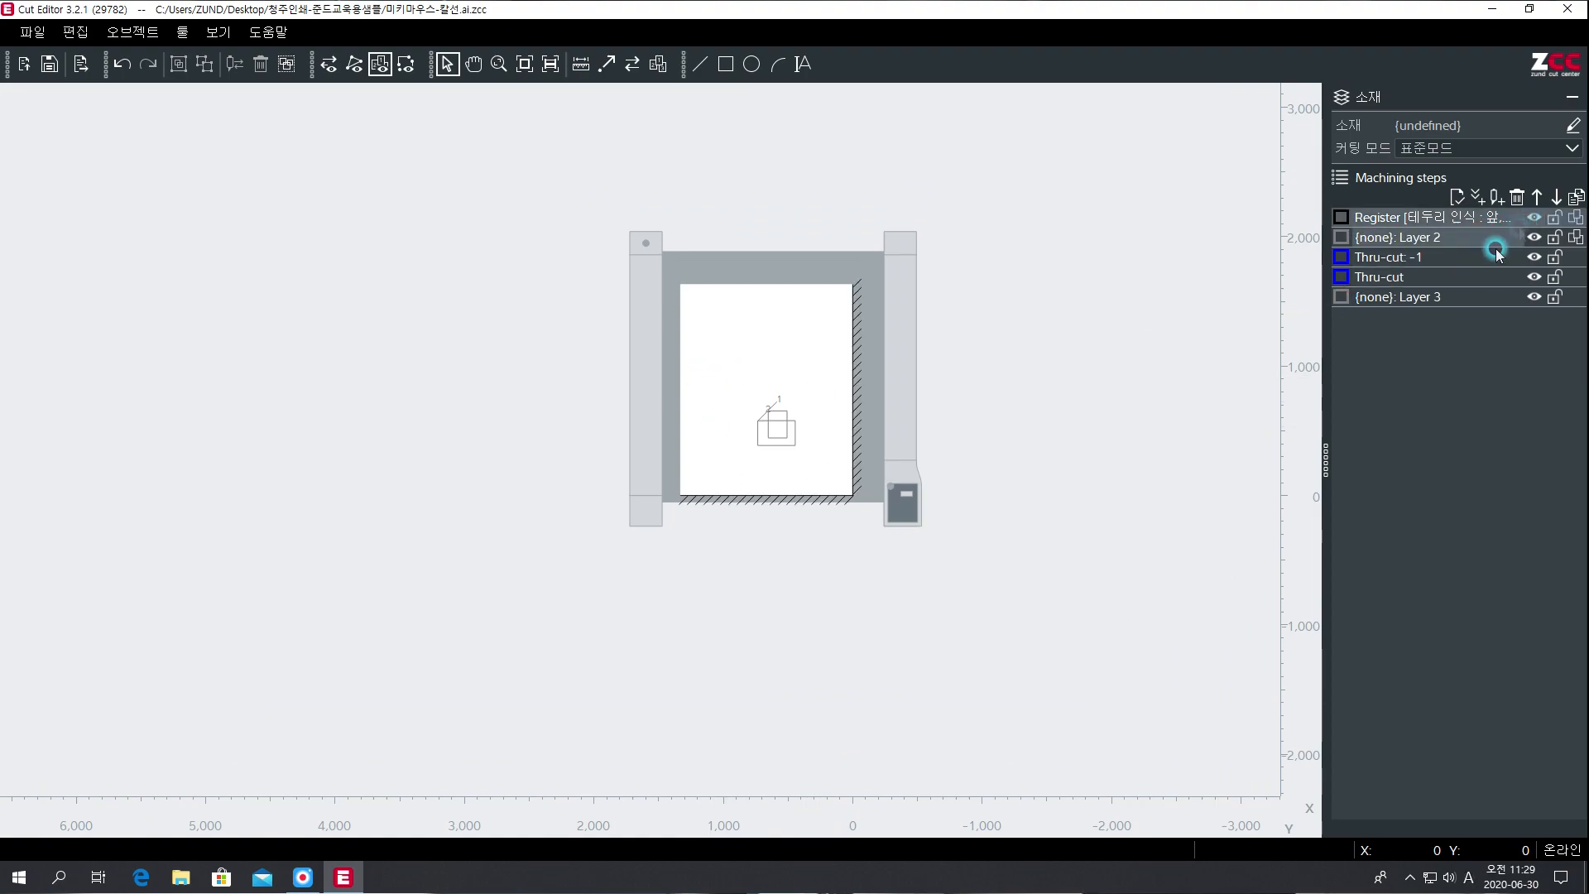
scroll(852, 515, "up", 3)
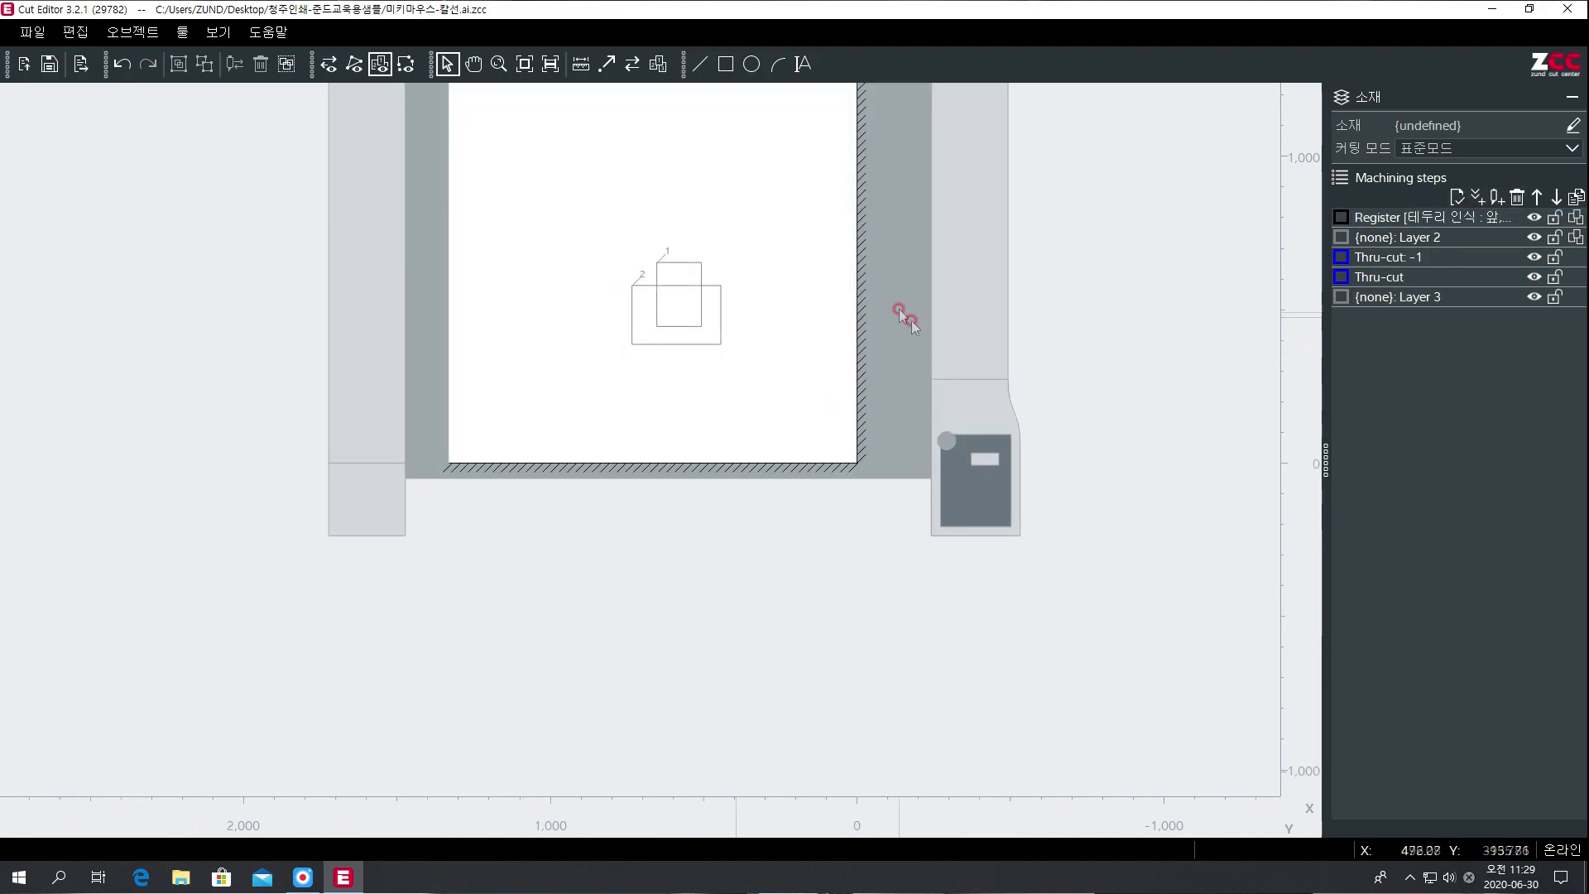
Delete the edge-recognition Register step and draw a circle about 81 mm in diameter beside the overlapping rectangles.
left_click(1517, 197)
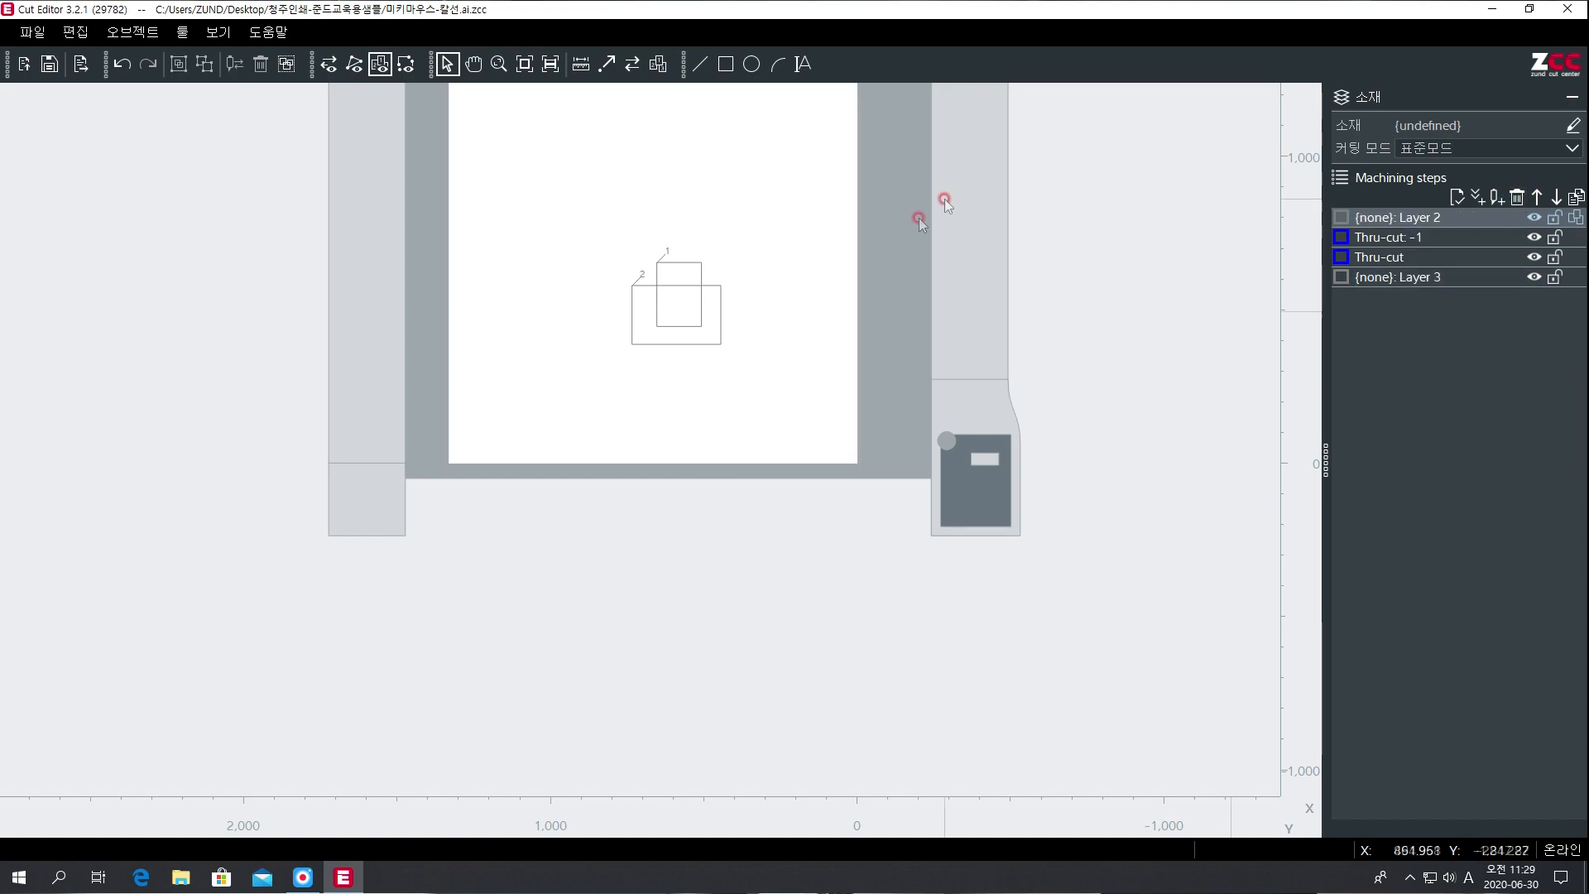
left_click(752, 63)
left_click(773, 293)
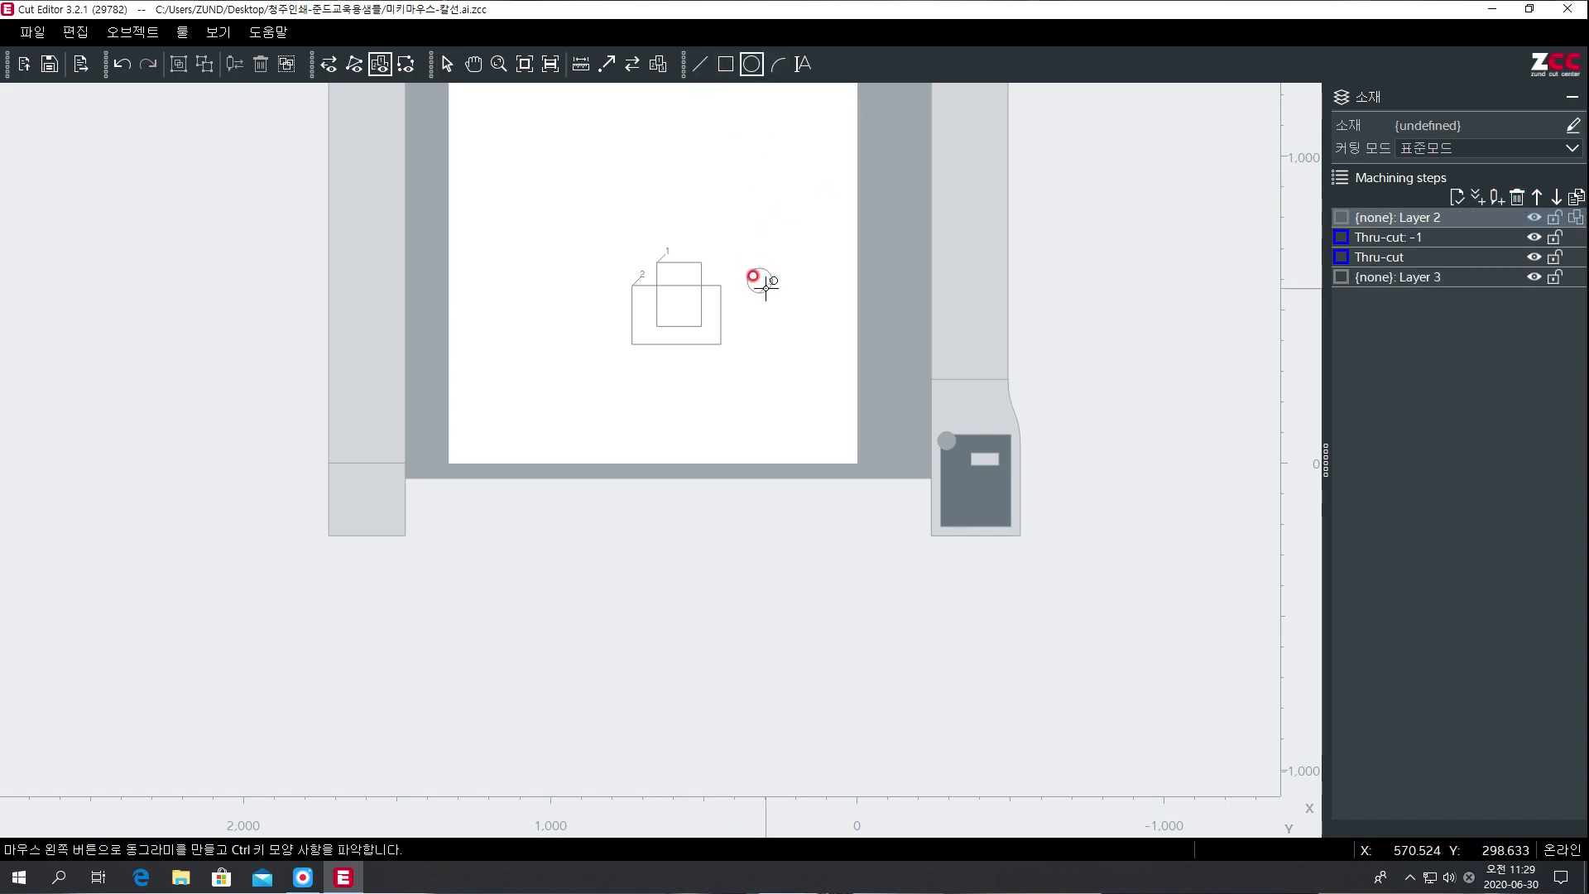
Resize the new circle to 5 mm in both X and Y through its numeric information (수치 정보).
right_click(759, 282)
left_click(808, 474)
left_click(721, 440)
type("5")
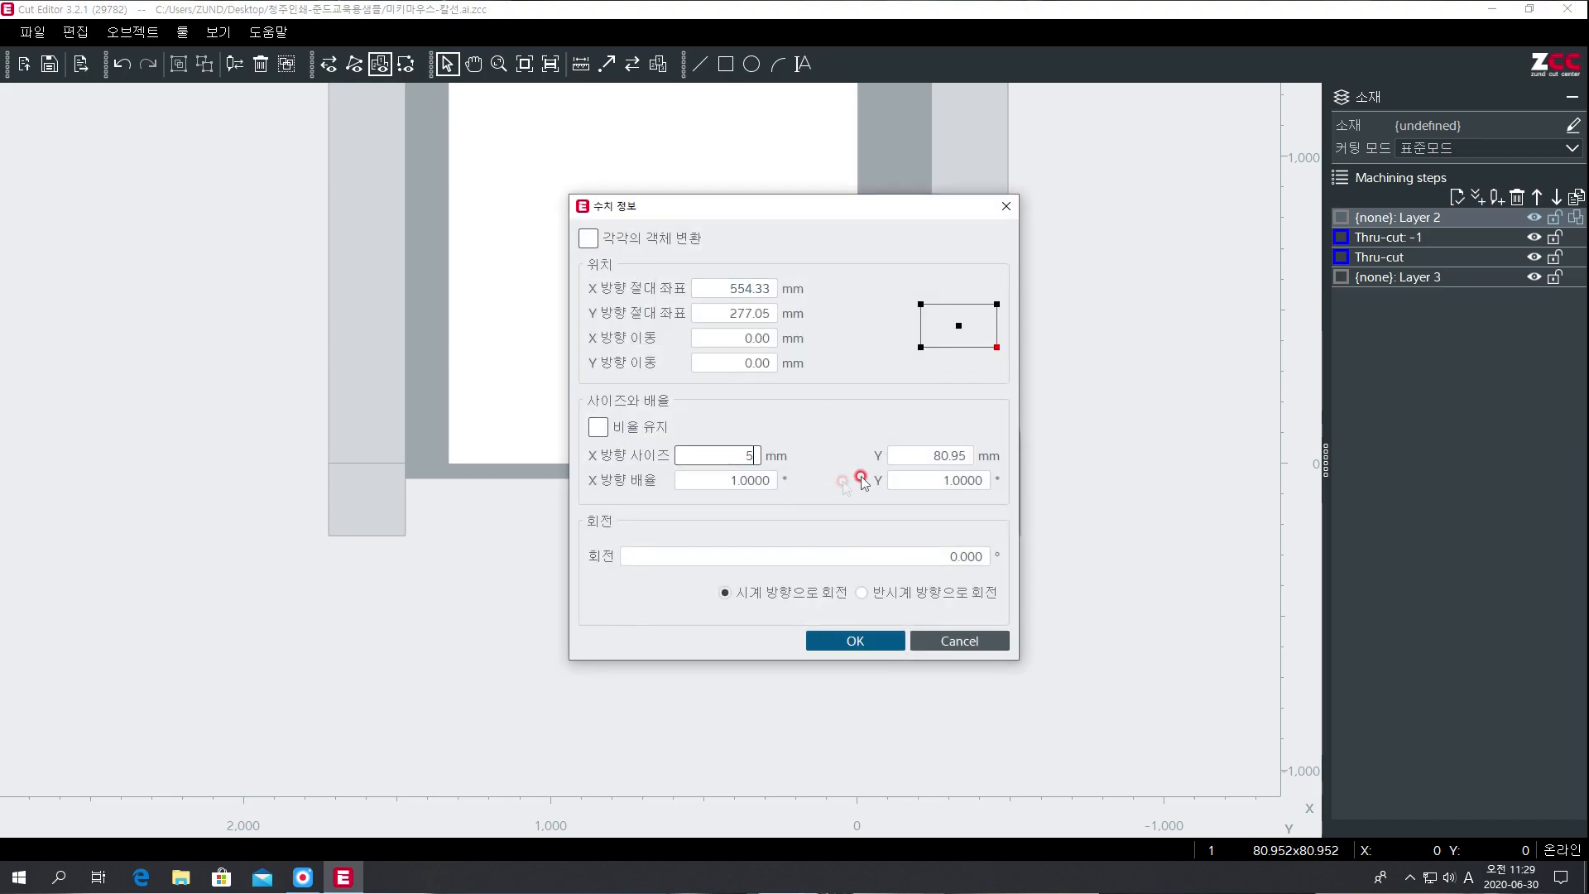
left_click(917, 454)
type("5")
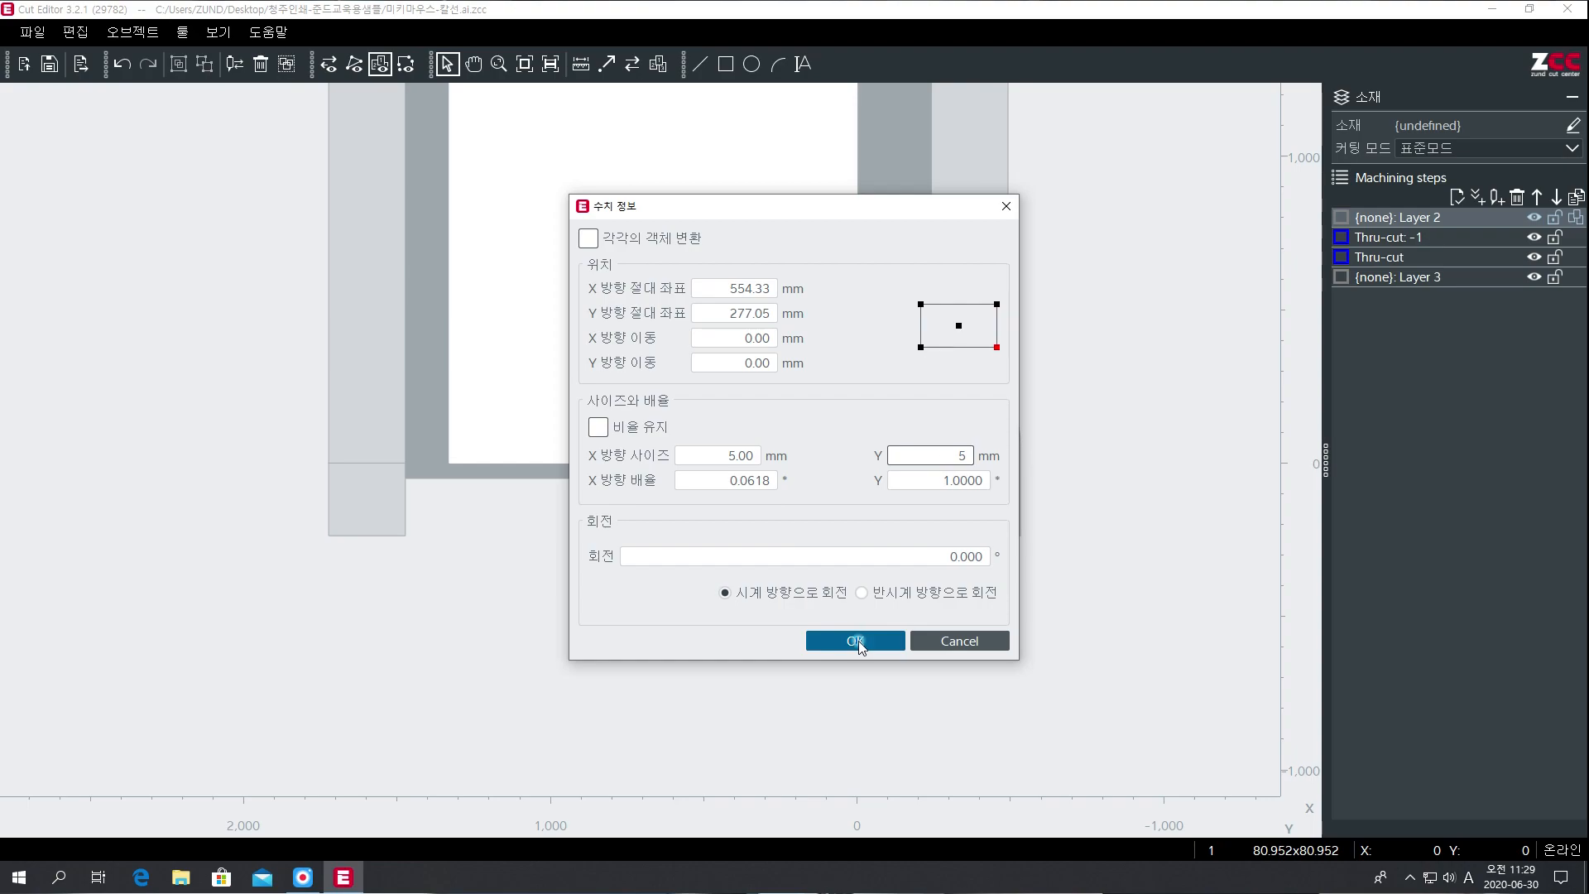
left_click(824, 641)
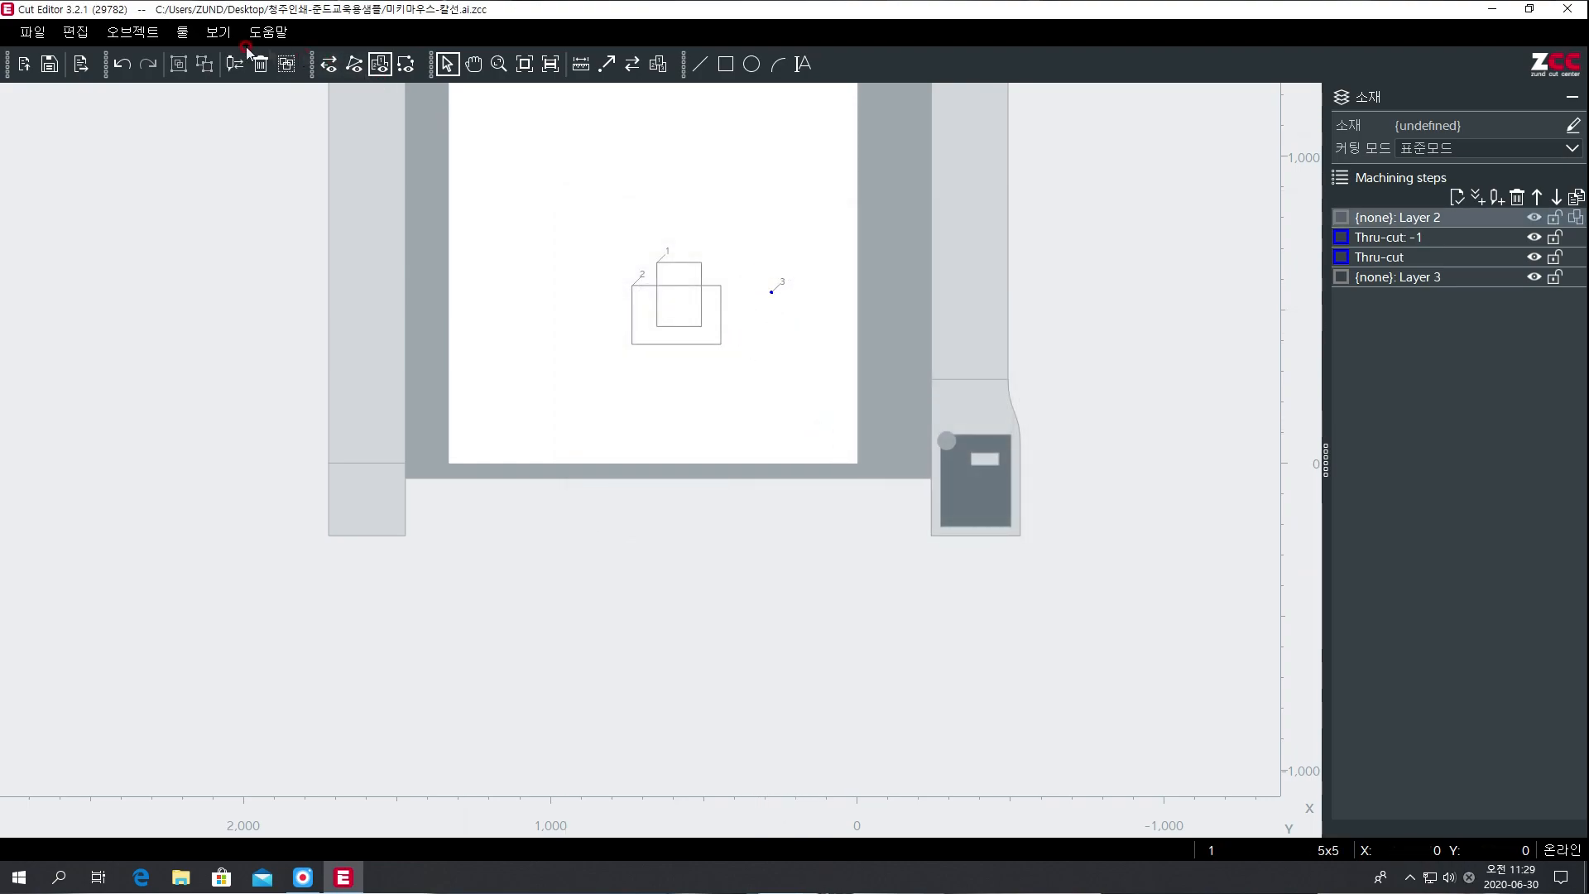
Convert the 5 mm circle into a registration mark with the search/convert (검색/변환) function and select its Register step.
left_click(182, 31)
mouse_move(225, 201)
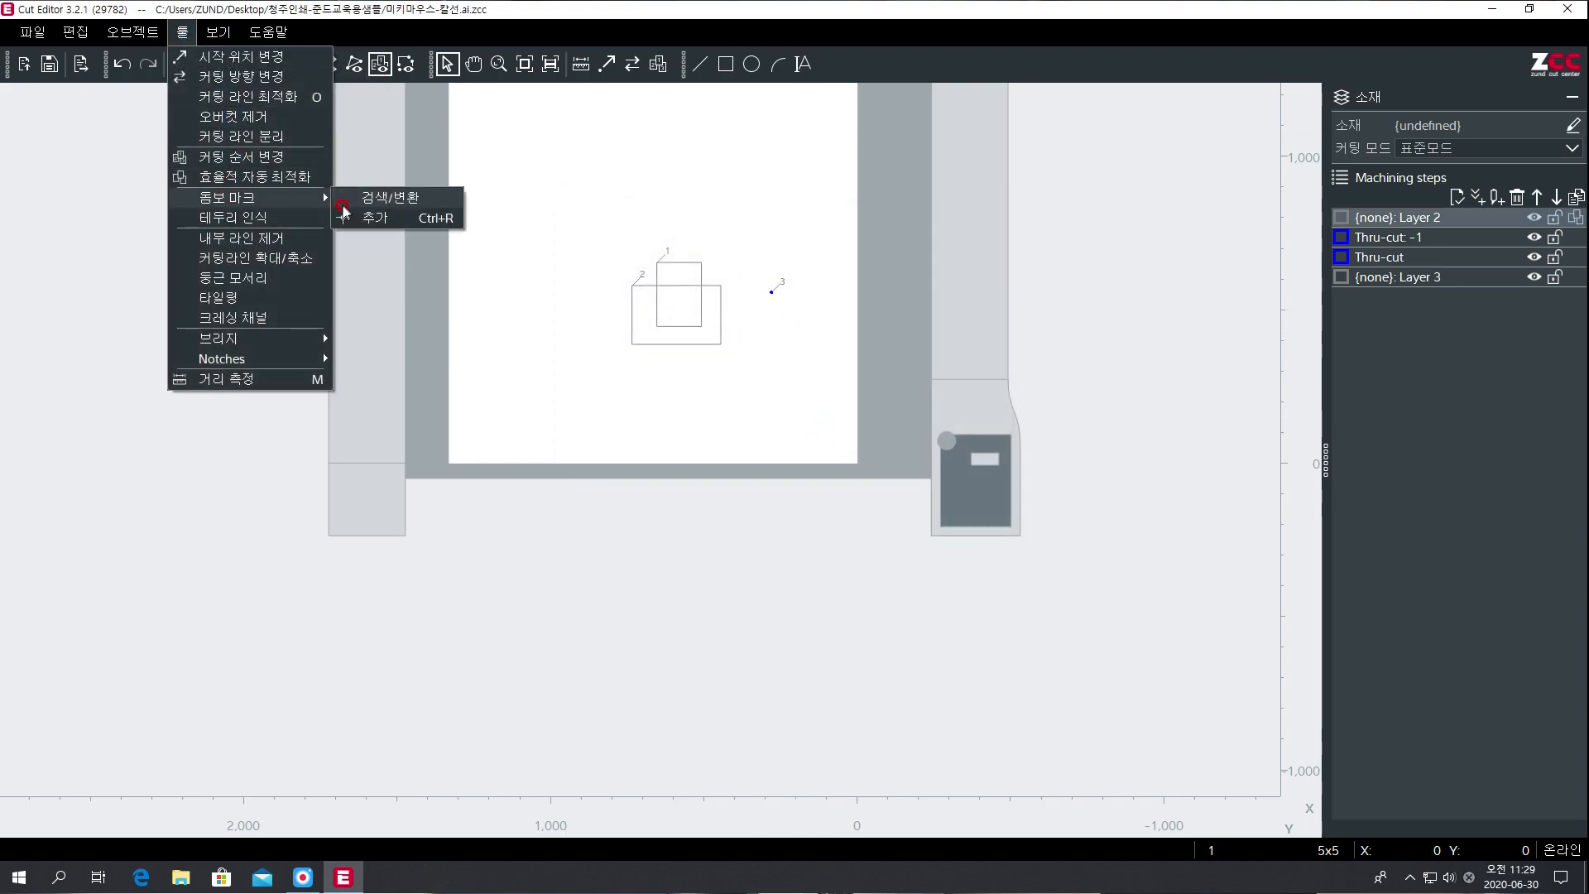
left_click(372, 201)
left_click(812, 535)
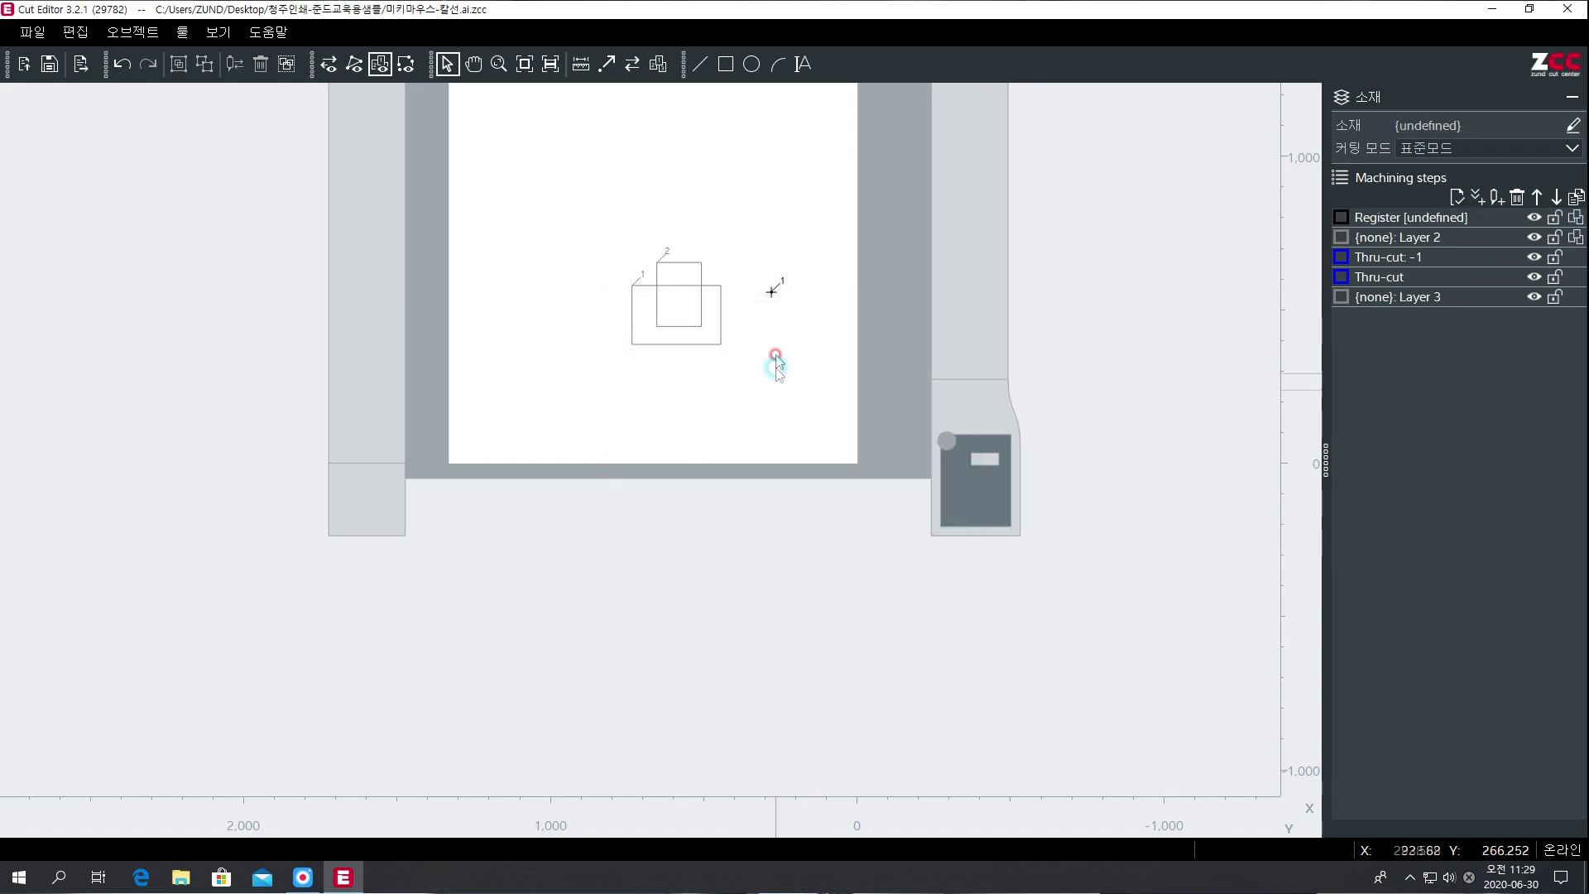
left_click(1374, 219)
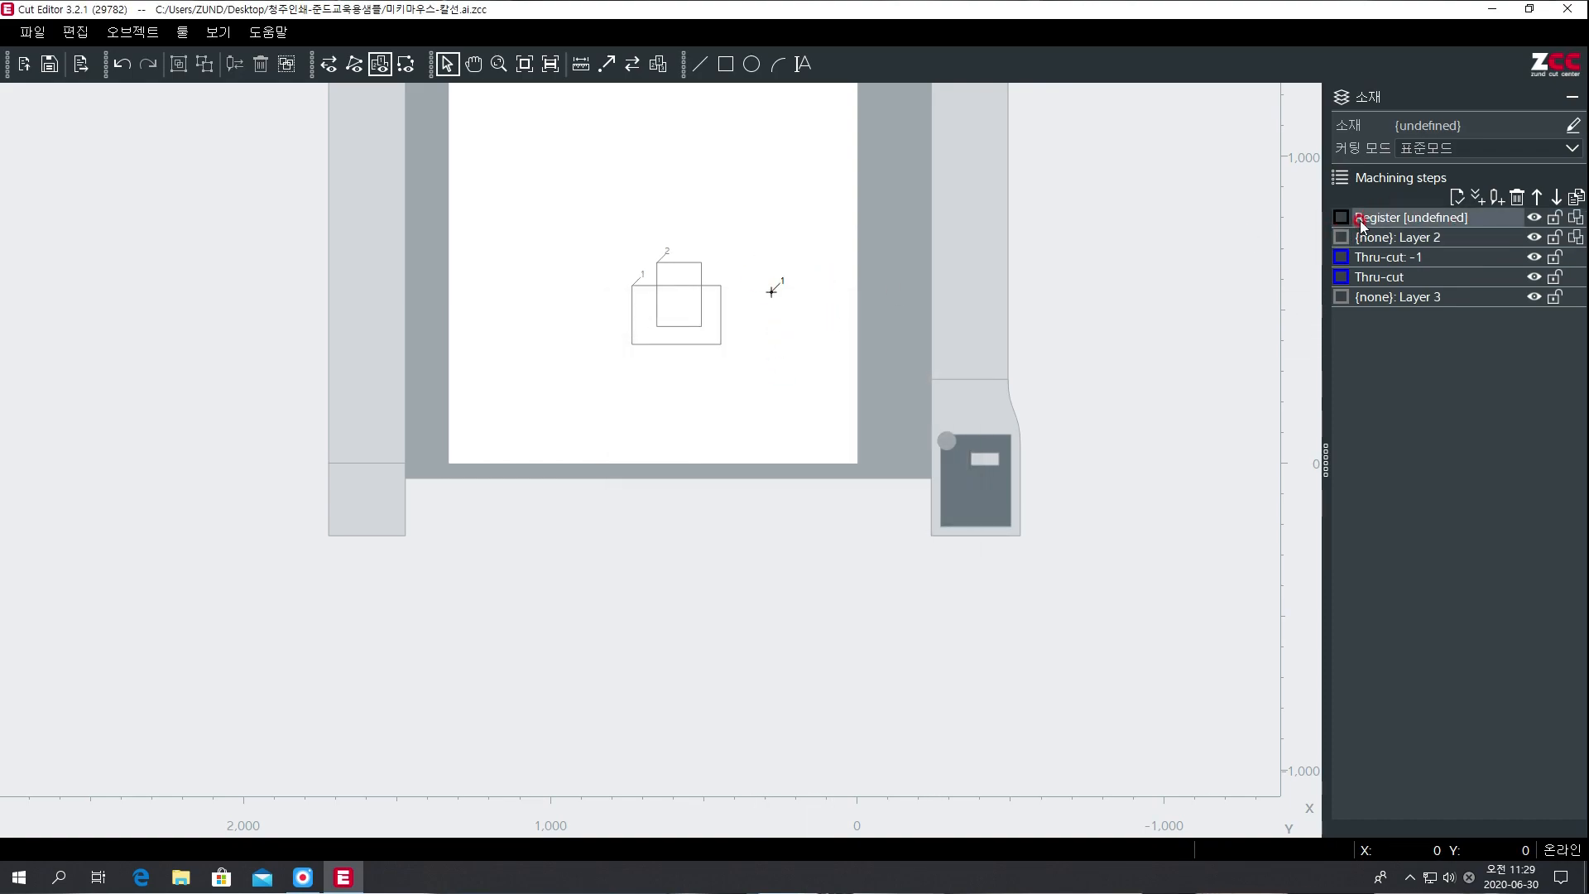
left_click(1382, 217)
Delete the two overlapping rectangles, keeping the registration mark.
left_click(660, 309)
left_click_drag(534, 207, 755, 424)
key("Delete")
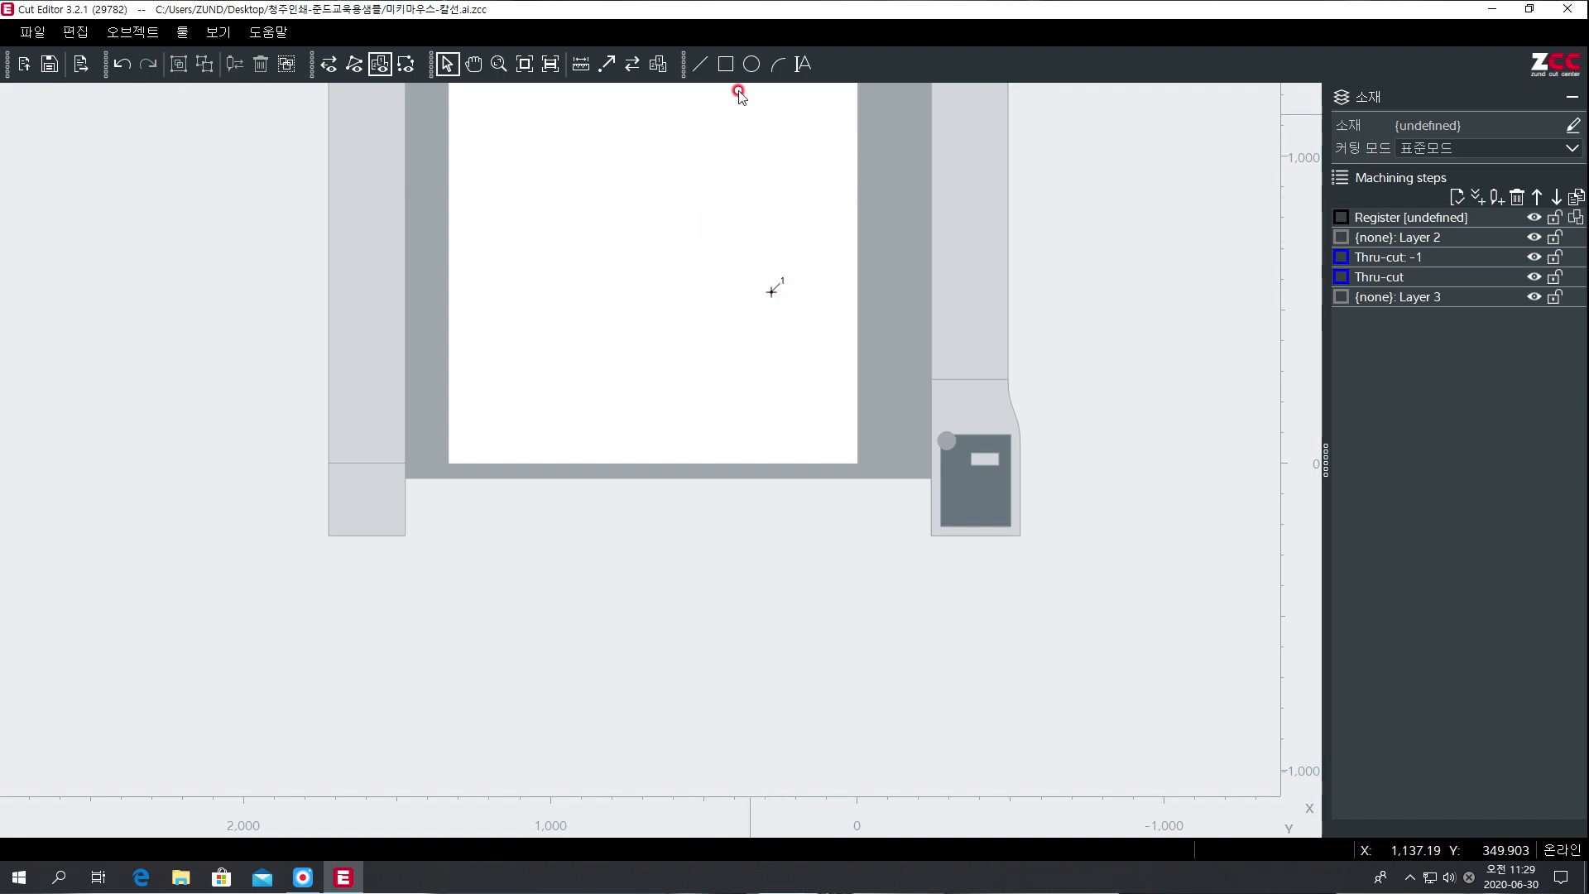
Draw a rectangle about 240 mm wide and 189 mm high above and beside the registration mark.
left_click(726, 64)
left_click_drag(686, 215, 760, 273)
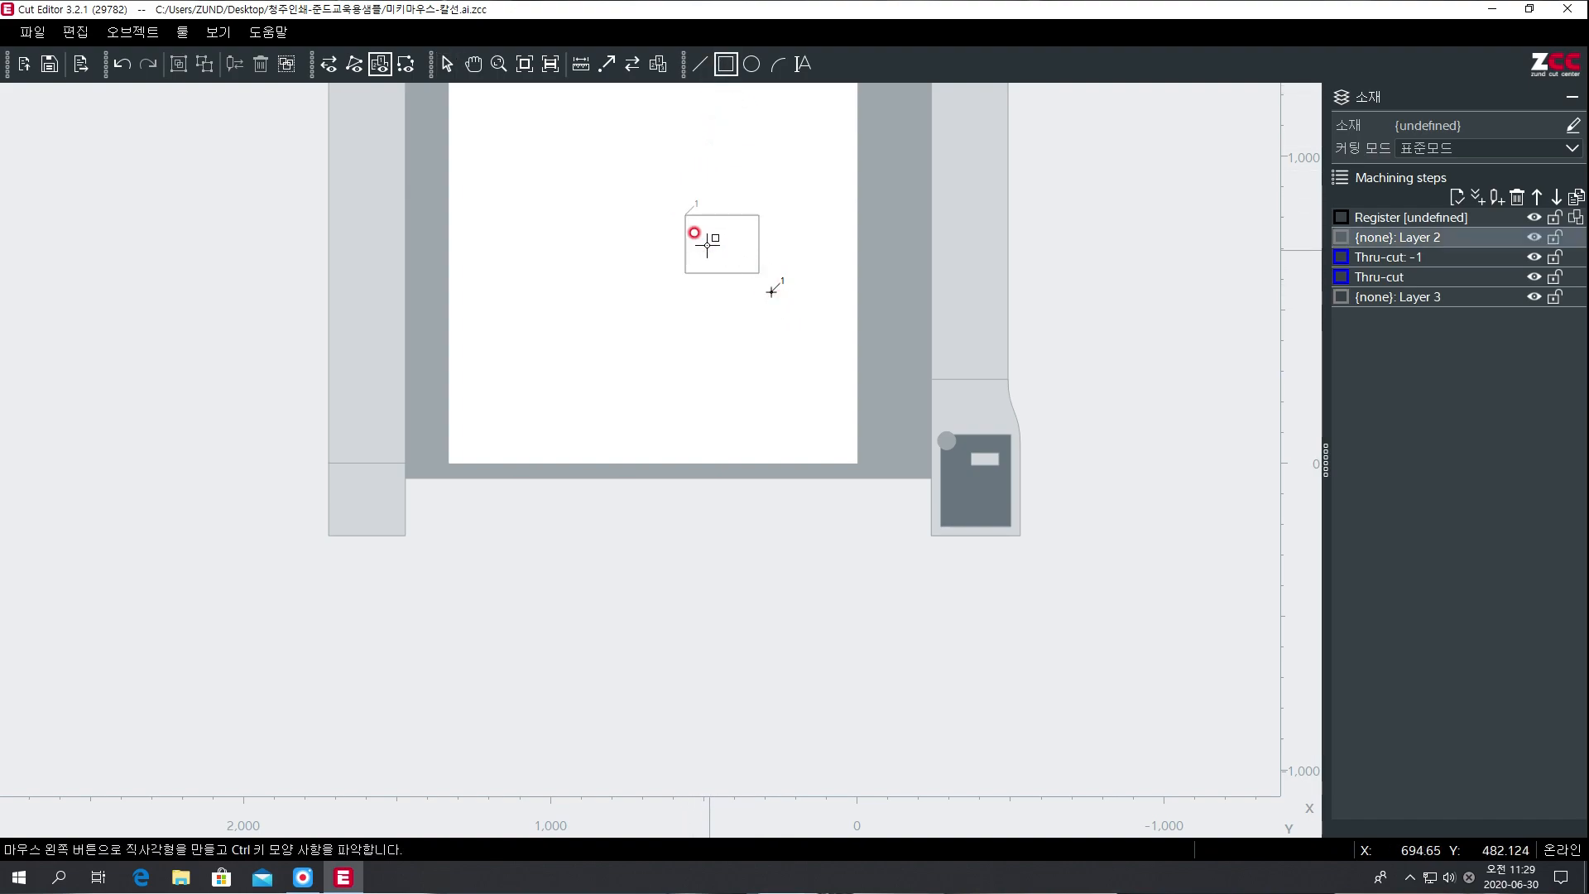
left_click(774, 291)
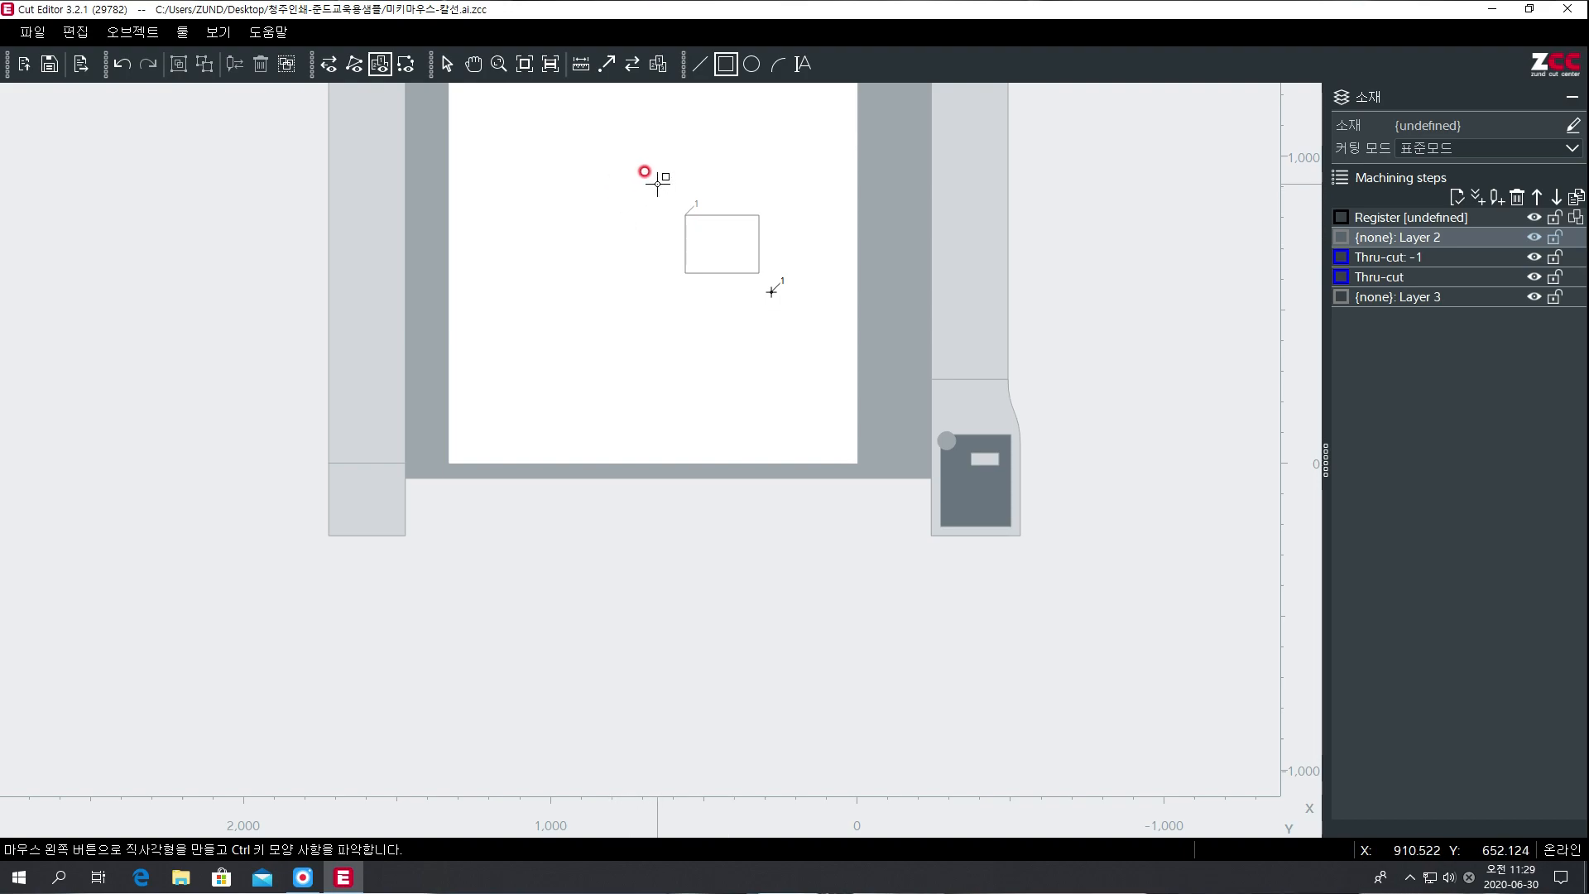
scroll(729, 170, "up", 3)
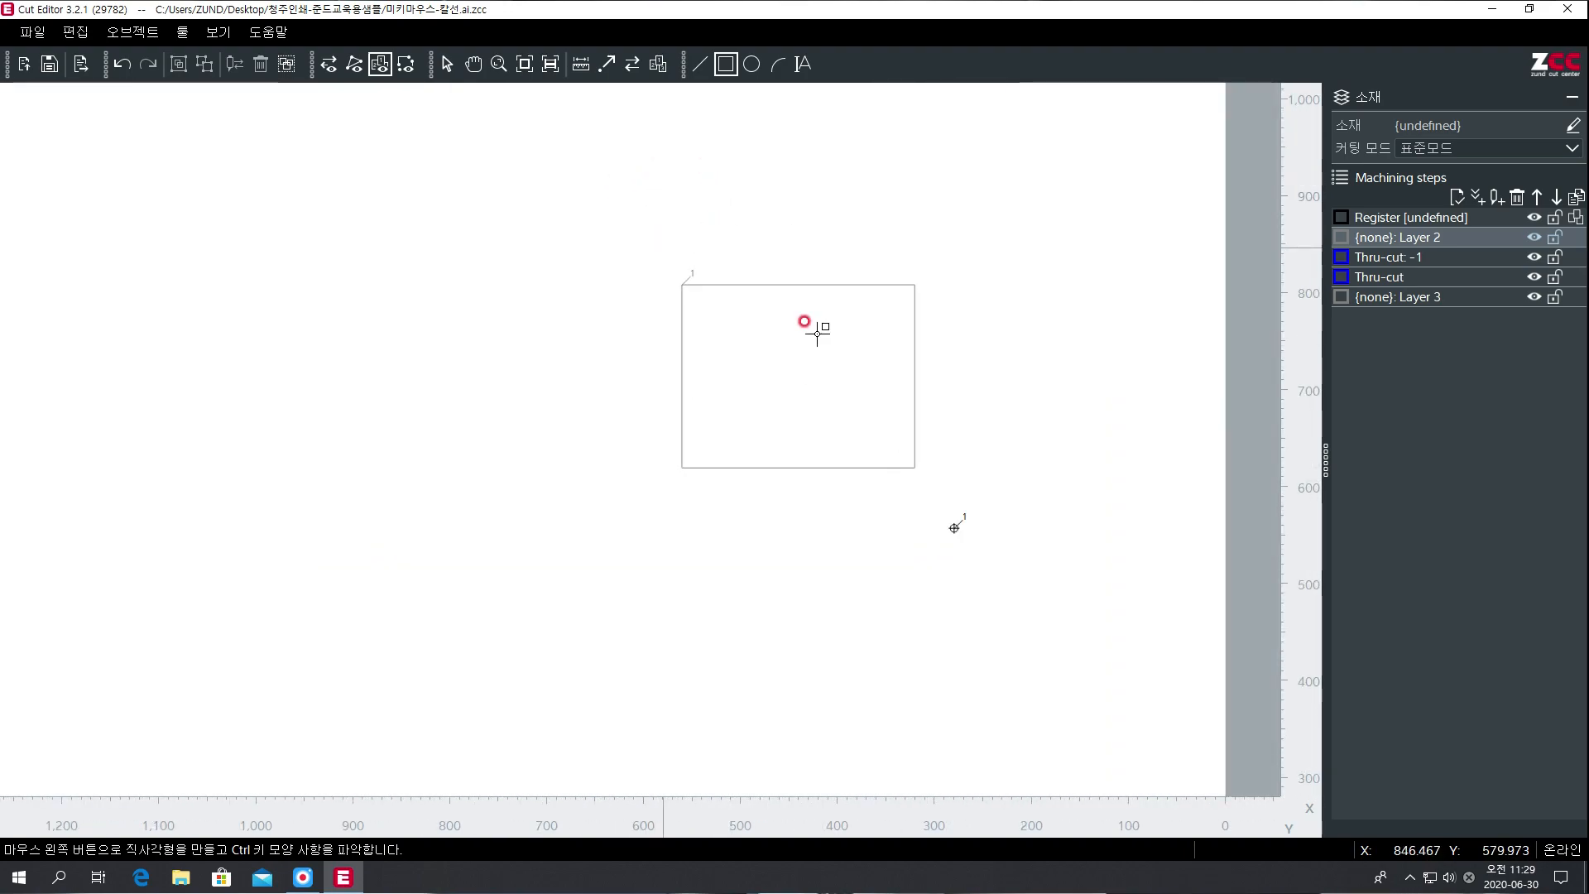
key("Escape")
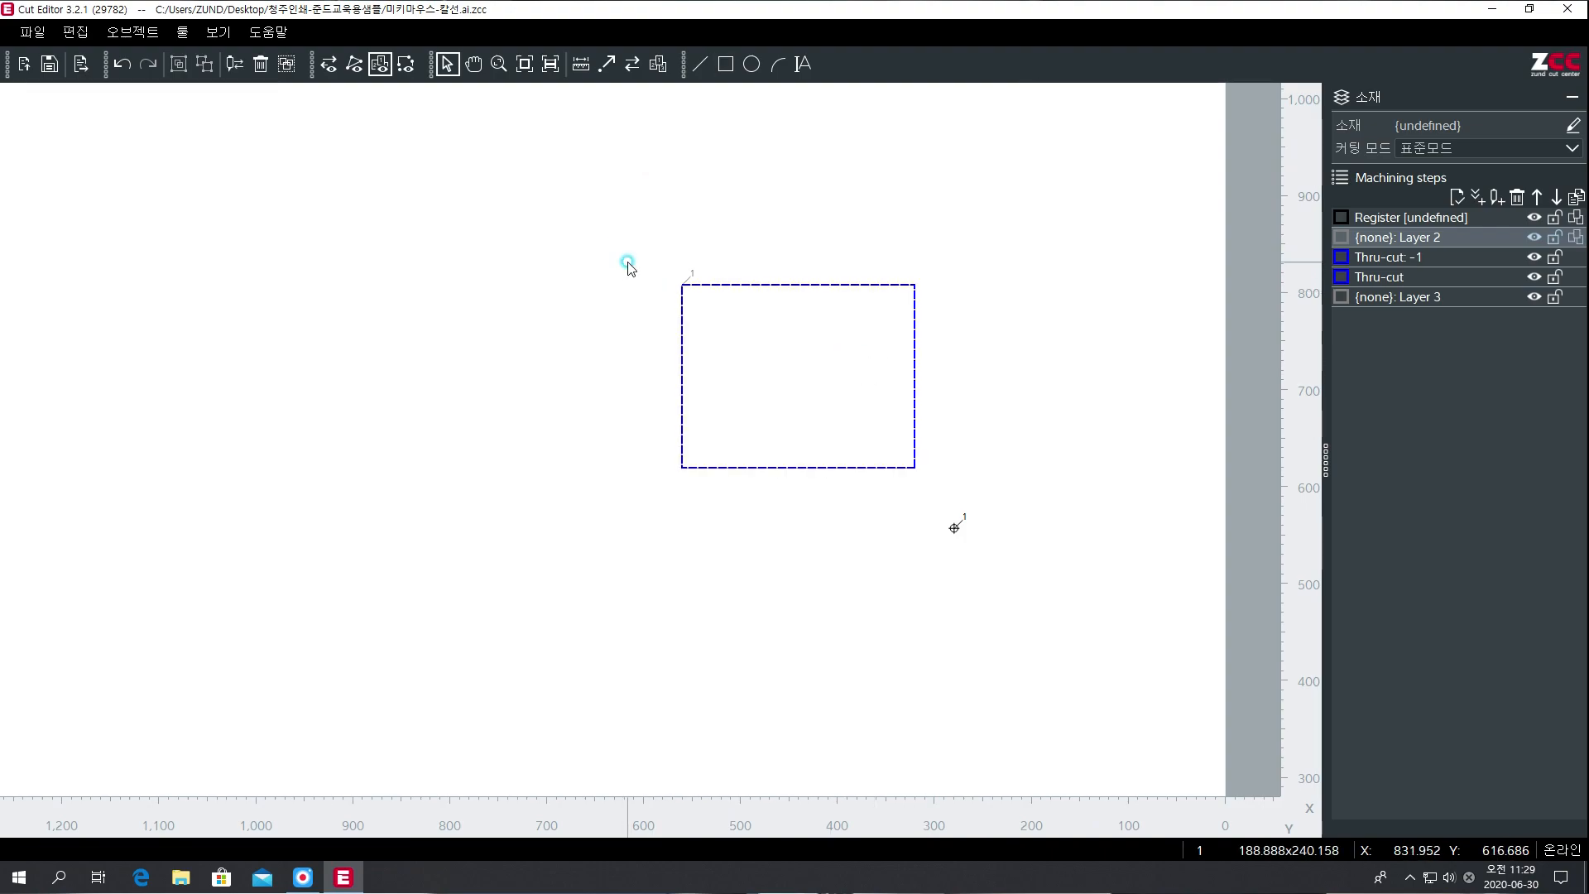
left_click(629, 267)
left_click_drag(625, 205, 997, 629)
left_click(674, 416)
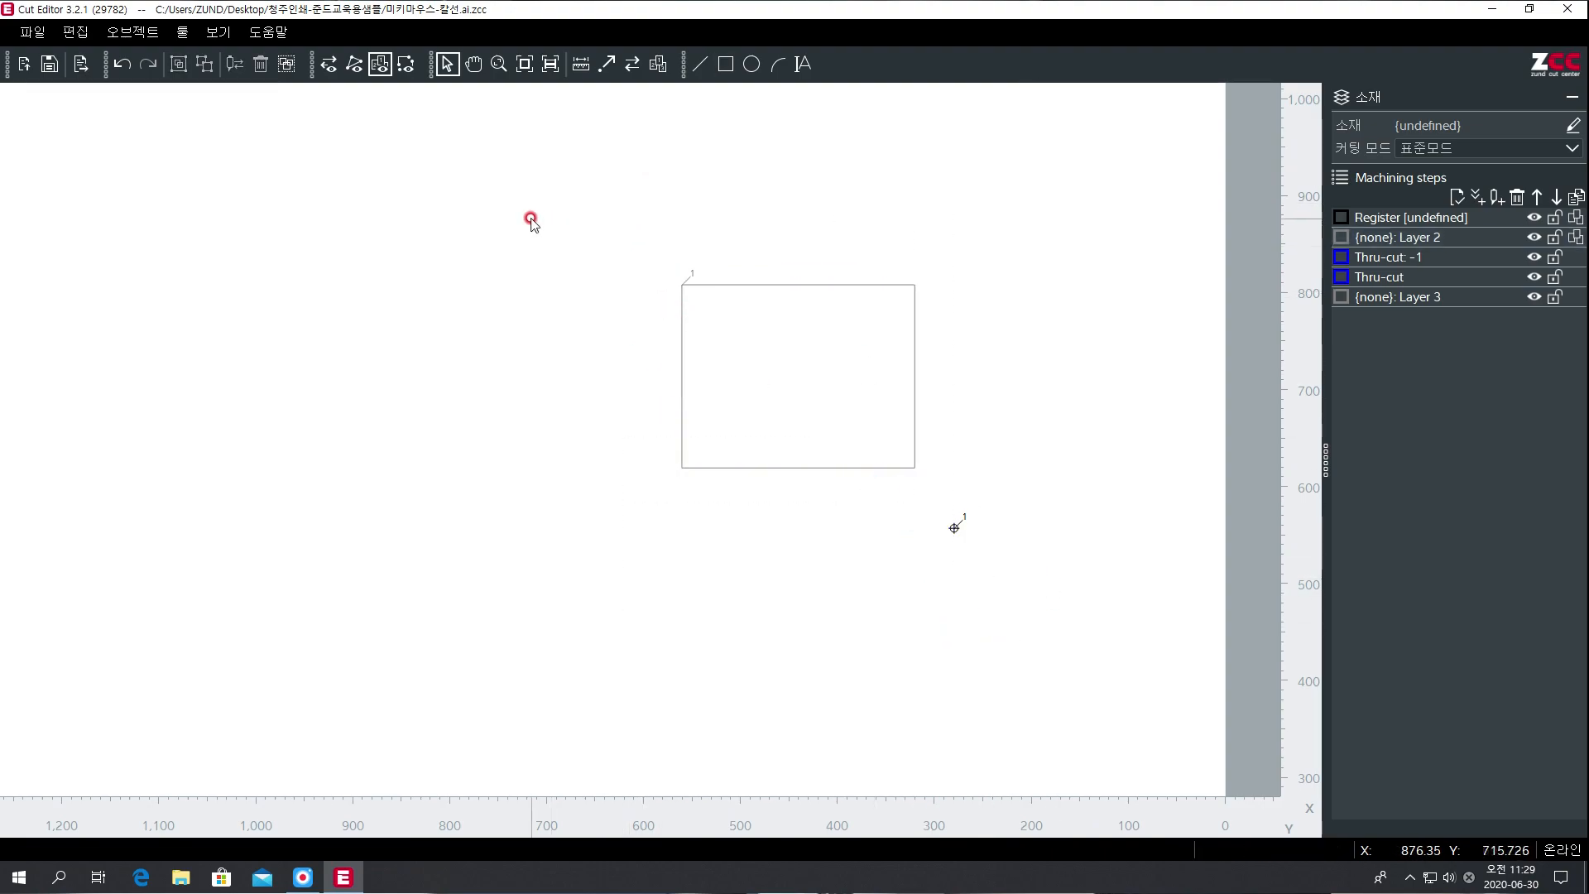
left_click_drag(579, 220, 1054, 649)
left_click(605, 319)
left_click(919, 517)
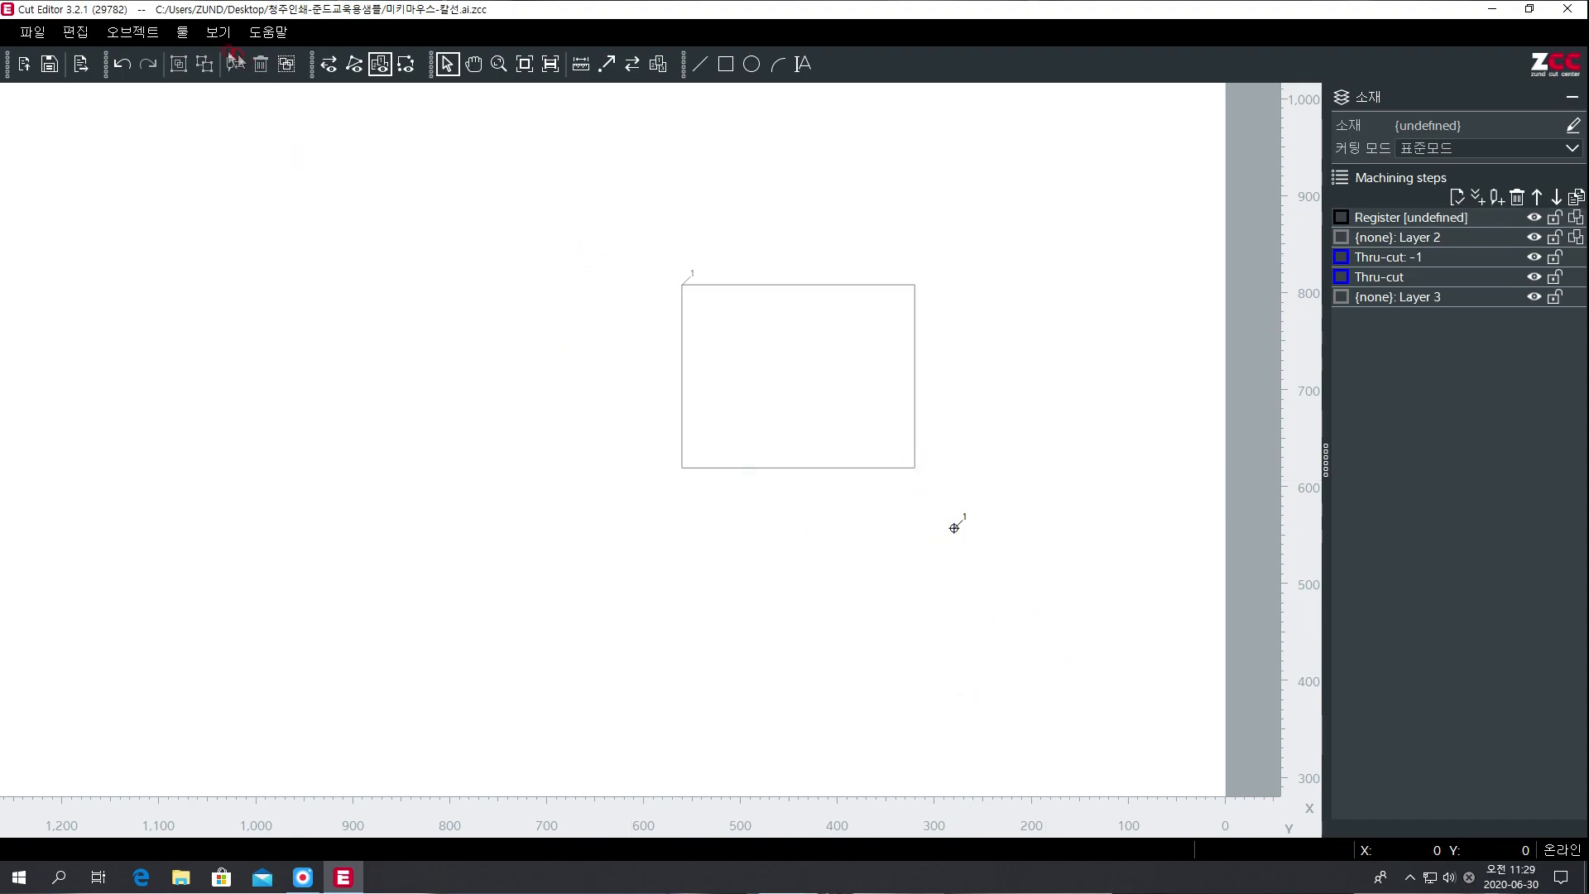
left_click_drag(641, 249, 1069, 663)
left_click(469, 262)
left_click_drag(582, 212, 1119, 656)
Select the rectangle with its registration mark and send the job to Cut Center (서버로 전달).
left_click(31, 33)
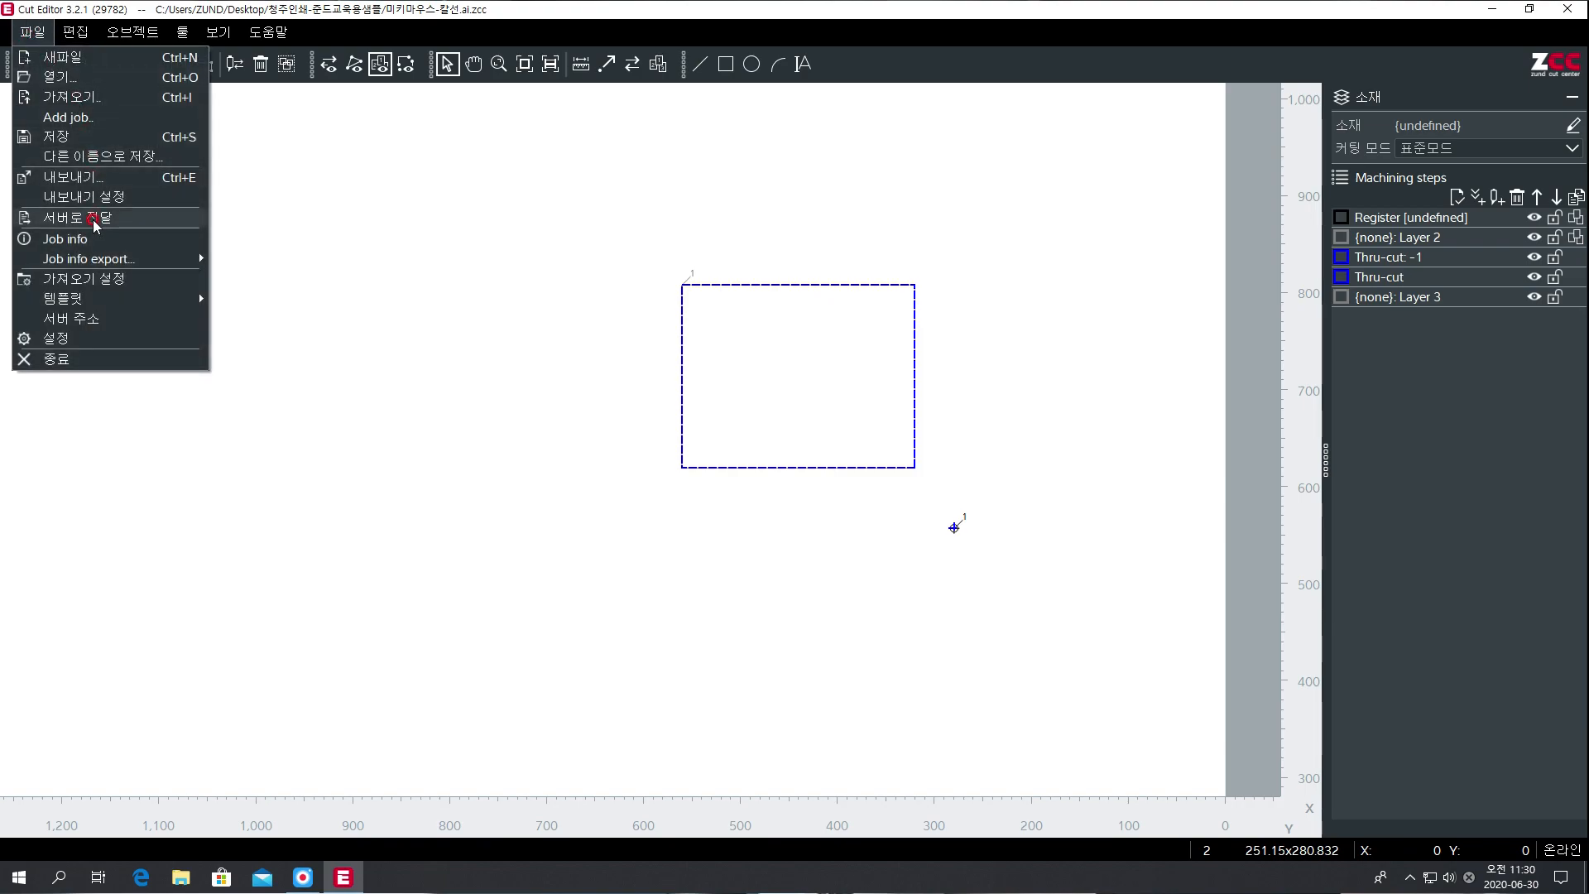
left_click(361, 217)
left_click_drag(420, 208, 1031, 626)
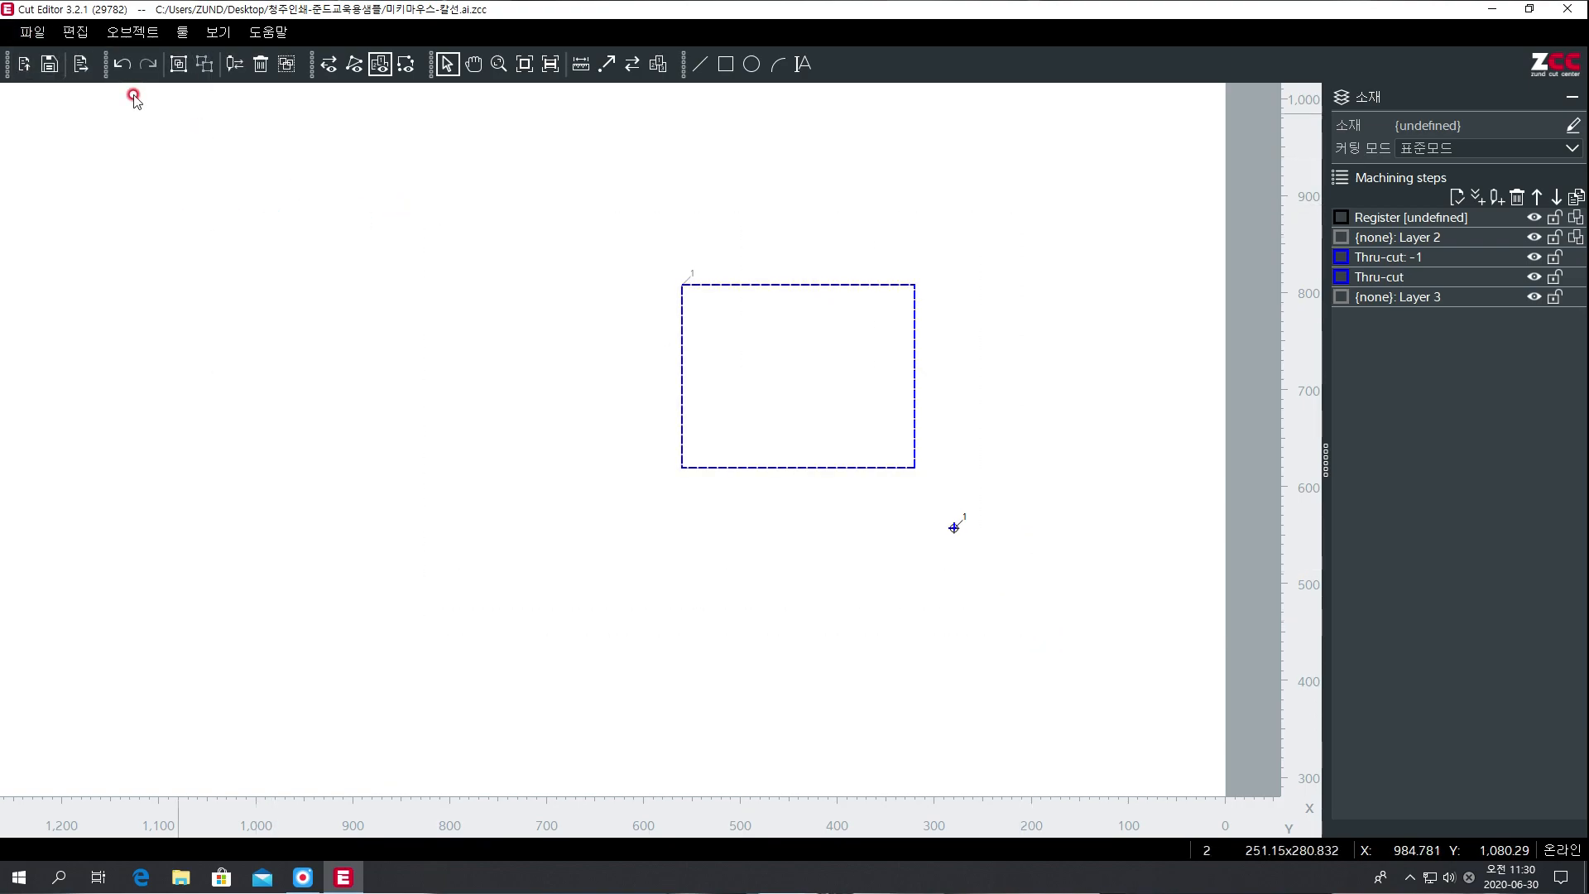
left_click(81, 66)
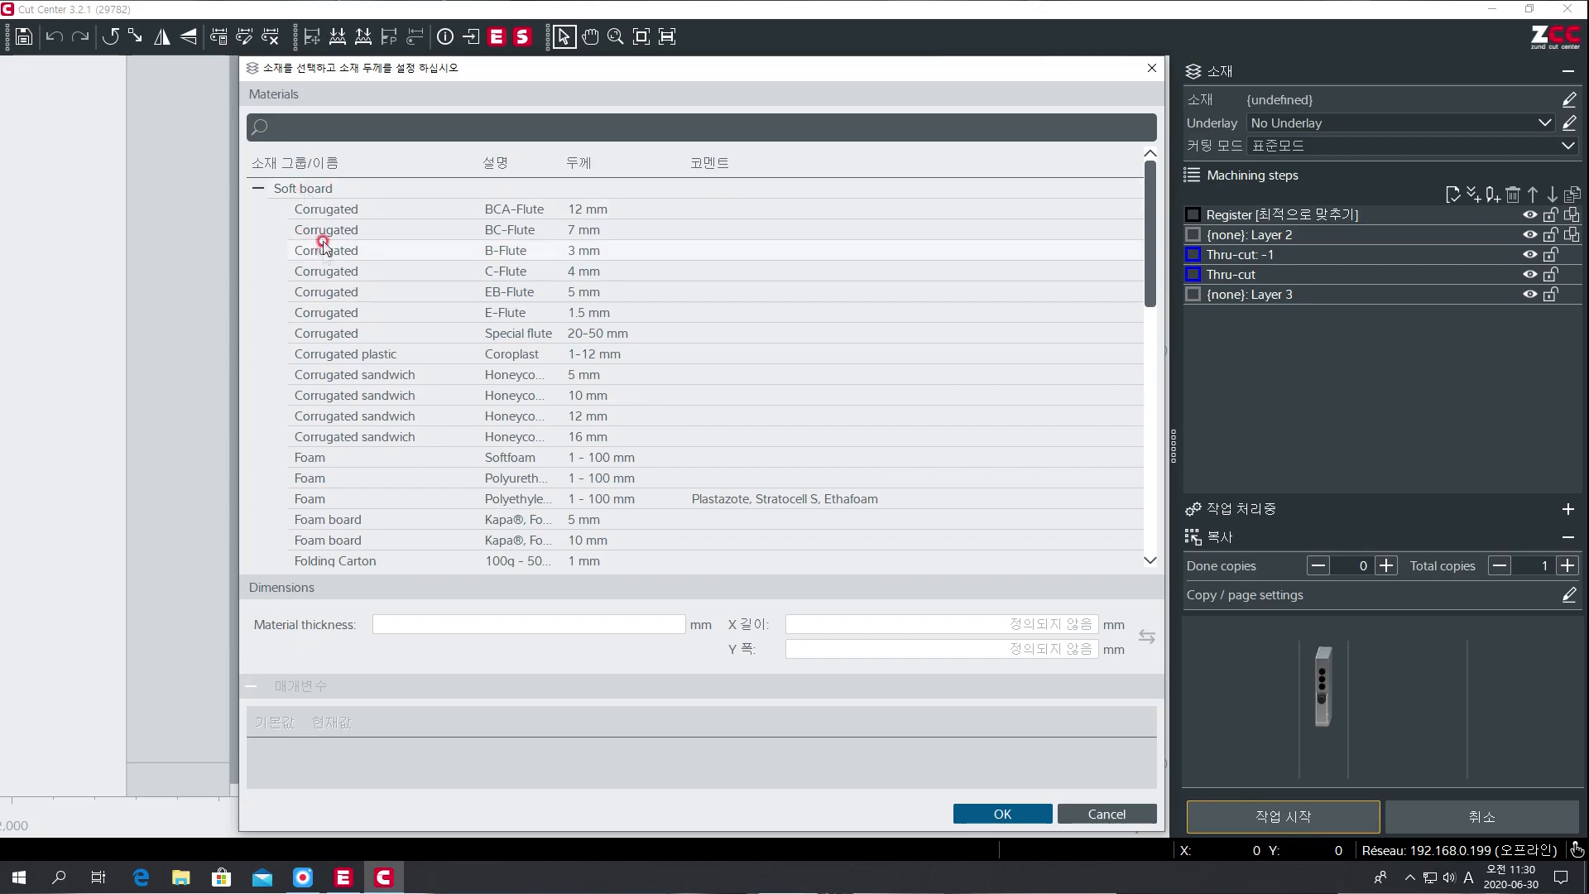
Examine the soft board, rigid board, self-adhesive and non-adhesive materials and their thicknesses in the Cut Center material list.
scroll(306, 298, "down", 1)
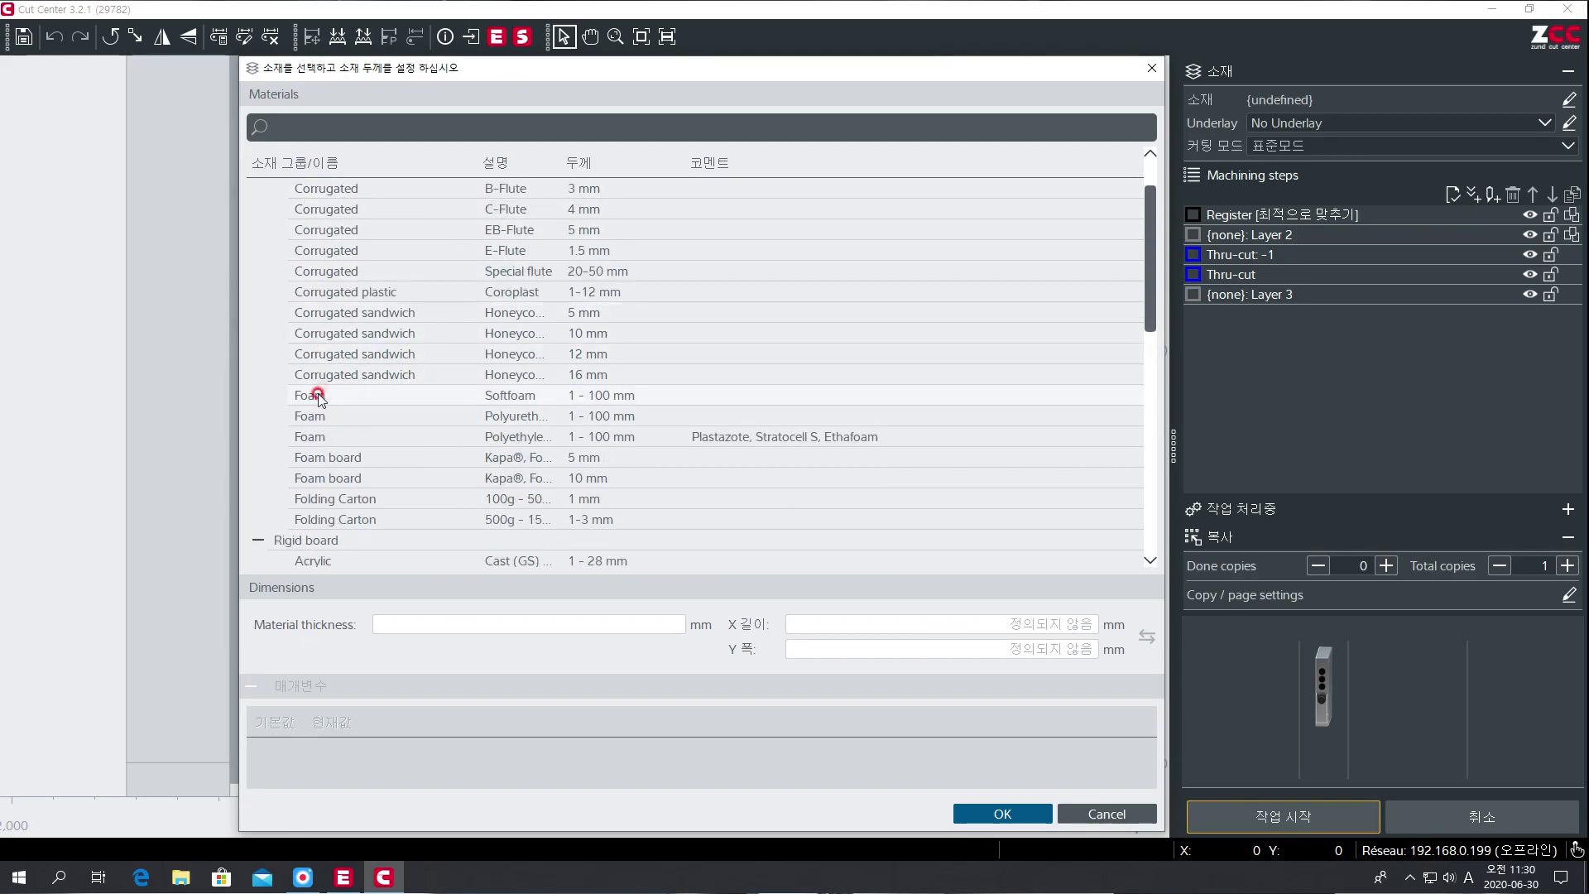
scroll(442, 395, "down", 1)
scroll(442, 396, "down", 3)
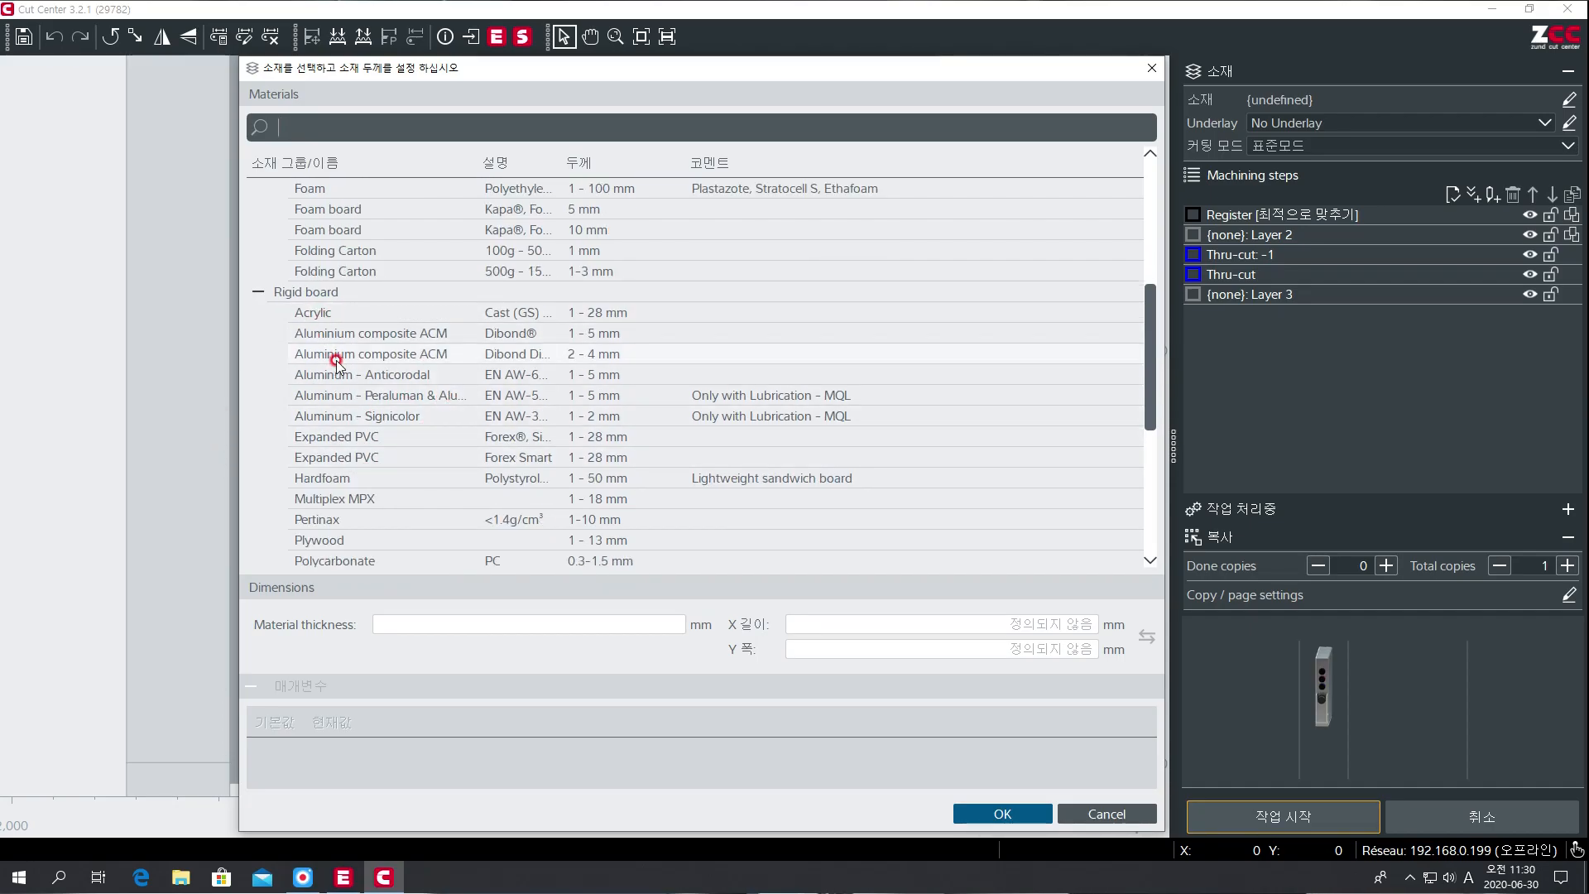
scroll(413, 381, "down", 2)
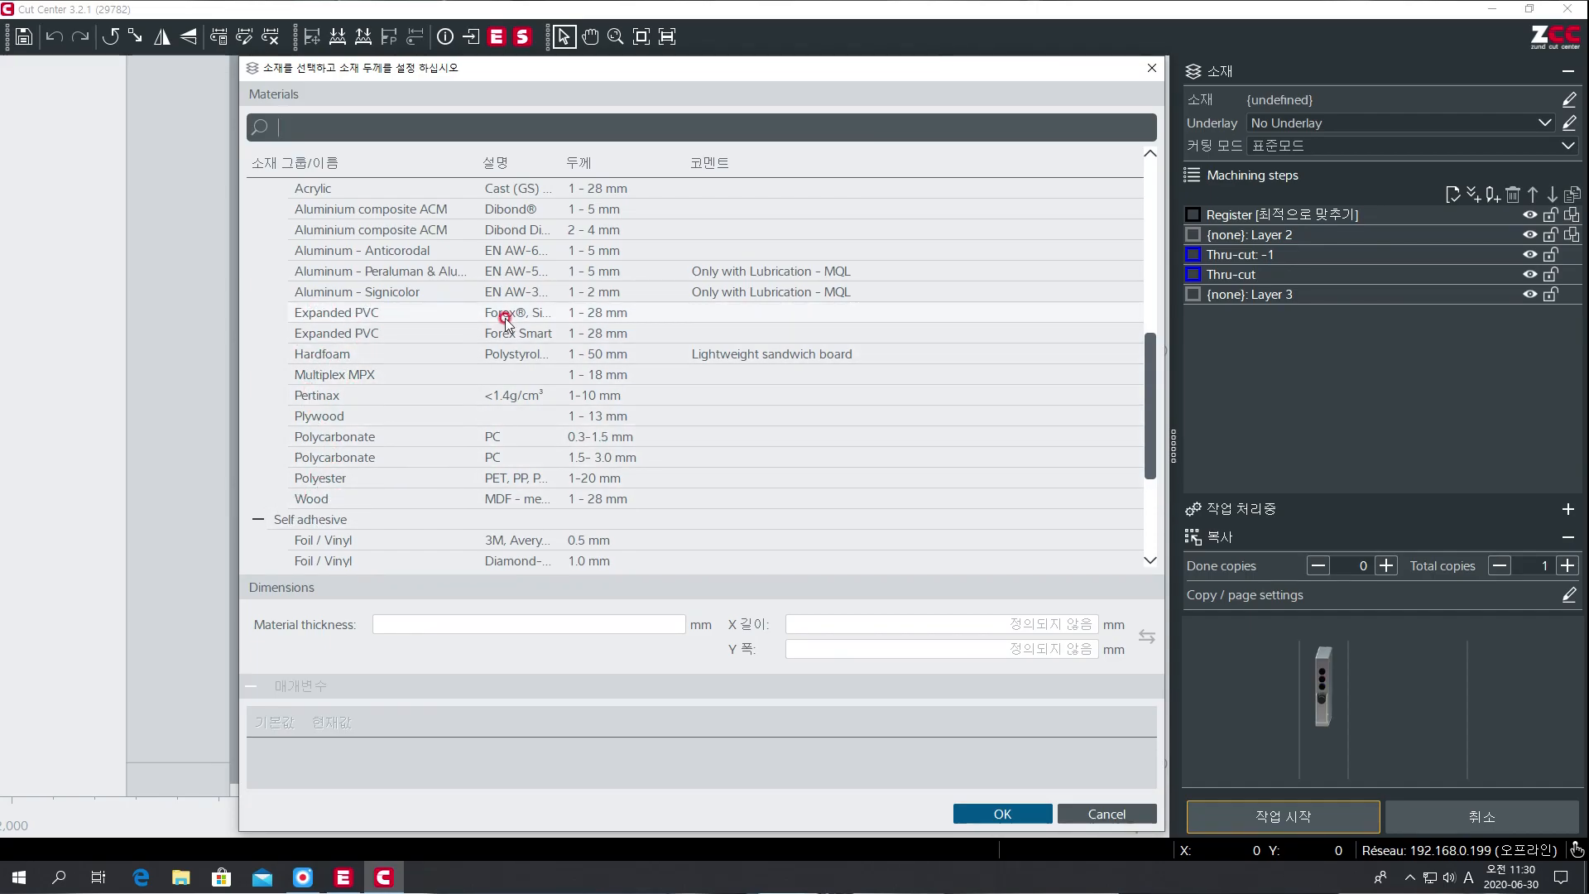
scroll(505, 318, "down", 3)
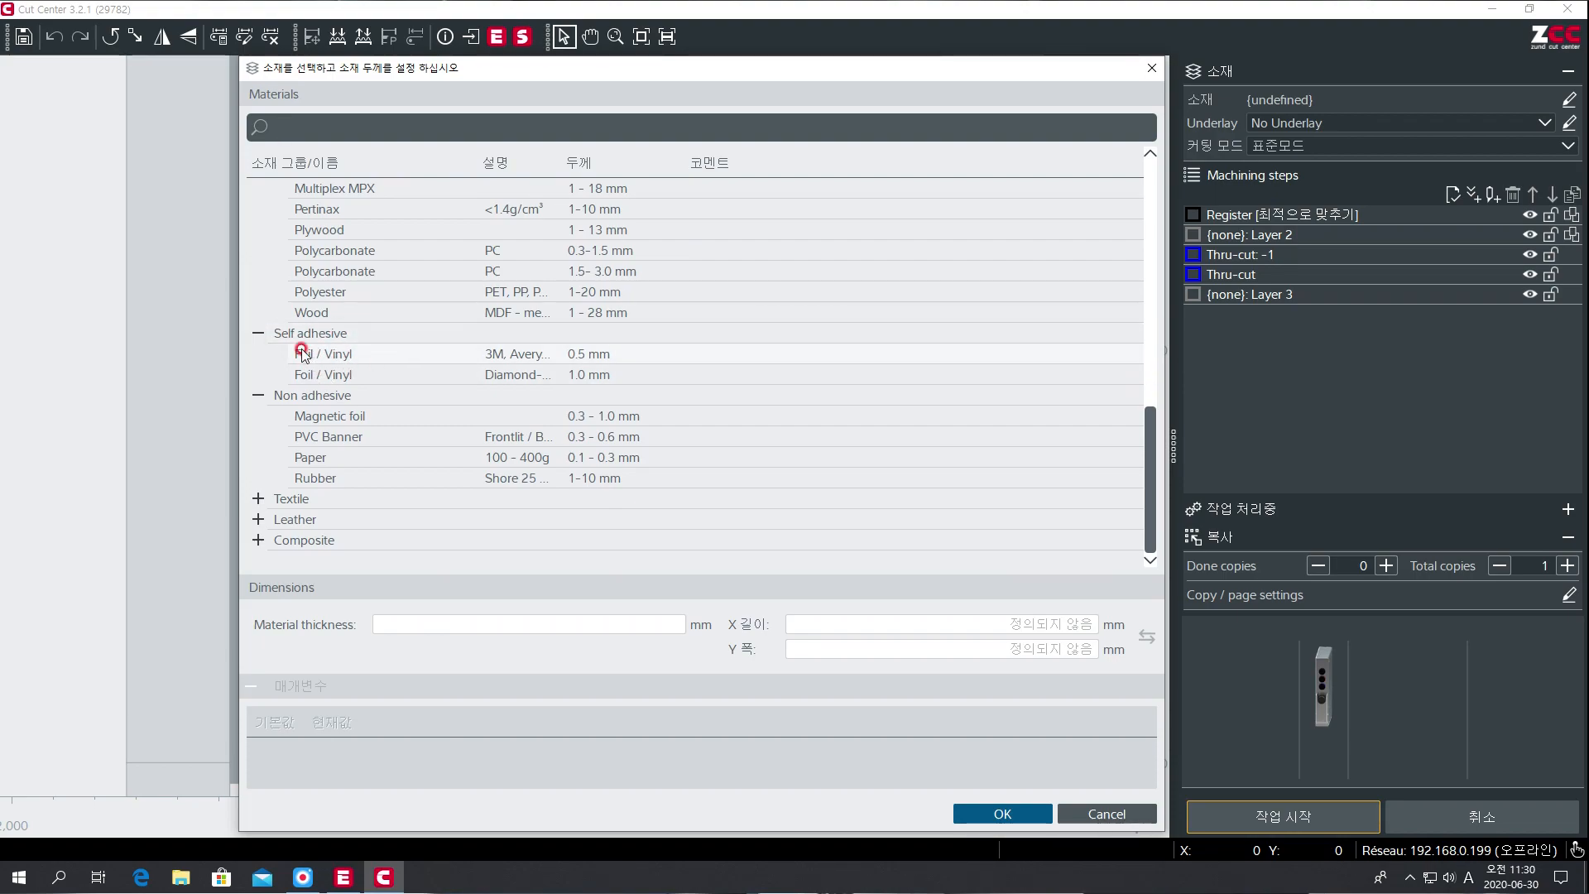
left_click(499, 356)
left_click(339, 376)
left_click(321, 379)
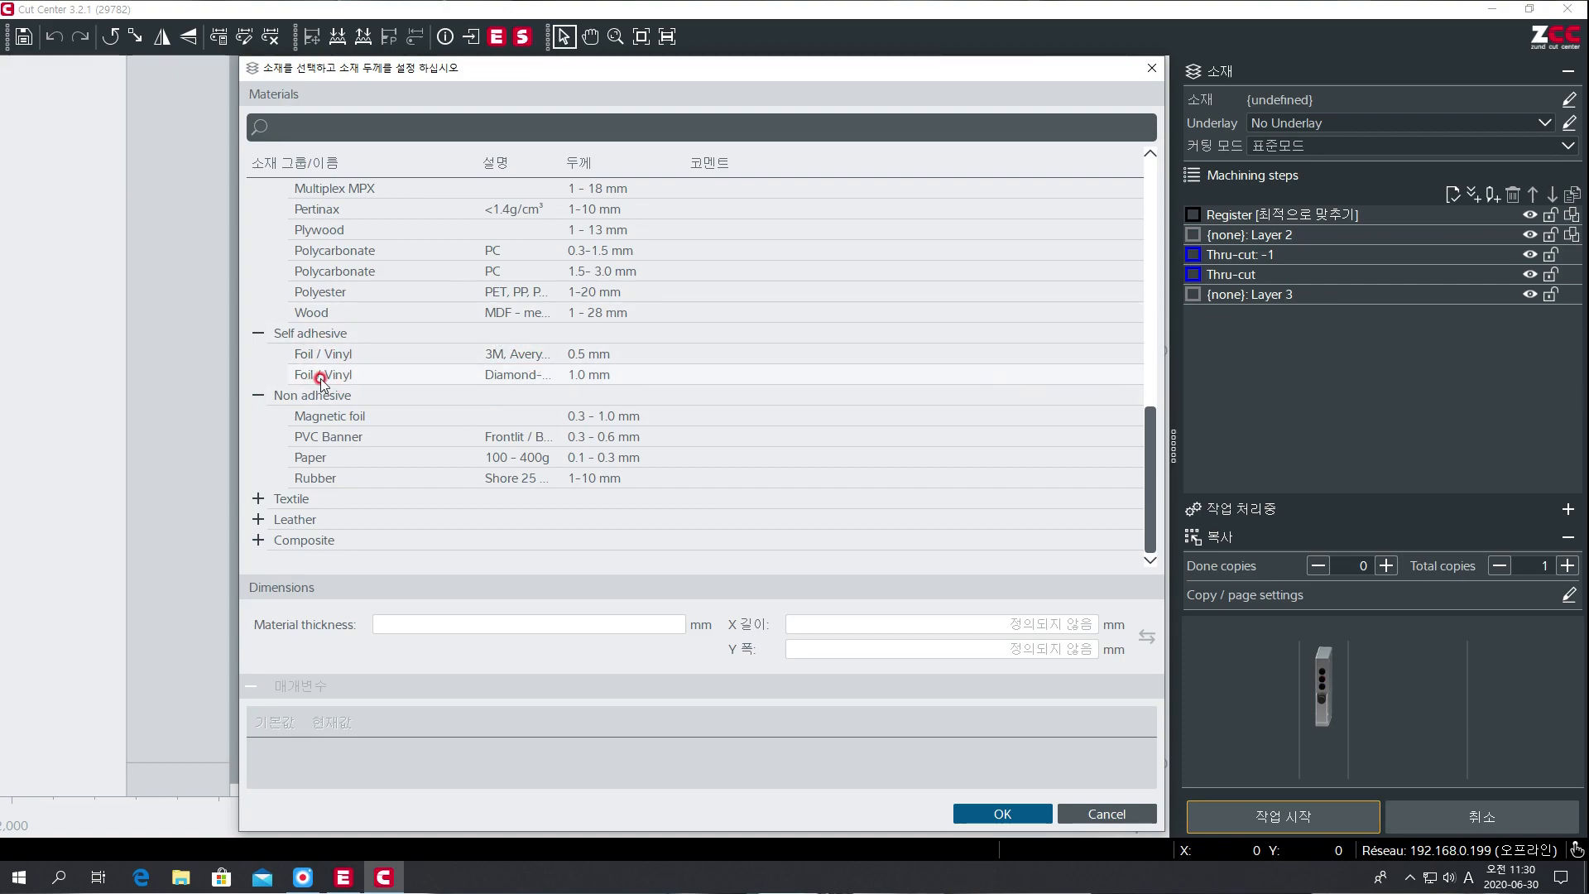
left_click(400, 437)
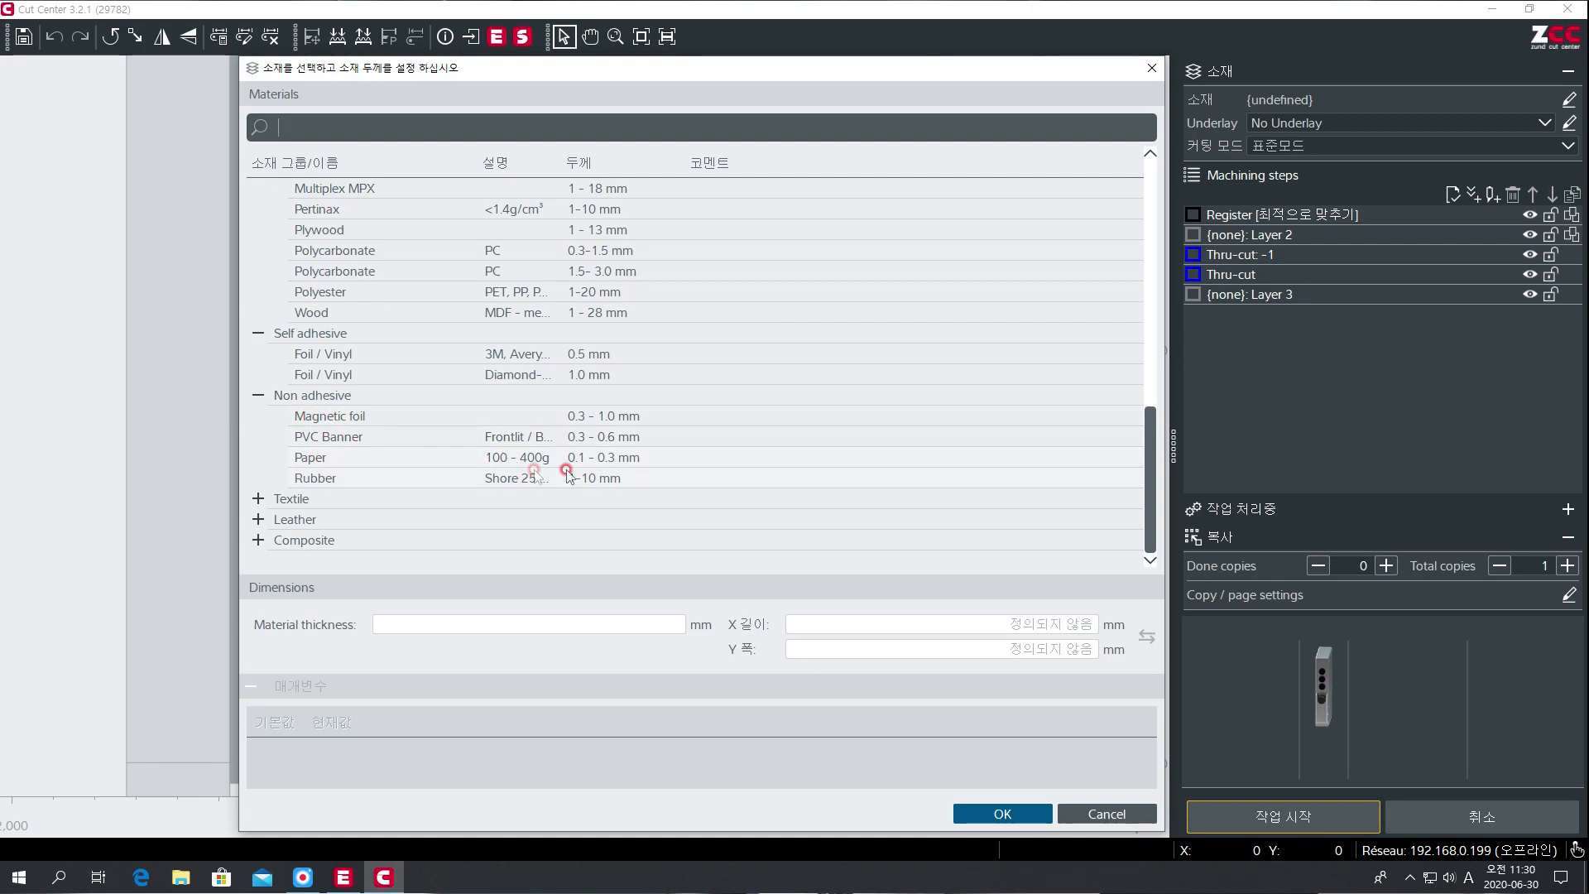
Expand the Textile material group and examine its fabrics and their thicknesses.
left_click(312, 499)
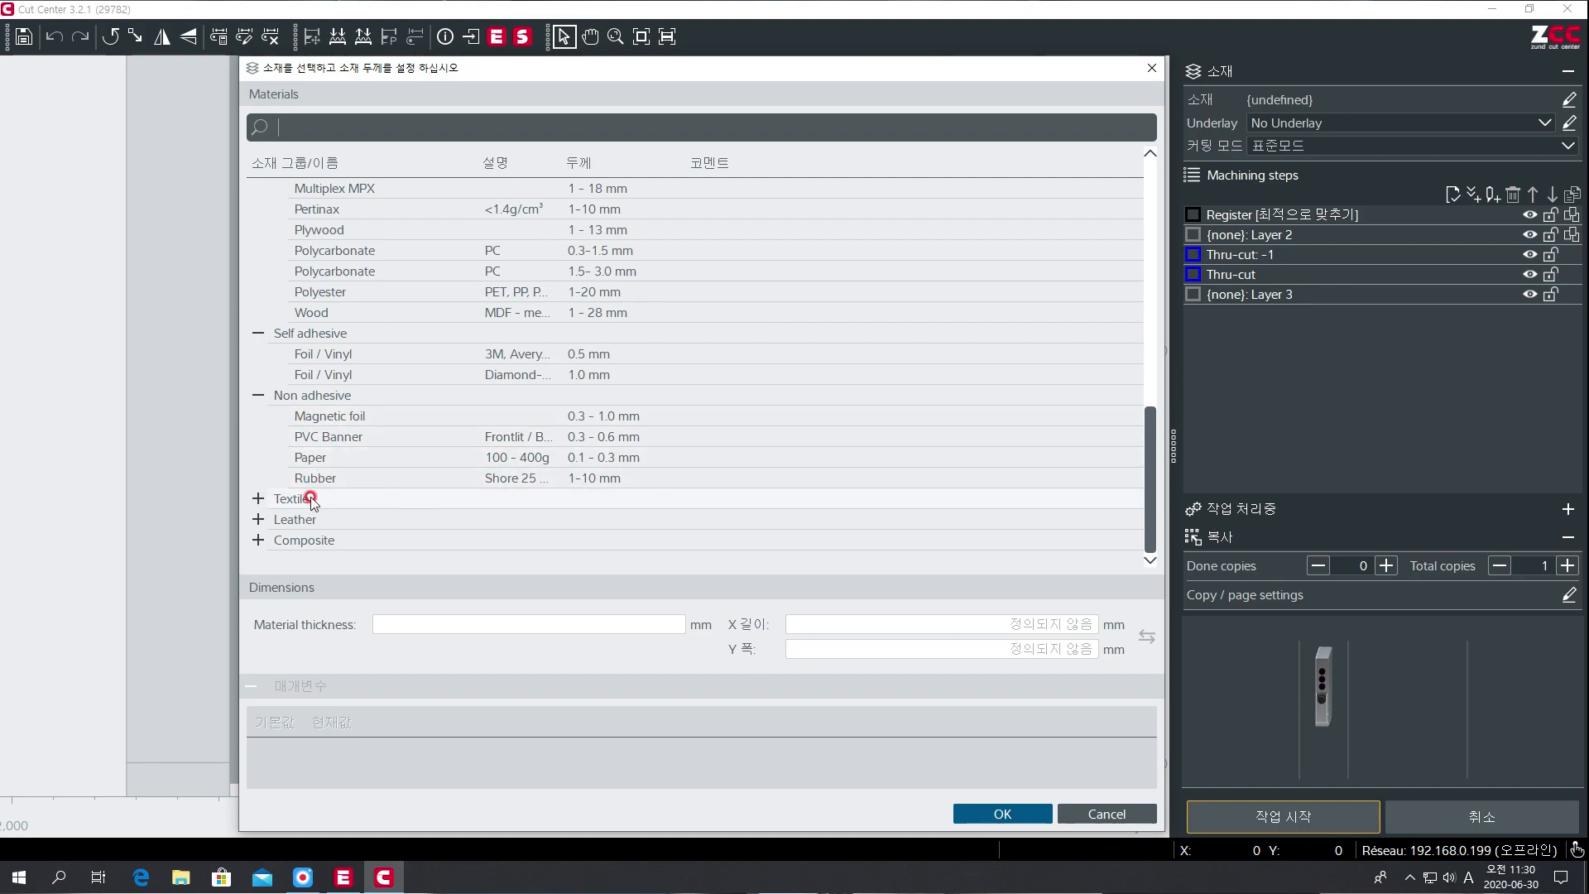
scroll(327, 498, "down", 1)
left_click(337, 498)
left_click(347, 479)
scroll(348, 487, "down", 2)
left_click(399, 446)
left_click(331, 461)
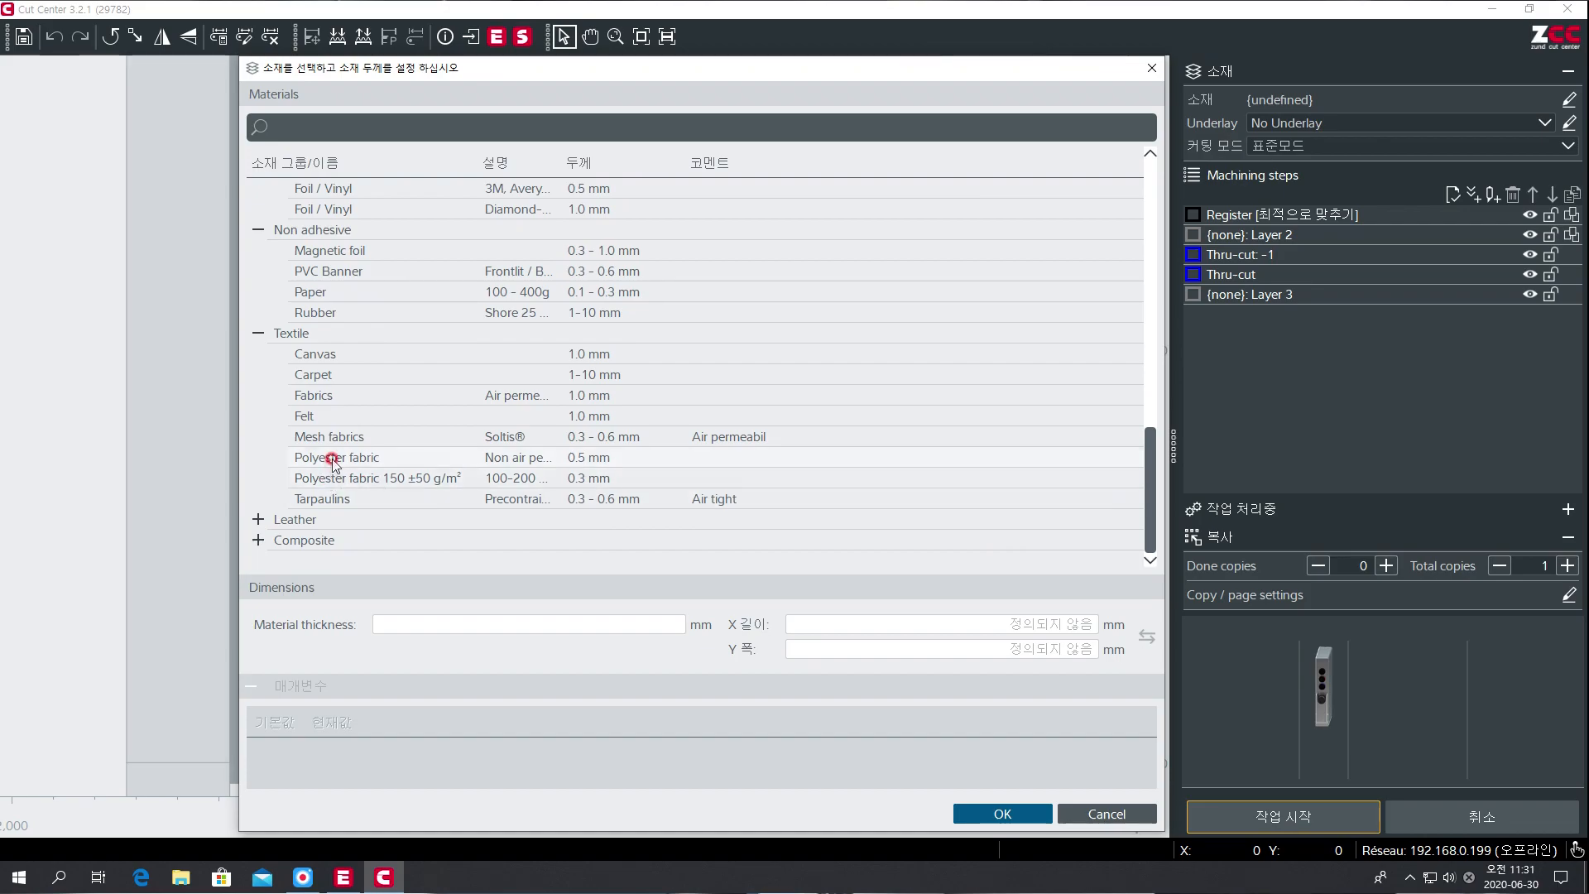
scroll(329, 364, "up", 3)
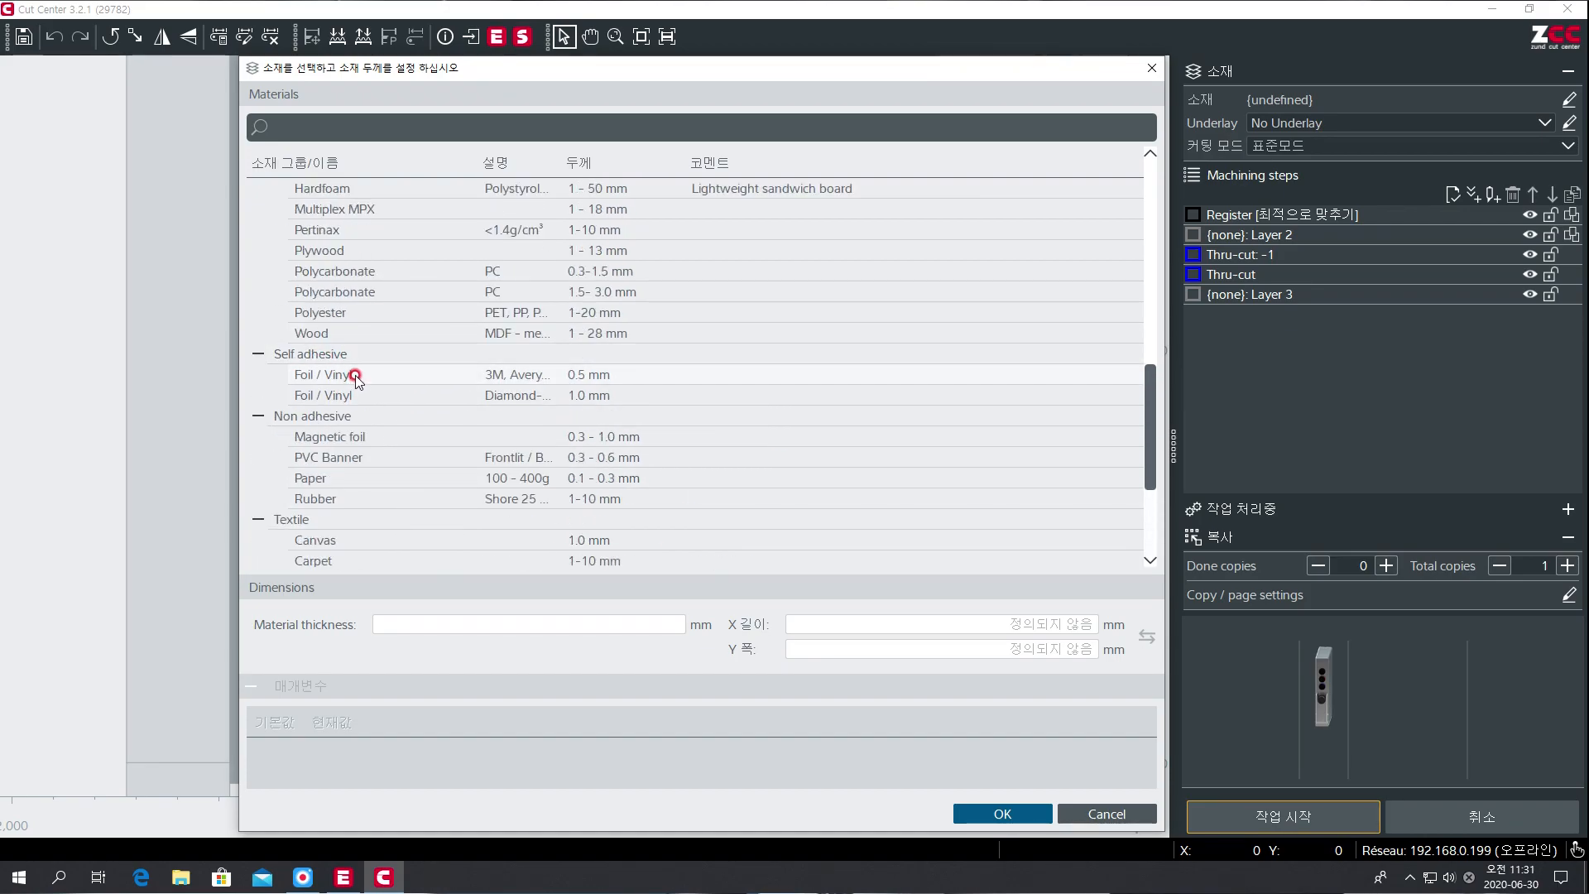
Select the 0.5 mm self-adhesive Foil / Vinyl material and examine its thickness setting against the Wood material's thickness range.
left_click(355, 376)
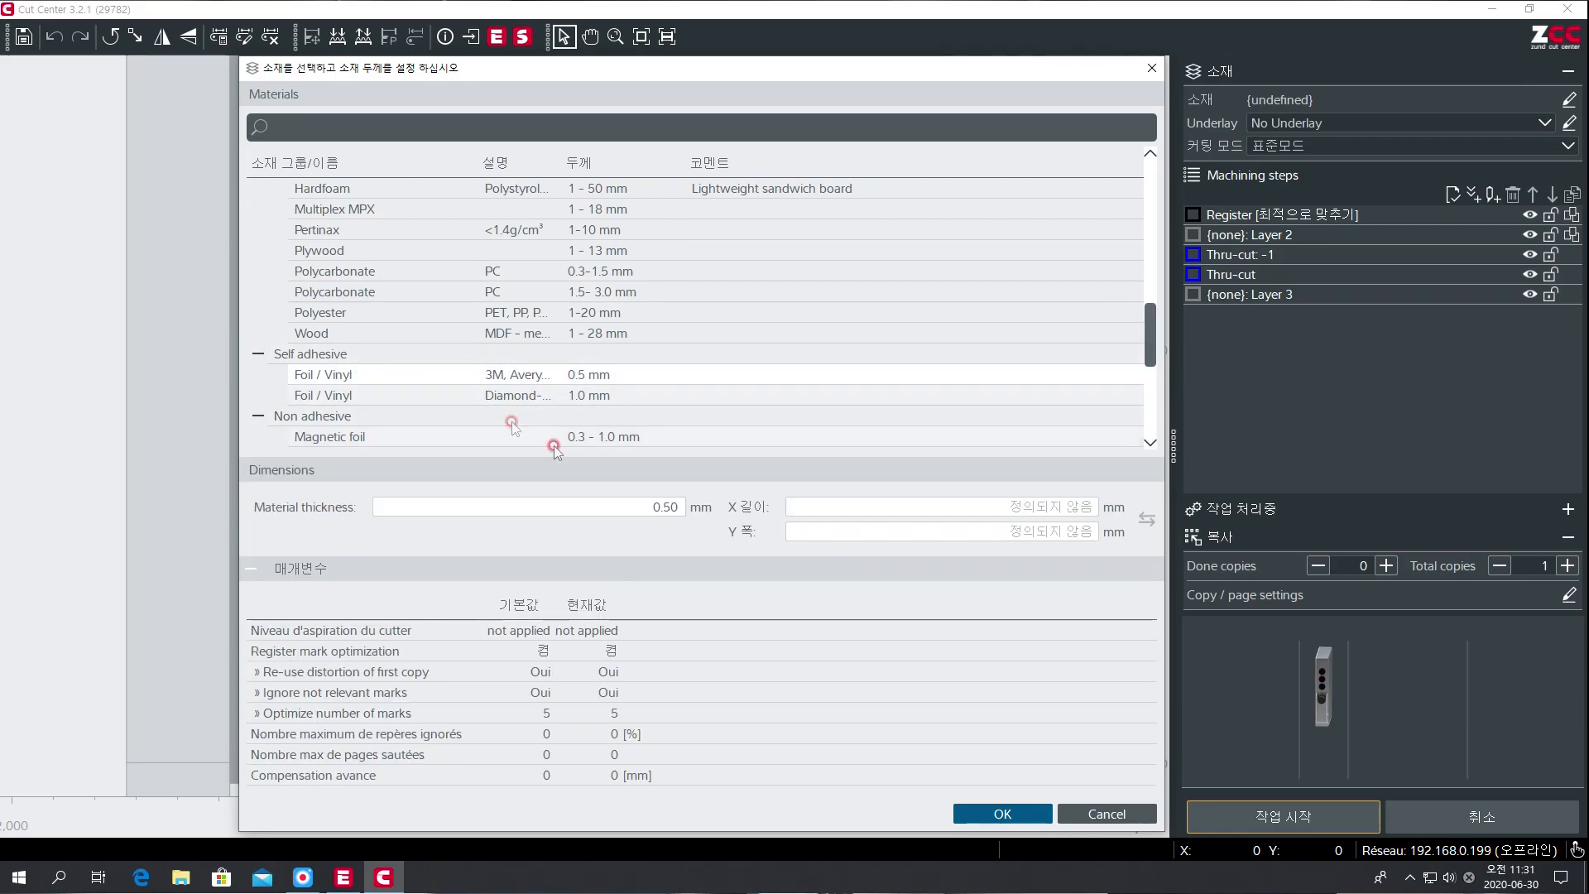
left_click(593, 375)
left_click(652, 505)
left_click(358, 333)
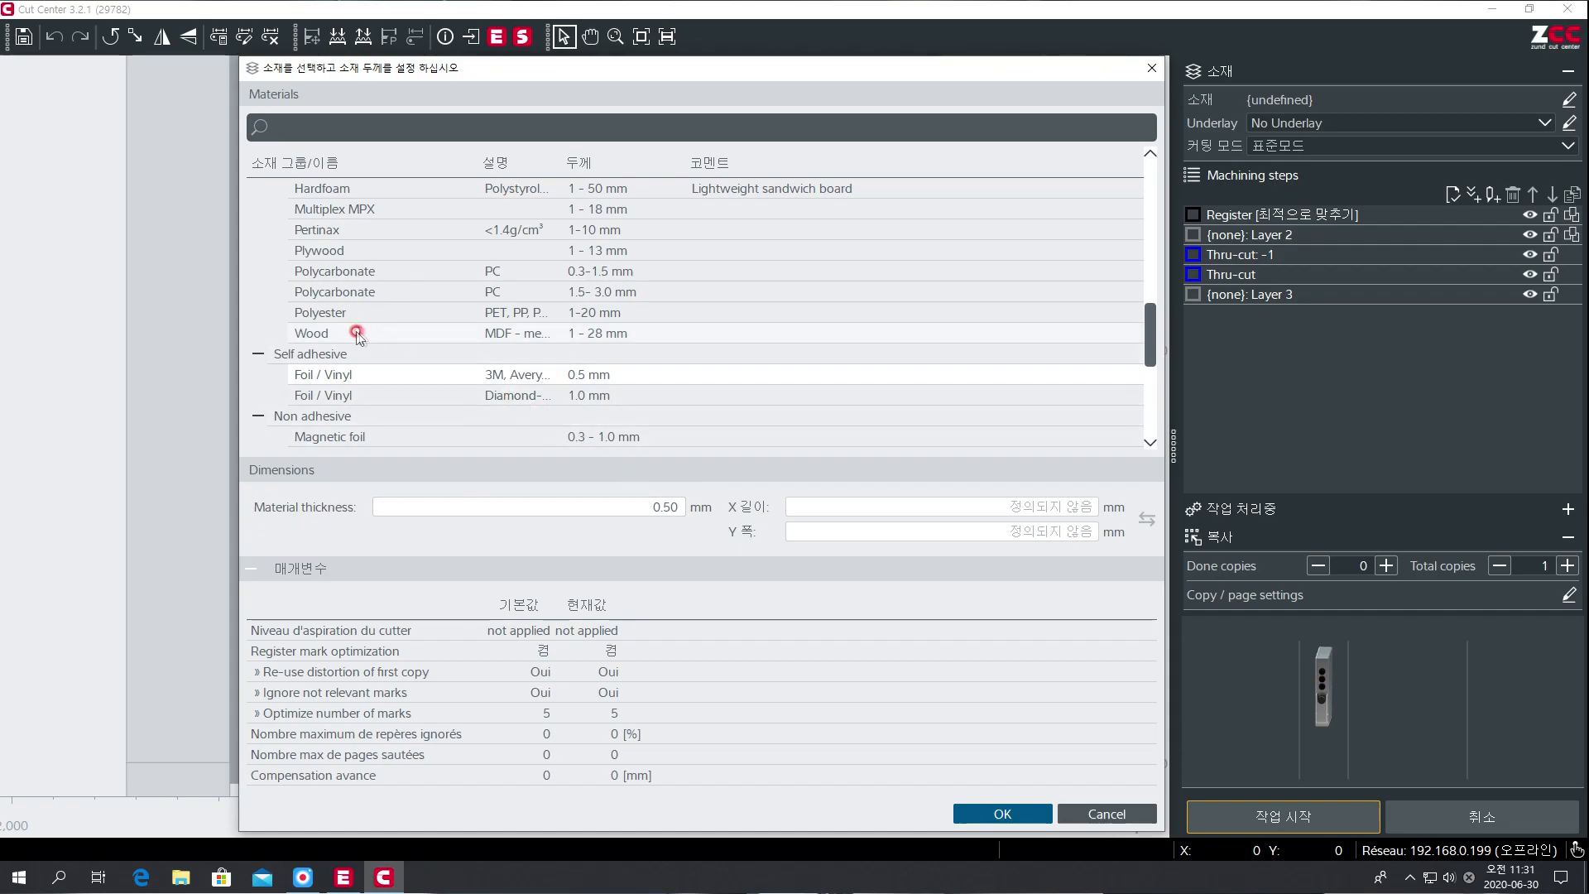
left_click(609, 336)
scroll(596, 339, "up", 1)
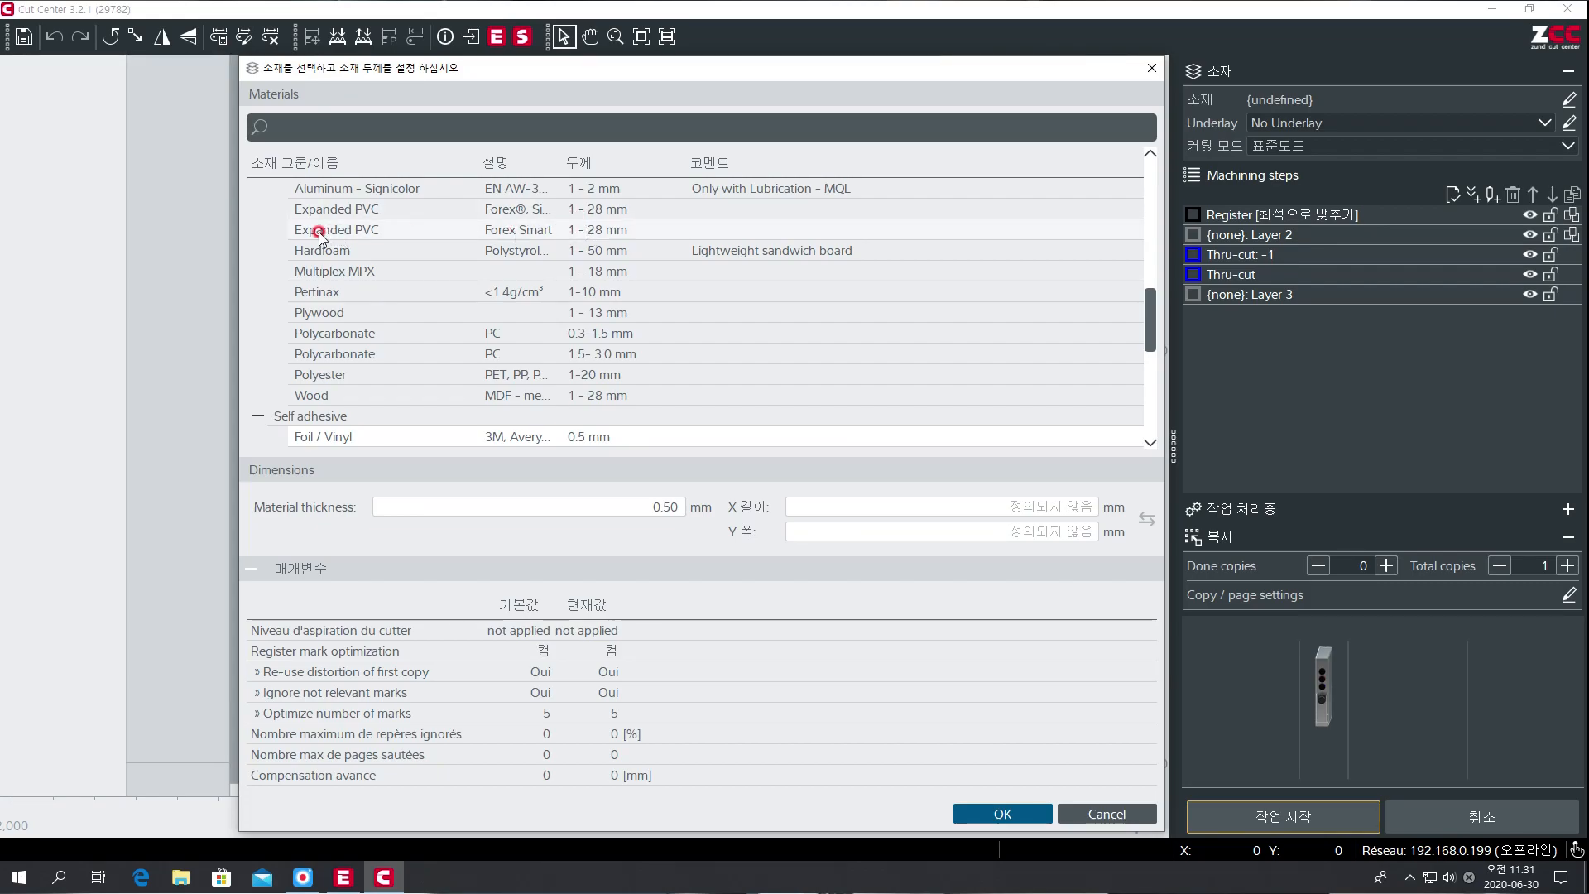
Assign the Expanded PVC material Forex Smart with a thickness of 1 mm to the job.
left_click(429, 237)
left_click(667, 504)
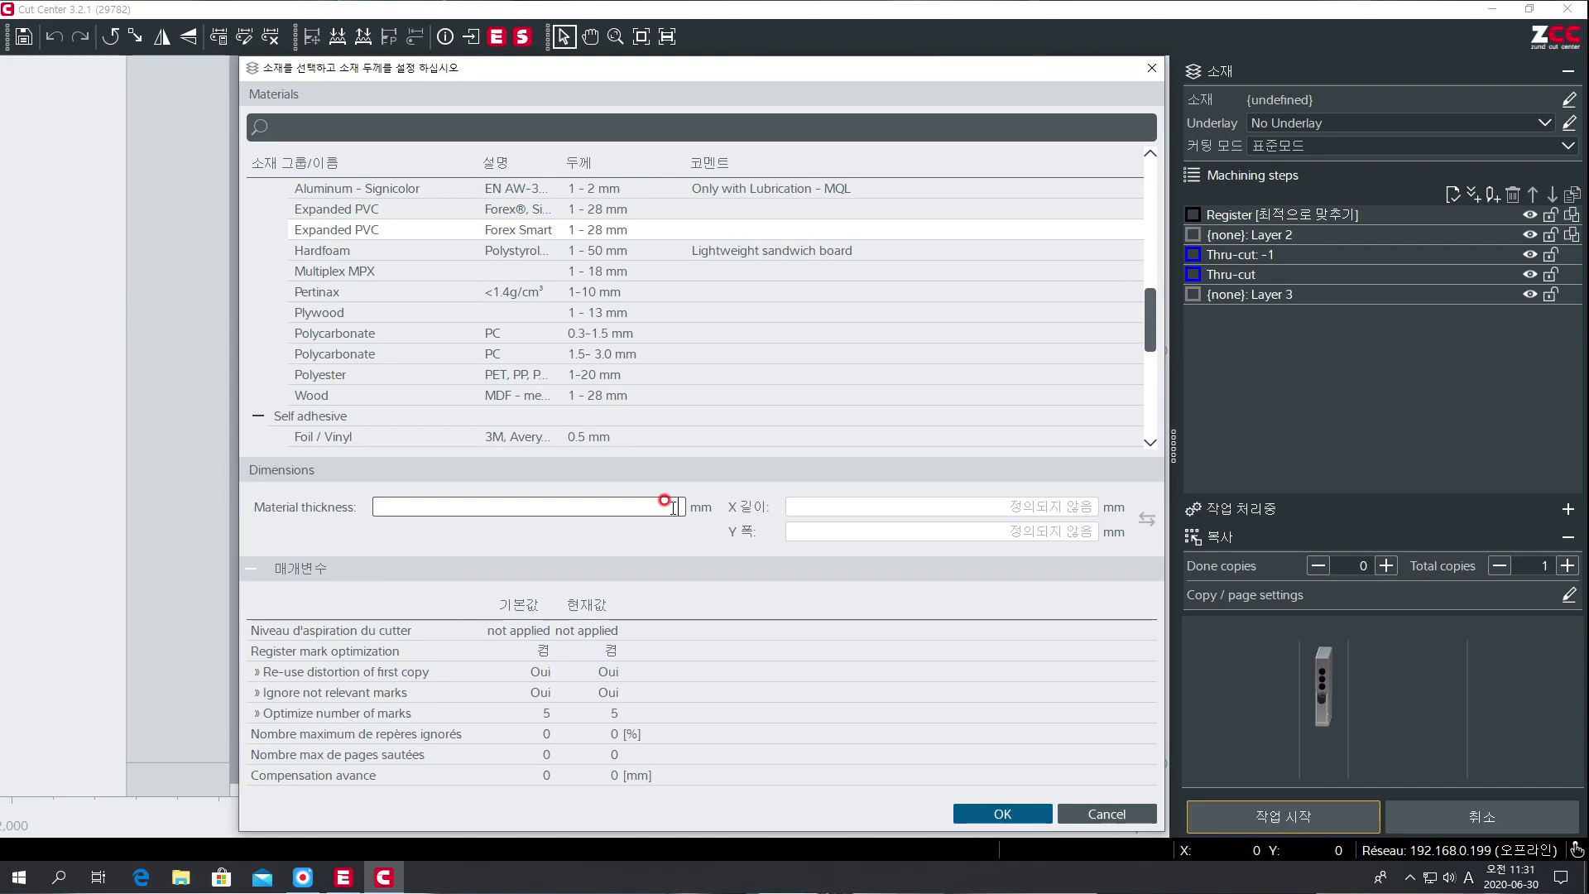
type("5")
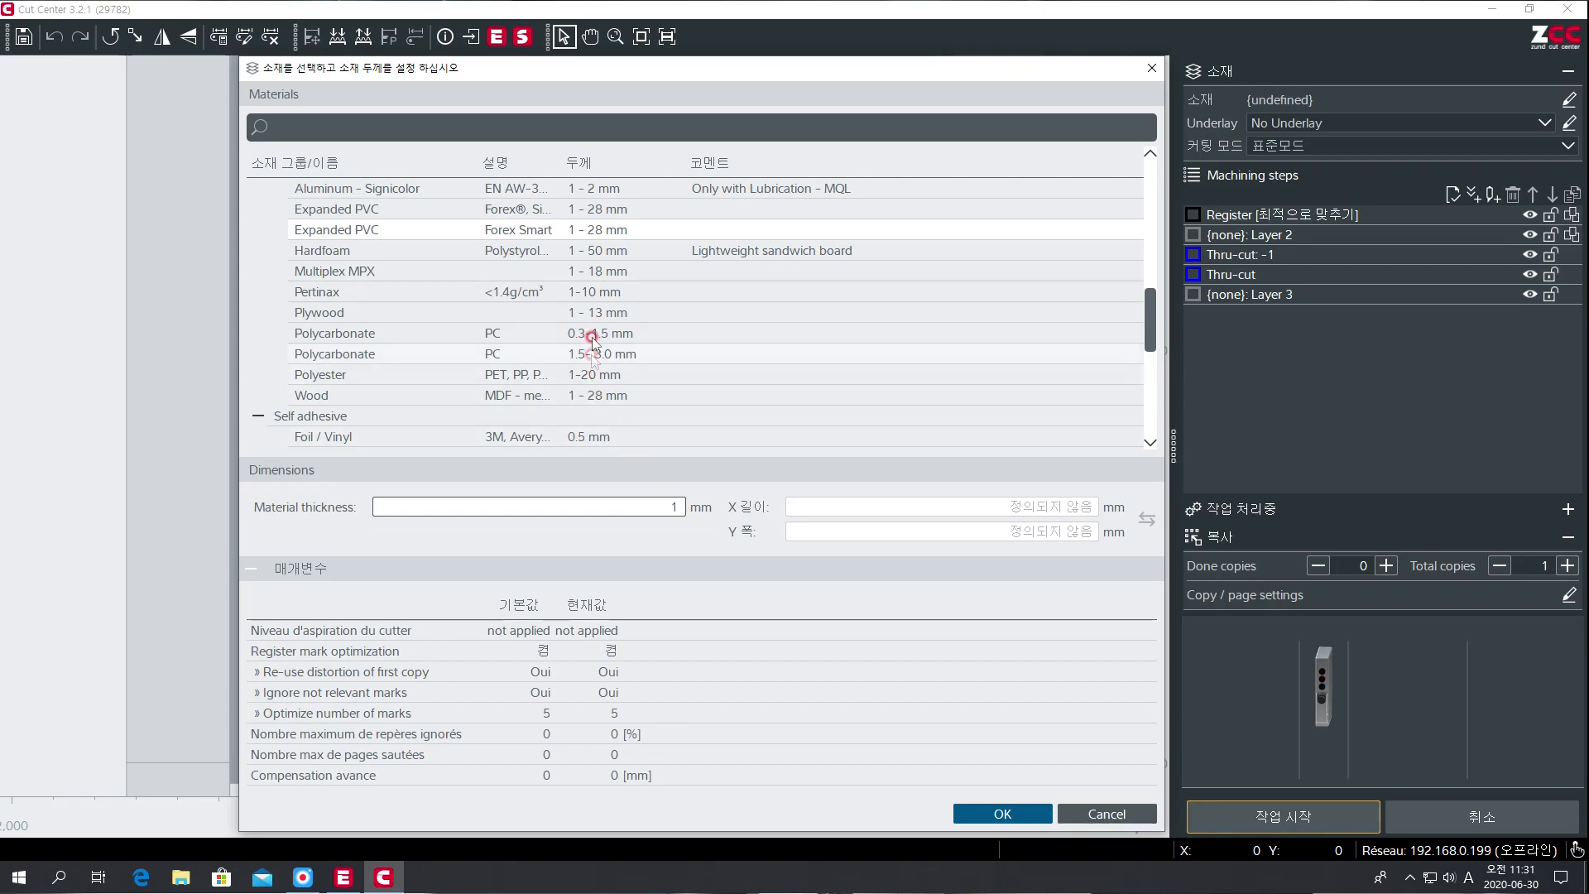
left_click(1035, 815)
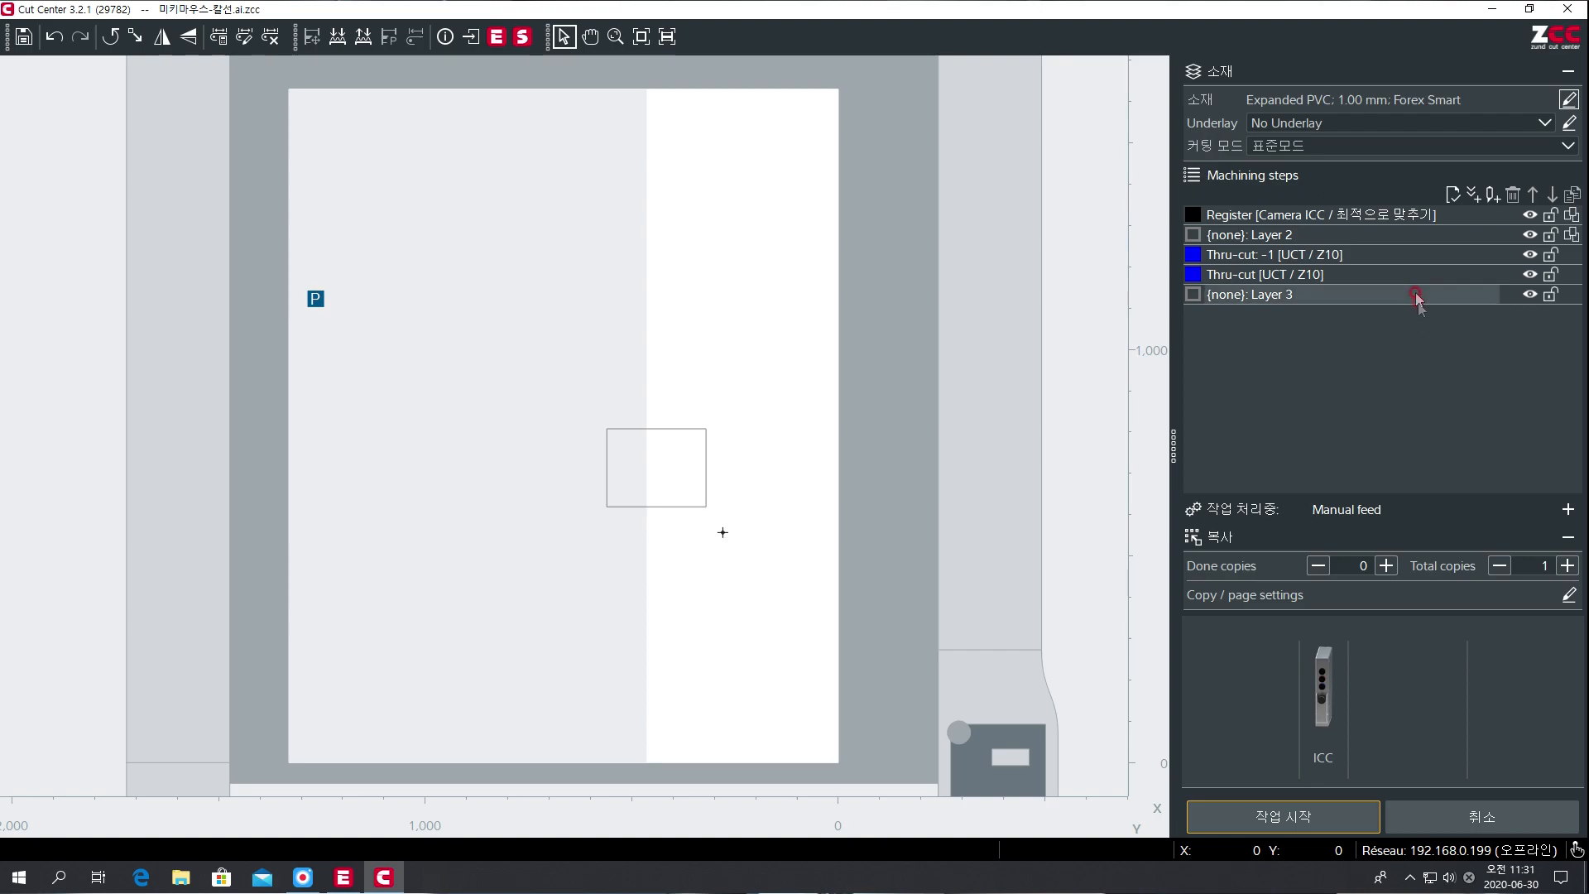
Select the Thru-cut: -1 machining step and examine its assigned tool.
left_click(1368, 256)
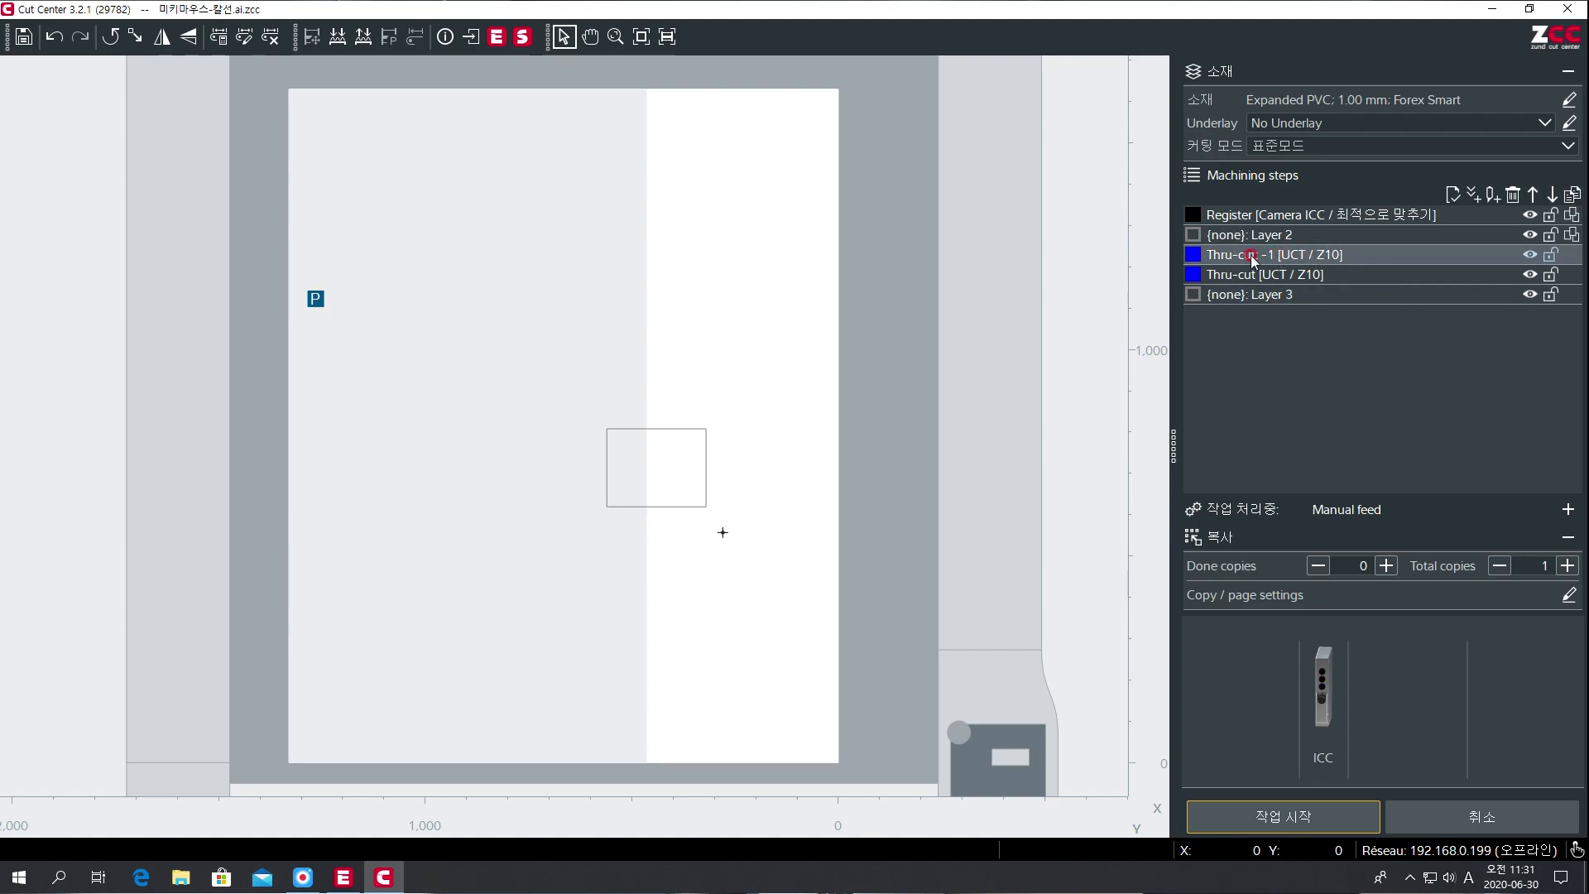
left_click(1353, 253)
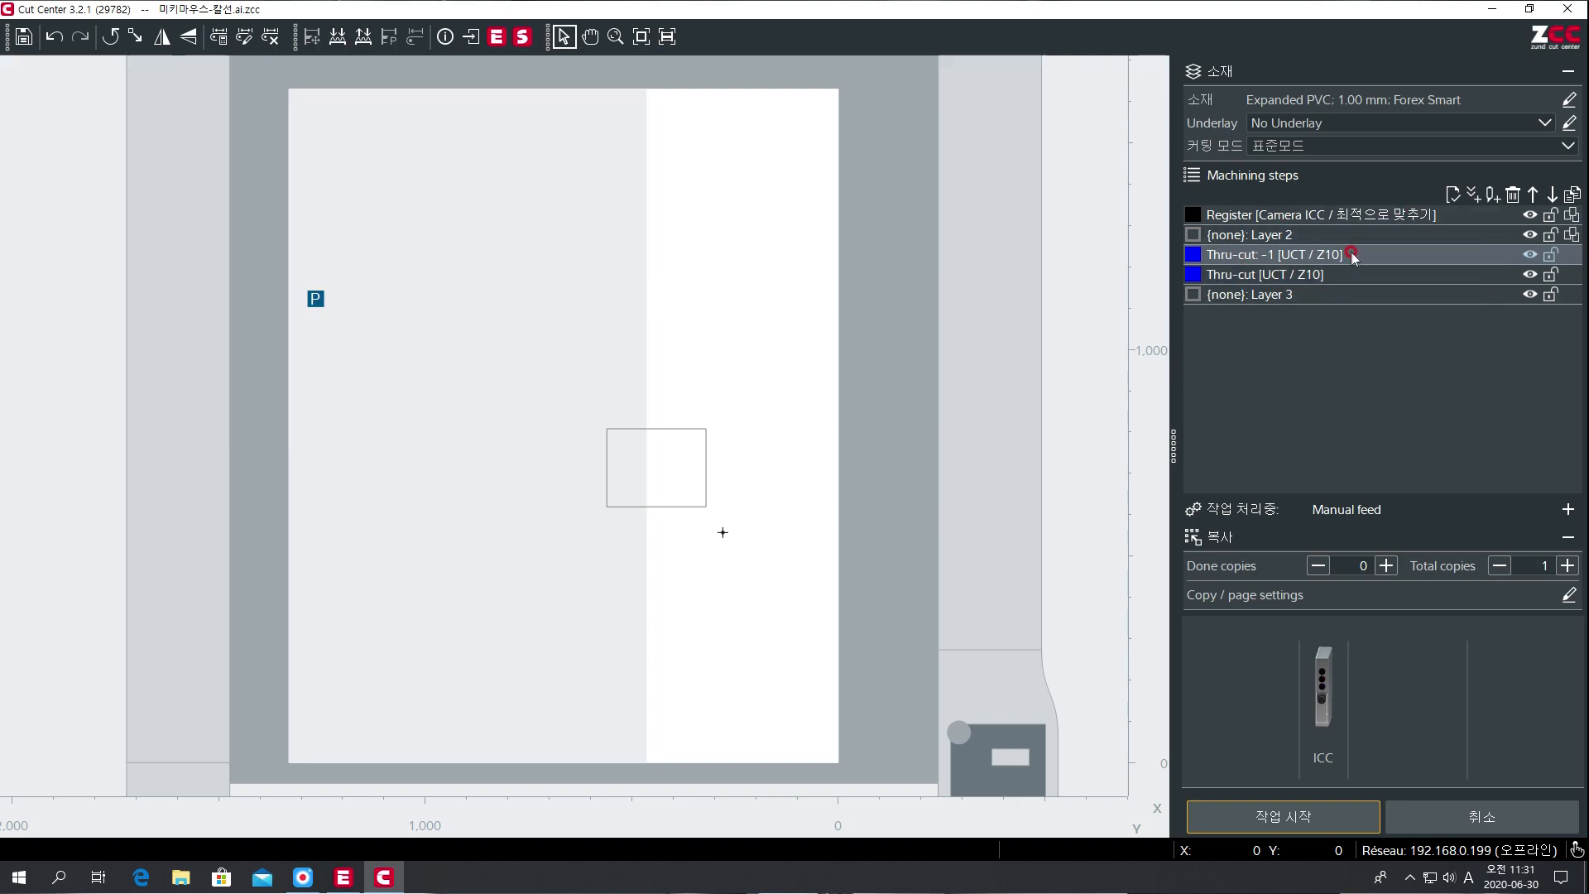
Open the settings of the Thru-cut: -1 machining step and choose the UCT tool with the Z10 (3910301) blade.
double_click(1380, 256)
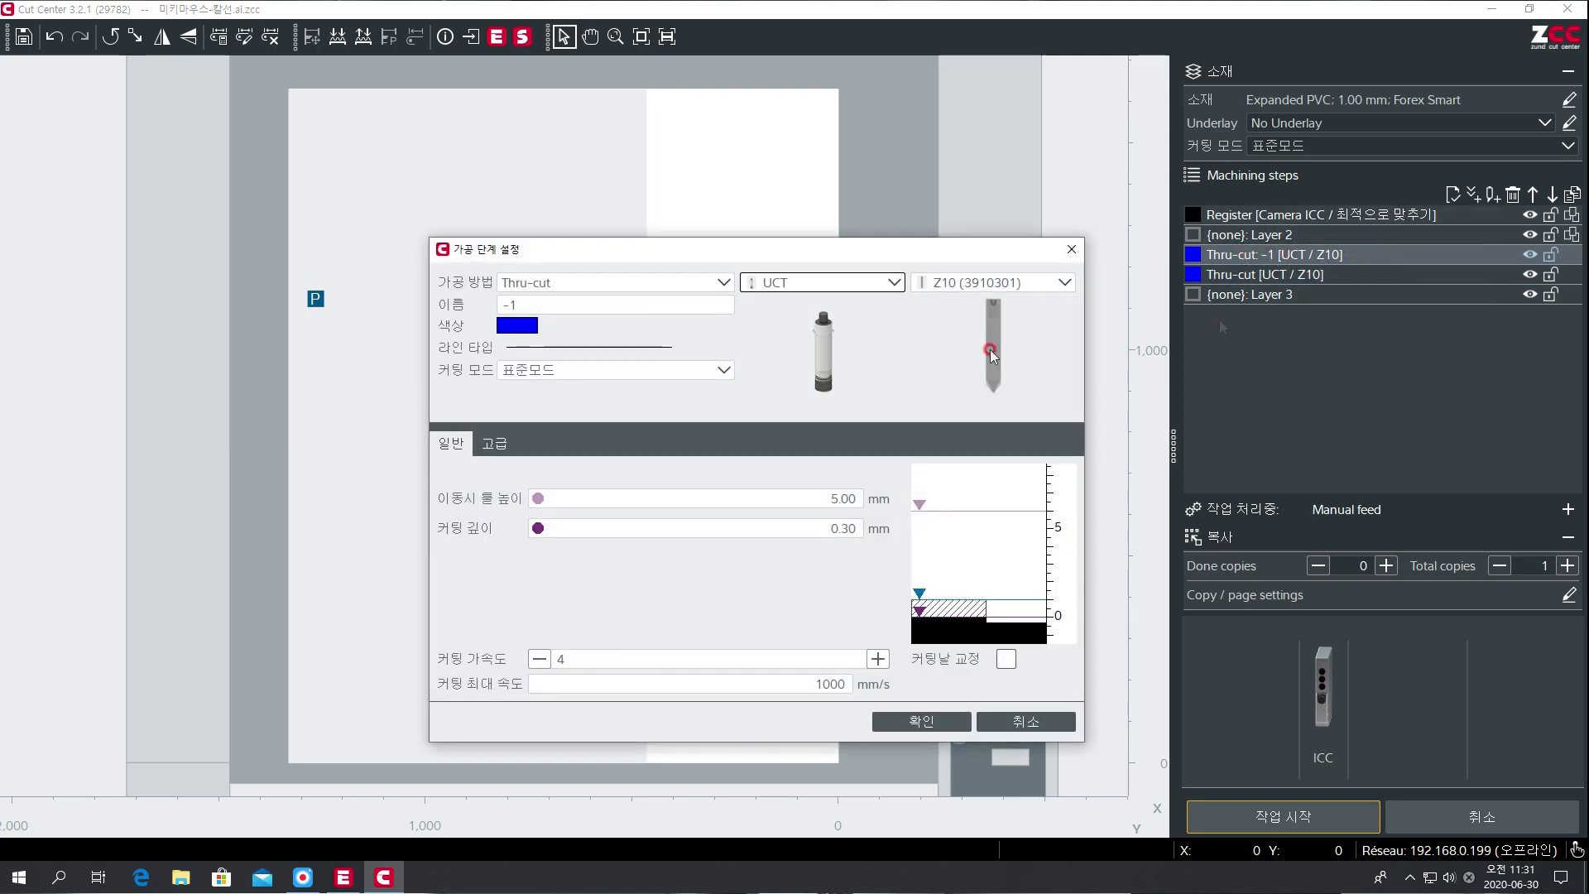
left_click(784, 284)
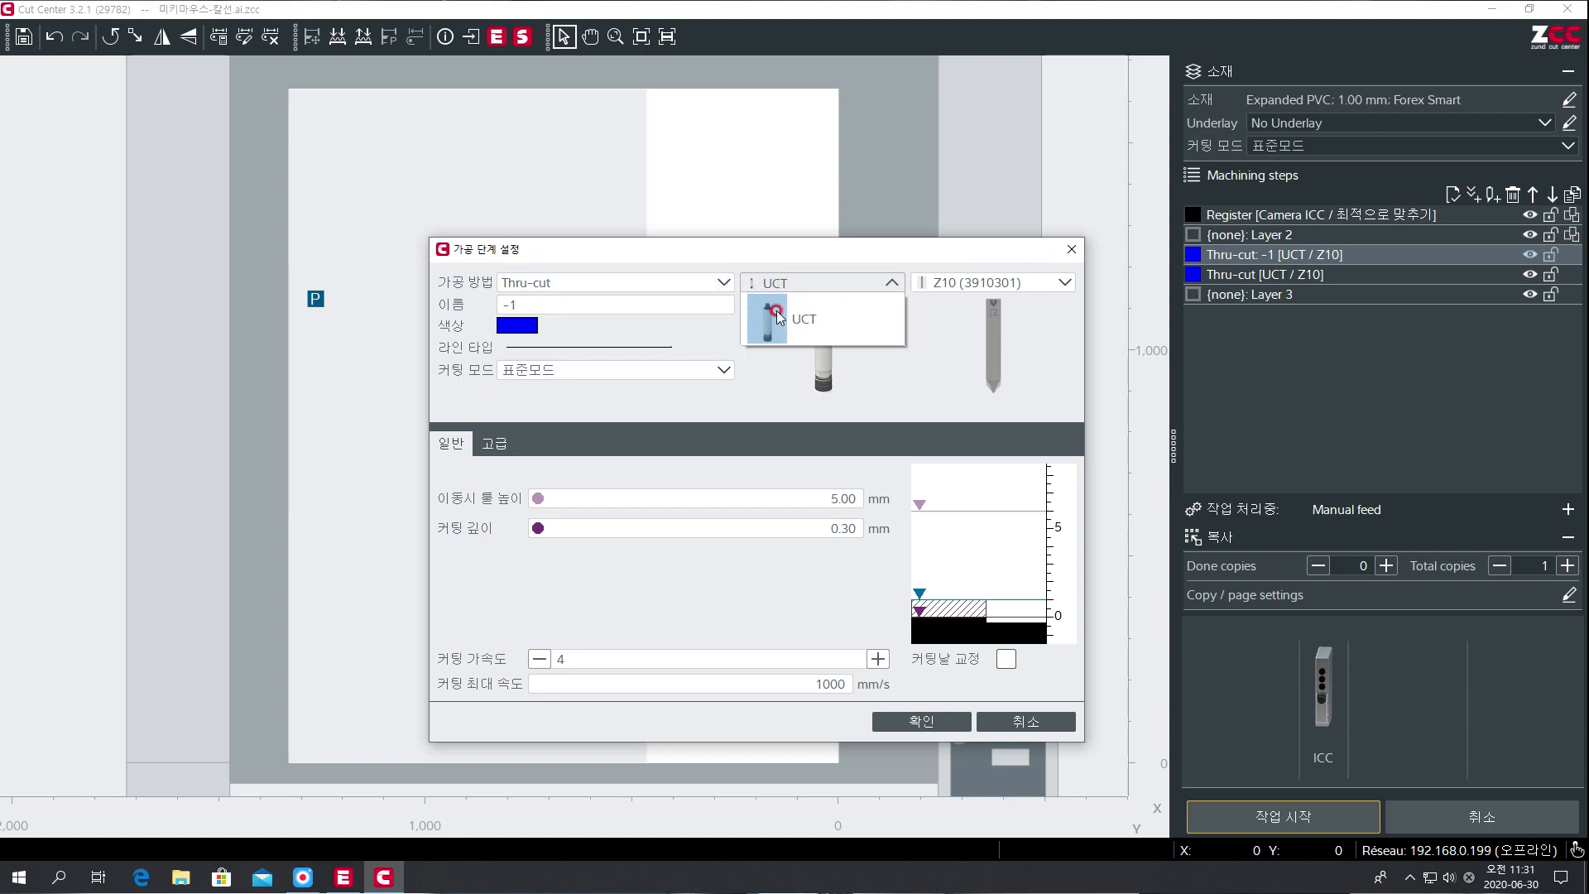
left_click(952, 294)
left_click(948, 283)
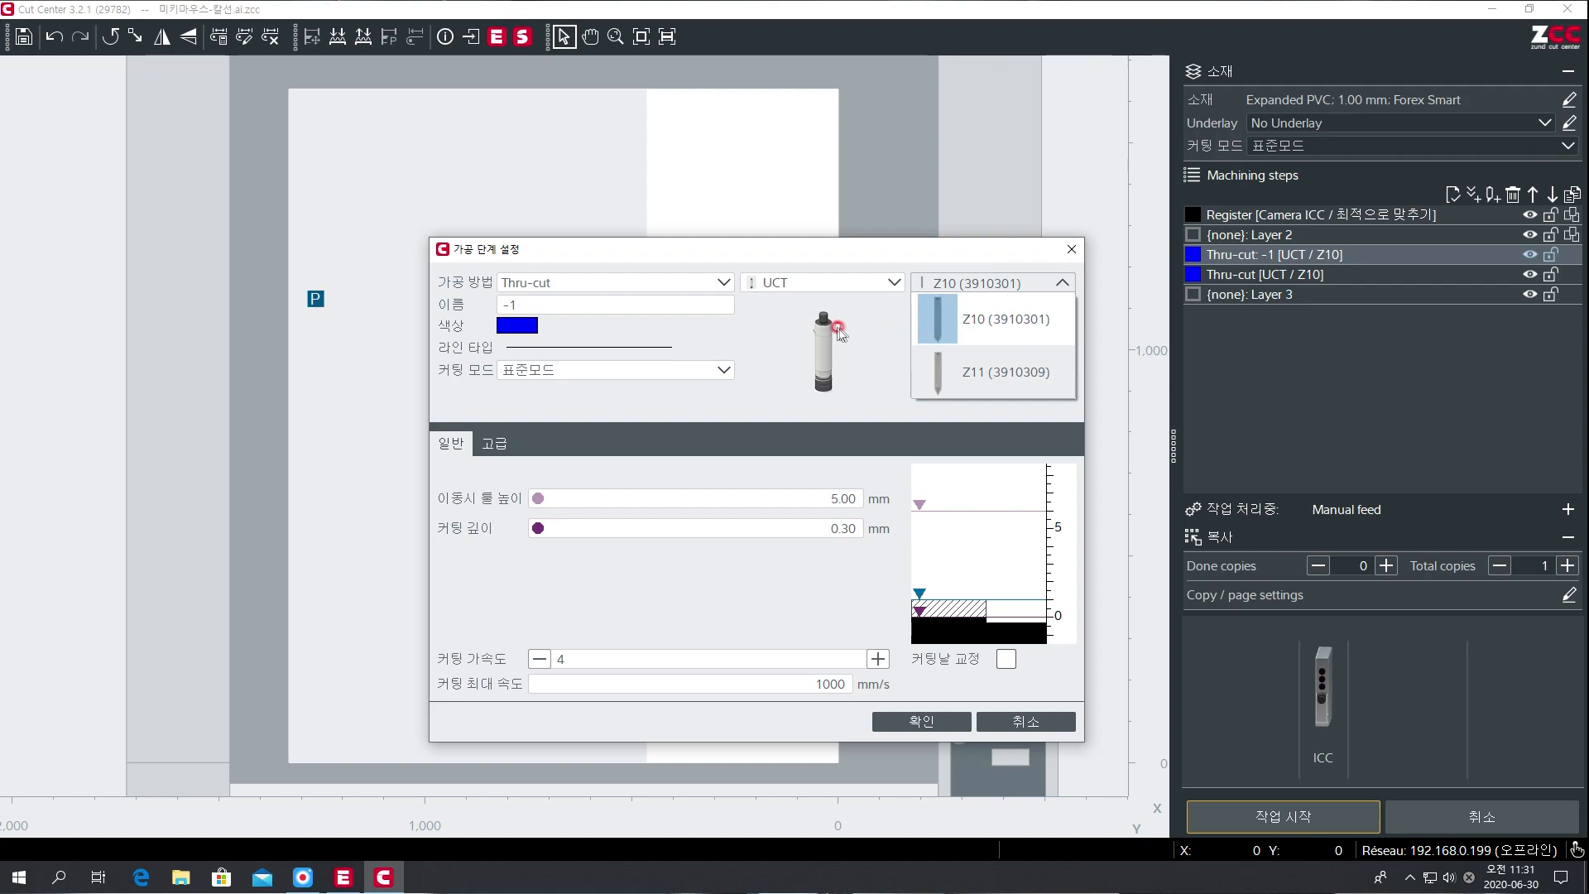
left_click(1006, 323)
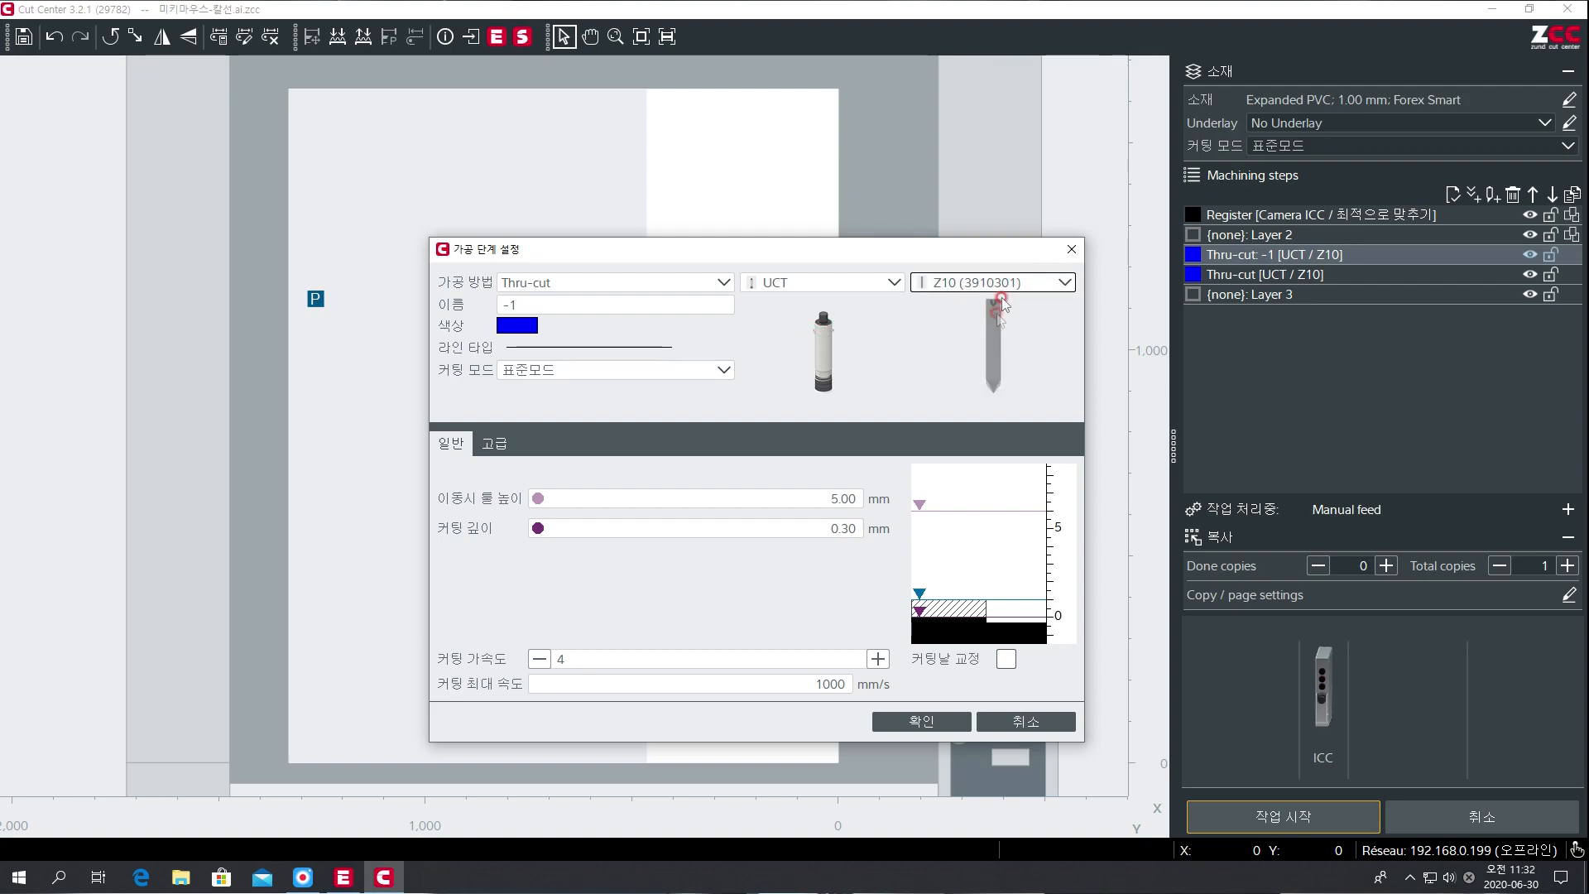
Examine the tool travel height and cutting depth settings against the material and underlay levels in the depth diagram.
left_click(807, 499)
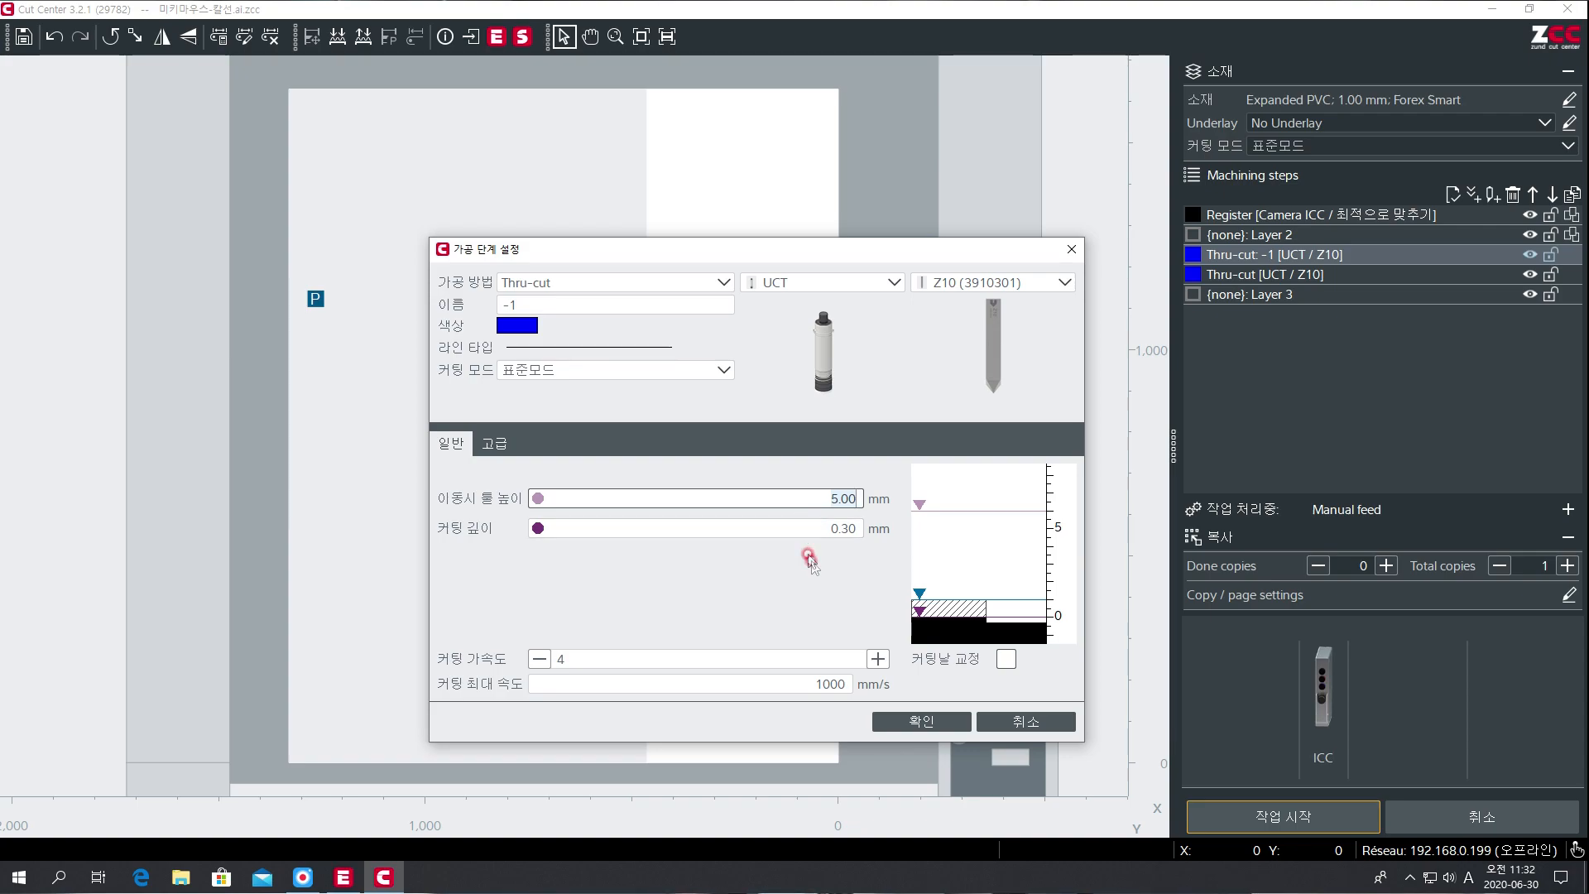
left_click(811, 528)
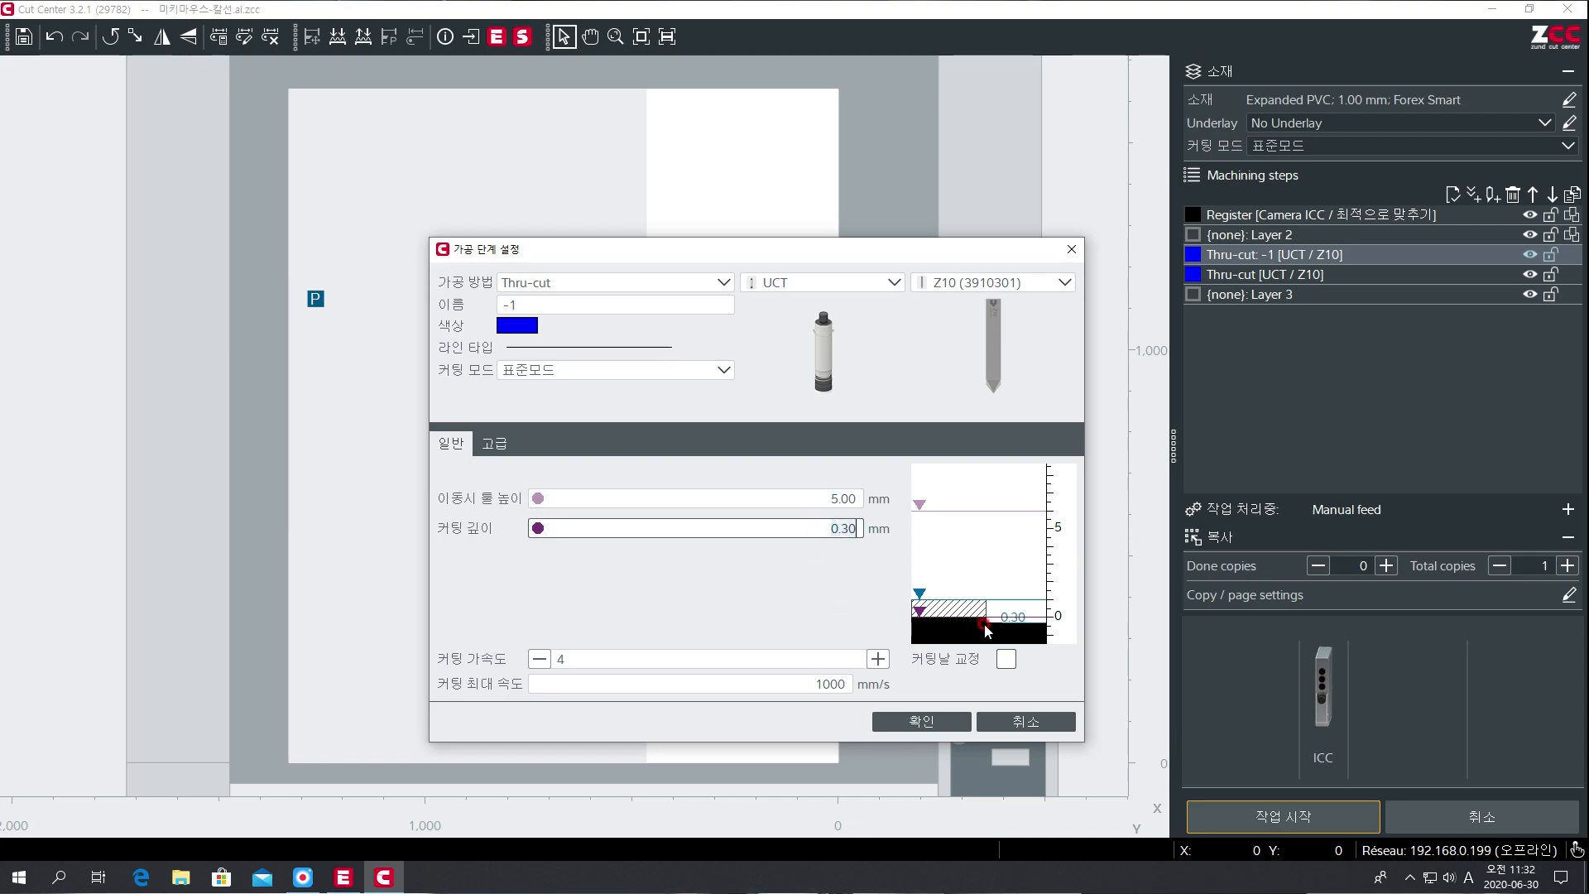
left_click(935, 597)
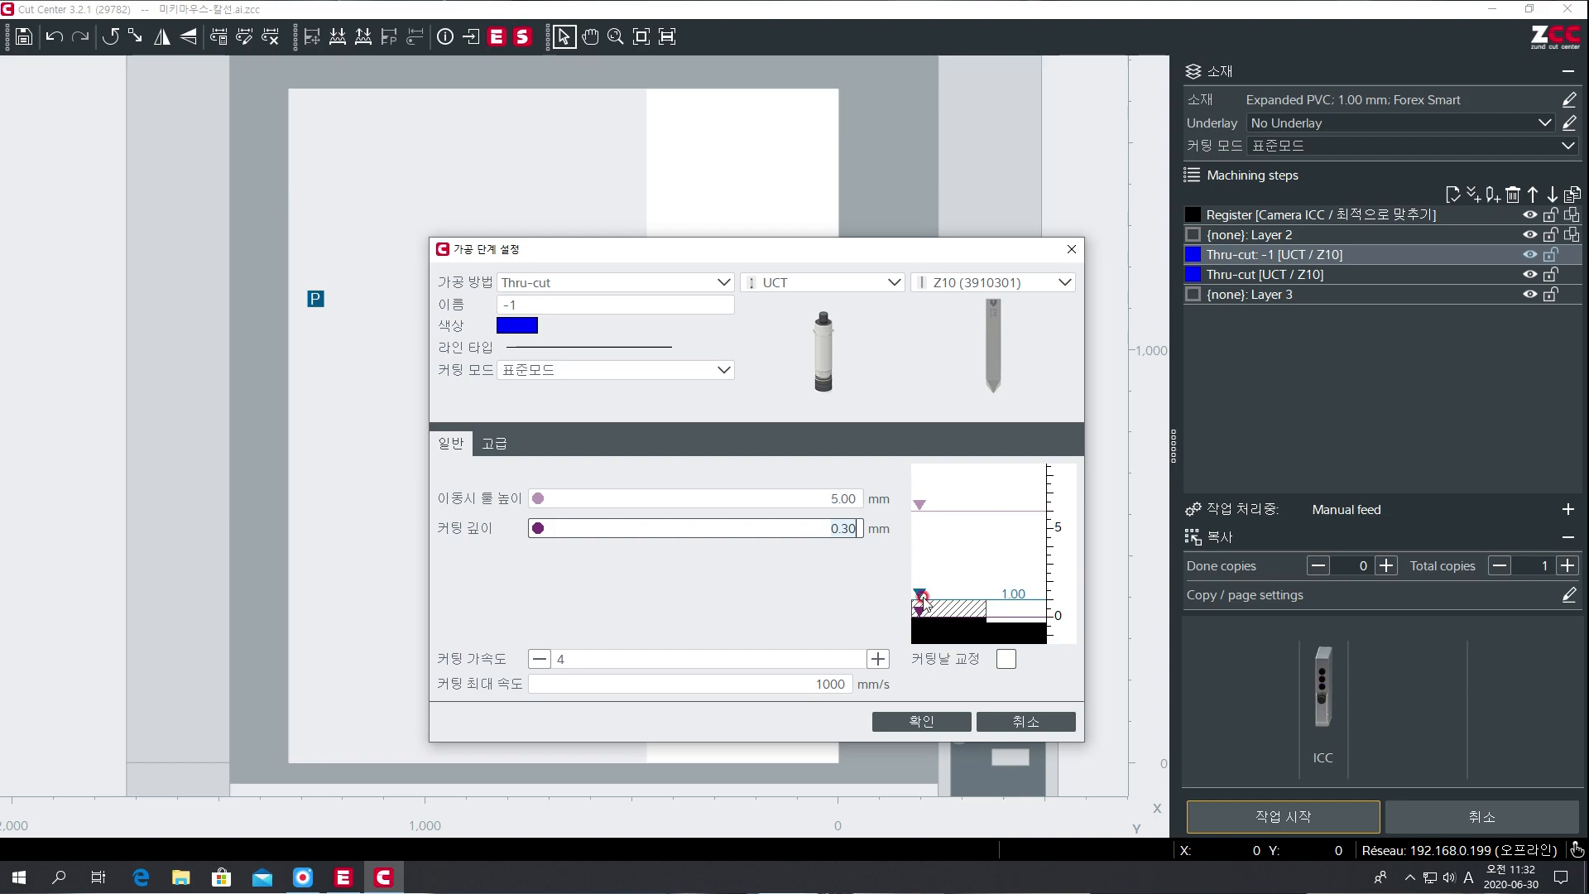
left_click(995, 603)
left_click(1012, 620)
Try a cutting depth of 1.5 mm and check its effect in the depth diagram.
left_click(931, 575)
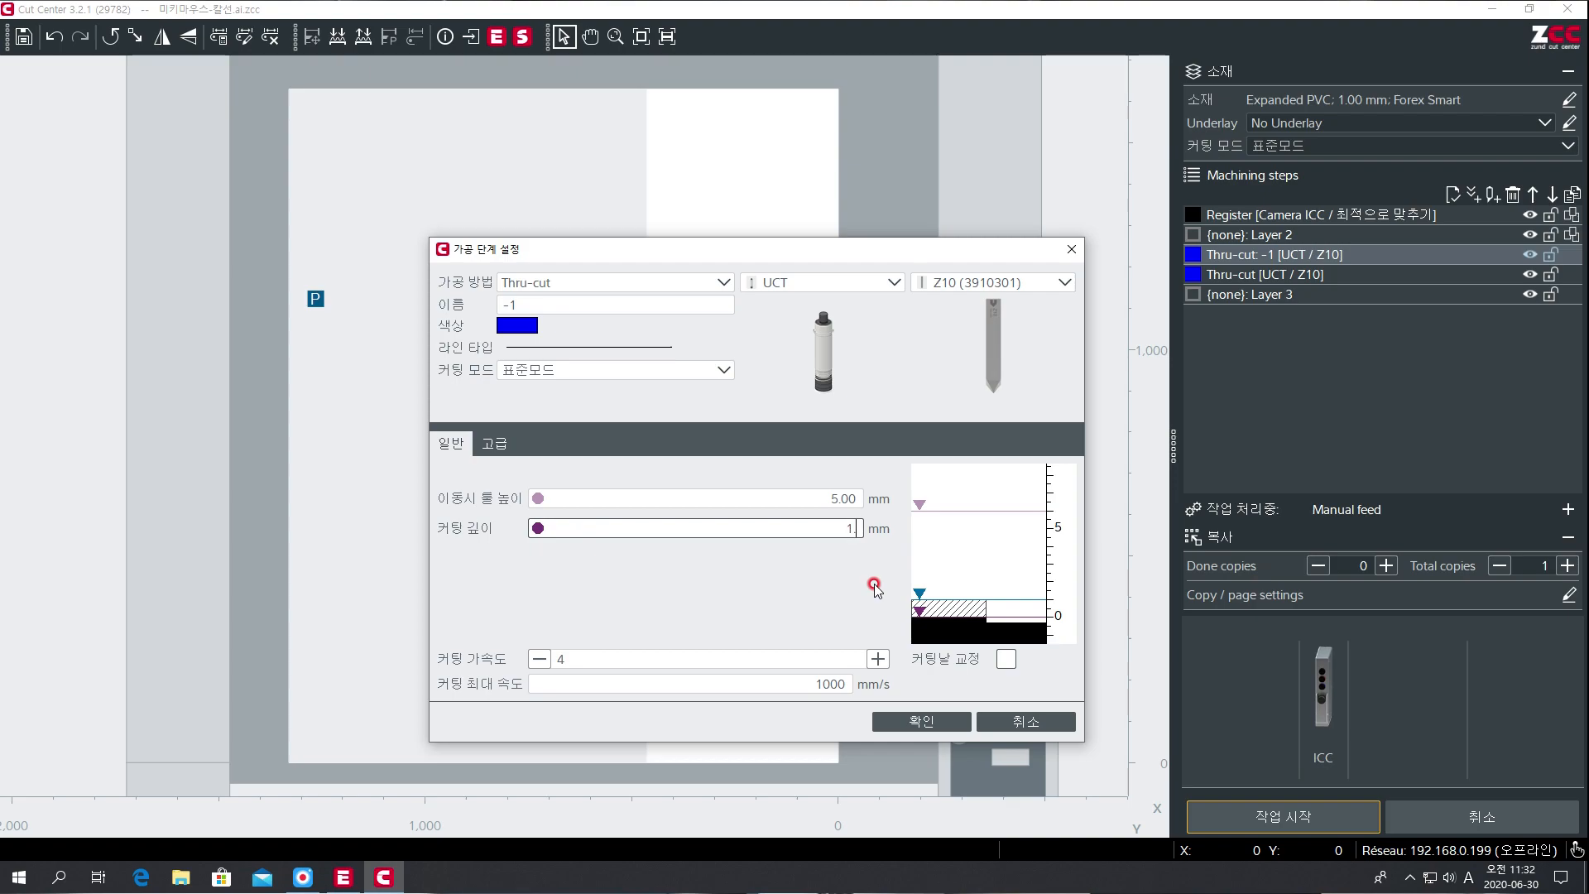
key("Return")
left_click(897, 570)
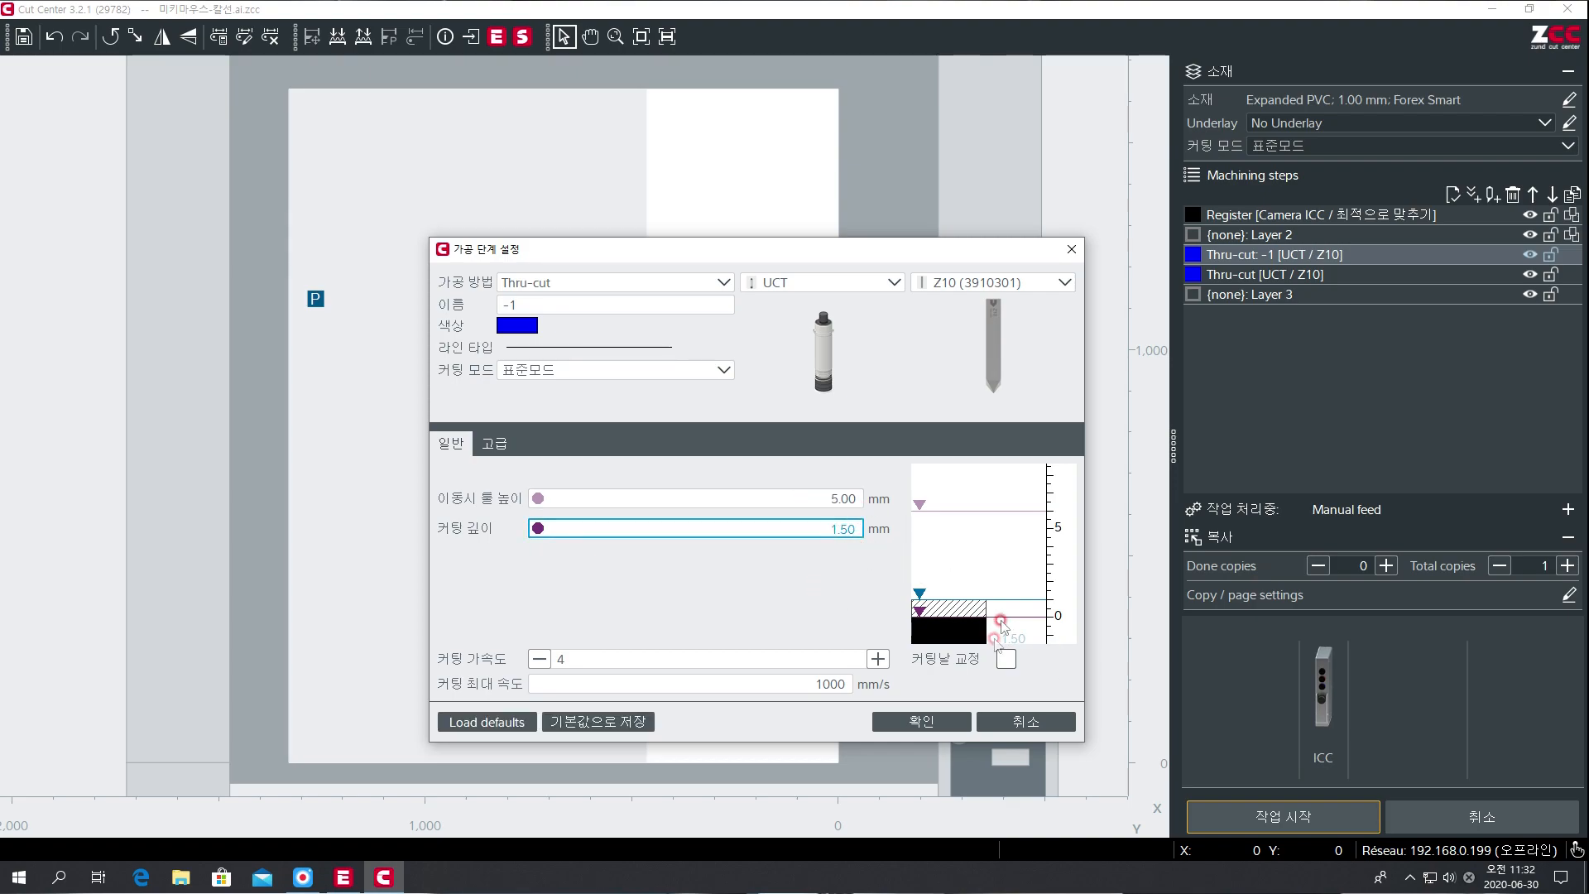
left_click(996, 661)
Set the cutting depth to 0.3 mm and check the cut line in the depth diagram.
left_click(929, 553)
type("0.3")
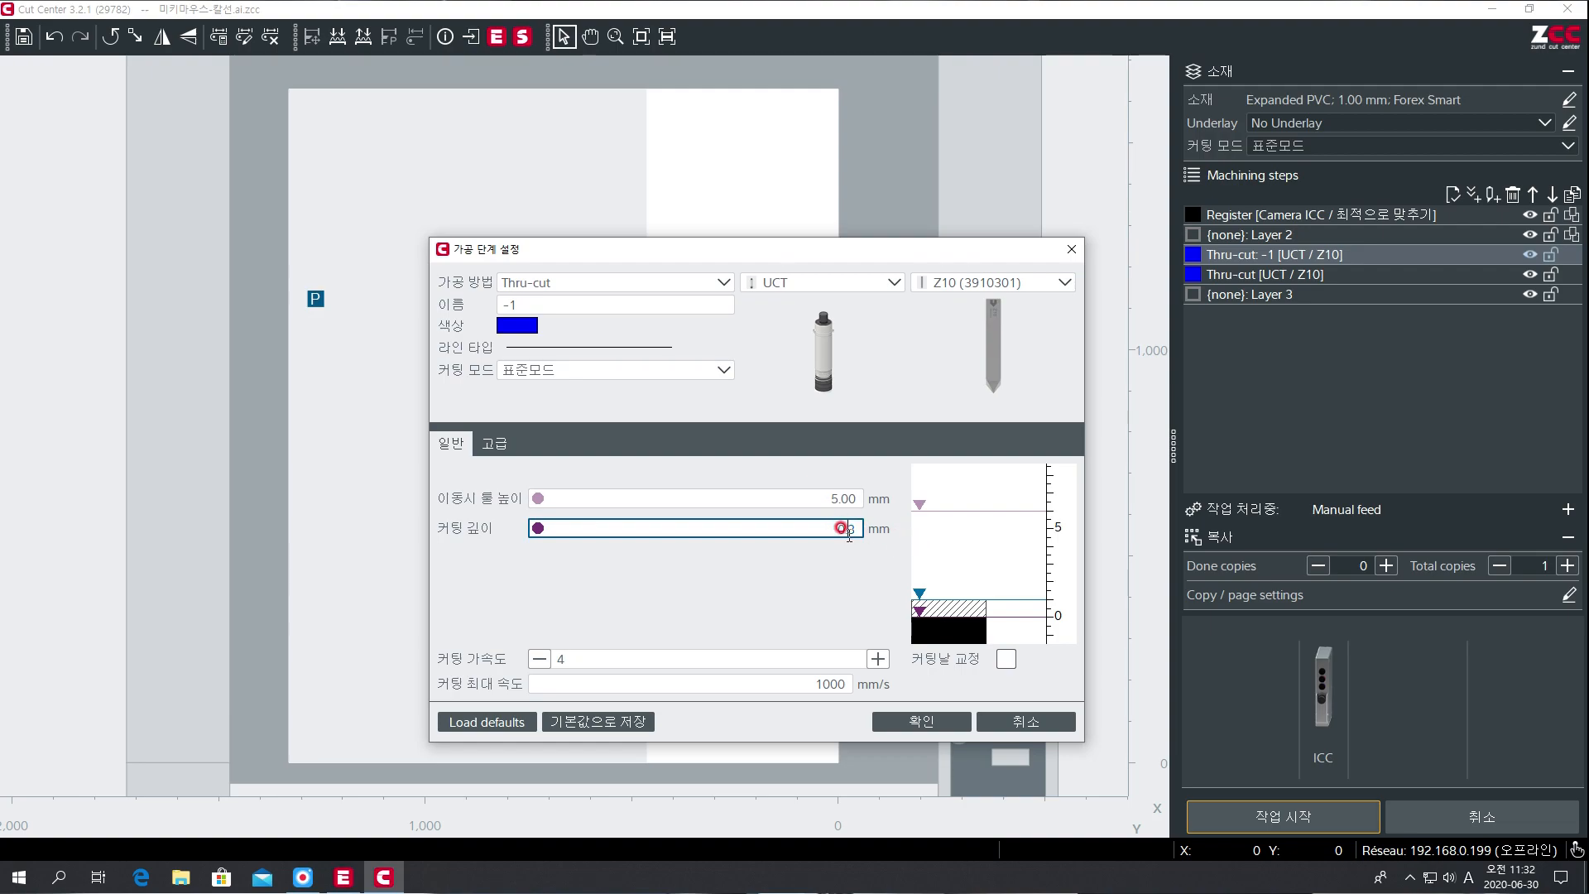
left_click(982, 619)
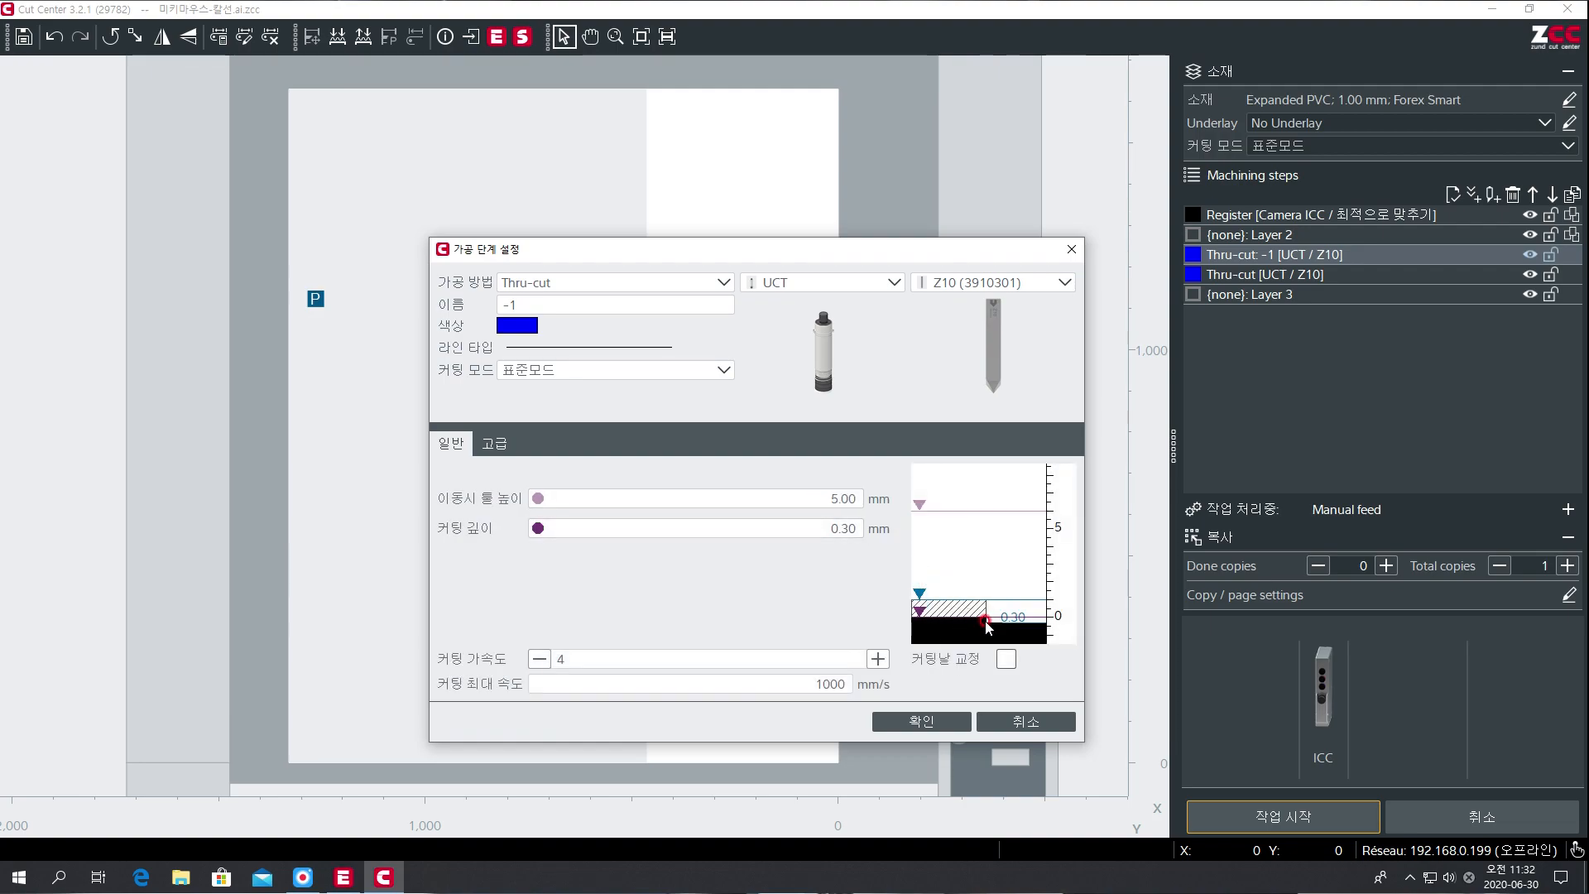
left_click(960, 596)
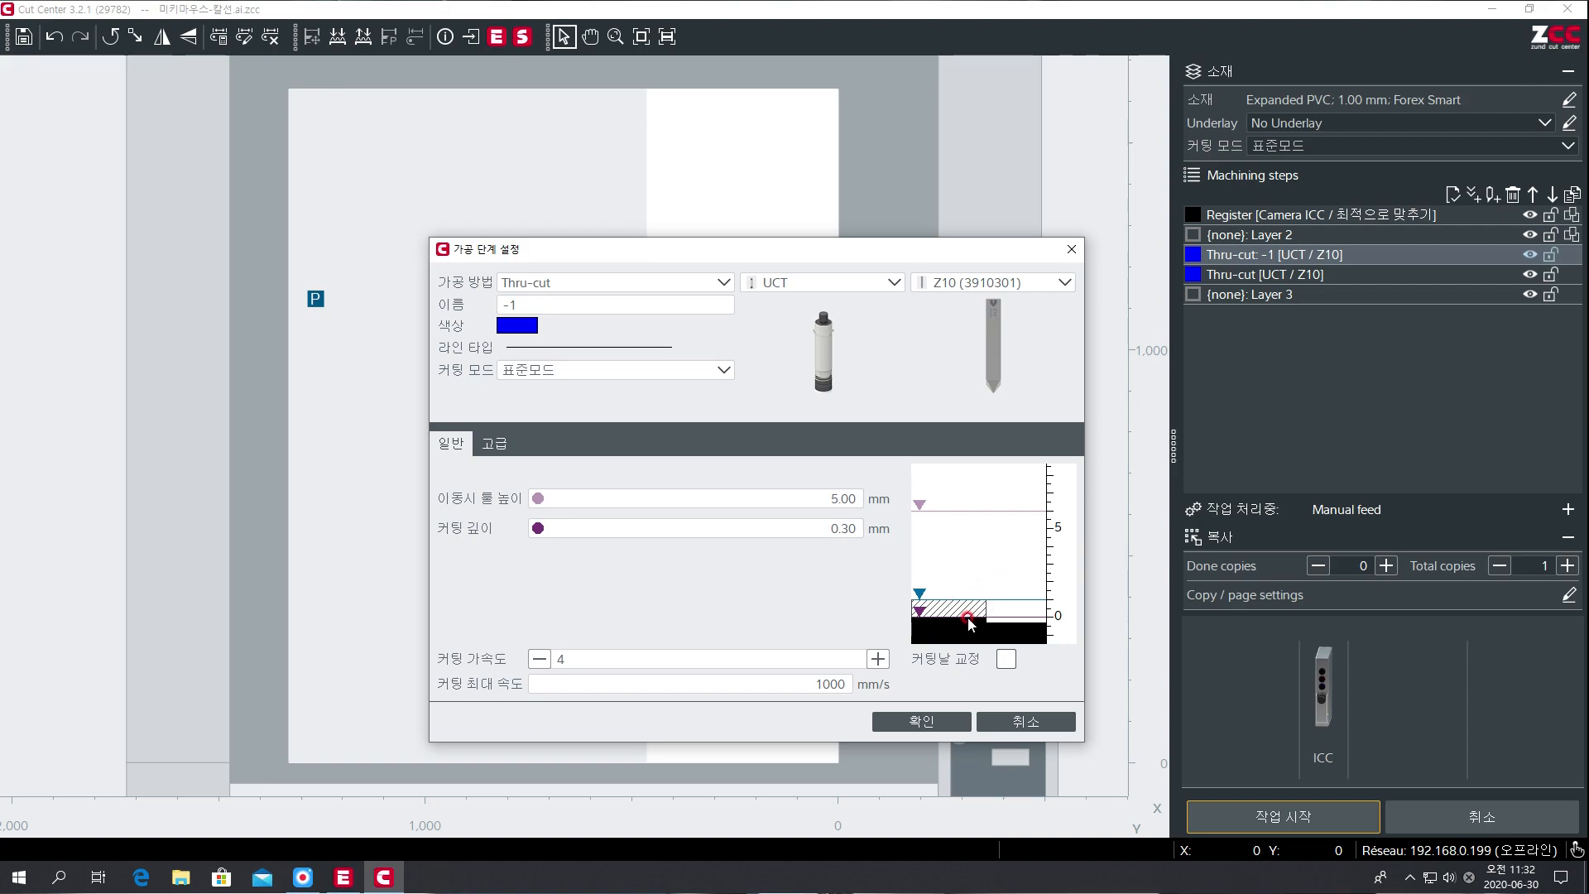
left_click(626, 623)
Try lowering and raising the cutting acceleration, leaving it at 4.
left_click(539, 661)
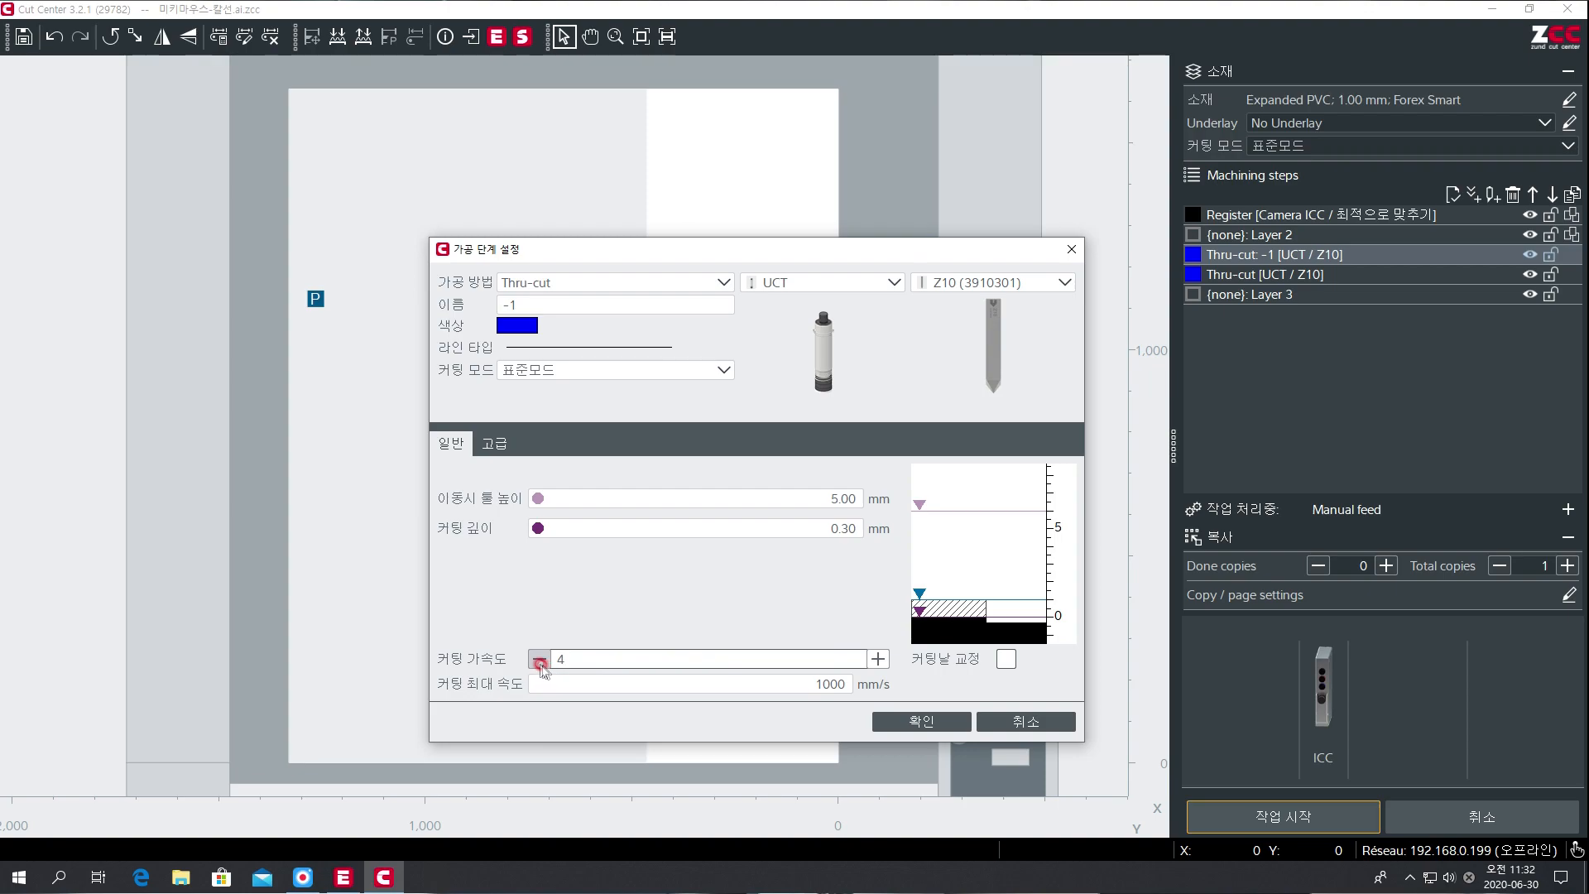
left_click(843, 654)
left_click(613, 658)
left_click(539, 658)
left_click(540, 659)
left_click(540, 659)
left_click(824, 659)
left_click(877, 659)
left_click(877, 659)
left_click(877, 658)
left_click(527, 687)
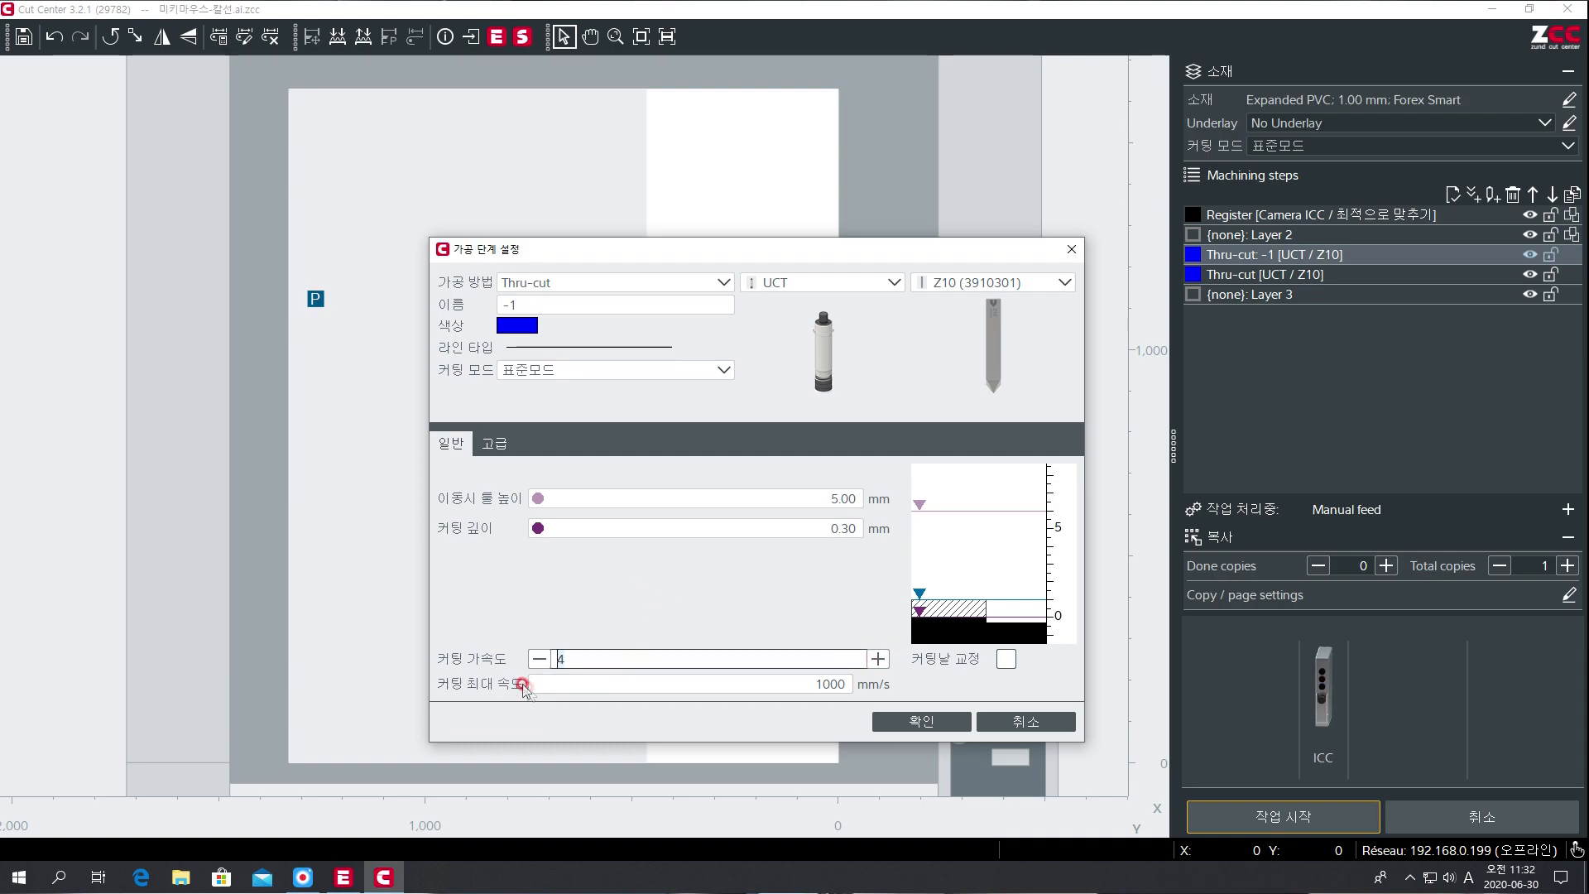
Examine the maximum cutting speed setting and accept the machining step's settings.
left_click_drag(774, 684, 852, 706)
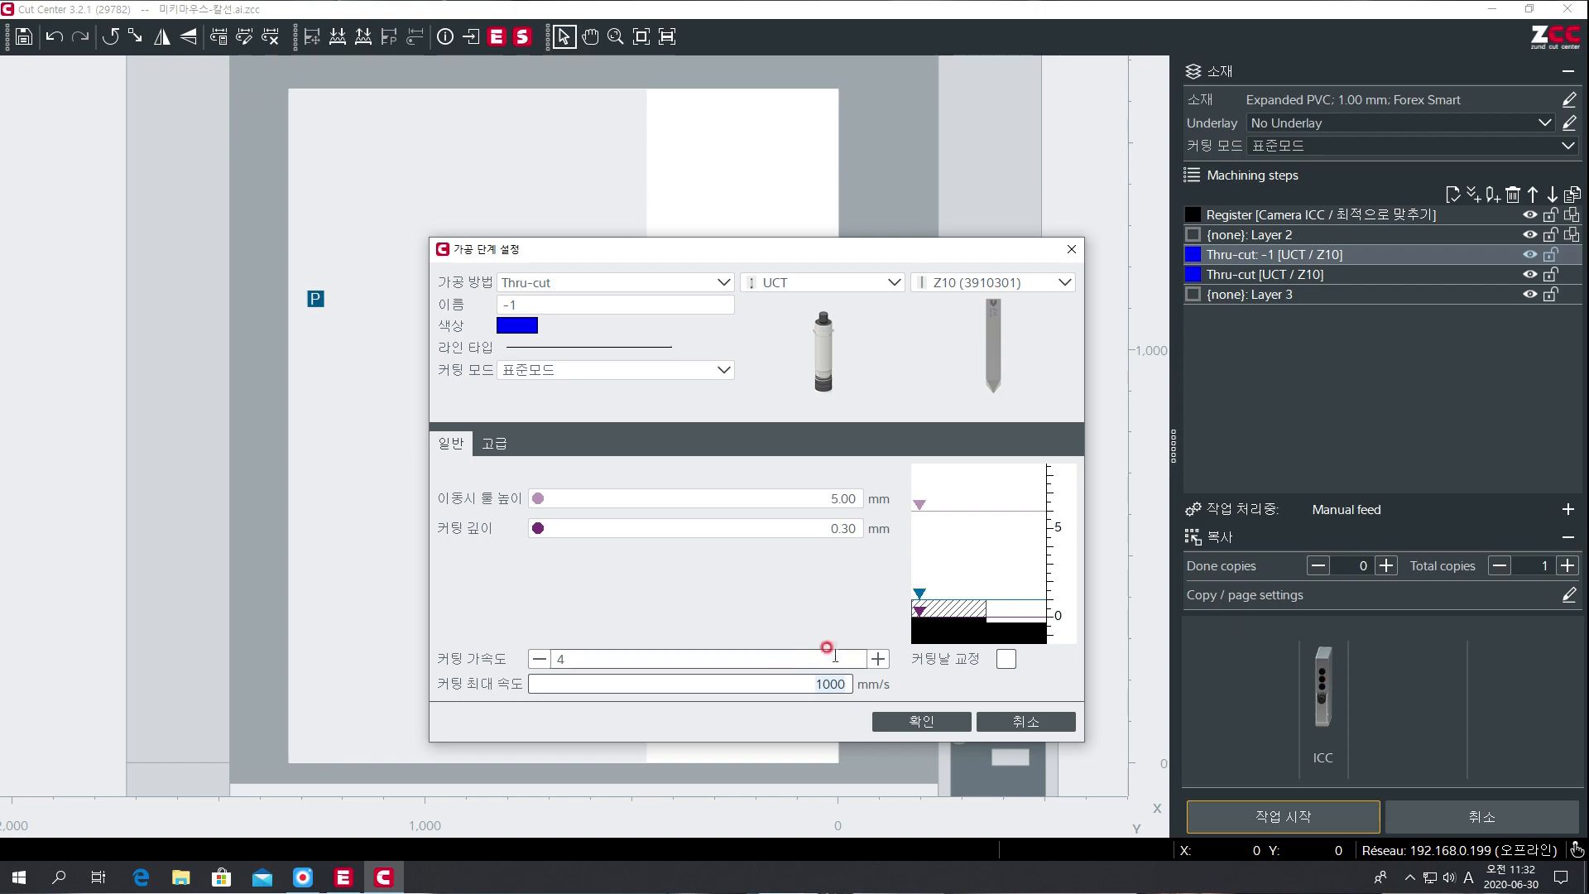
left_click(922, 723)
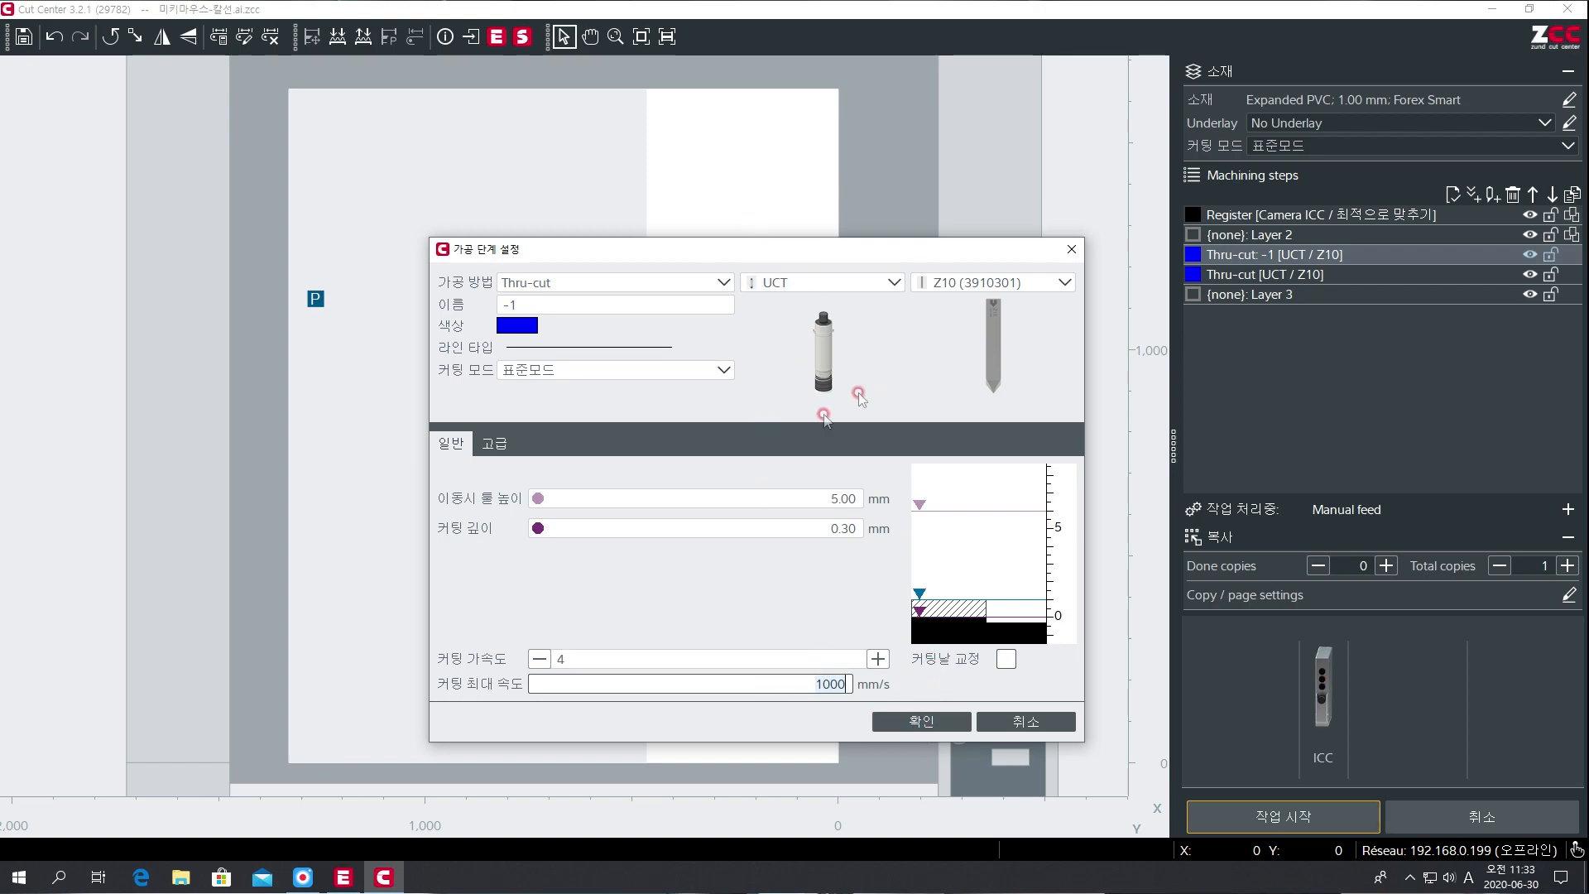
left_click(925, 722)
left_click(923, 721)
left_click(1316, 722)
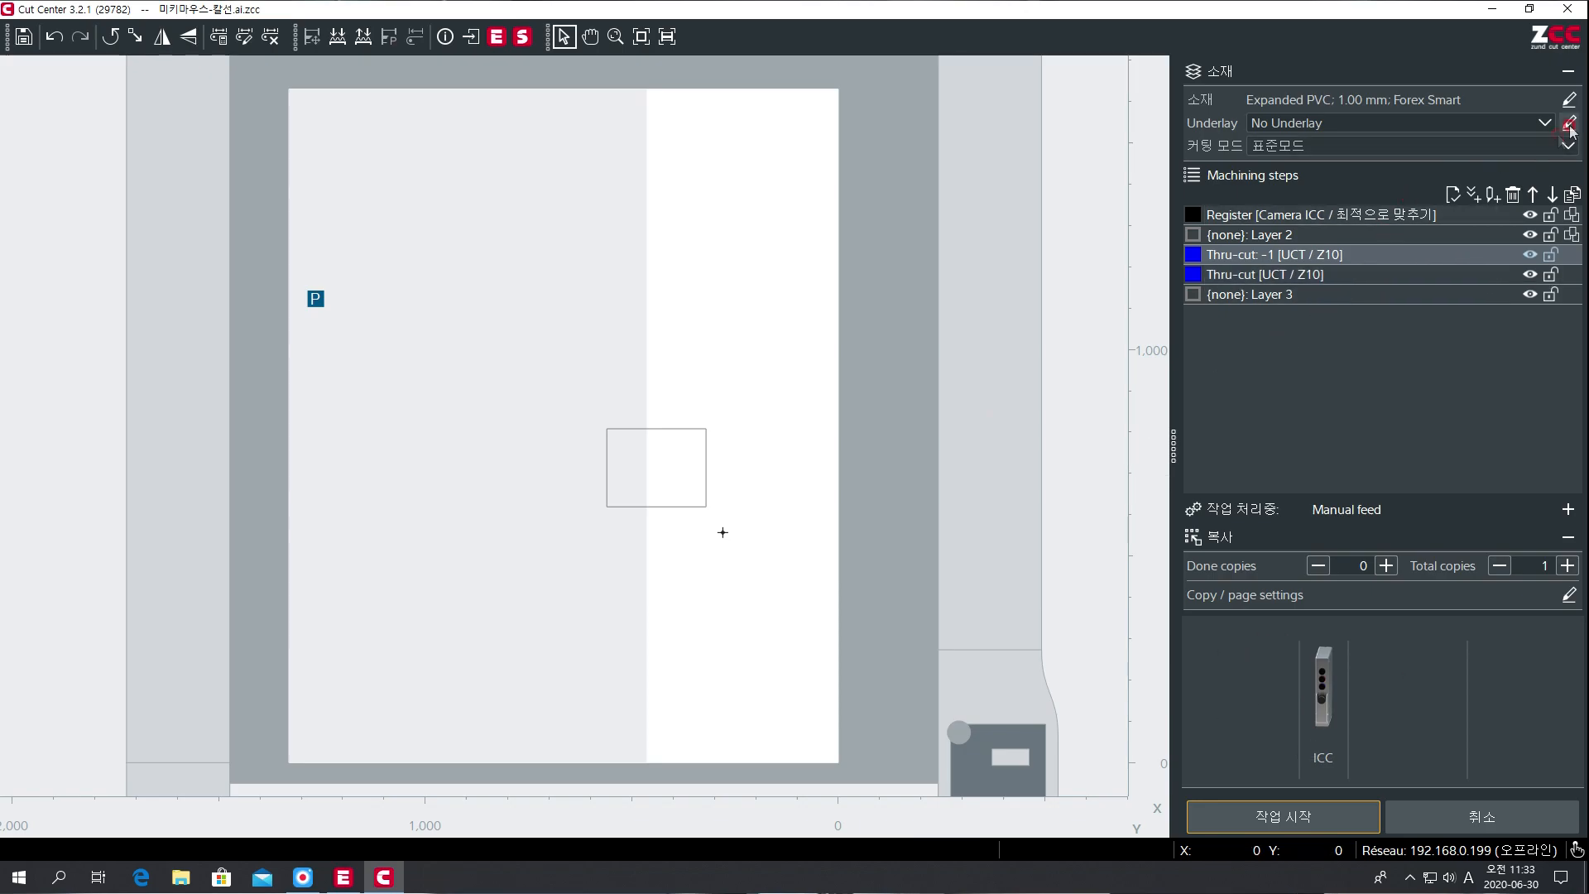
Assign the self-adhesive Foil / Vinyl material (3M, Avery etc.) with a thickness of 0.5 mm to the job.
left_click(1565, 95)
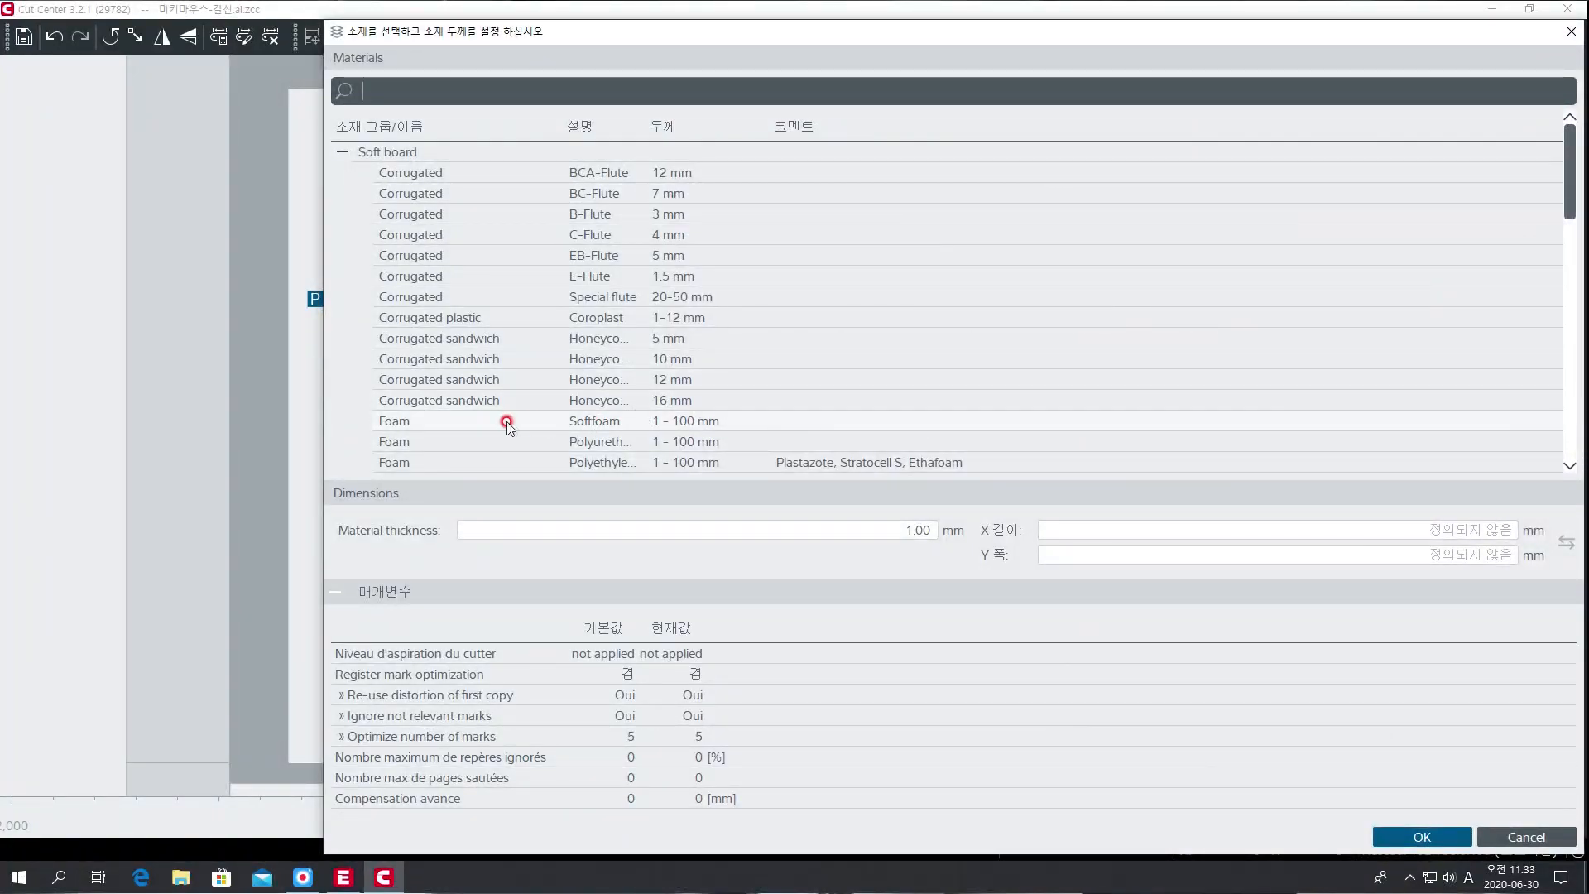
scroll(504, 468, "down", 10)
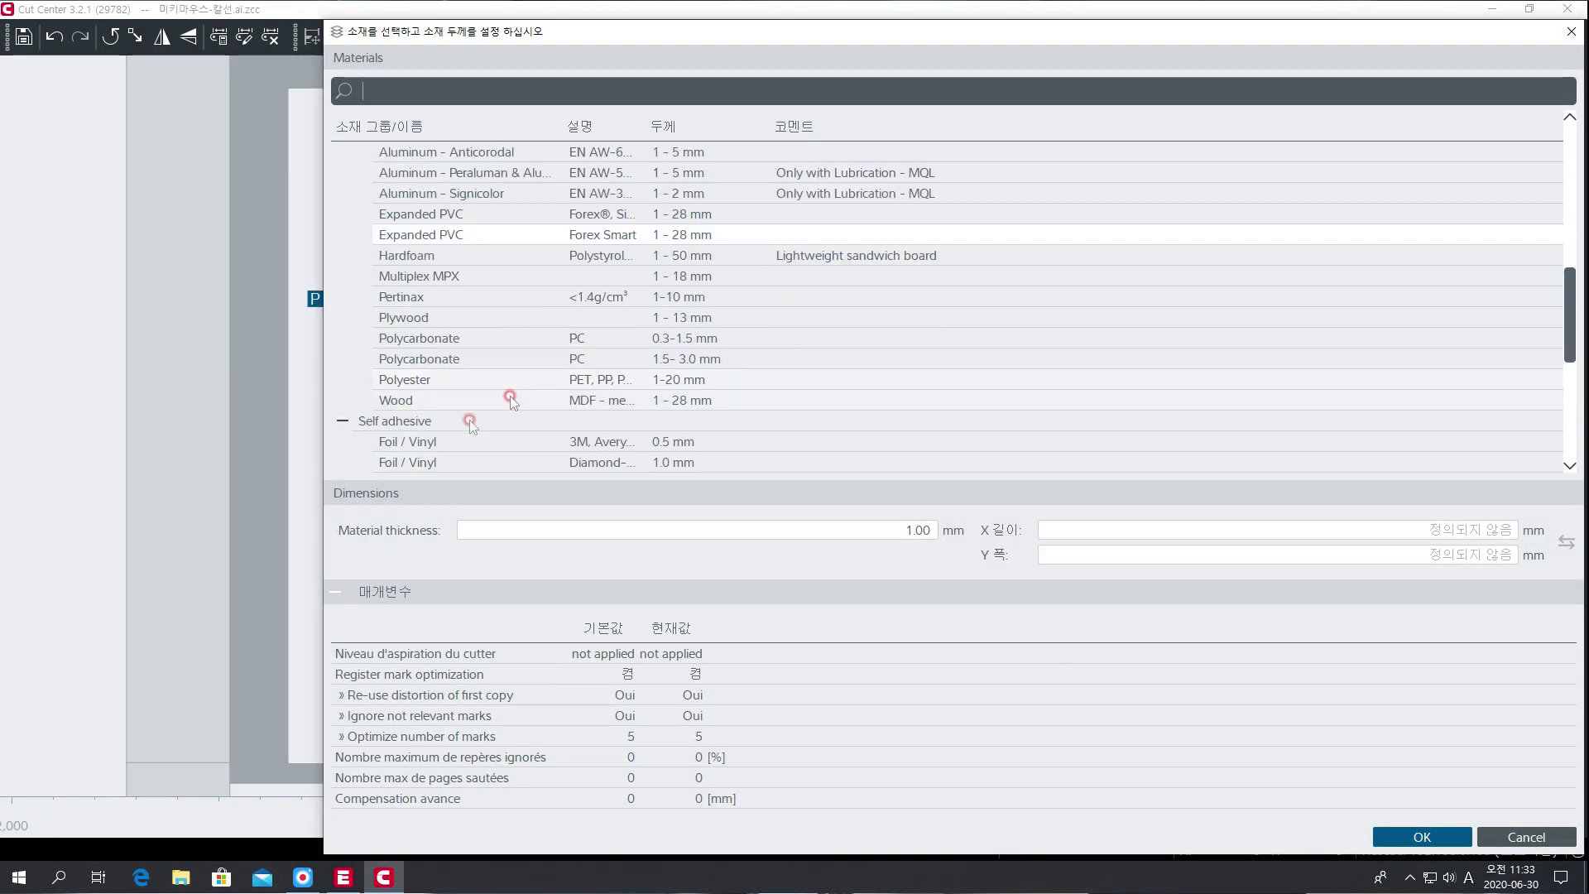
left_click(667, 444)
left_click(1407, 836)
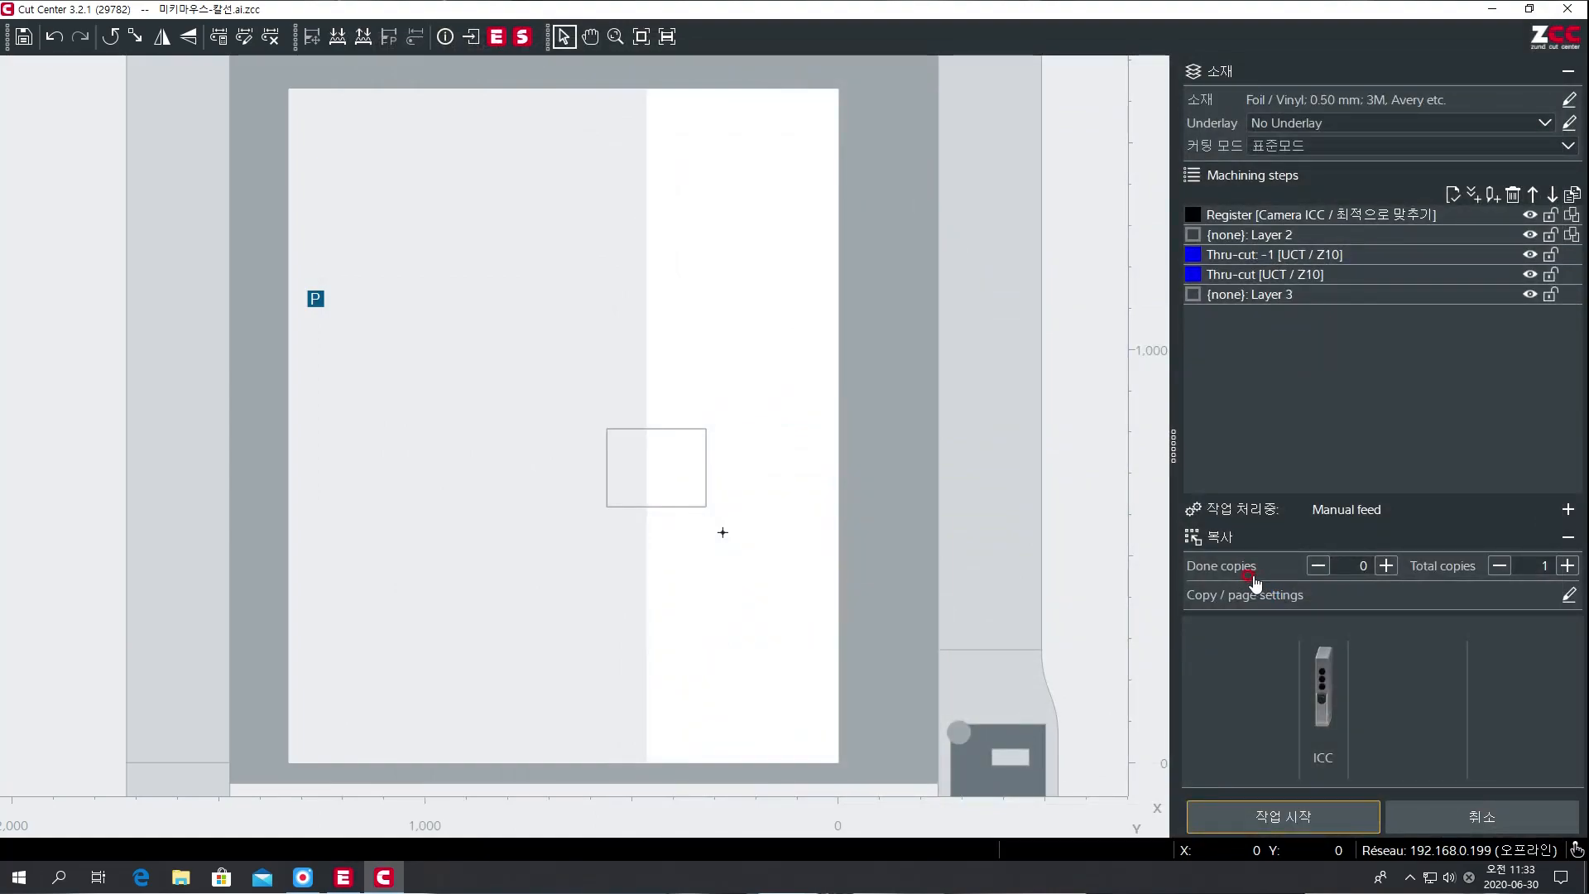
left_click(1529, 276)
left_click(1312, 394)
left_click(1435, 411)
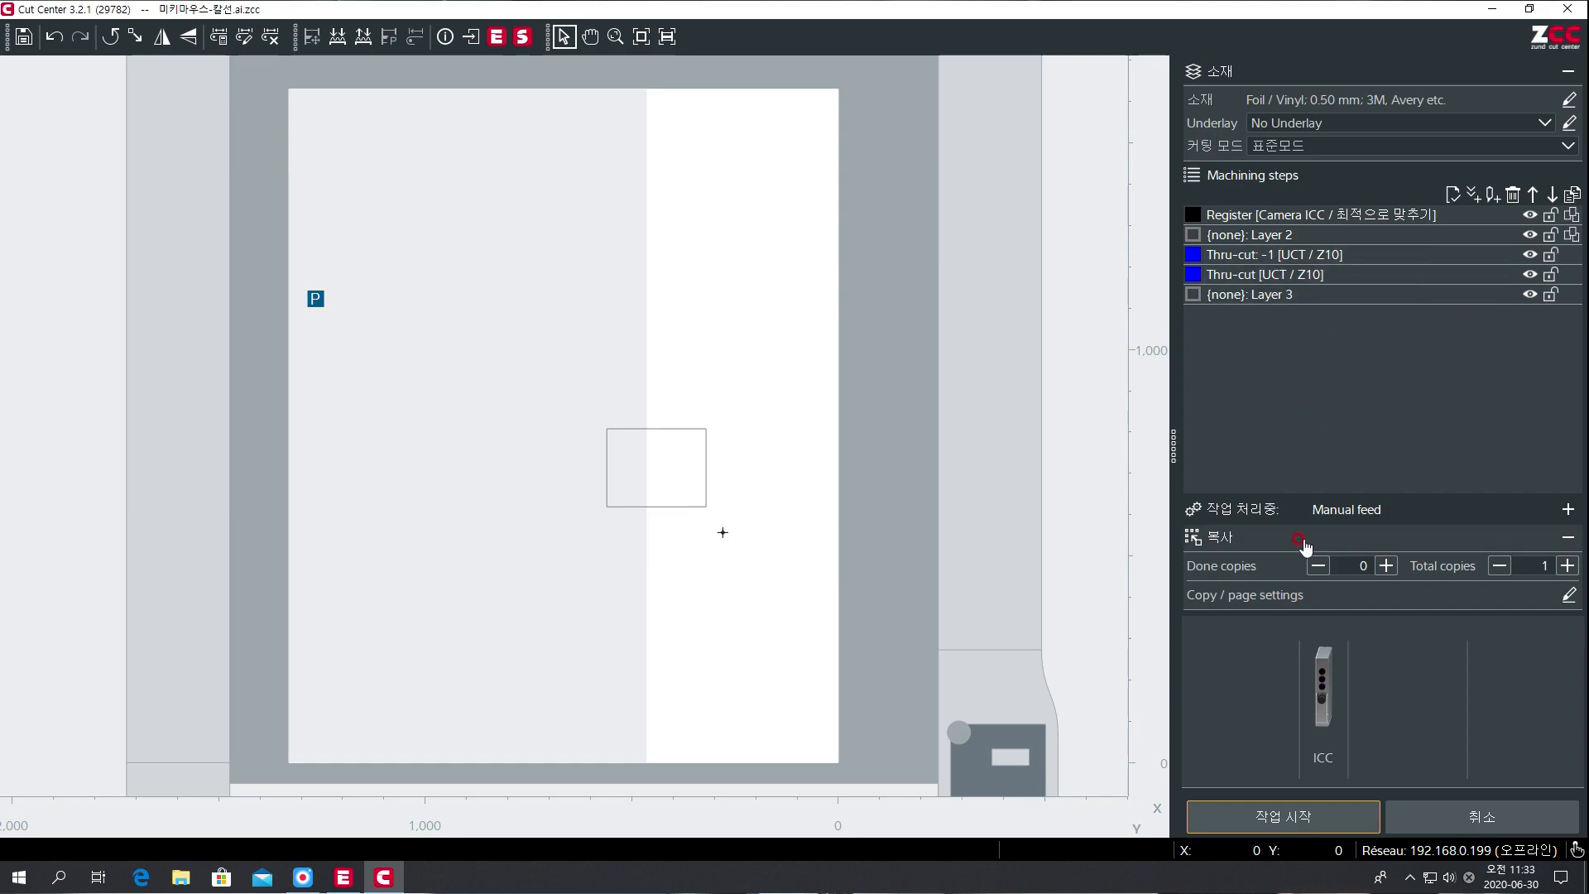
left_click_drag(540, 351, 857, 665)
left_click(804, 543)
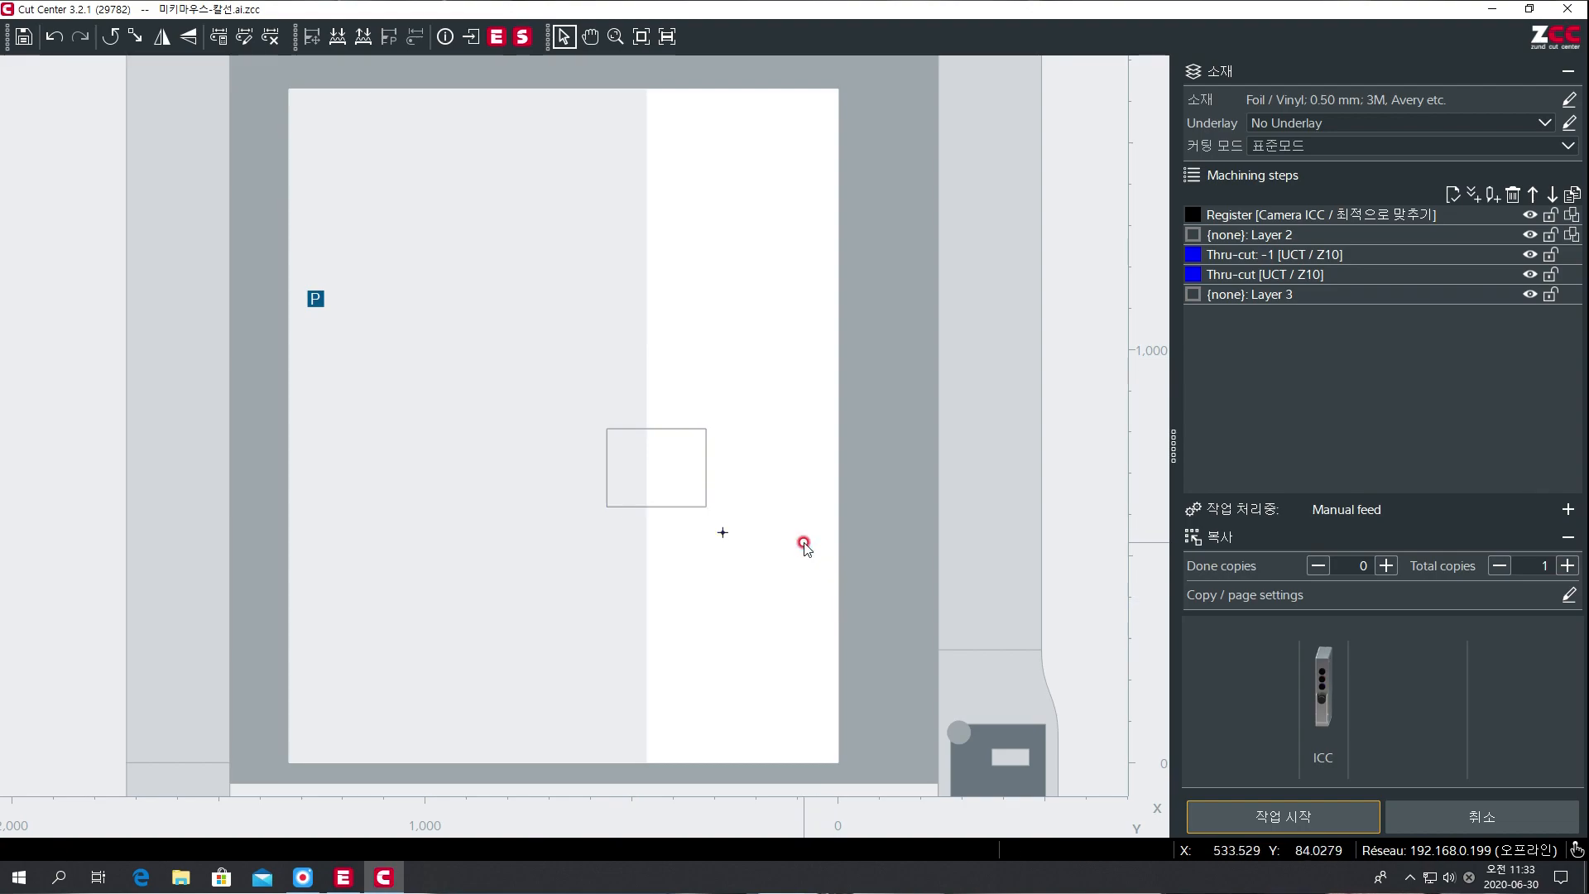
left_click_drag(547, 377, 782, 619)
left_click(753, 334)
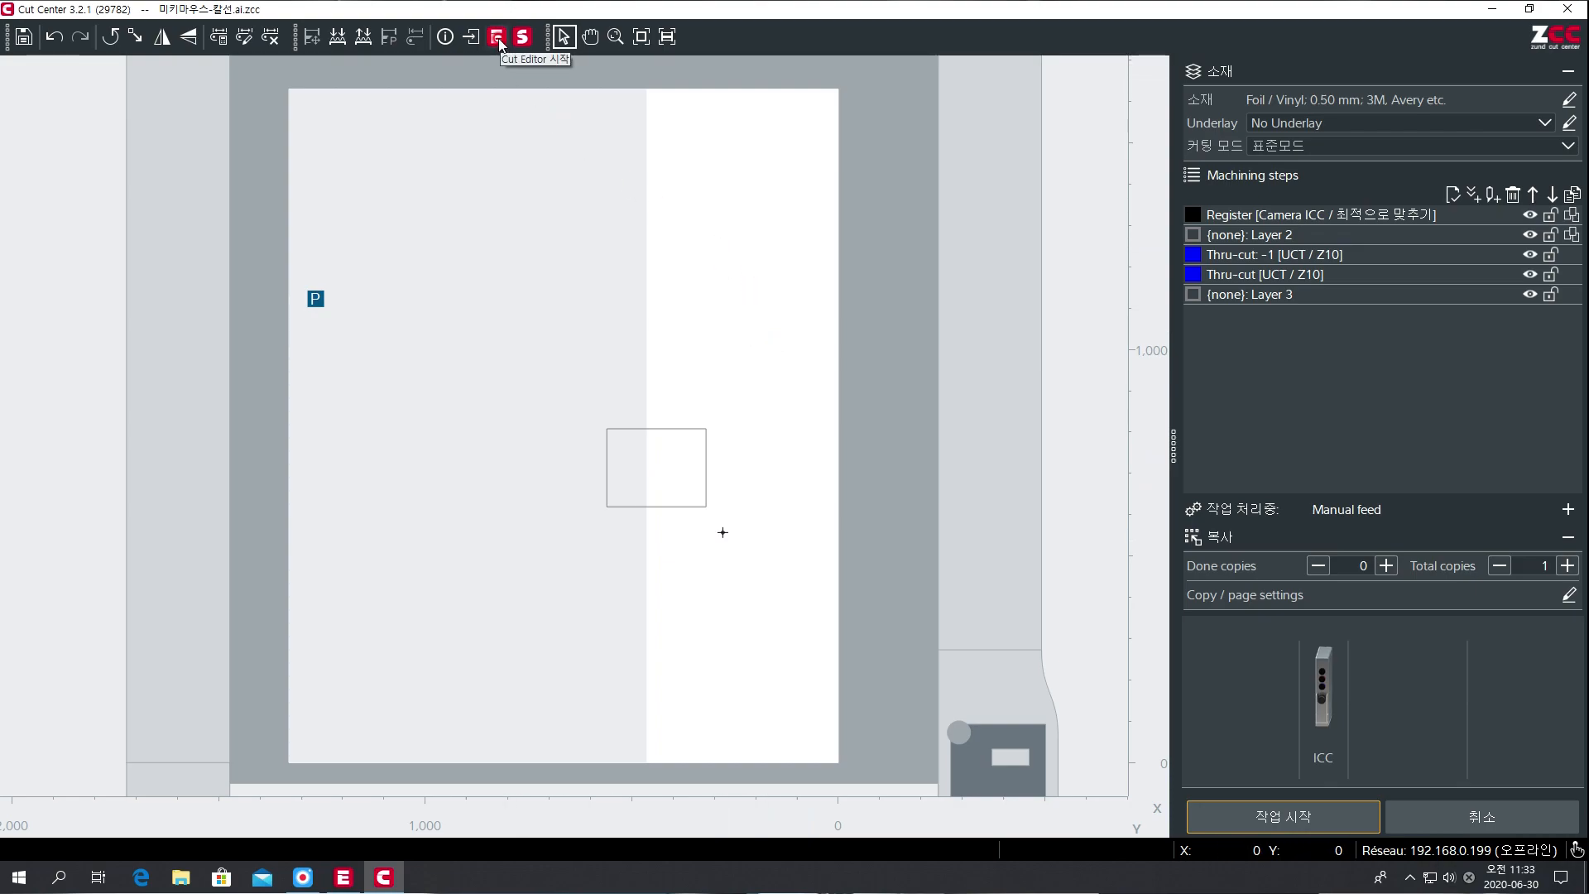
Open the current job in Cut Editor, select its frame and cross, and send it back to Cut Center.
left_click_drag(547, 335, 849, 633)
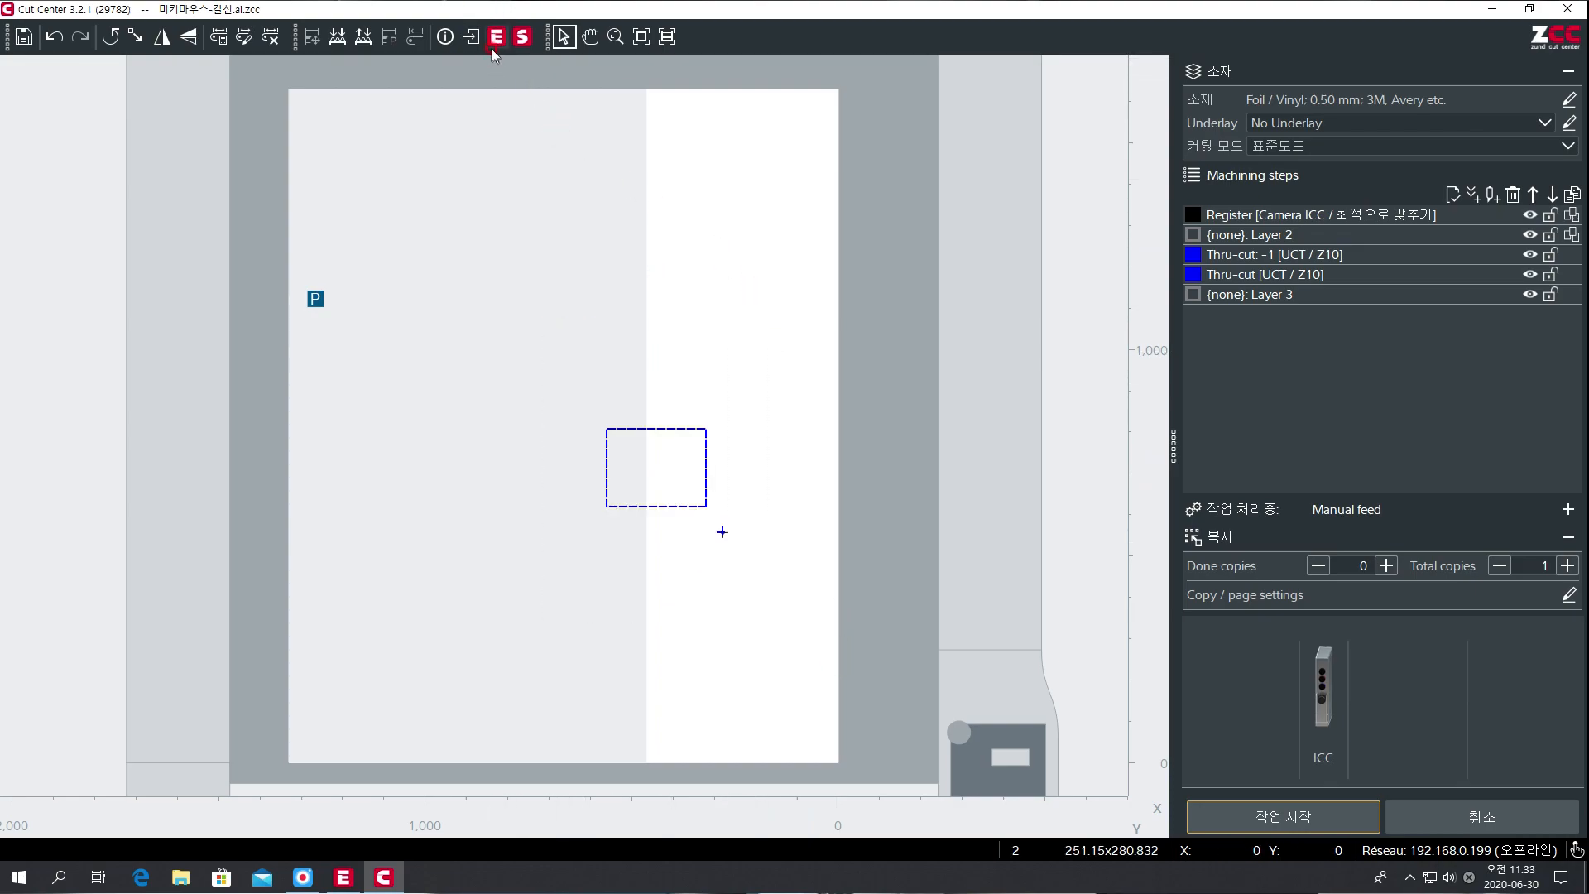
left_click(495, 37)
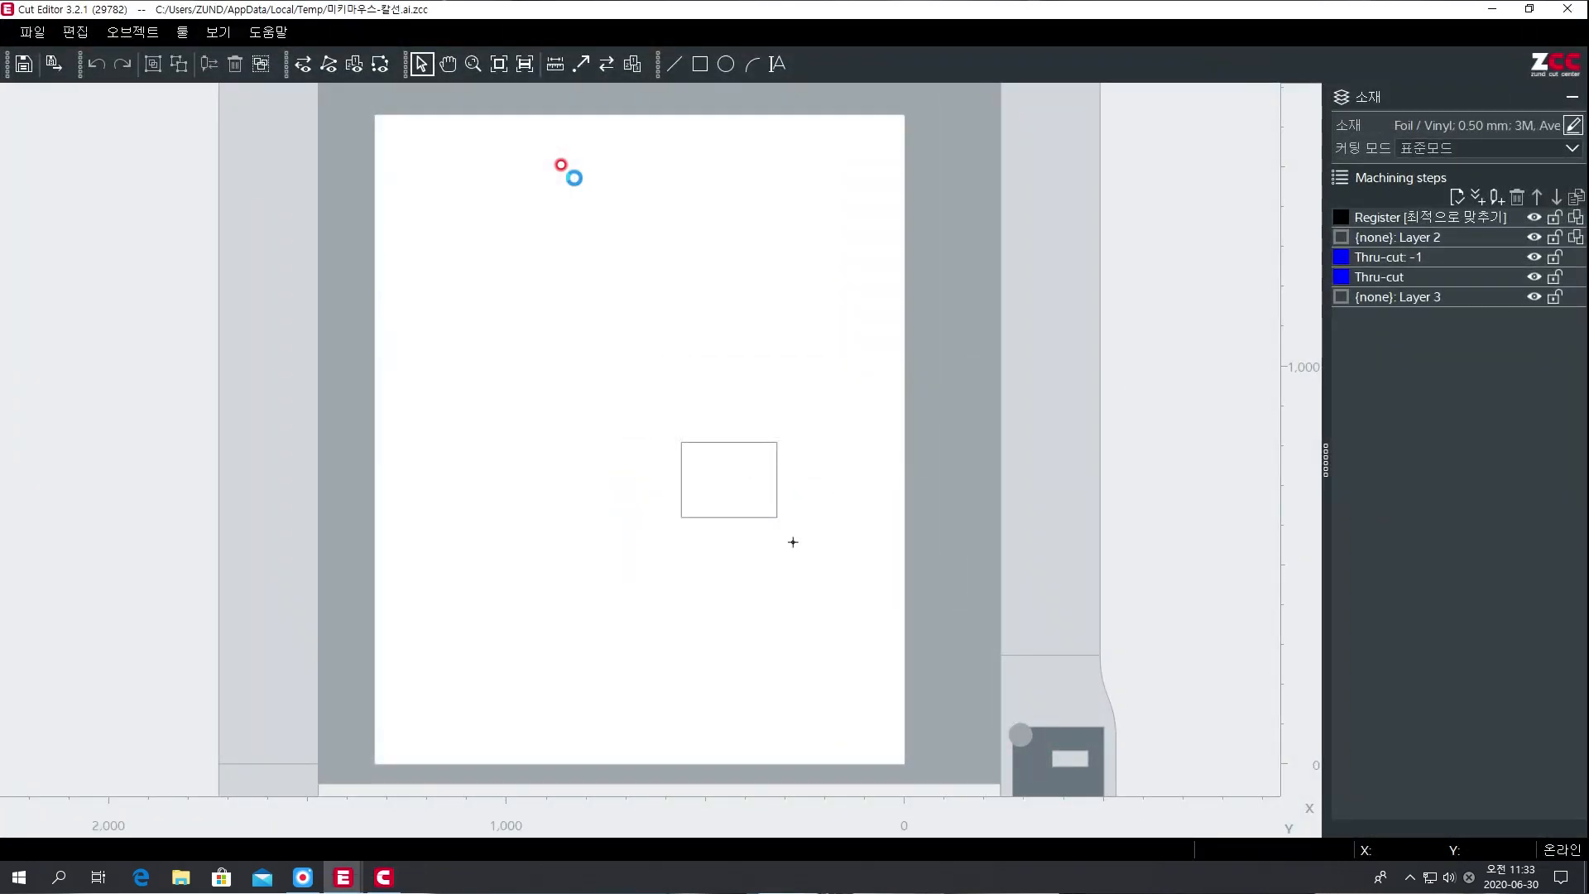
left_click_drag(549, 273, 842, 573)
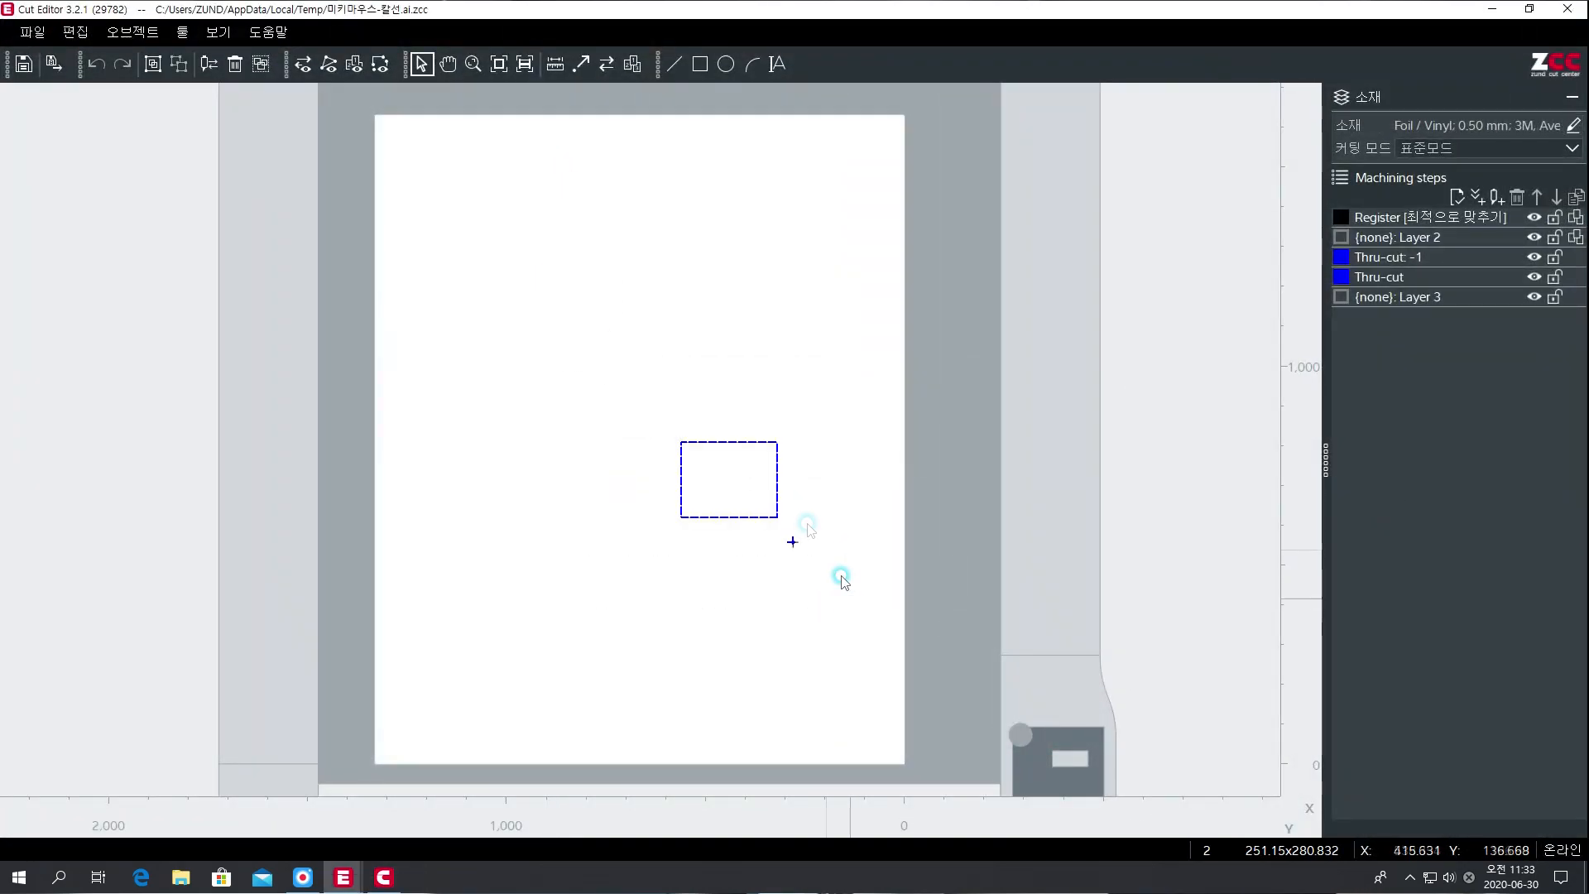
left_click(53, 64)
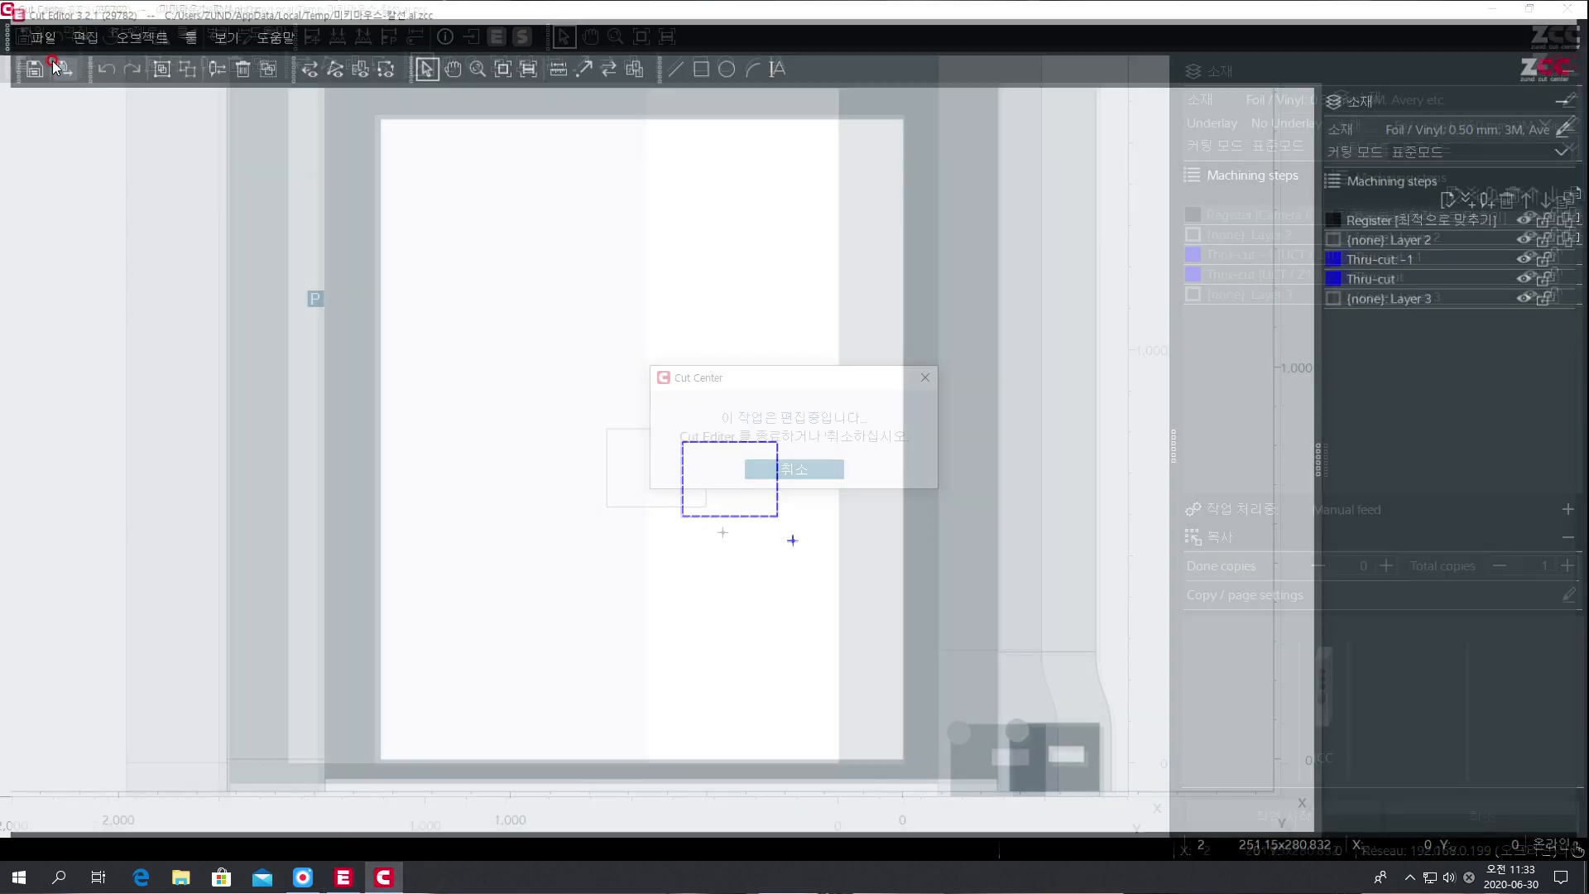